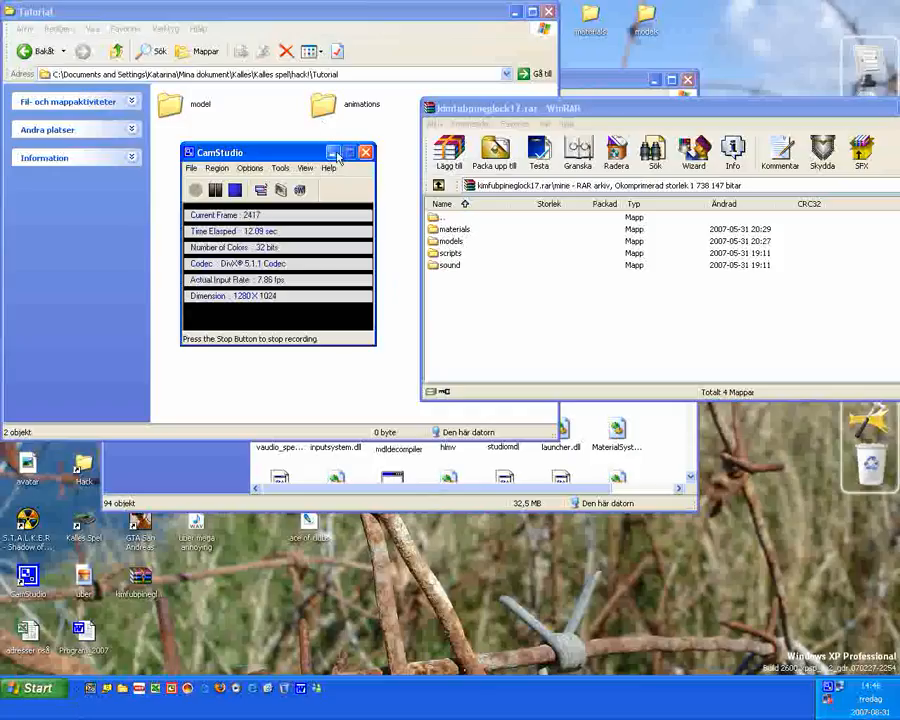
# Extract the materials and models folders from kimfubpineglock17.rar into the Tutorial folder's model subfolder and close the archive.
pyautogui.click(332, 153)
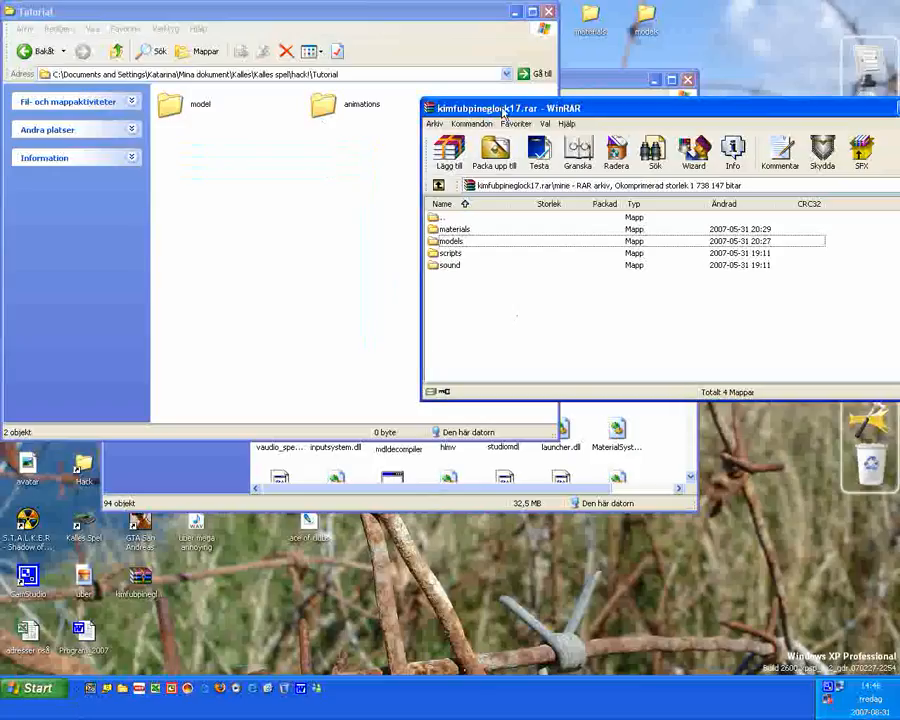
pyautogui.moveTo(500, 114); pyautogui.dragTo(533, 16)
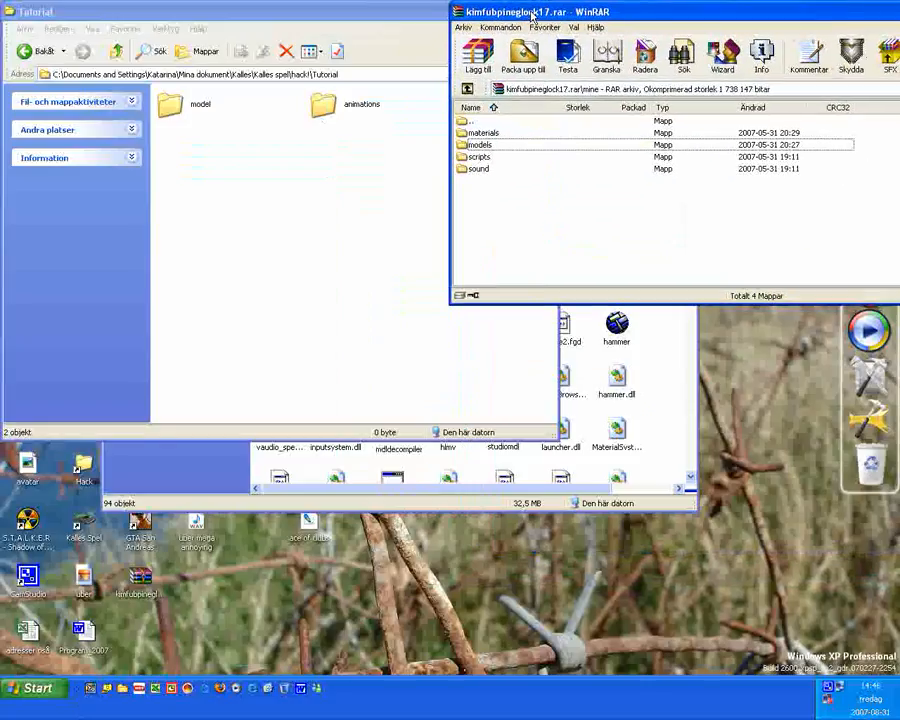
pyautogui.click(482, 145)
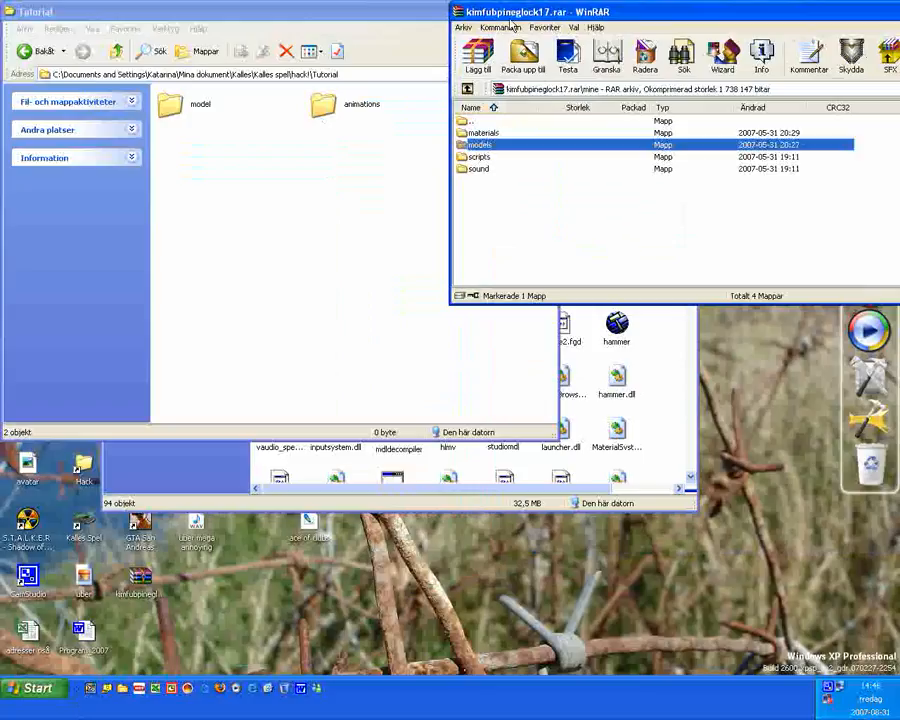
pyautogui.moveTo(512, 14); pyautogui.dragTo(385, 232)
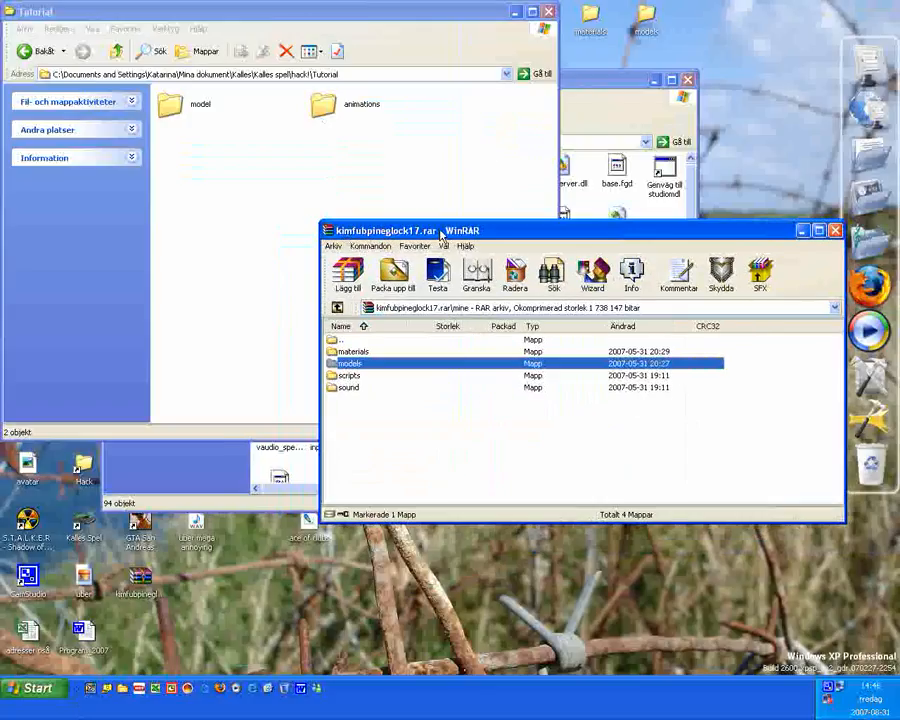
pyautogui.moveTo(441, 236); pyautogui.dragTo(550, 104)
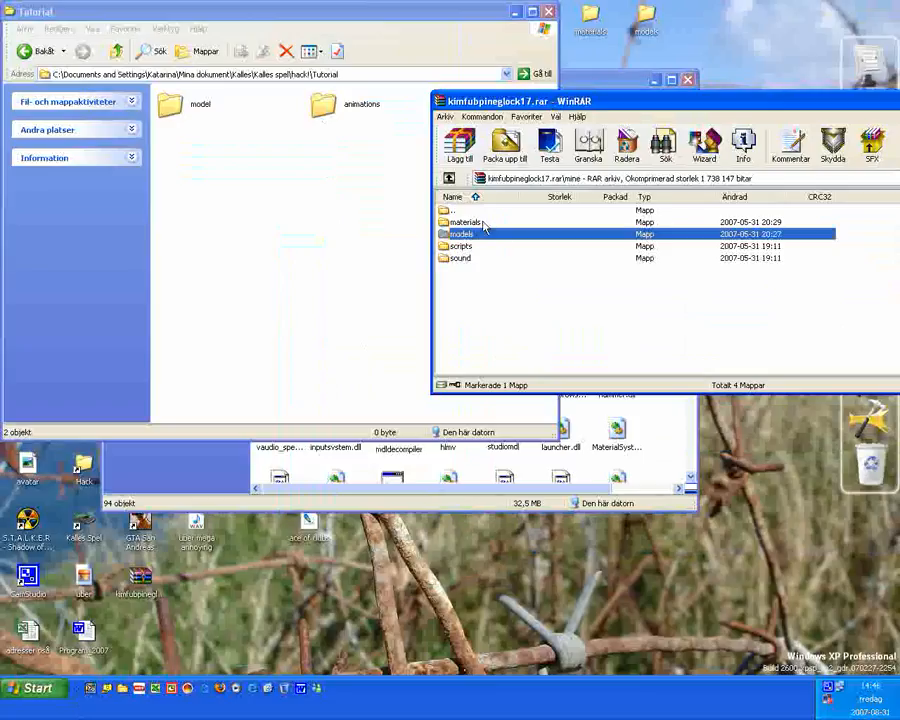
pyautogui.keyDown('ctrl'); pyautogui.click(466, 222); pyautogui.keyUp('ctrl')
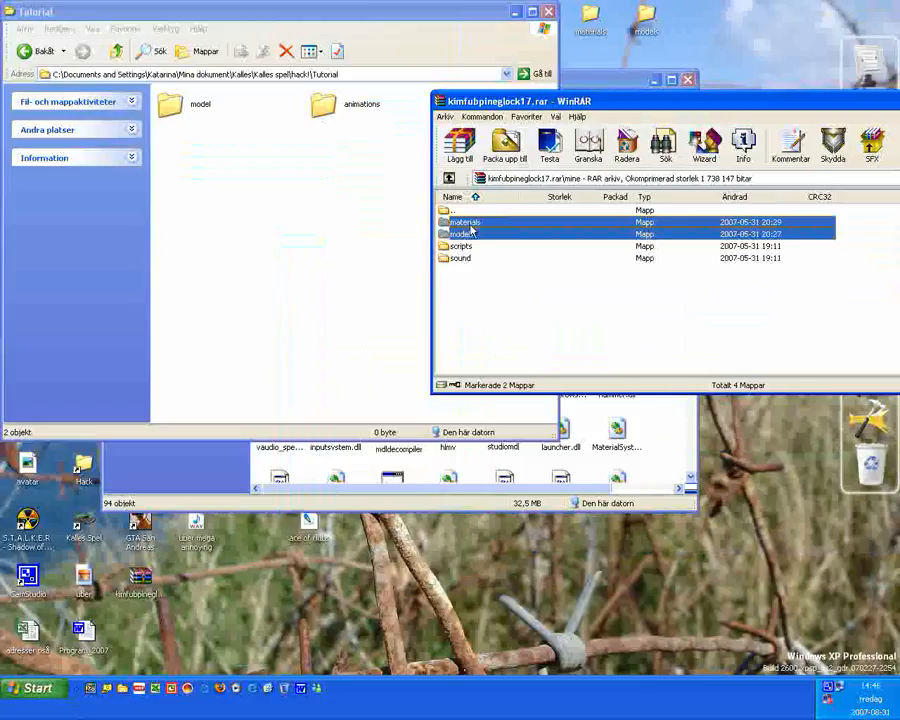
pyautogui.moveTo(471, 230); pyautogui.dragTo(171, 105)
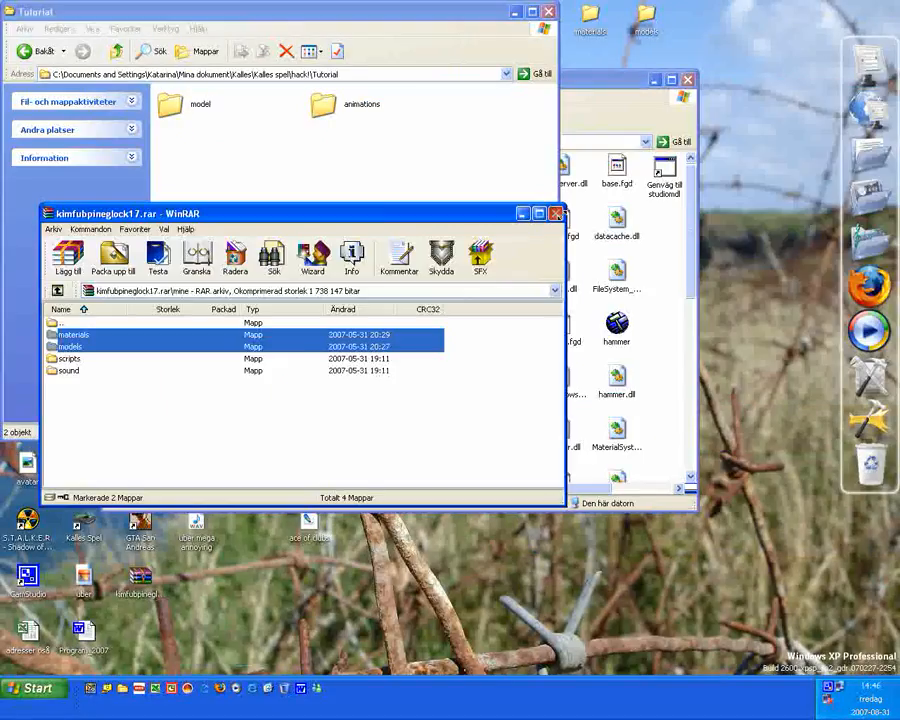
pyautogui.click(556, 213)
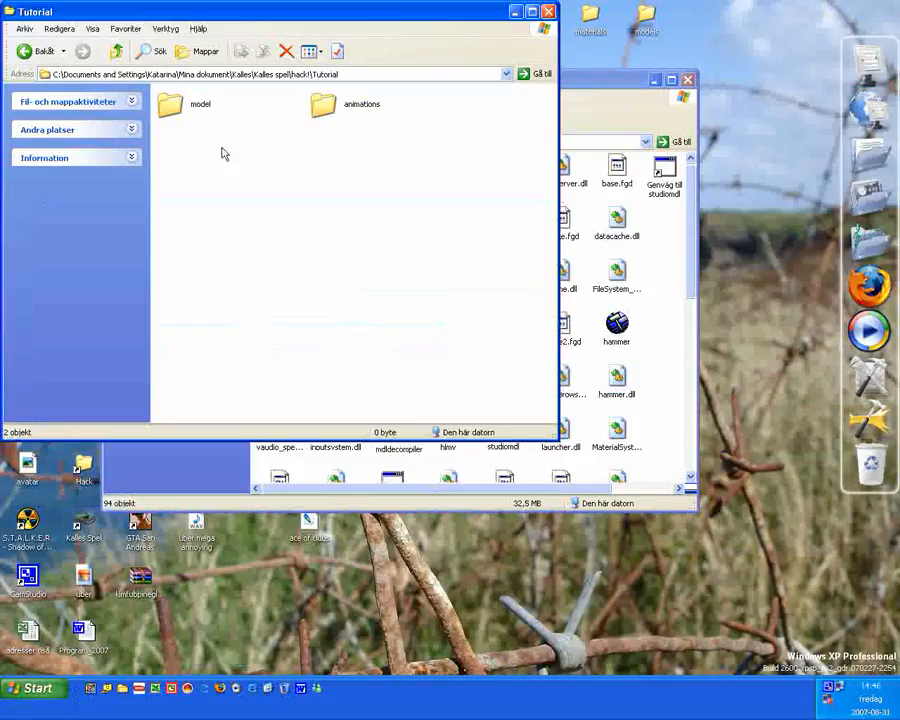
# Check the contents of the model folder and return to the Tutorial folder.
pyautogui.doubleClick(160, 106)
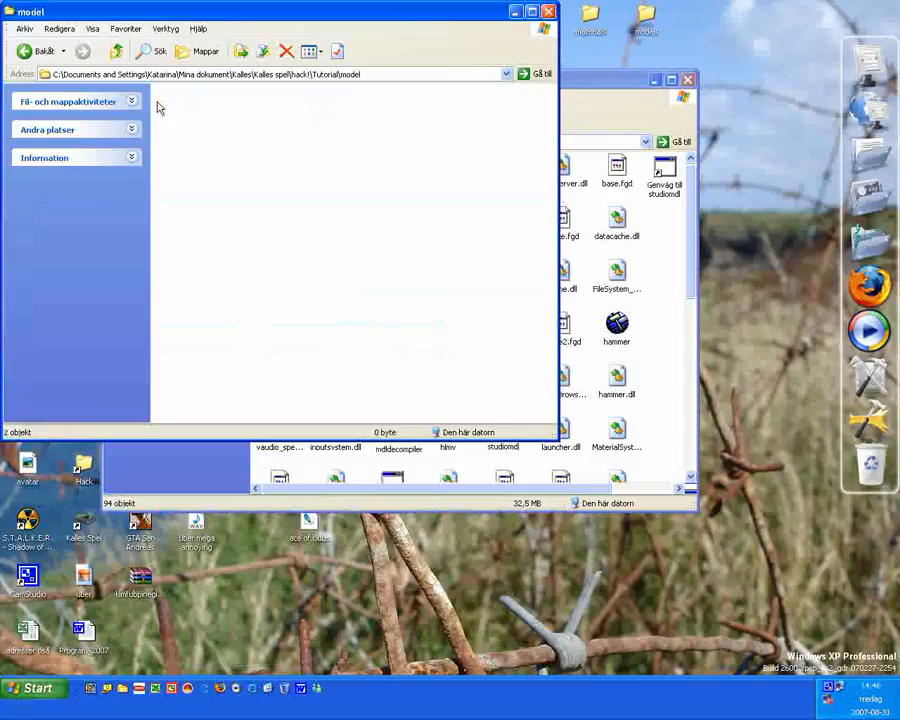
pyautogui.click(351, 110)
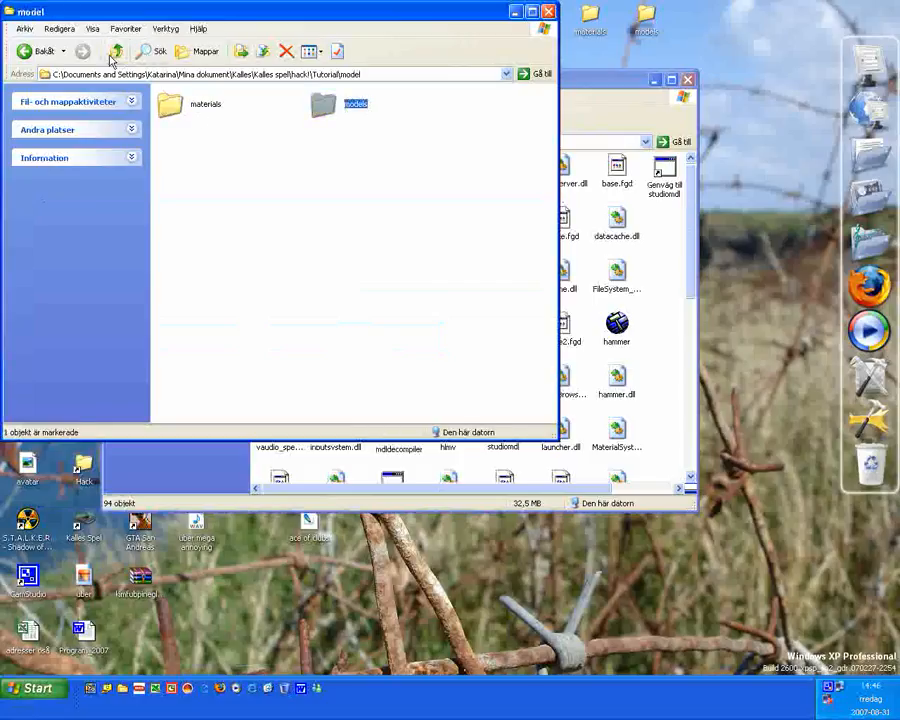
pyautogui.click(116, 51)
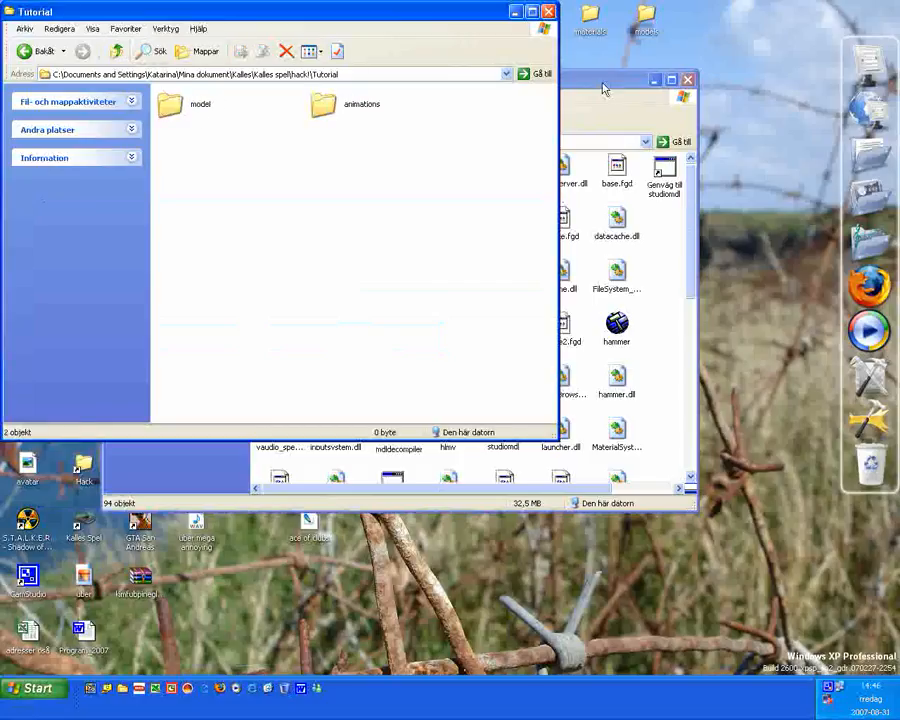
# Bring the sourcesdk bin folder forward and launch mdldecompiler from it.
pyautogui.click(603, 90)
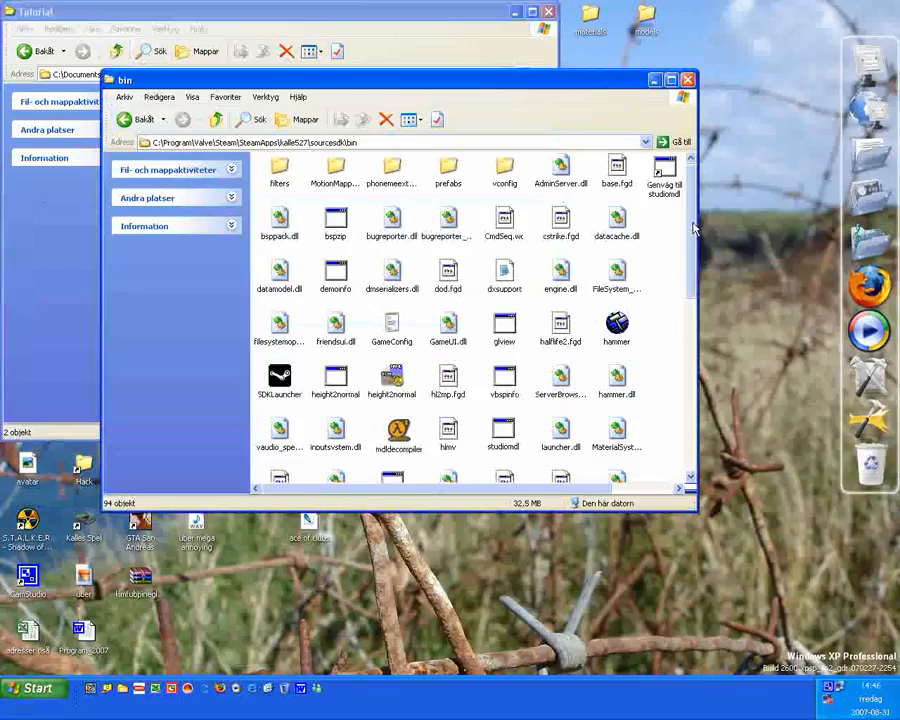
pyautogui.scroll(-3, 406, 378)
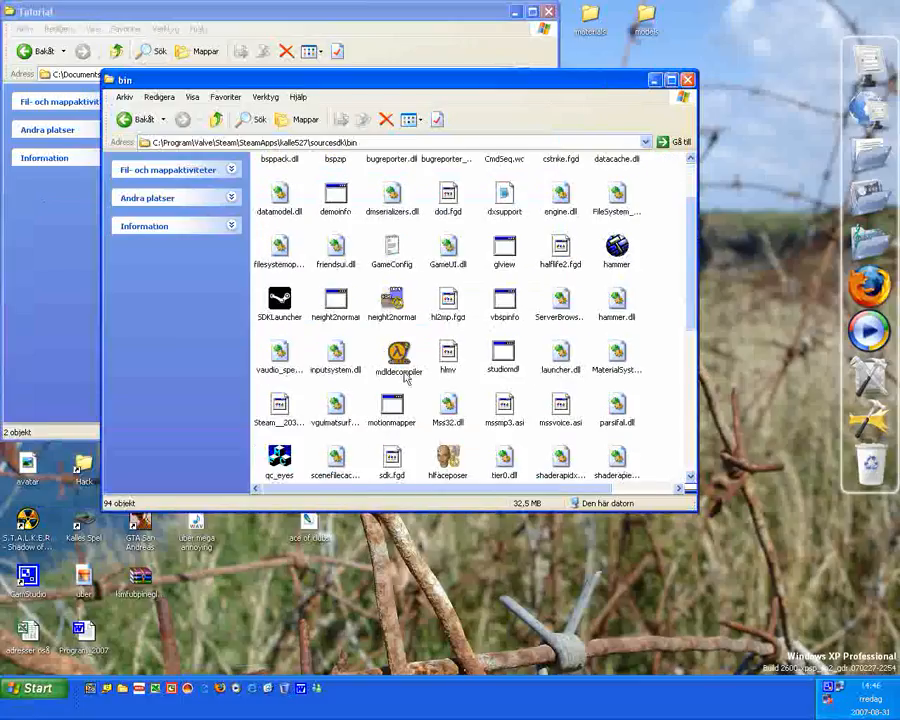
pyautogui.moveTo(410, 372)
pyautogui.moveTo(368, 87); pyautogui.dragTo(490, 138)
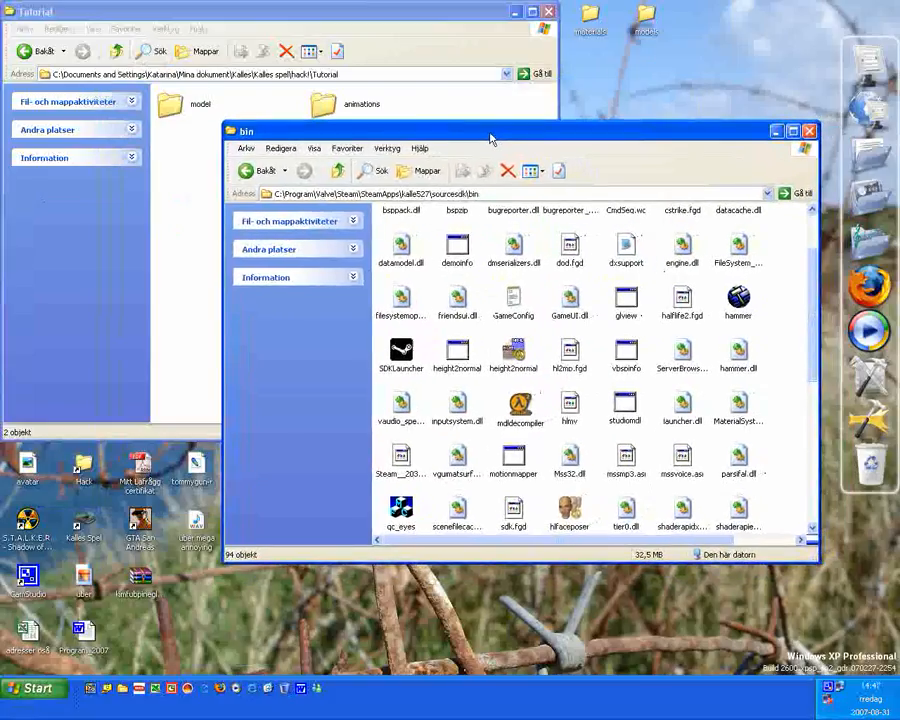
pyautogui.click(520, 407)
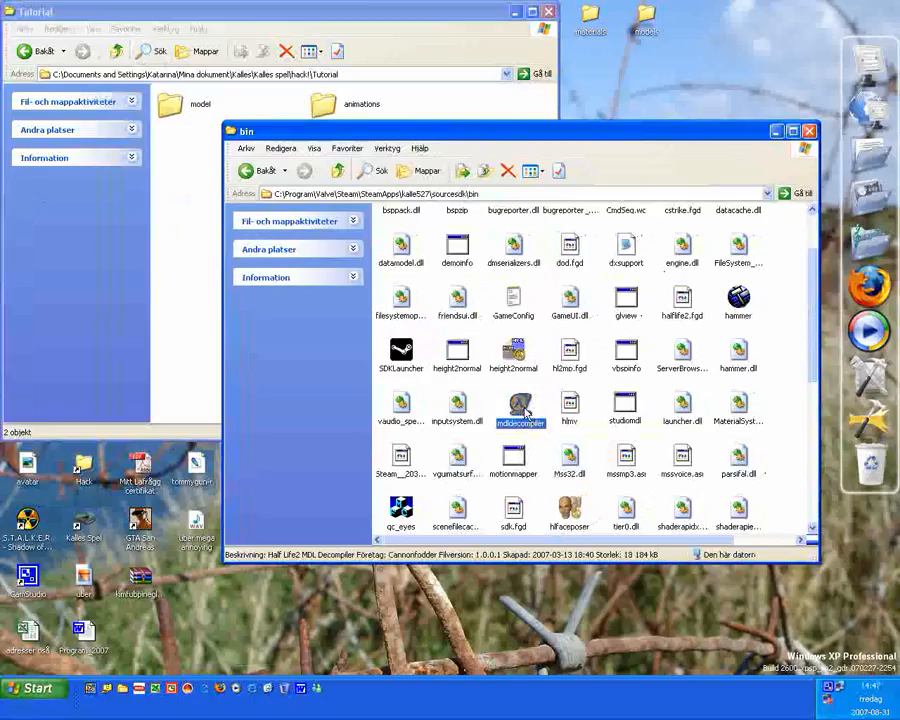
pyautogui.doubleClick(522, 408)
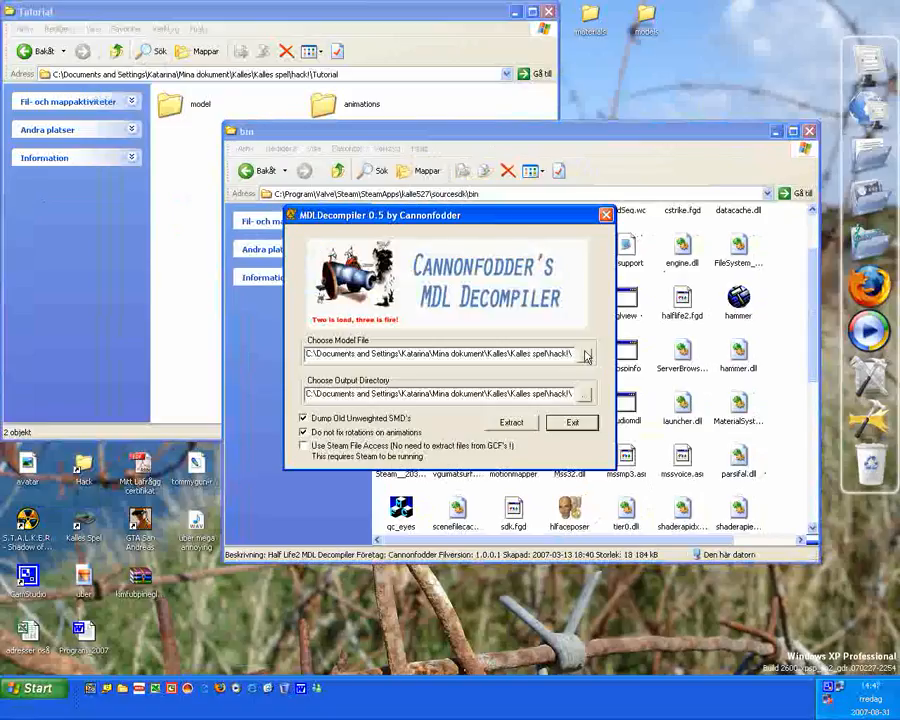
# Browse for the model file to decompile and open the Tutorial folder inside hack!
pyautogui.click(585, 355)
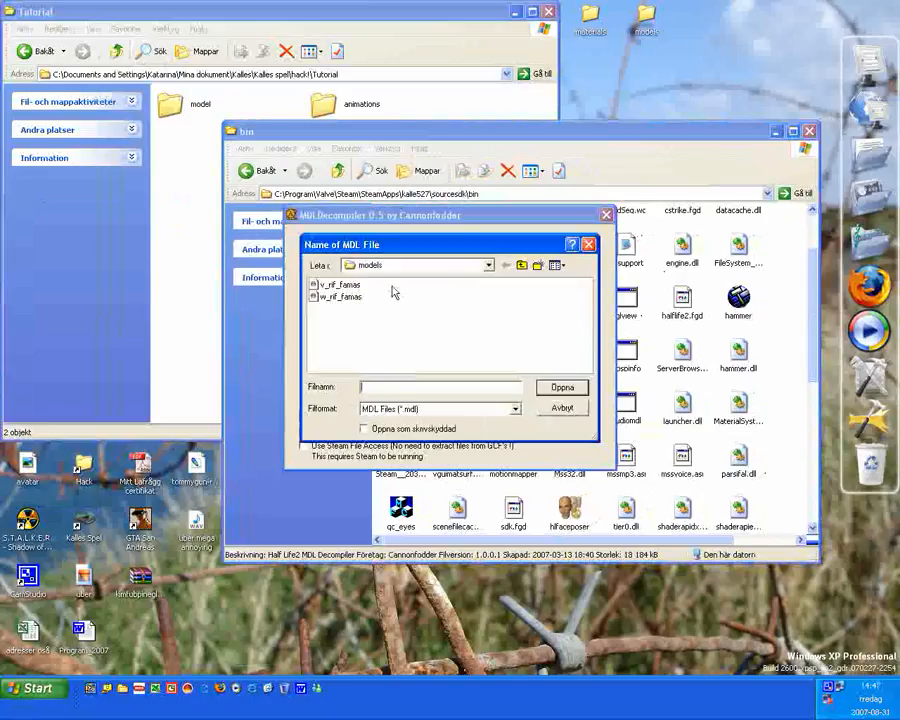
pyautogui.click(522, 266)
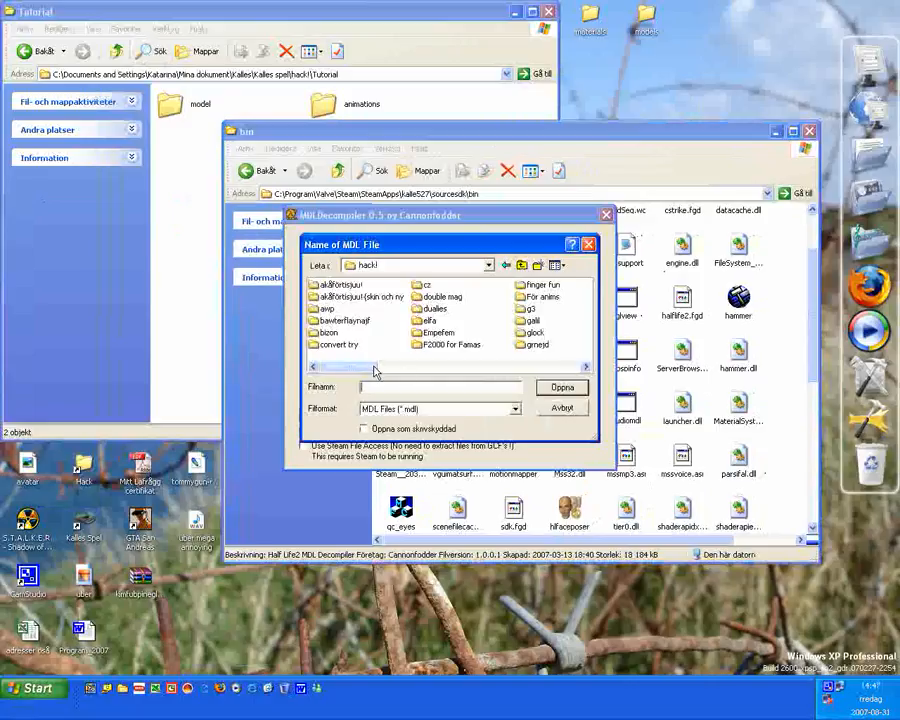
pyautogui.moveTo(367, 369); pyautogui.dragTo(492, 362)
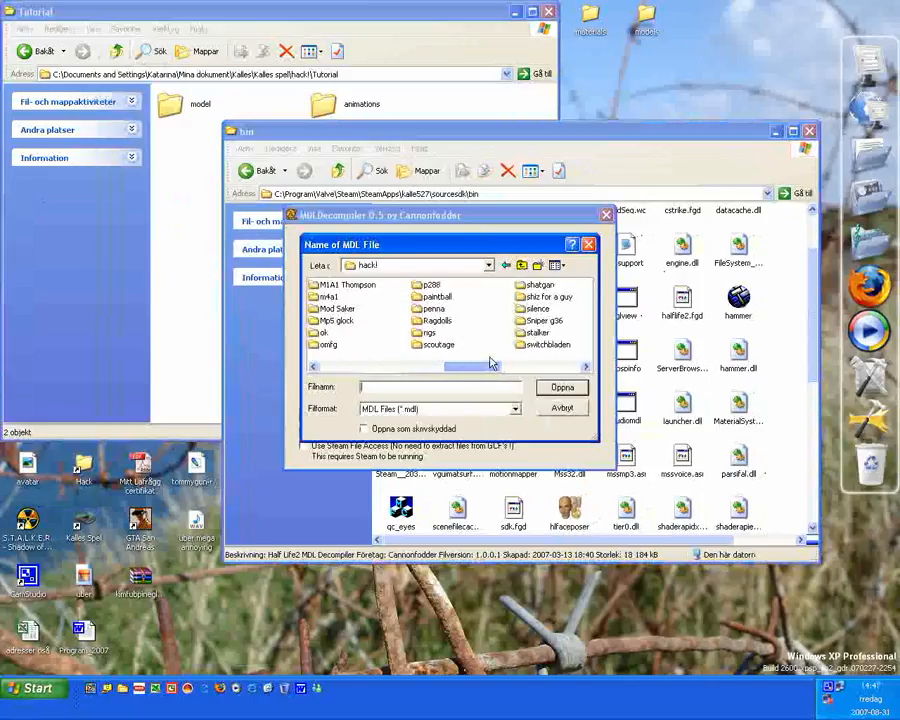
pyautogui.click(432, 311)
pyautogui.press('t')
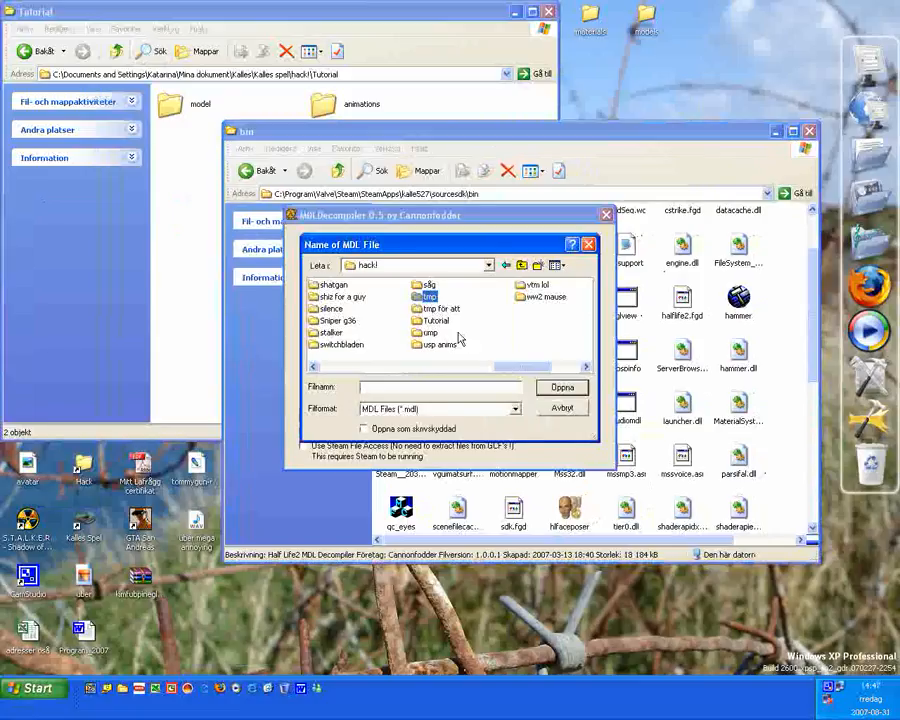
pyautogui.doubleClick(436, 324)
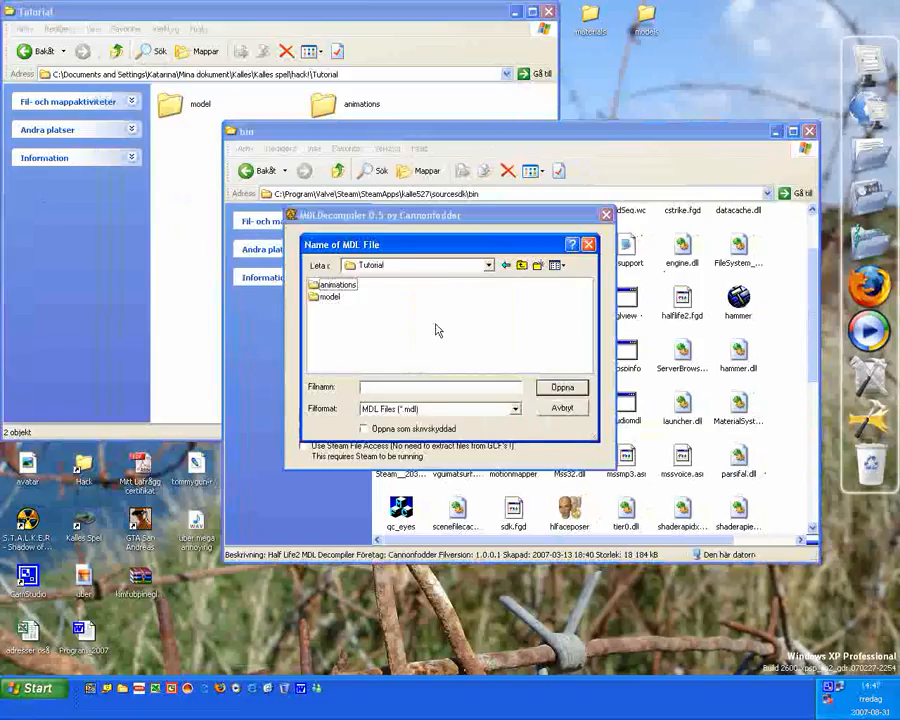
pyautogui.click(346, 289)
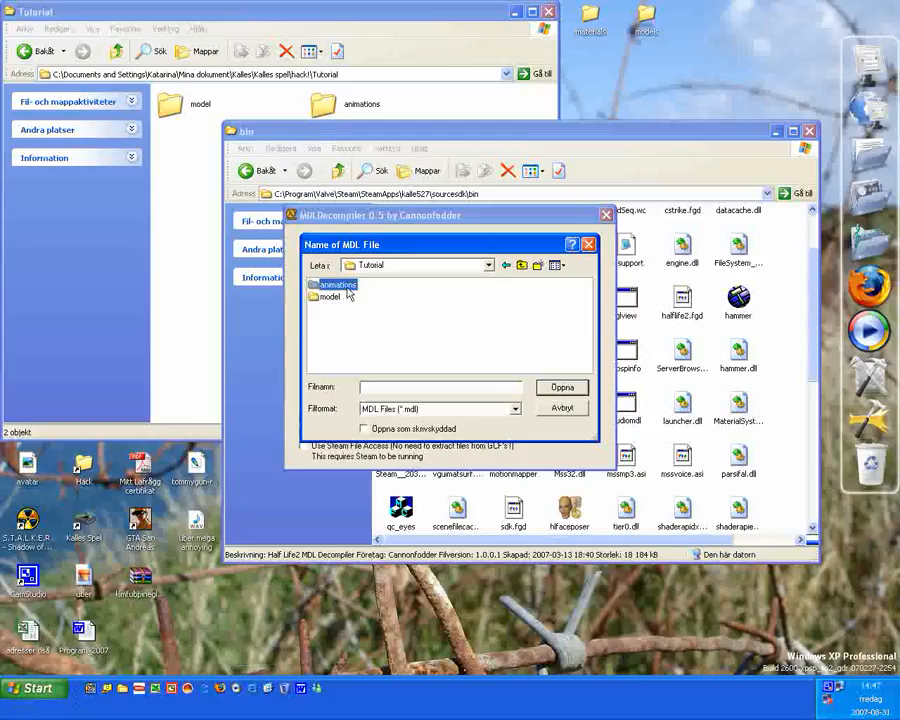
pyautogui.doubleClick(347, 290)
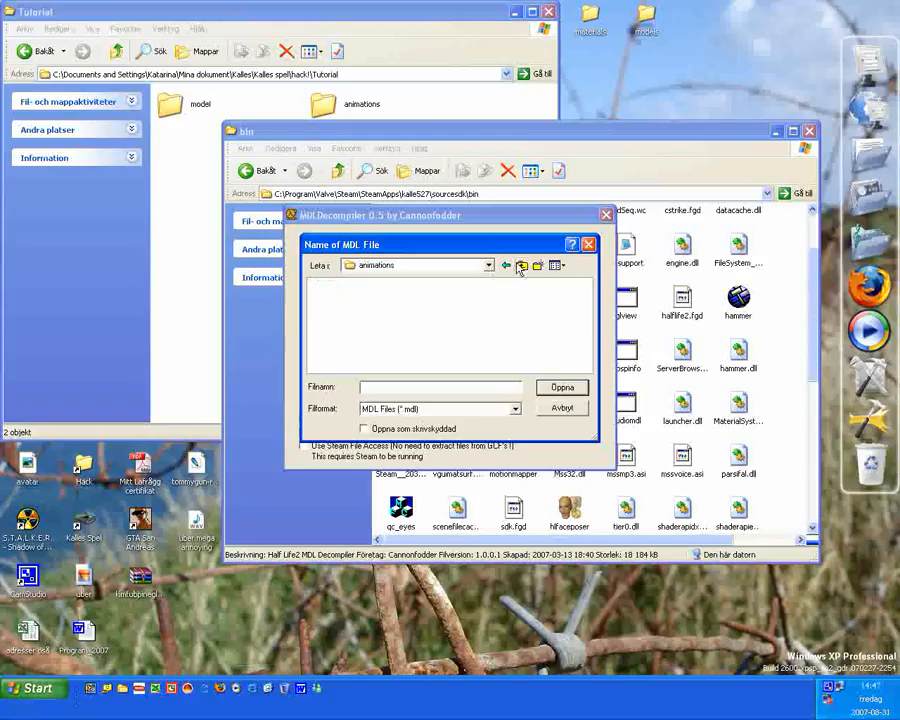
pyautogui.click(521, 265)
# Select the MDL file in the weapons folder under model\models as the model file.
pyautogui.doubleClick(328, 297)
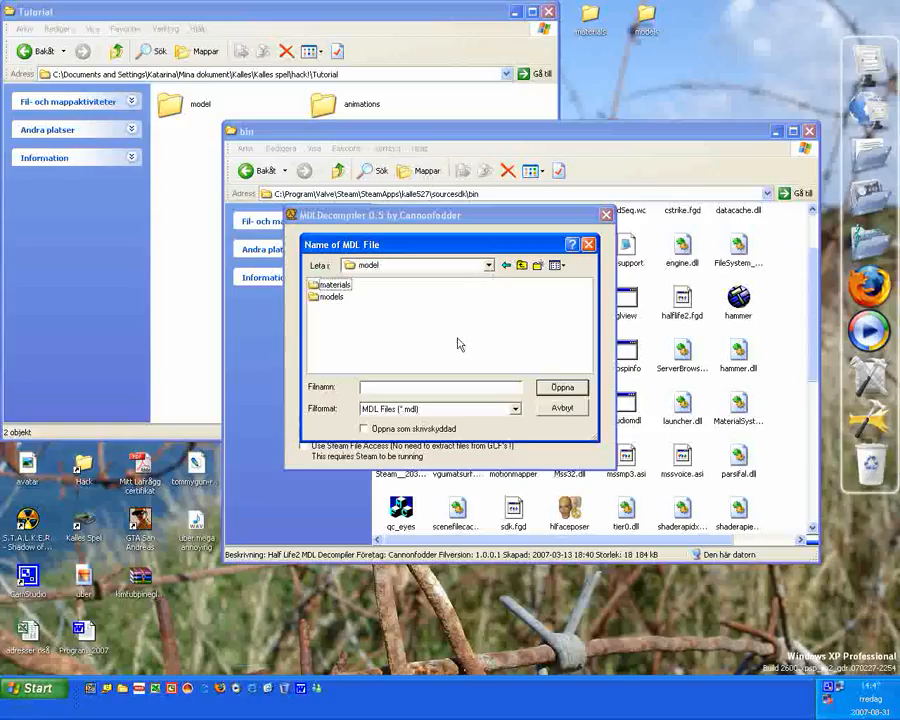
pyautogui.click(325, 300)
pyautogui.doubleClick(325, 298)
pyautogui.doubleClick(328, 285)
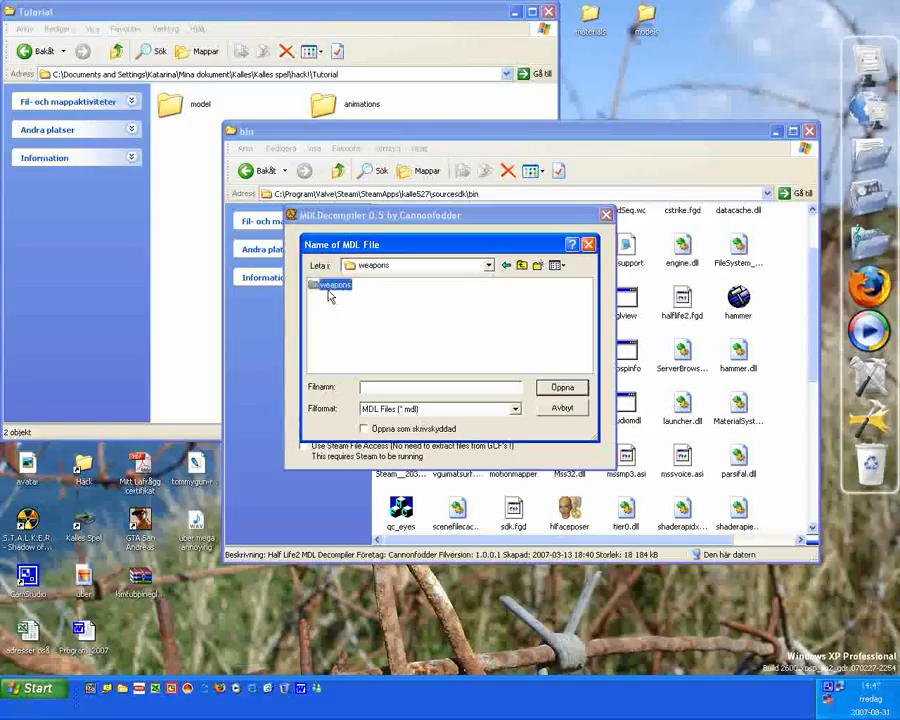
pyautogui.click(343, 286)
pyautogui.doubleClick(343, 288)
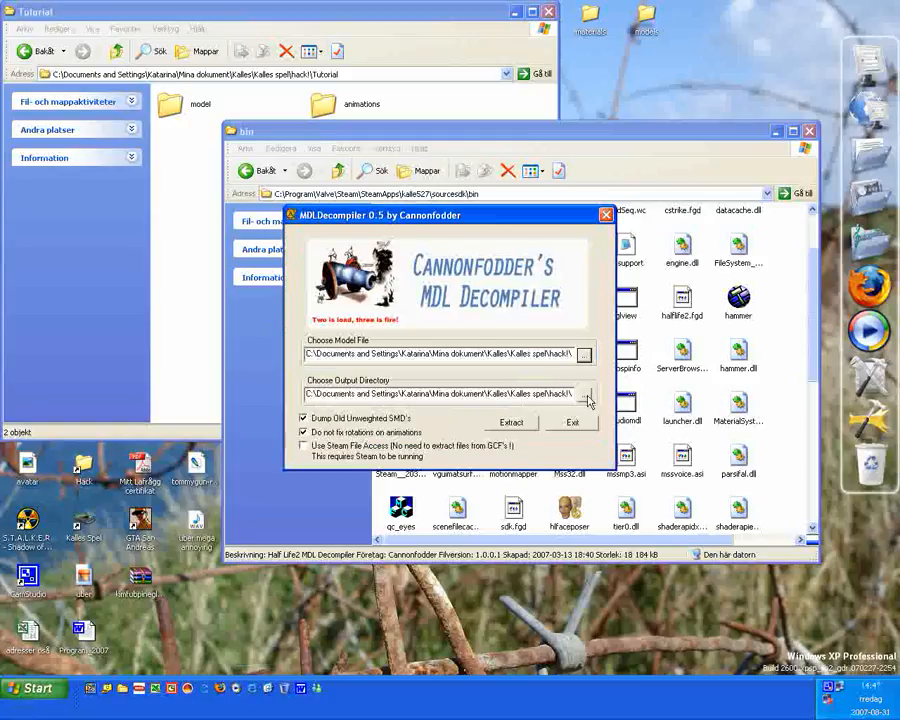
# Browse for the output directory and go up from g3 to the hack! folder.
pyautogui.click(585, 396)
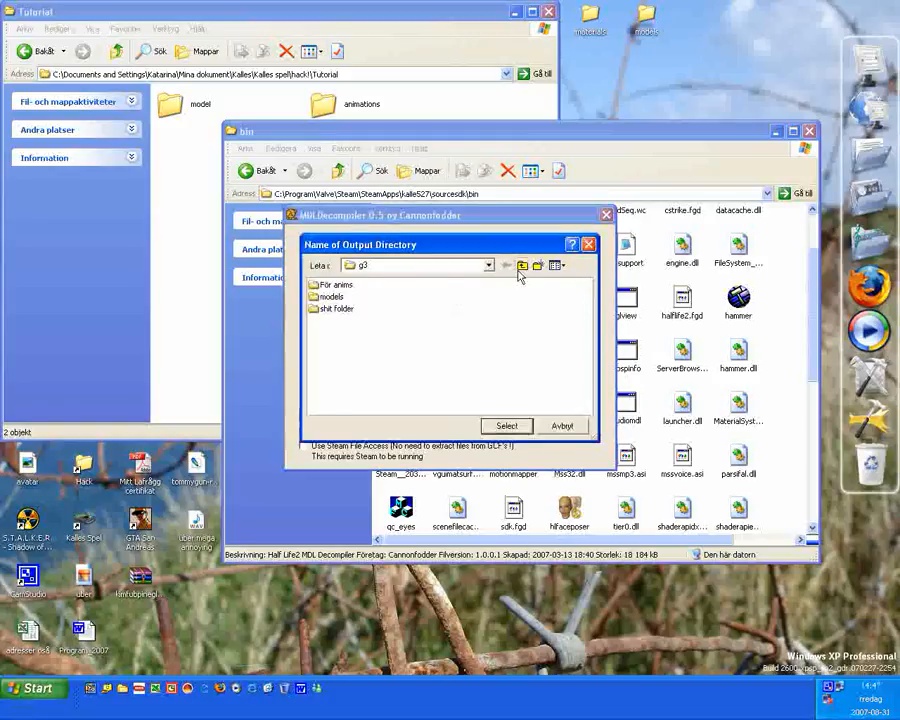
pyautogui.click(521, 265)
pyautogui.click(521, 265)
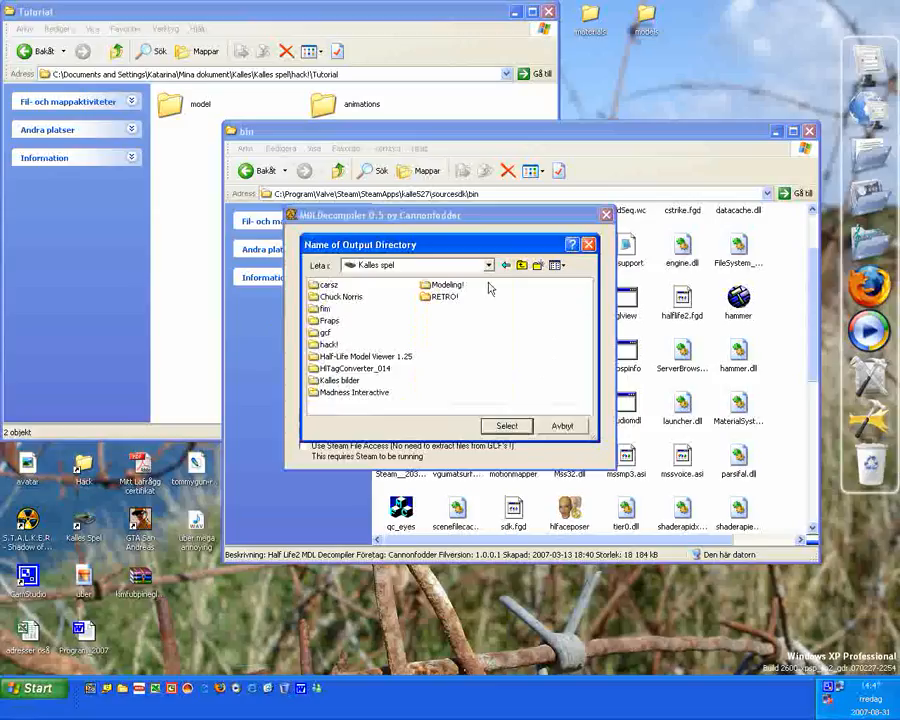
pyautogui.click(506, 265)
pyautogui.click(432, 299)
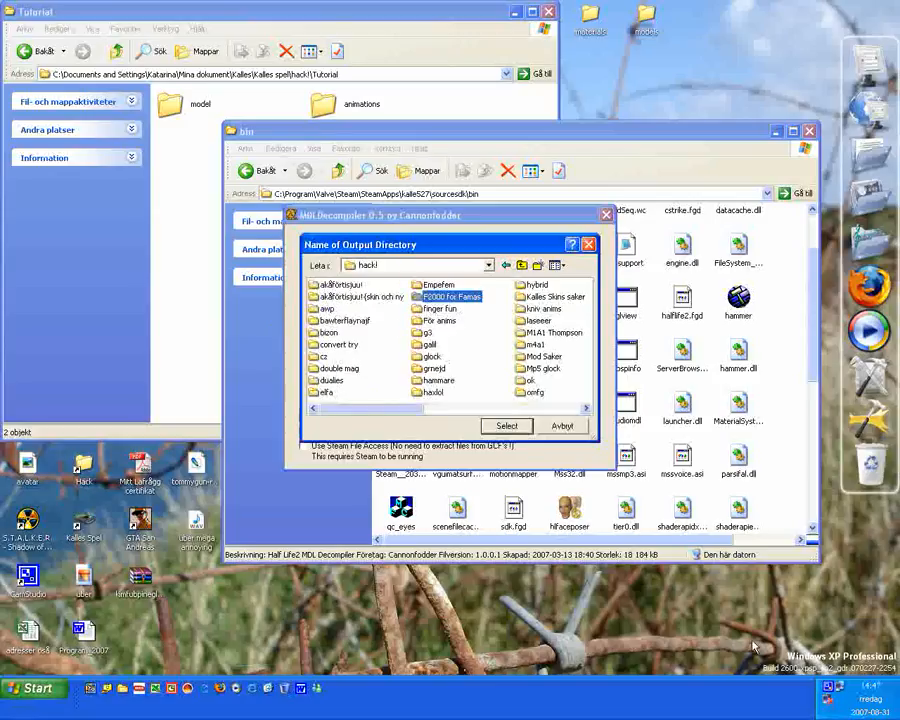
pyautogui.click(826, 686)
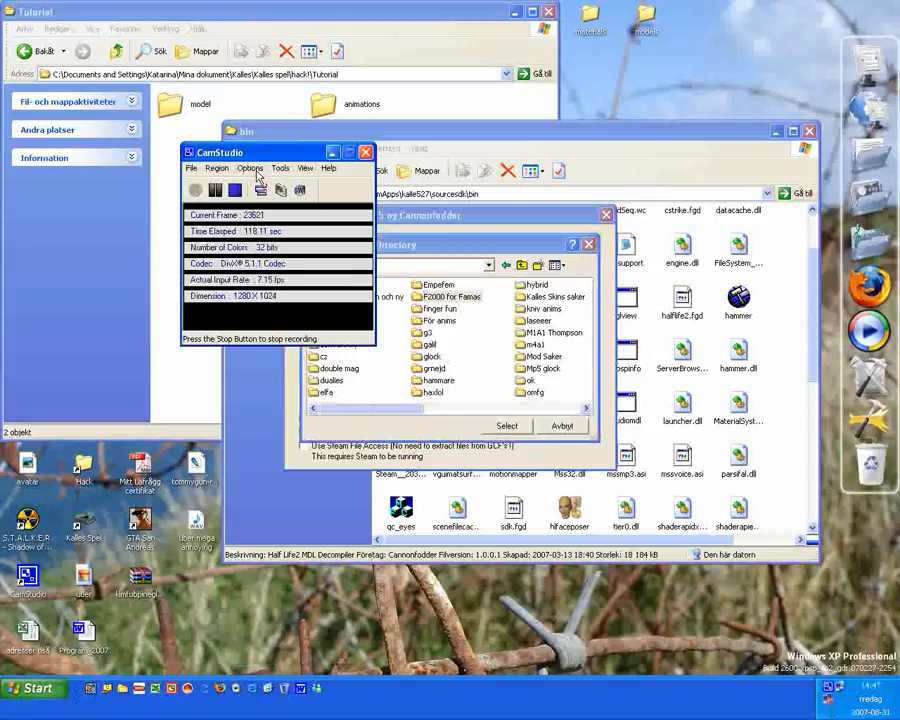
pyautogui.click(250, 168)
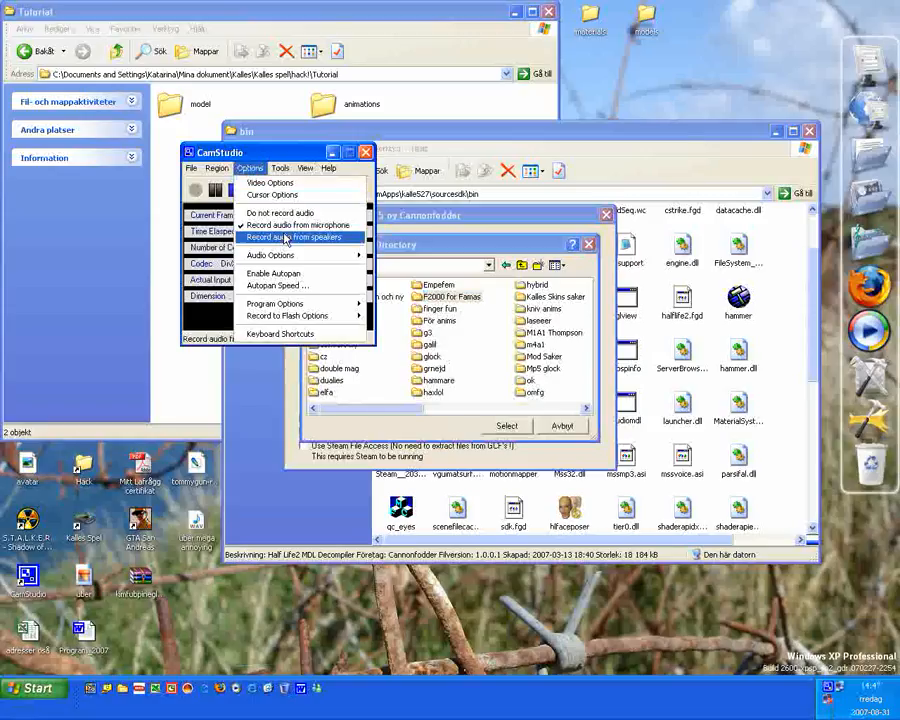
pyautogui.click(332, 153)
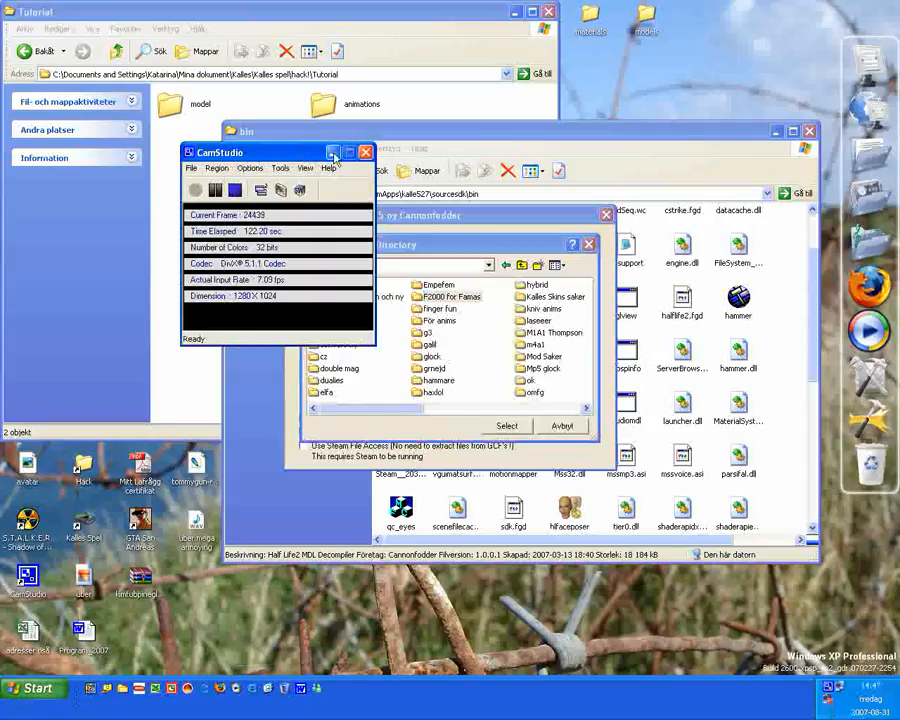
pyautogui.click(334, 155)
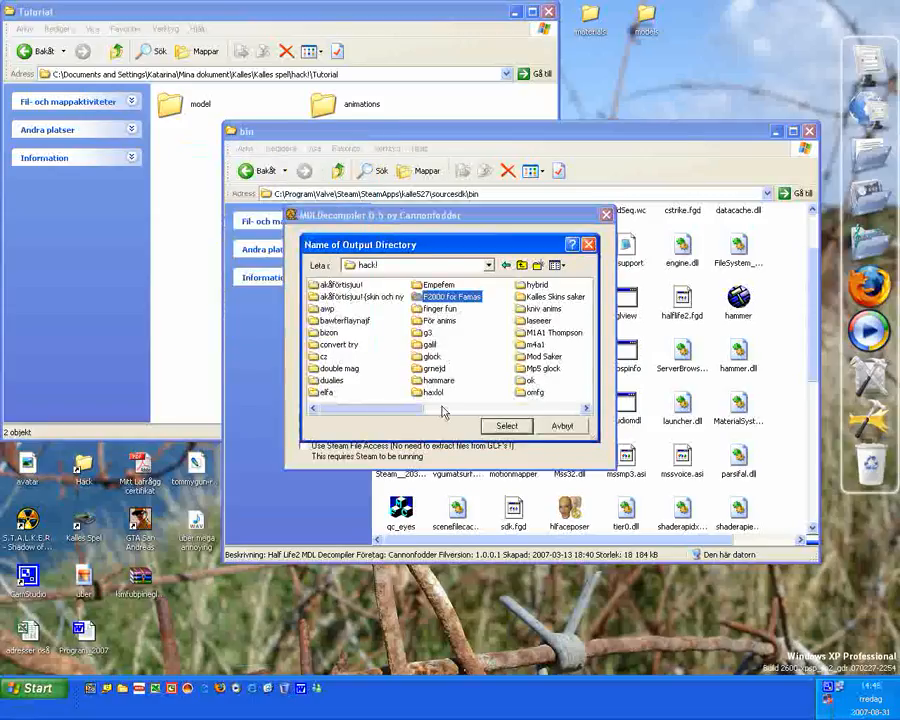
# Set the output directory to the model folder inside Tutorial.
pyautogui.moveTo(401, 410); pyautogui.dragTo(506, 410)
pyautogui.press('t')
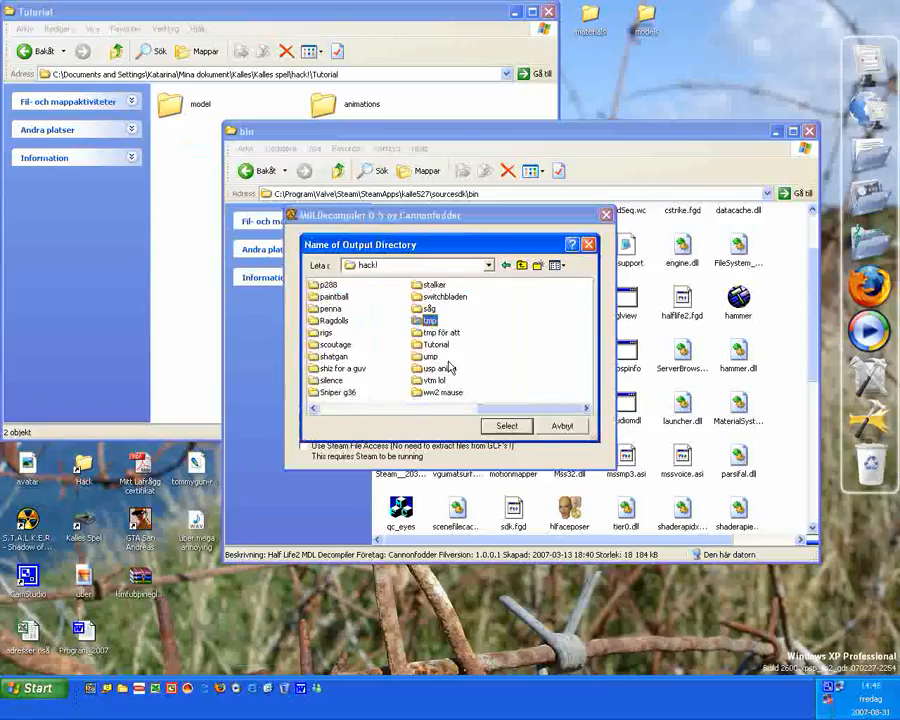
pyautogui.doubleClick(437, 343)
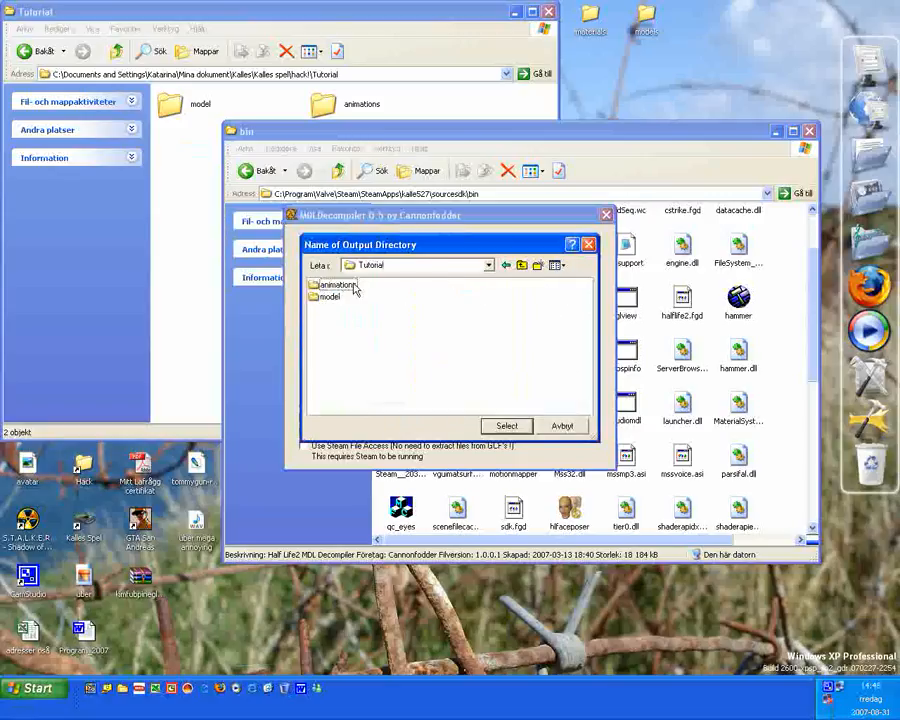
pyautogui.doubleClick(326, 299)
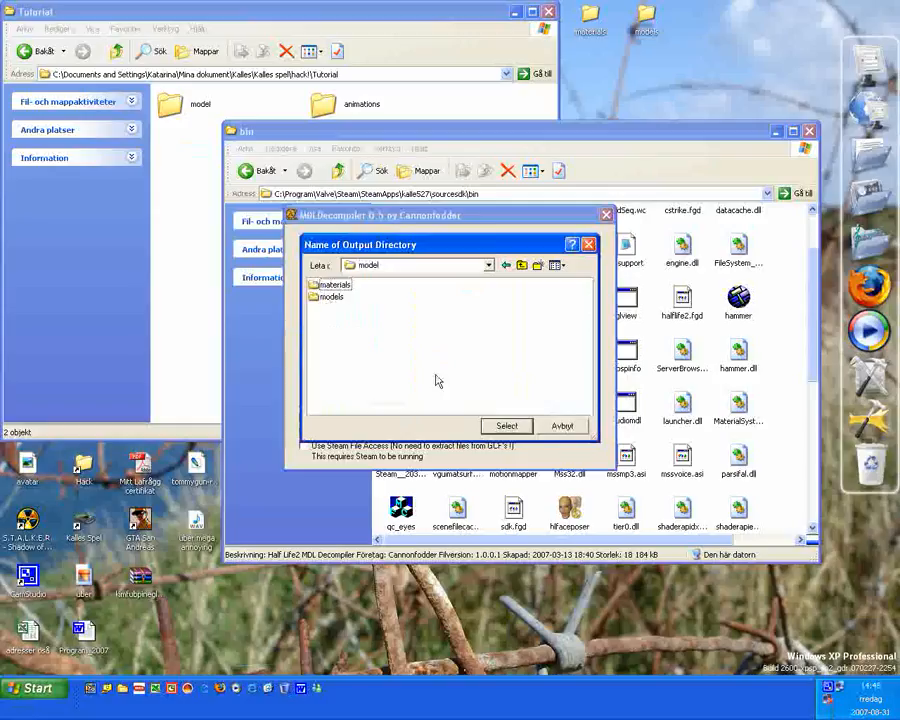
pyautogui.click(509, 428)
# Extract the model into the chosen output directory, dismiss the messages and close the decompiler.
pyautogui.click(452, 356)
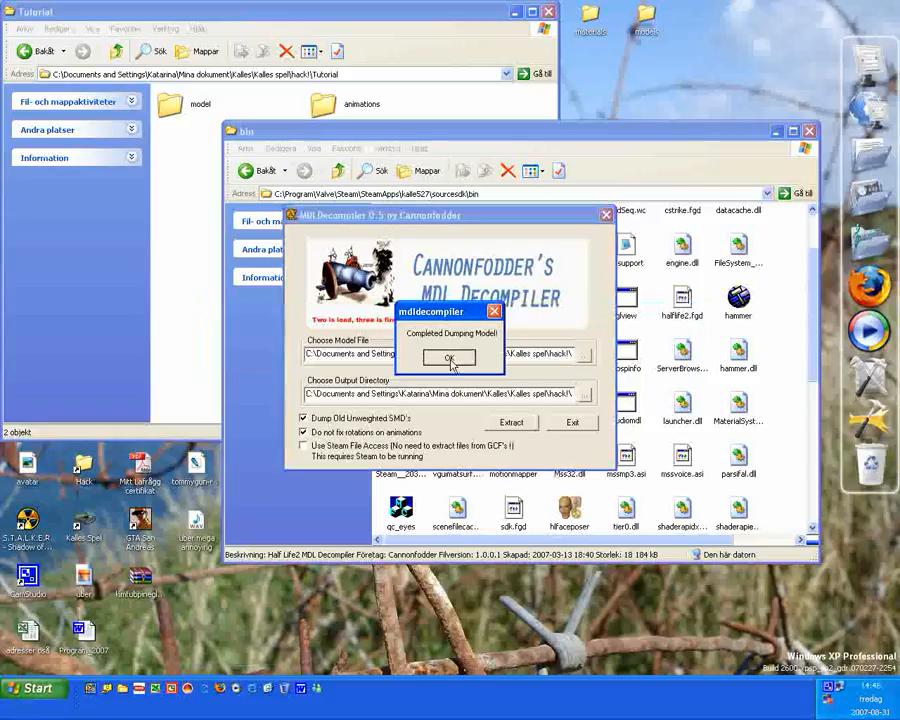
pyautogui.click(450, 360)
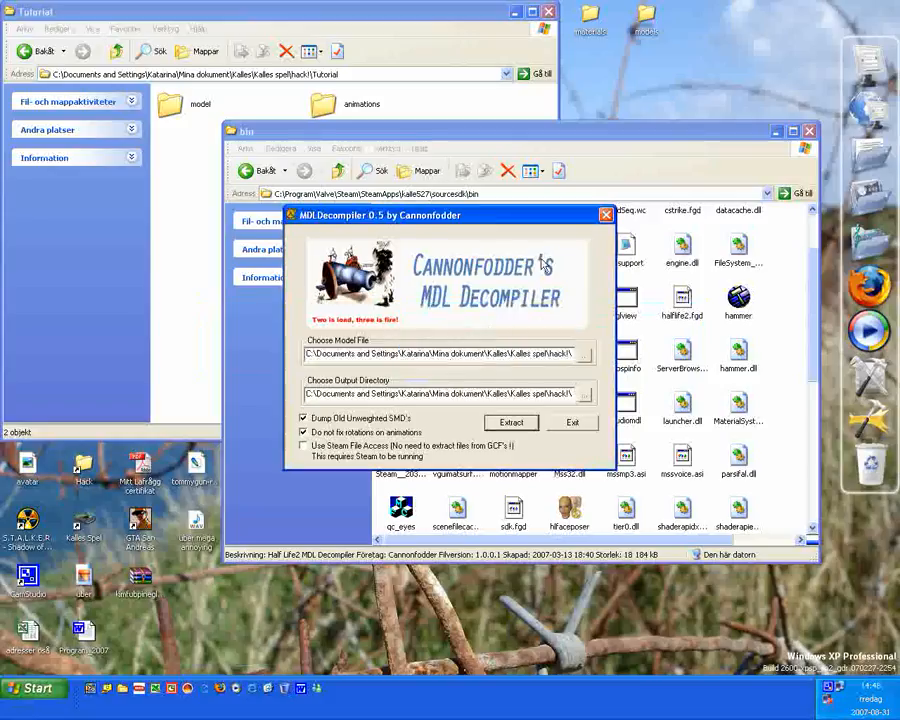
pyautogui.click(605, 216)
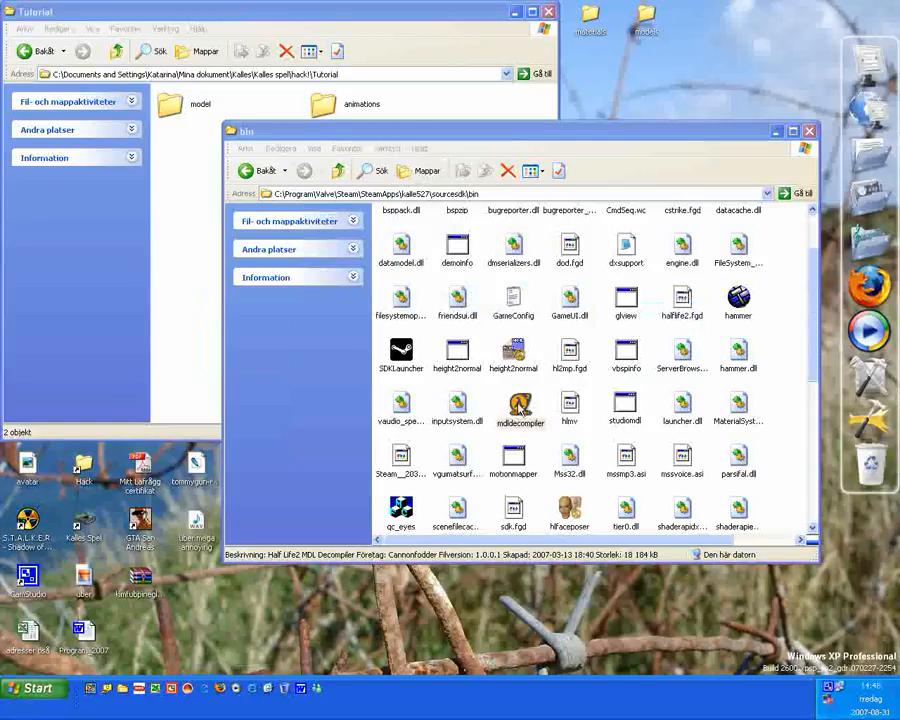
# Relaunch mdldecompiler from the bin folder and start browsing for another model file.
pyautogui.click(520, 405)
pyautogui.doubleClick(520, 405)
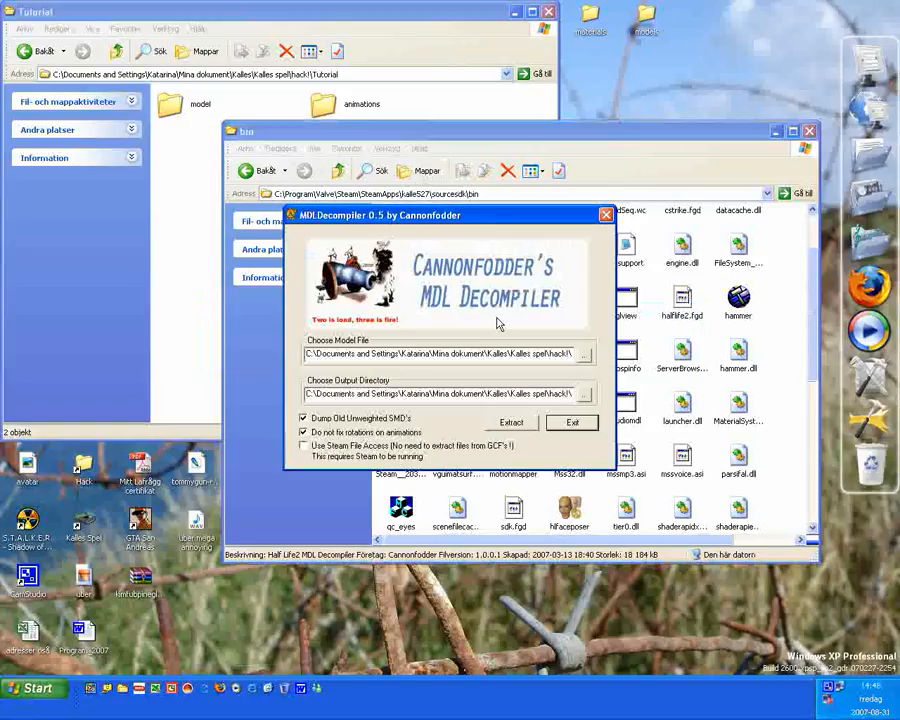
pyautogui.click(586, 355)
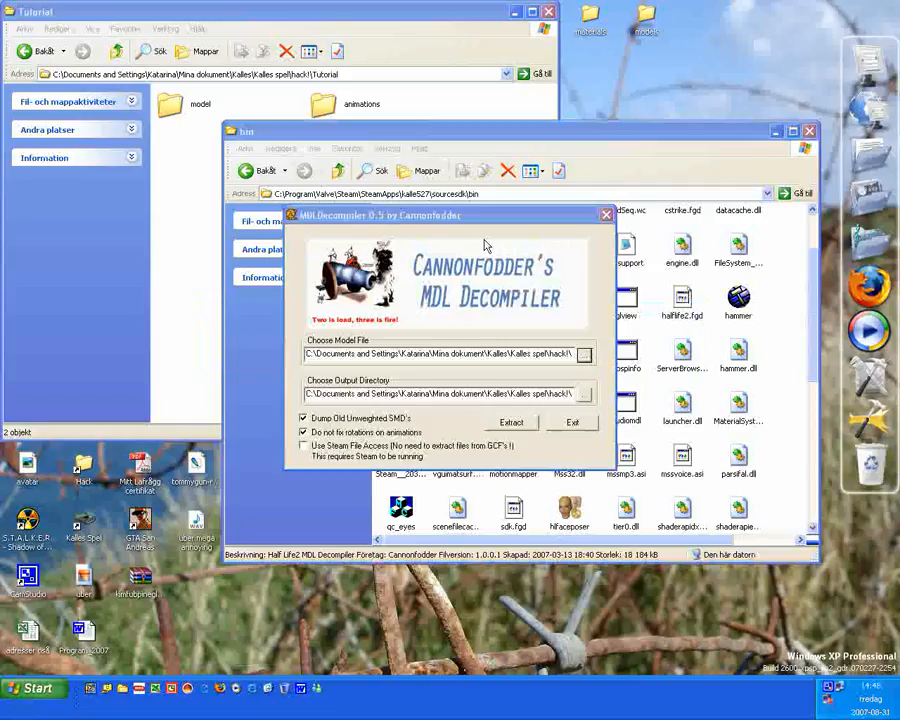
# Go up from the model's folders to the desktop and open the C: drive through Den här datorn.
pyautogui.click(525, 267)
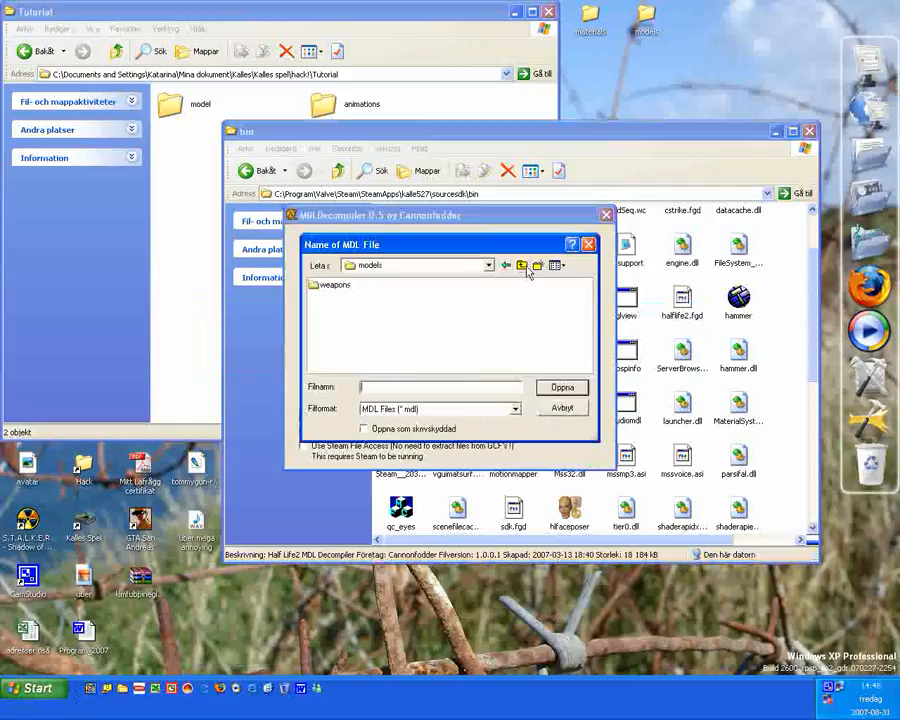
pyautogui.click(523, 266)
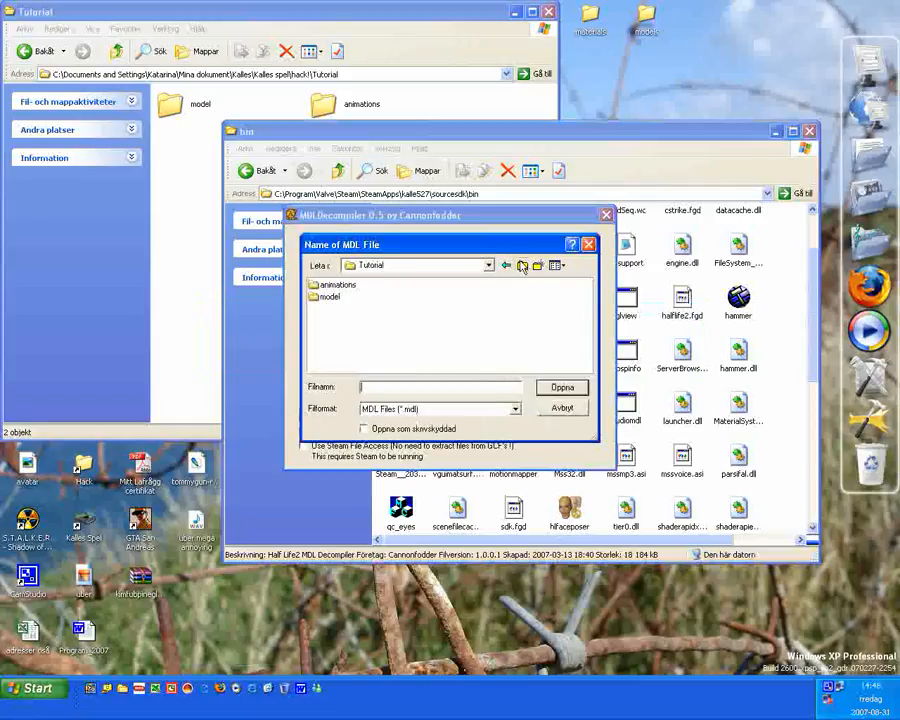
pyautogui.click(522, 266)
pyautogui.click(522, 266)
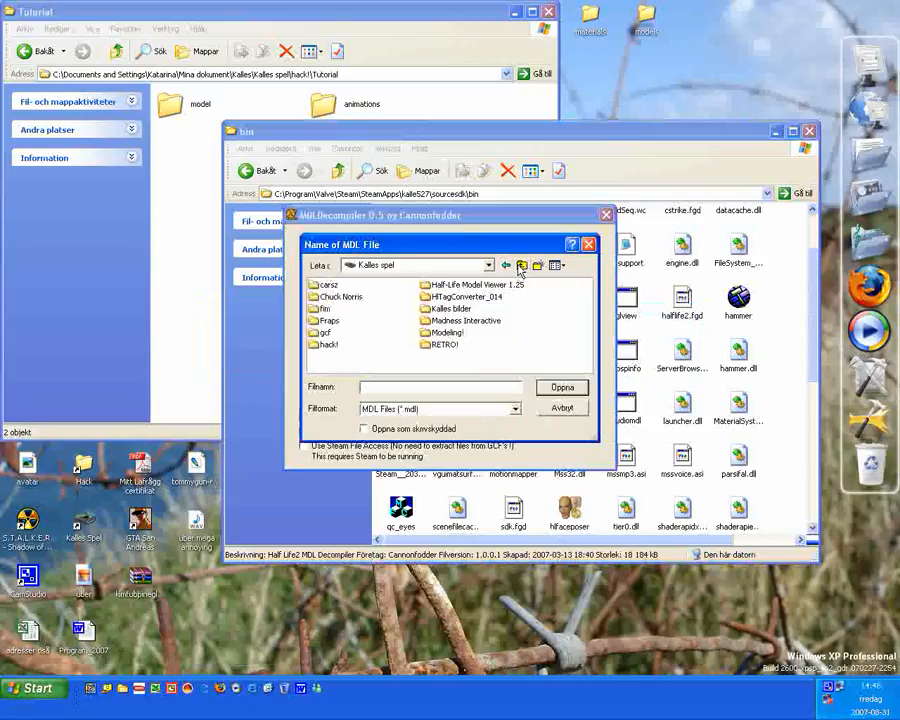
pyautogui.click(522, 266)
pyautogui.click(522, 266)
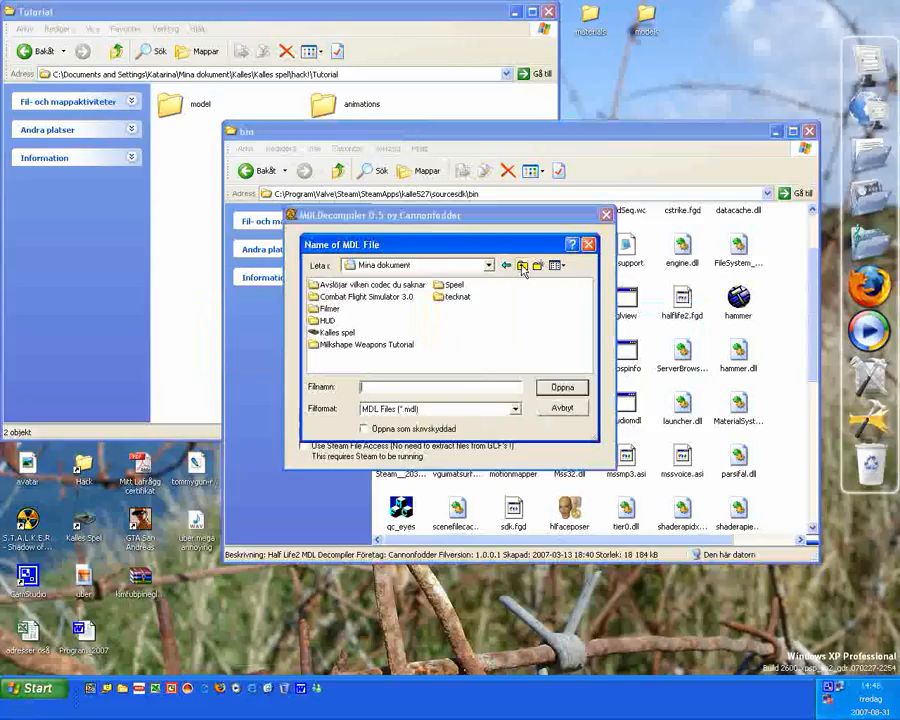
pyautogui.click(522, 266)
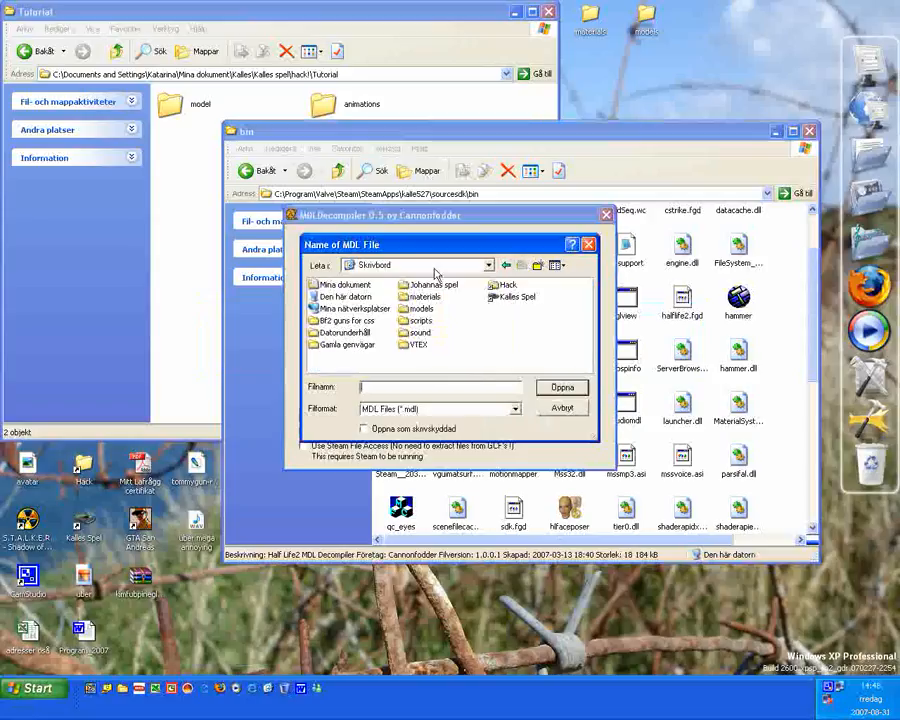
pyautogui.doubleClick(345, 297)
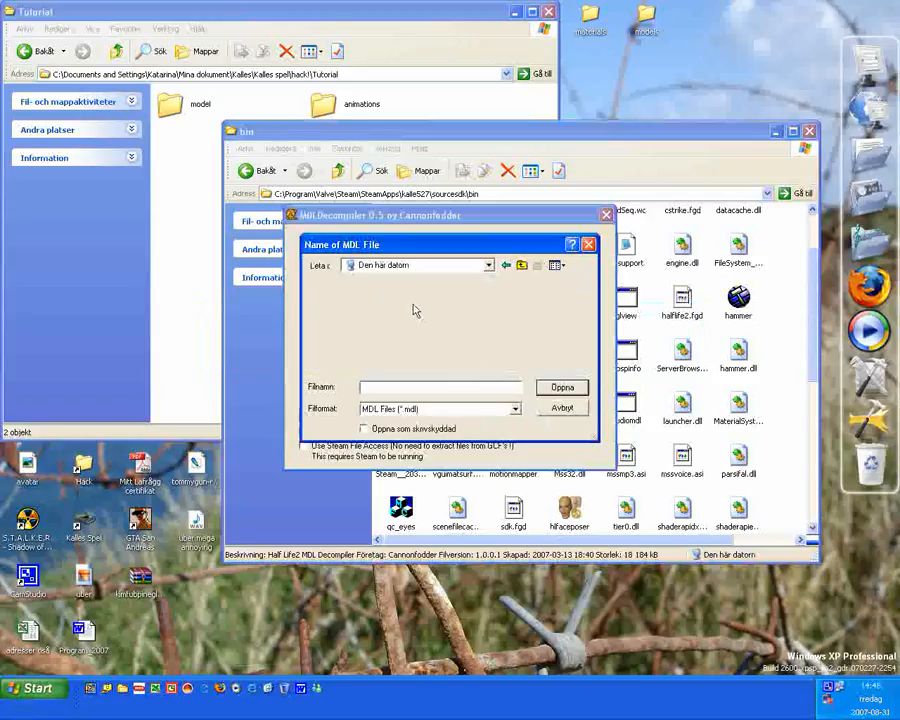
pyautogui.doubleClick(370, 297)
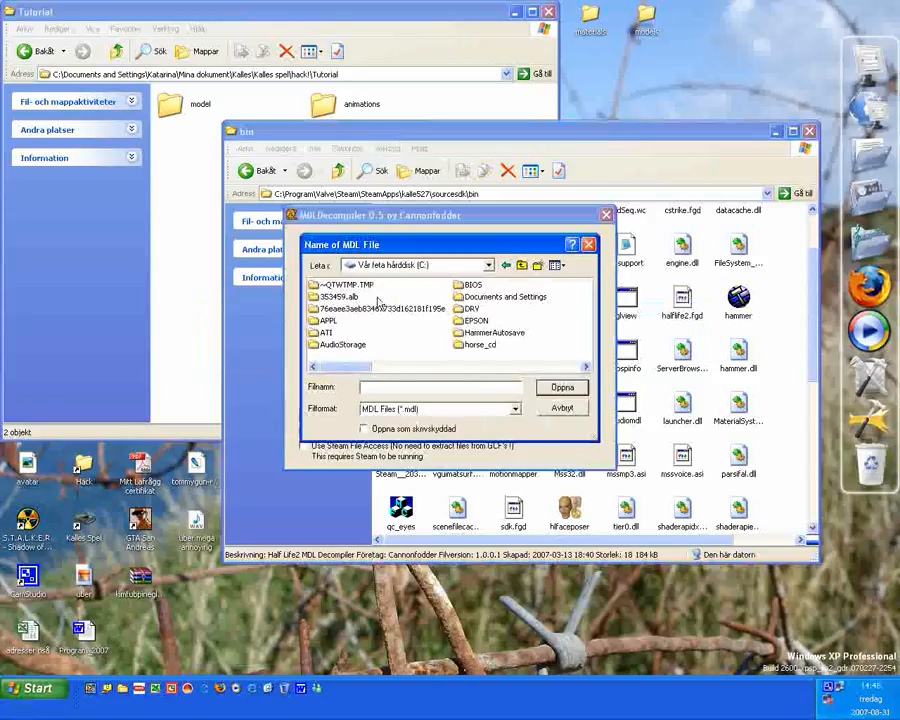
# Open the Program\Valve\Steam\SteamApps folder on the C: drive.
pyautogui.press('p')
pyautogui.press('Return')
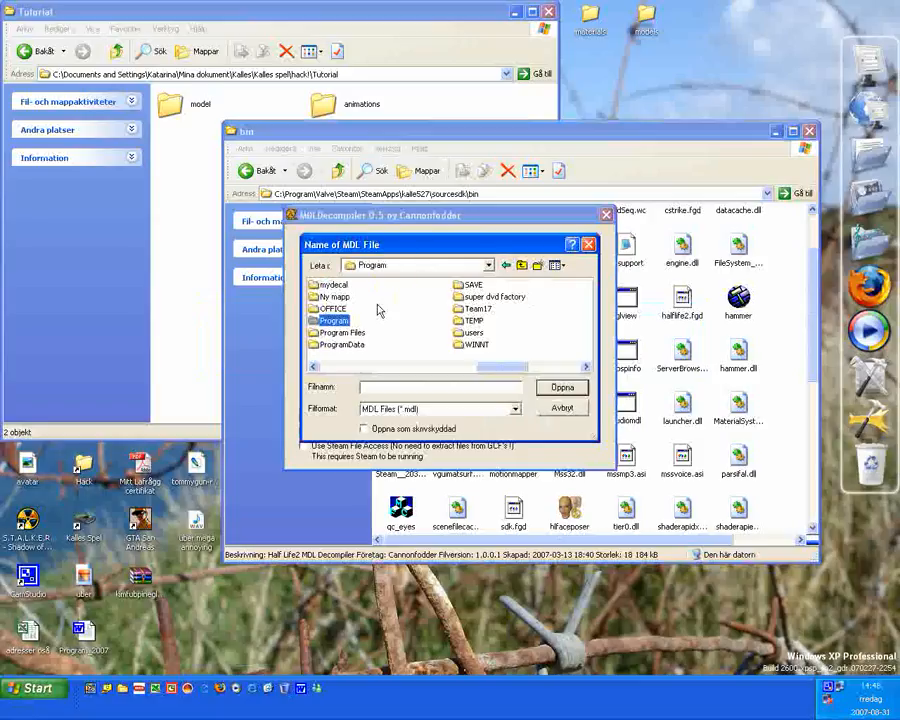
pyautogui.press('v')
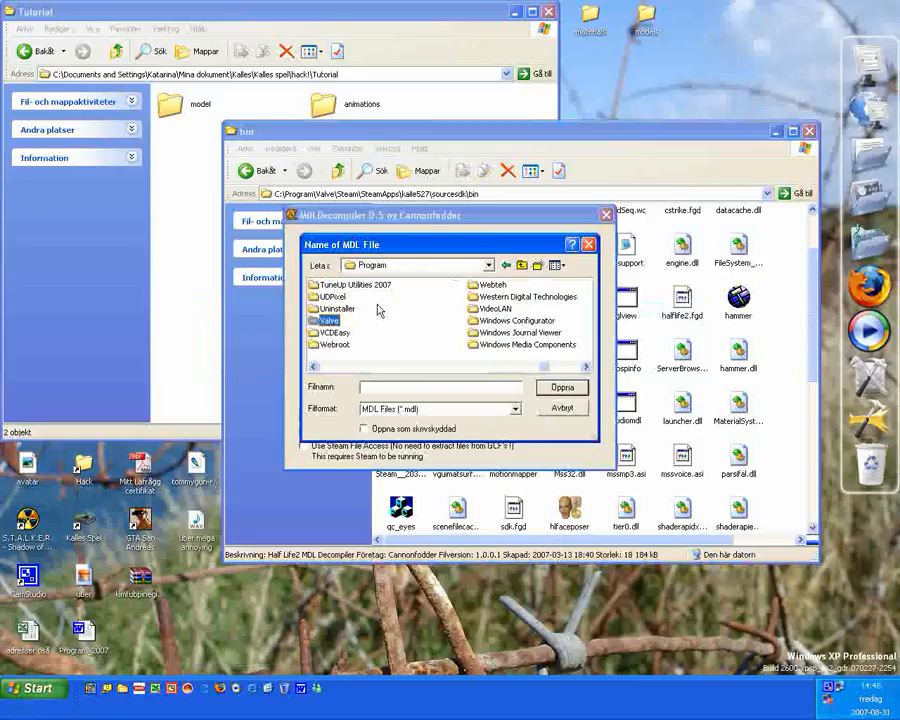
pyautogui.press('Return')
pyautogui.doubleClick(326, 285)
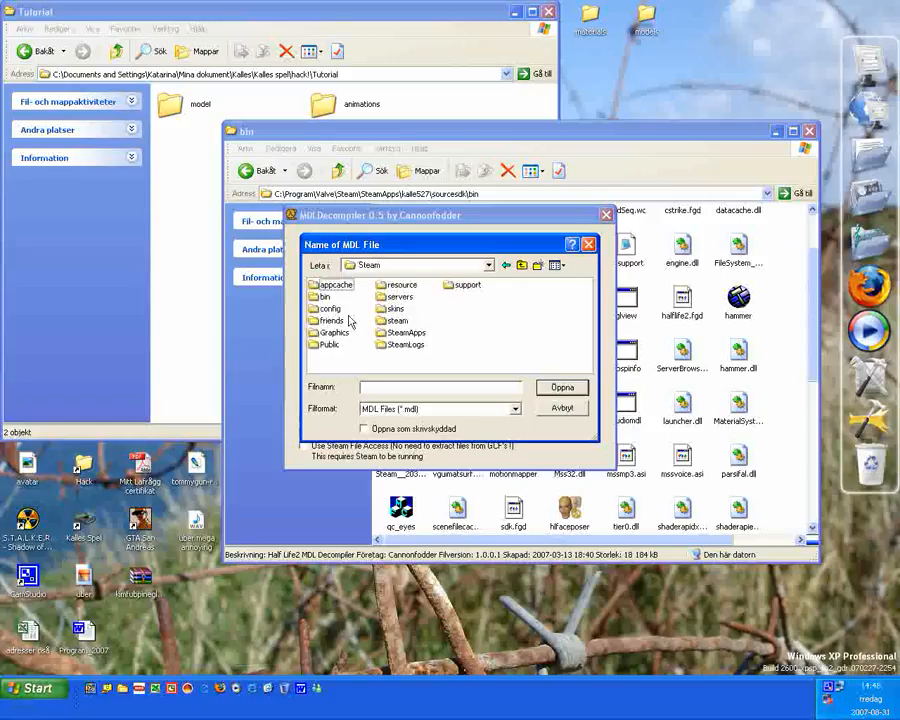
pyautogui.doubleClick(405, 332)
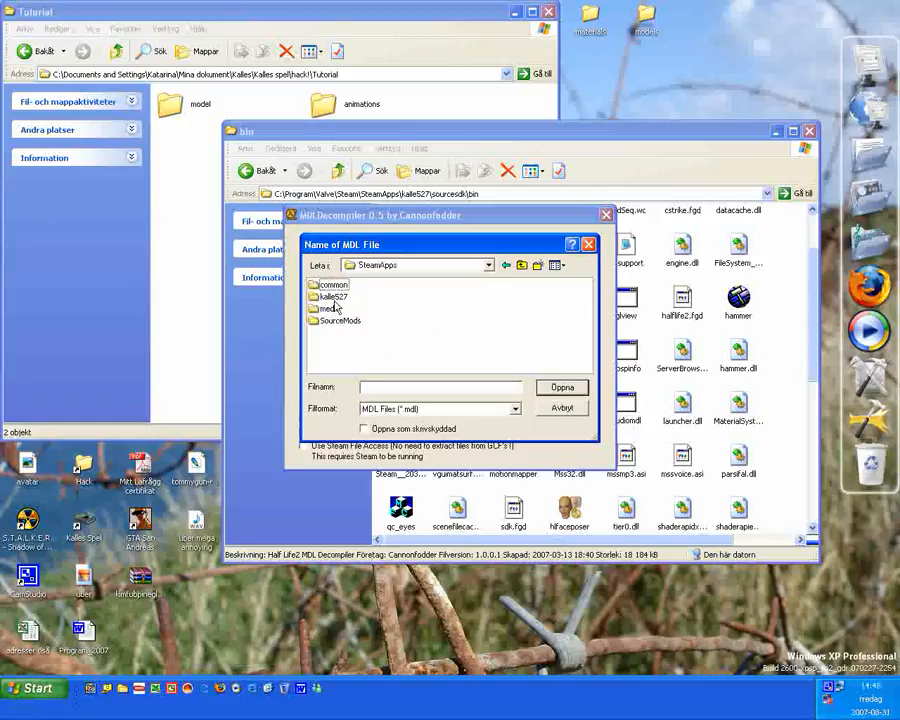
# Open the Steam account's folder and go into counter-strike source\cstrike\models.
pyautogui.click(334, 297)
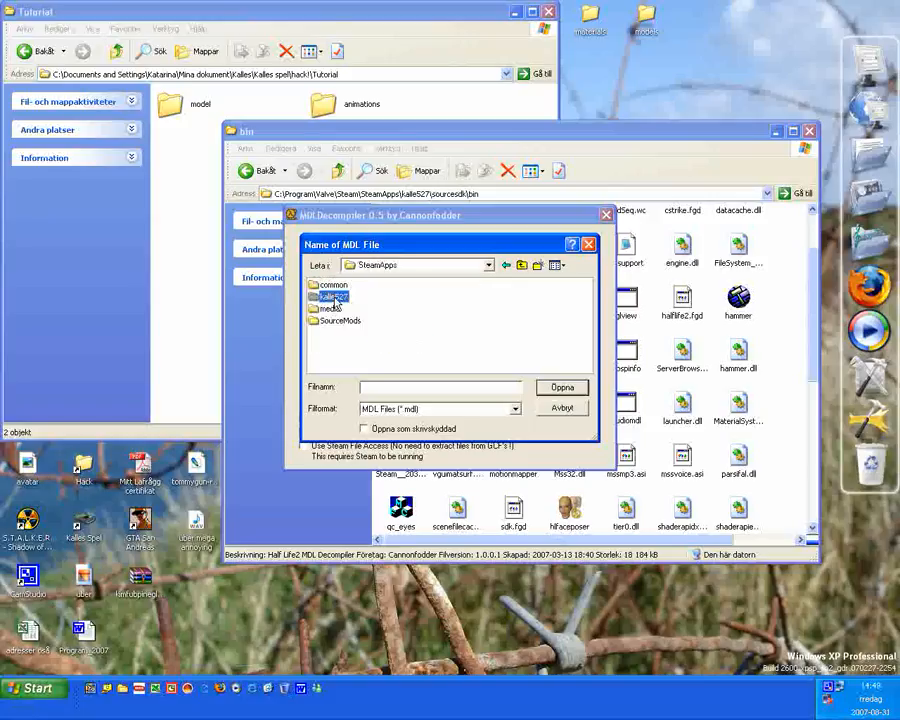
pyautogui.doubleClick(334, 299)
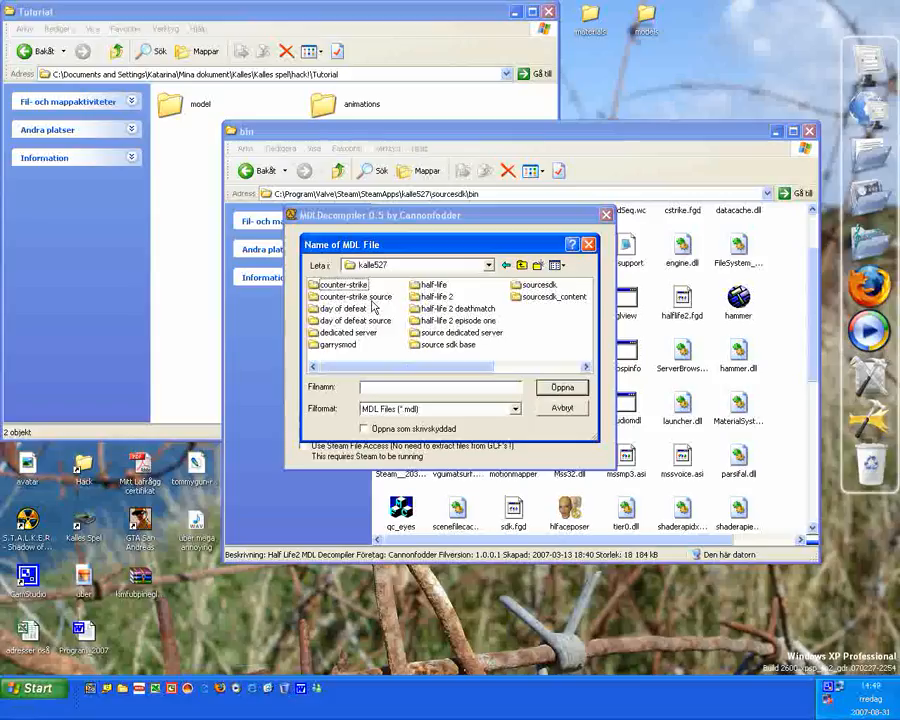
pyautogui.doubleClick(358, 297)
pyautogui.doubleClick(345, 297)
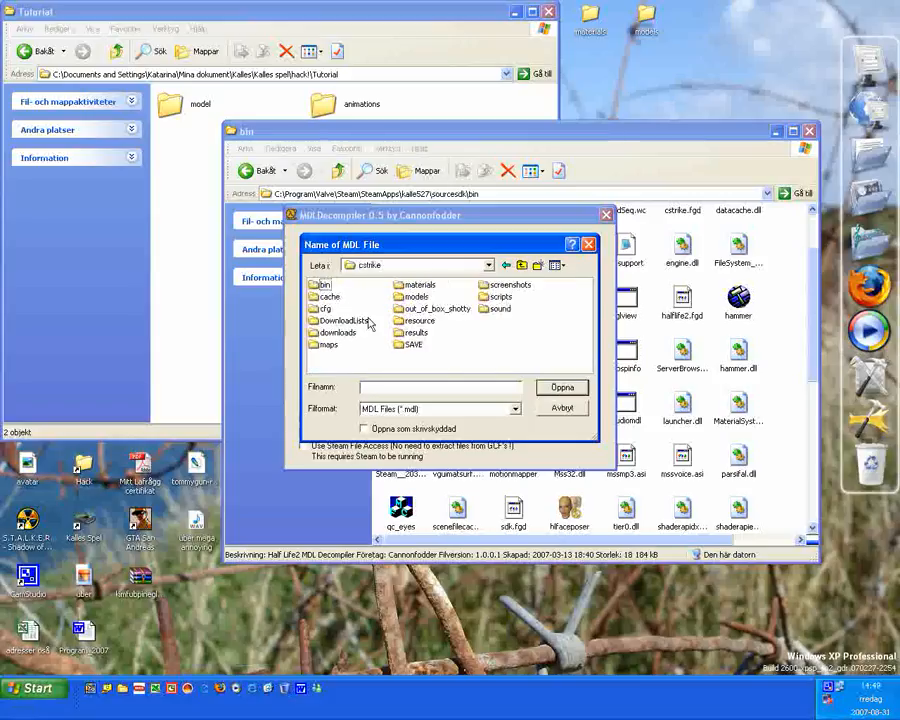
pyautogui.doubleClick(415, 297)
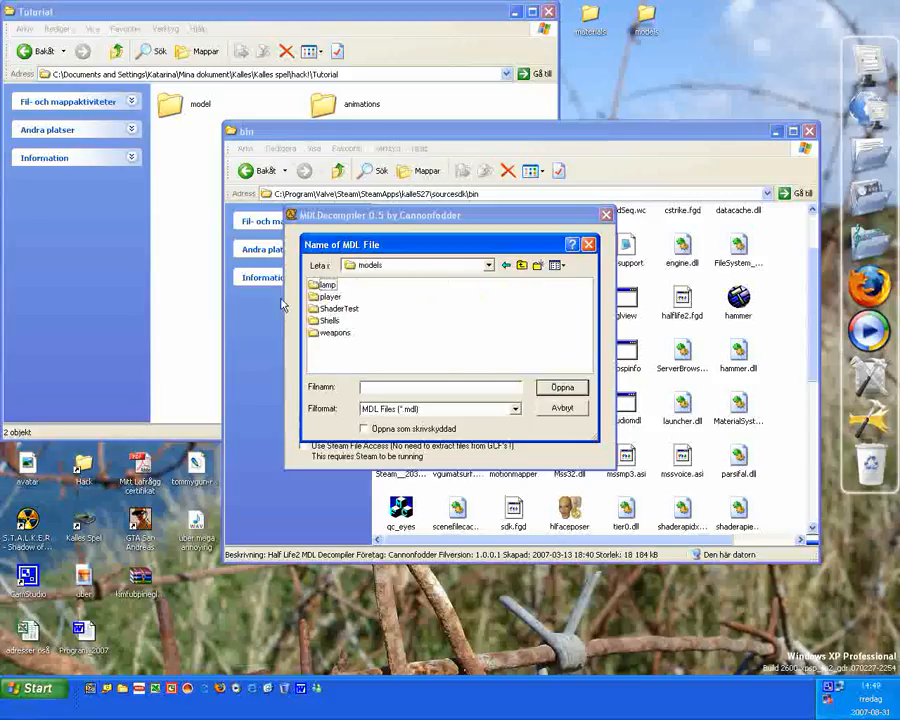
# Choose v_pist_glock18 in the weapons folder as the model file to decompile.
pyautogui.click(334, 333)
pyautogui.doubleClick(334, 333)
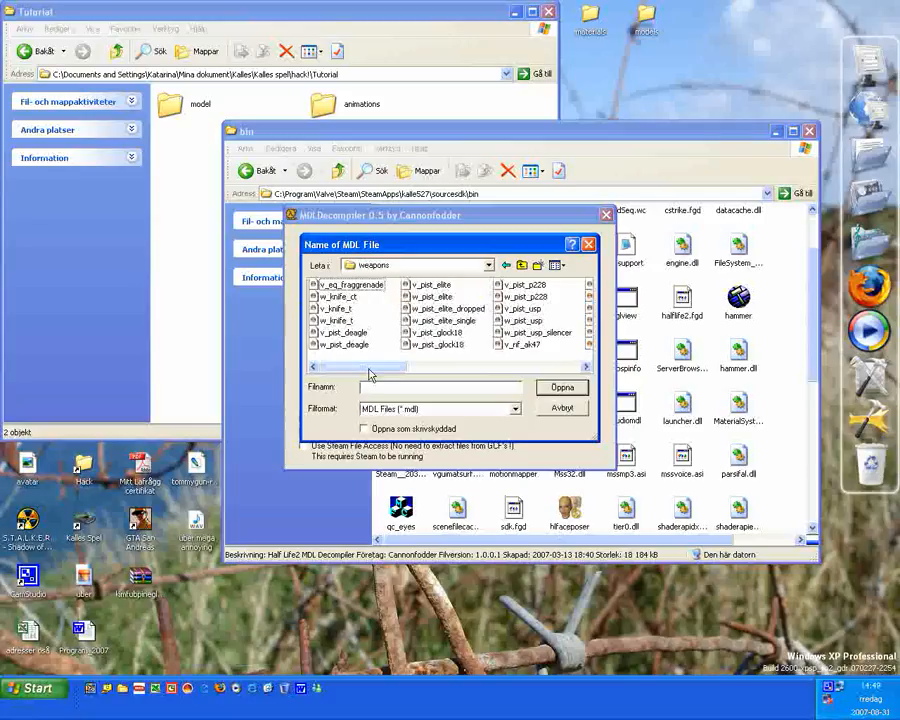
pyautogui.click(440, 334)
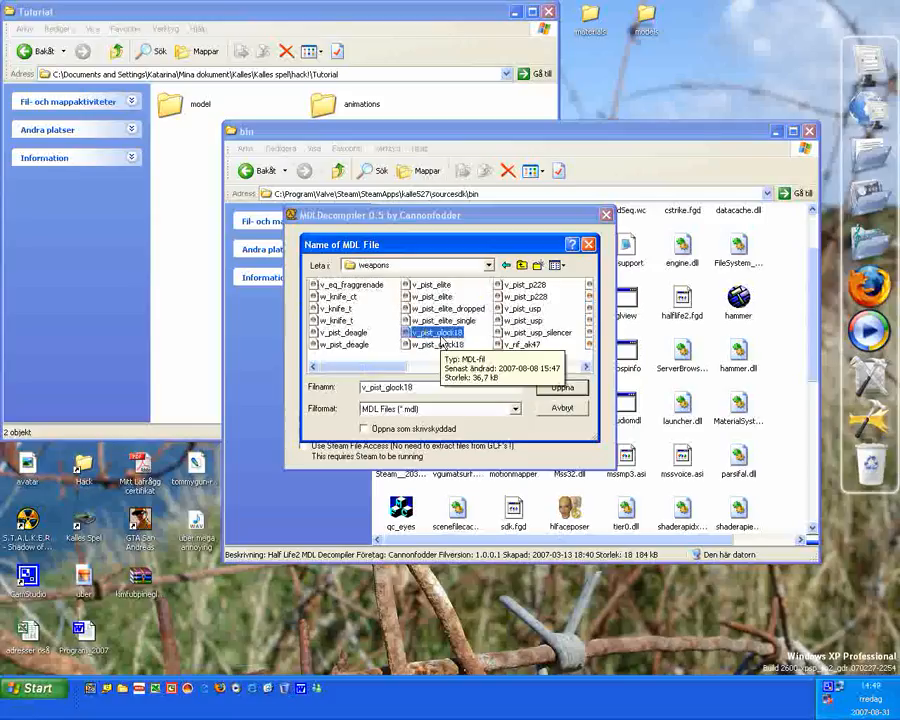
pyautogui.doubleClick(440, 333)
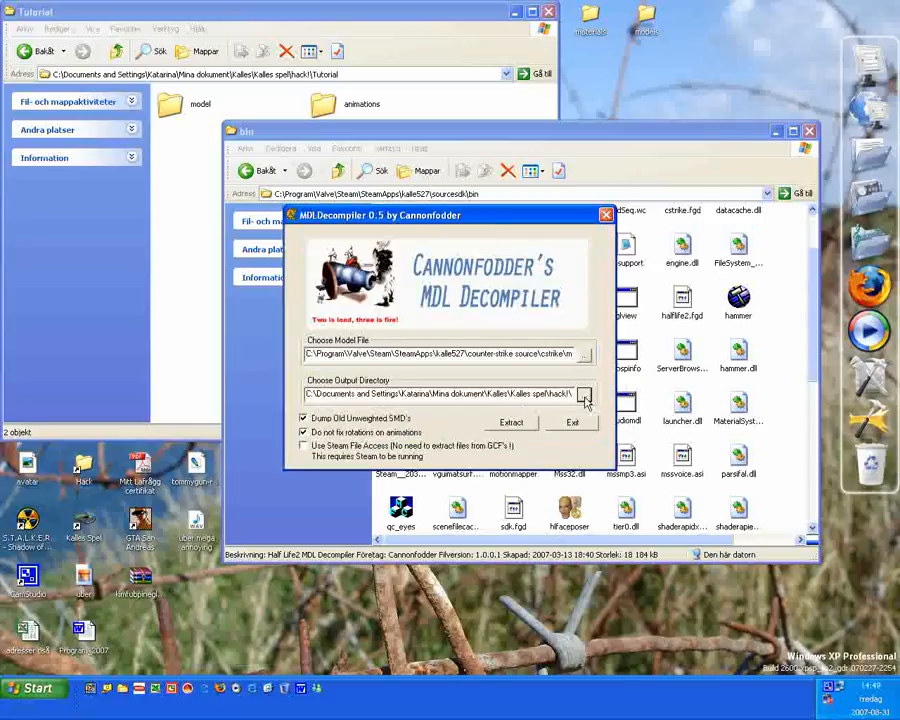
# Set the output directory to the animations folder inside Tutorial.
pyautogui.click(580, 393)
pyautogui.click(521, 265)
pyautogui.click(333, 284)
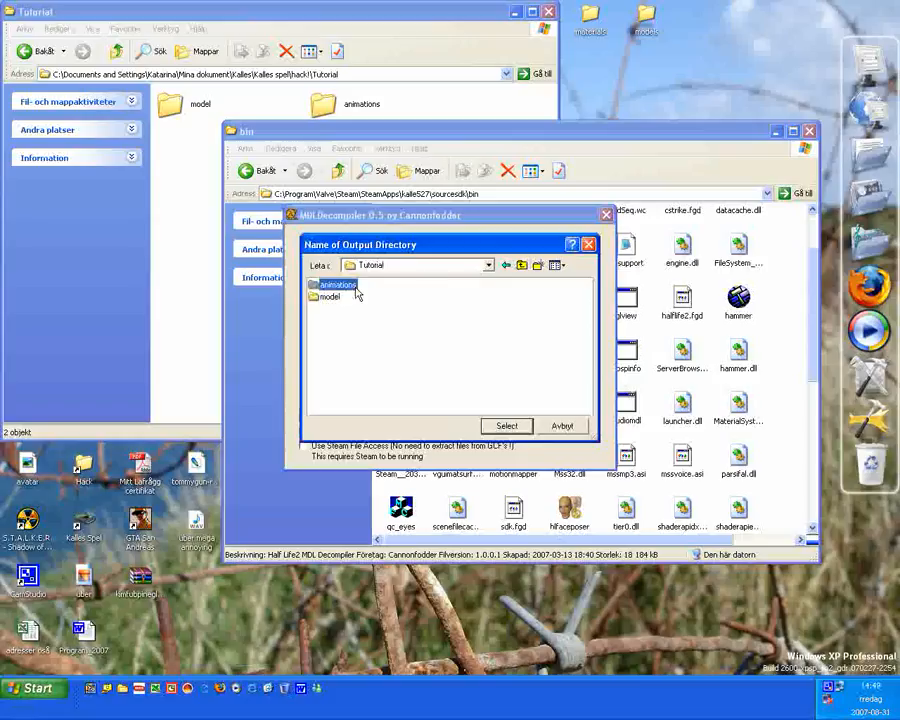
pyautogui.doubleClick(333, 284)
pyautogui.click(506, 426)
# Extract the v_pist_glock18 model, dismiss the messages and exit the decompiler.
pyautogui.click(511, 422)
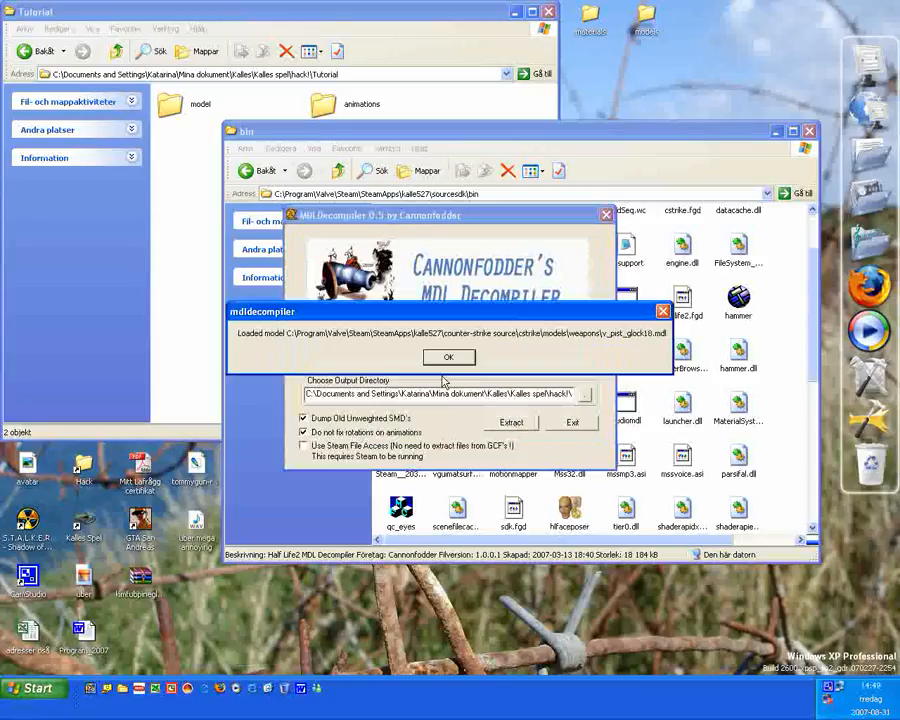
pyautogui.click(455, 358)
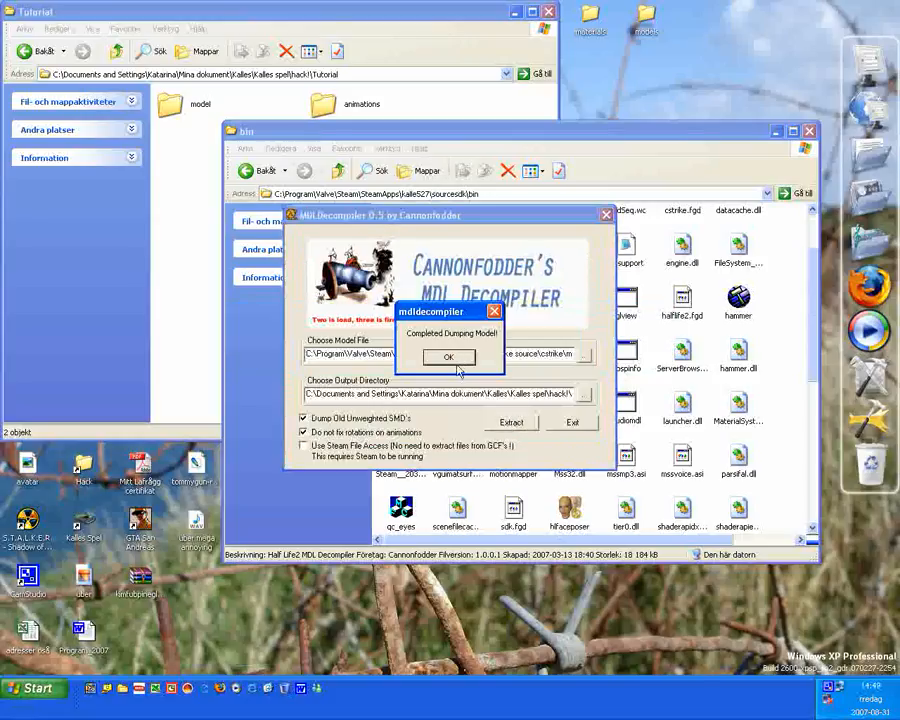
pyautogui.click(454, 361)
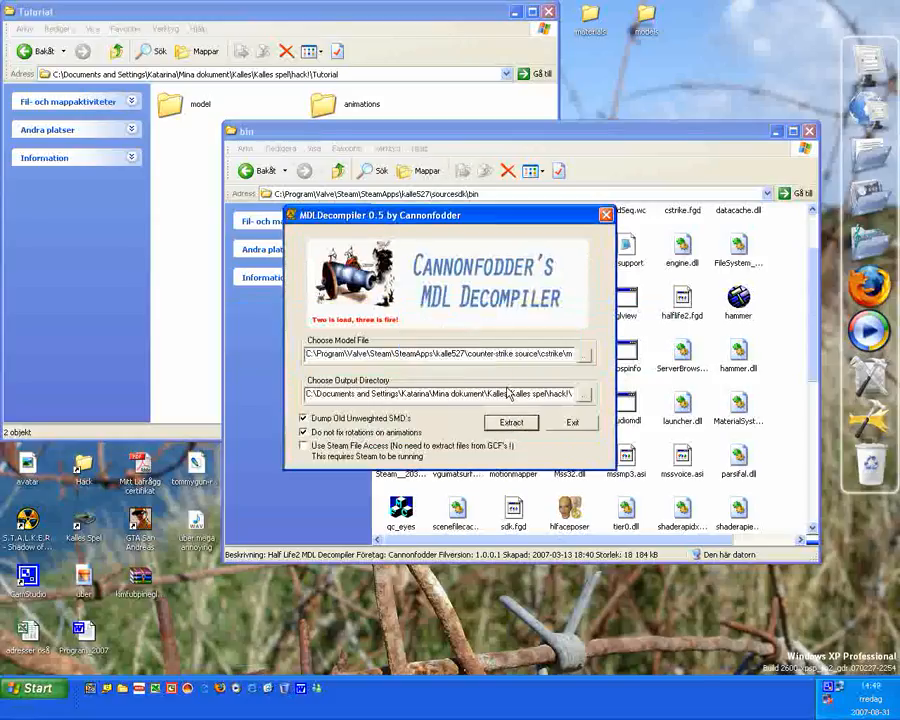
pyautogui.click(573, 423)
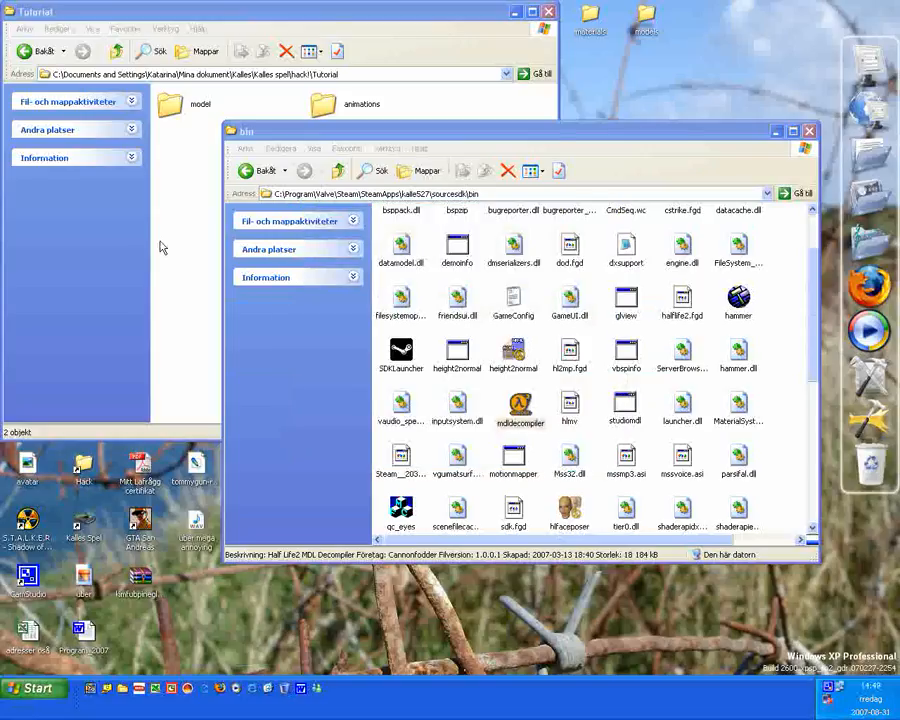
# Bring the Tutorial folder forward, open its model folder and select the ref SMD file.
pyautogui.click(161, 248)
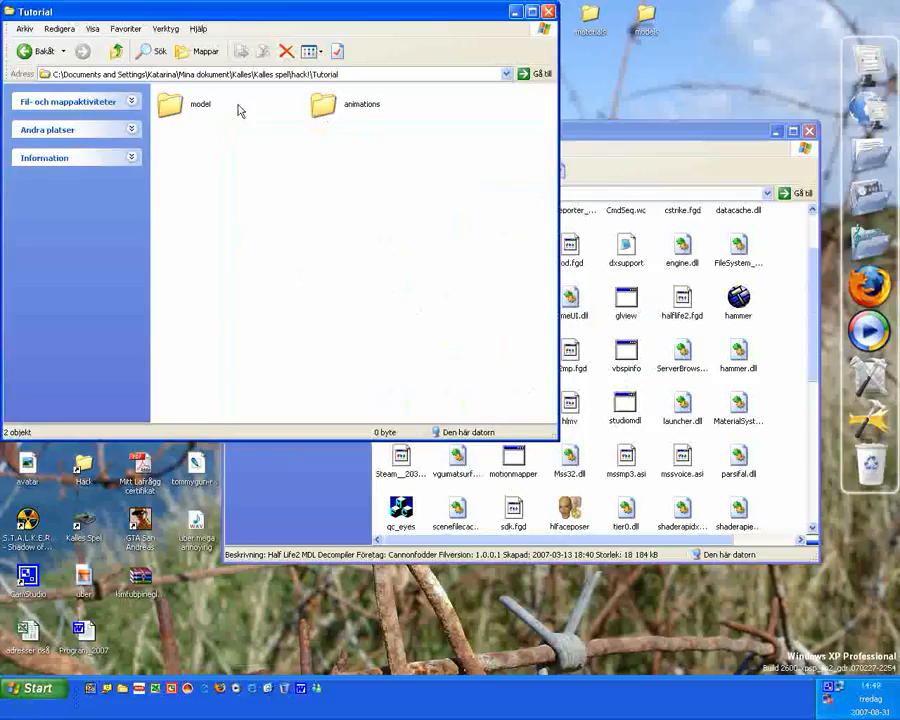
pyautogui.click(204, 116)
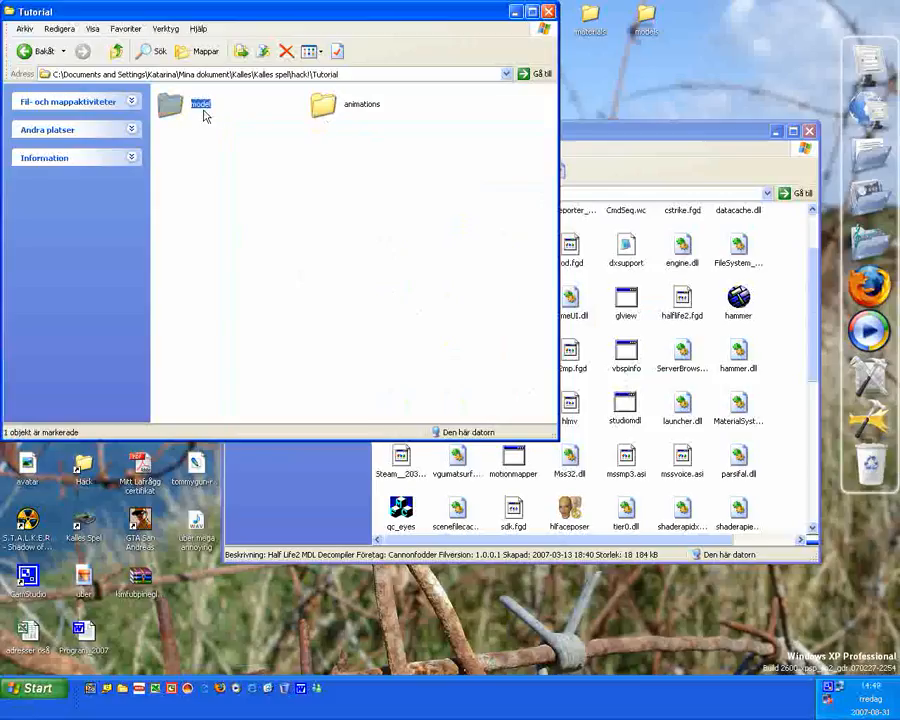
pyautogui.doubleClick(204, 116)
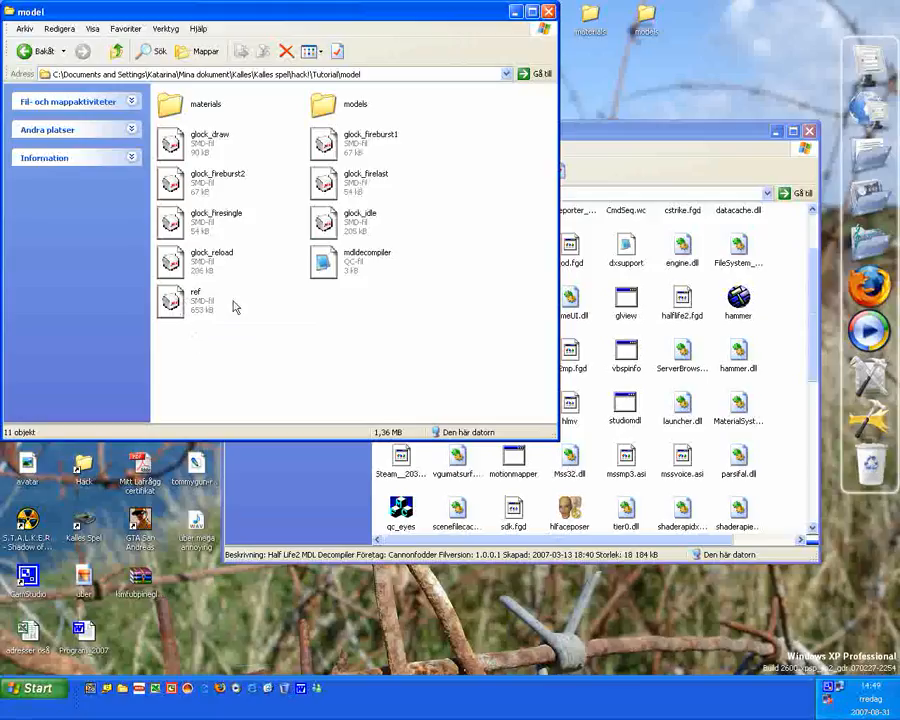
pyautogui.click(195, 313)
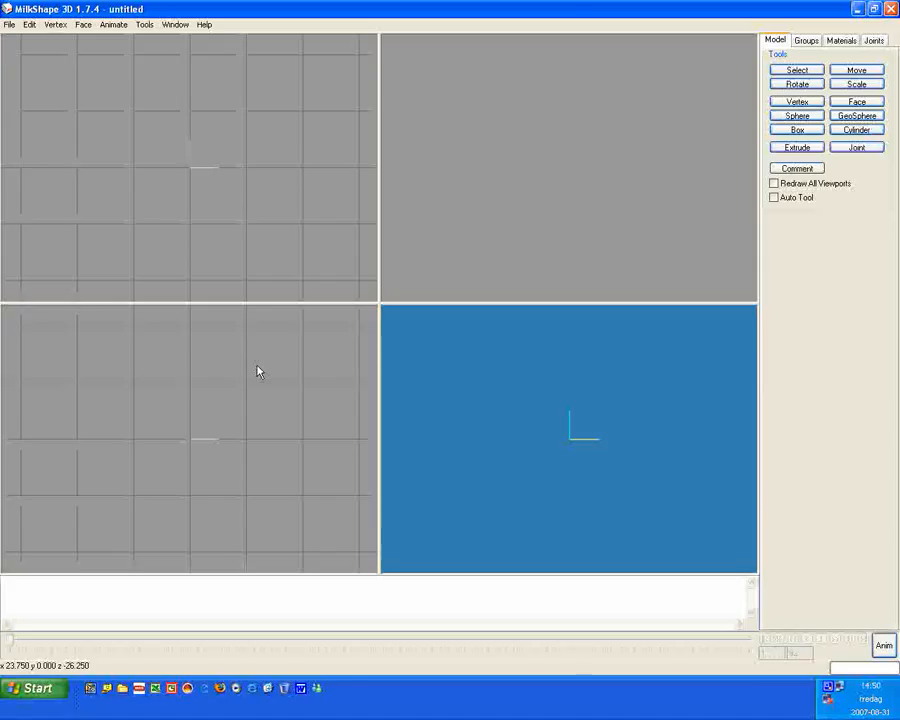
# Import the Half-Life SMD ref file from Tutorial's model folder, with triangles, skeleton and renamed bones.
pyautogui.click(9, 25)
pyautogui.moveTo(68, 106)
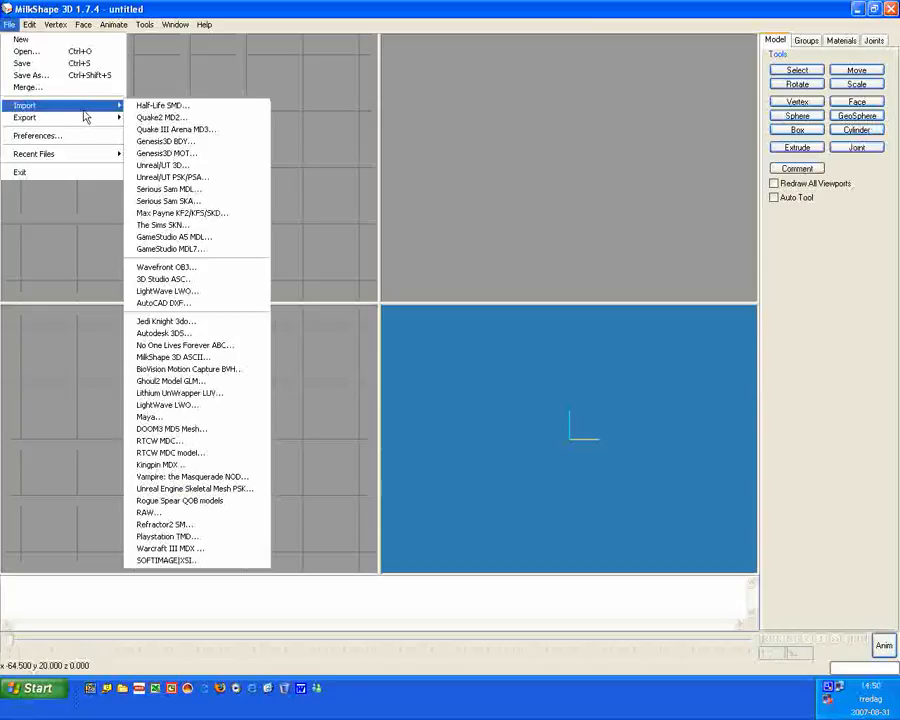
pyautogui.click(145, 106)
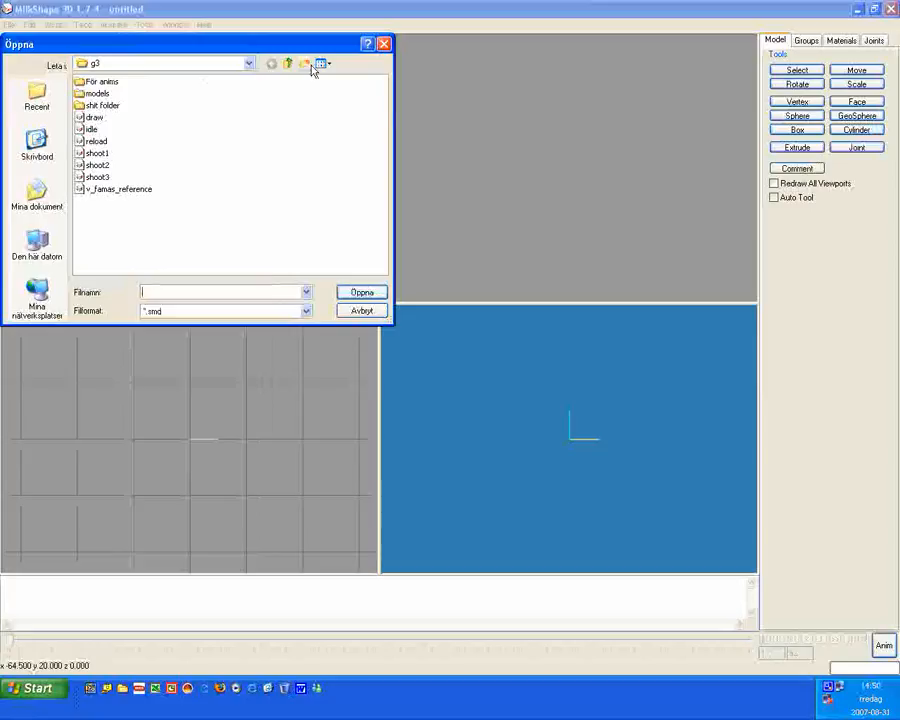
pyautogui.click(288, 63)
pyautogui.click(183, 120)
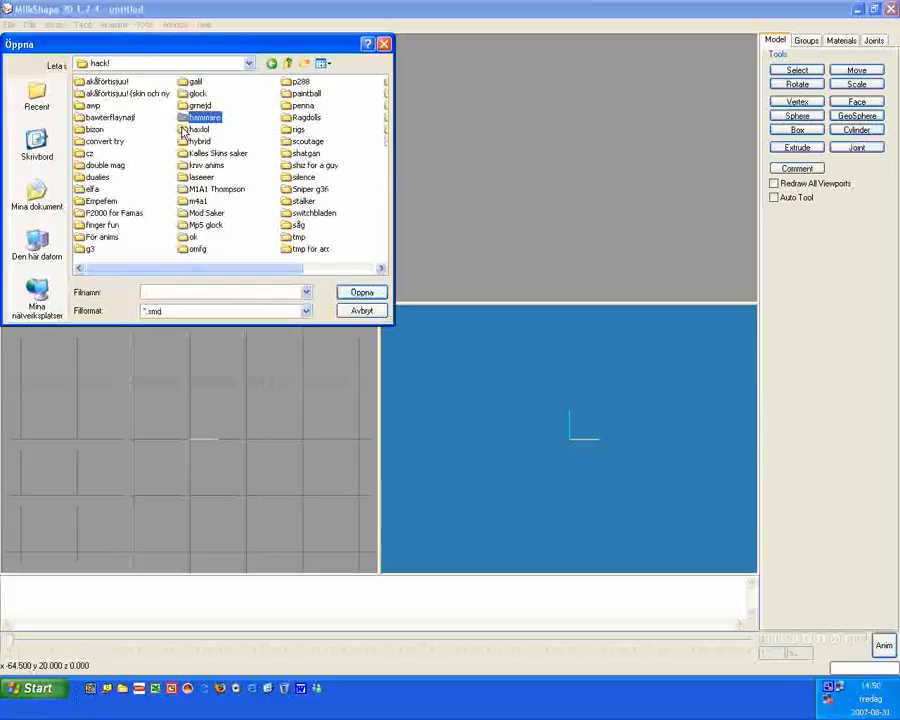
pyautogui.press('t')
pyautogui.press('t')
pyautogui.press('t')
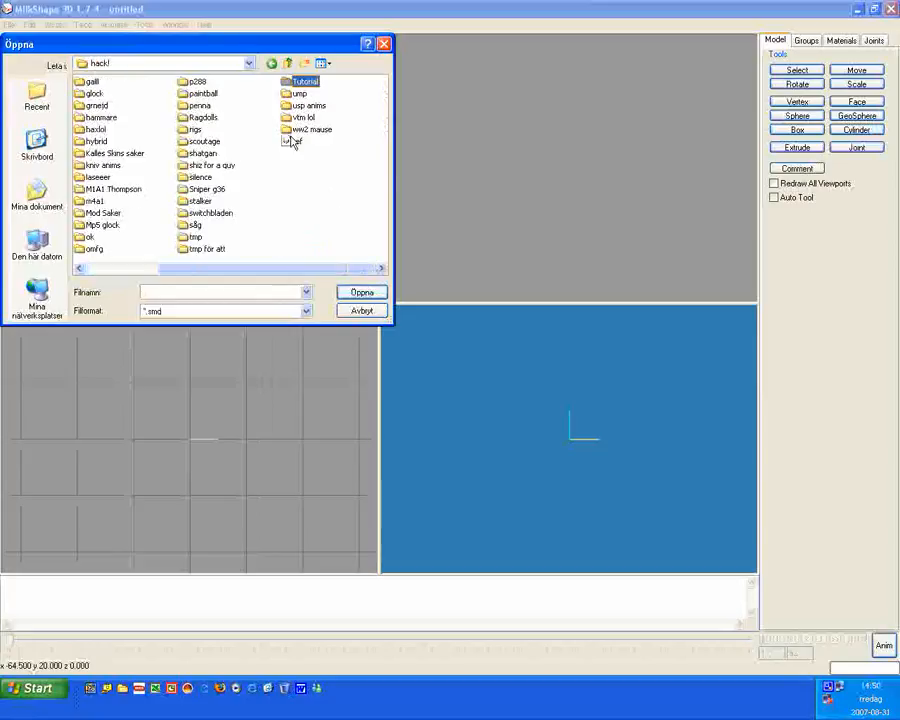
pyautogui.doubleClick(311, 88)
pyautogui.doubleClick(100, 95)
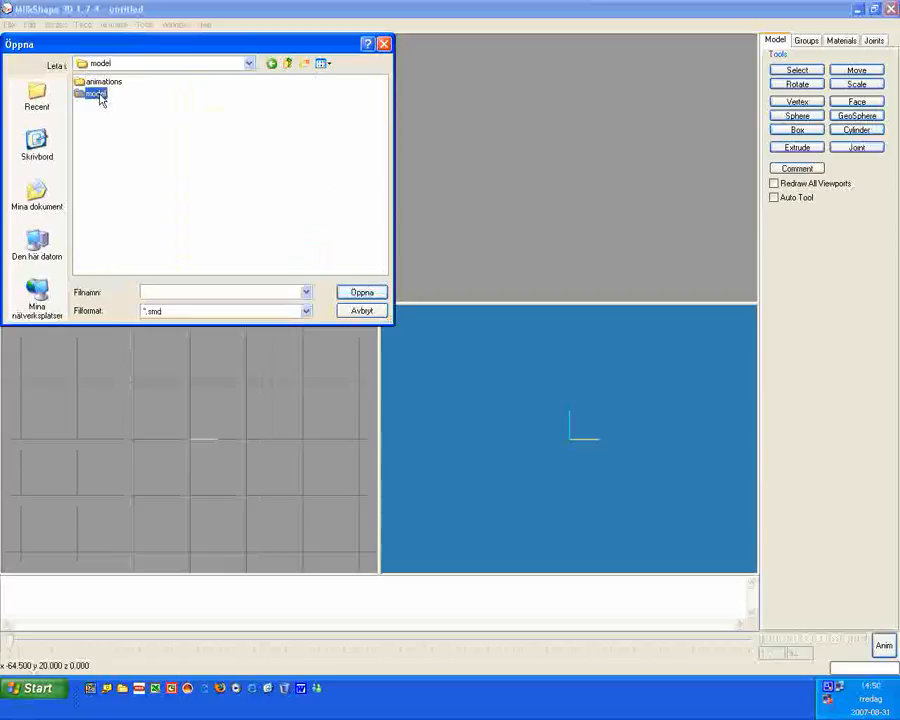
pyautogui.doubleClick(90, 243)
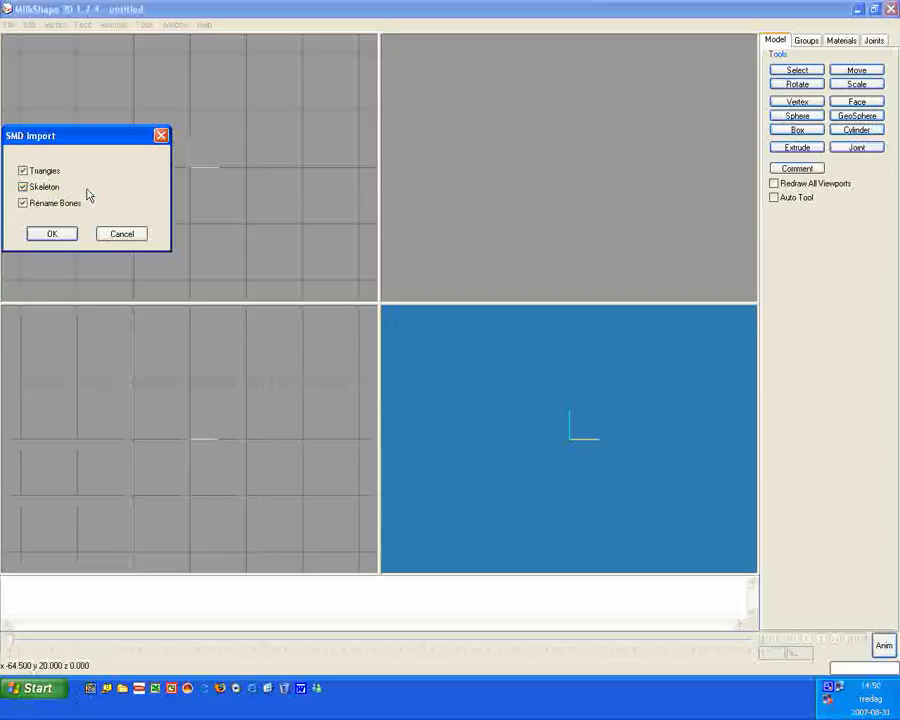
pyautogui.click(58, 238)
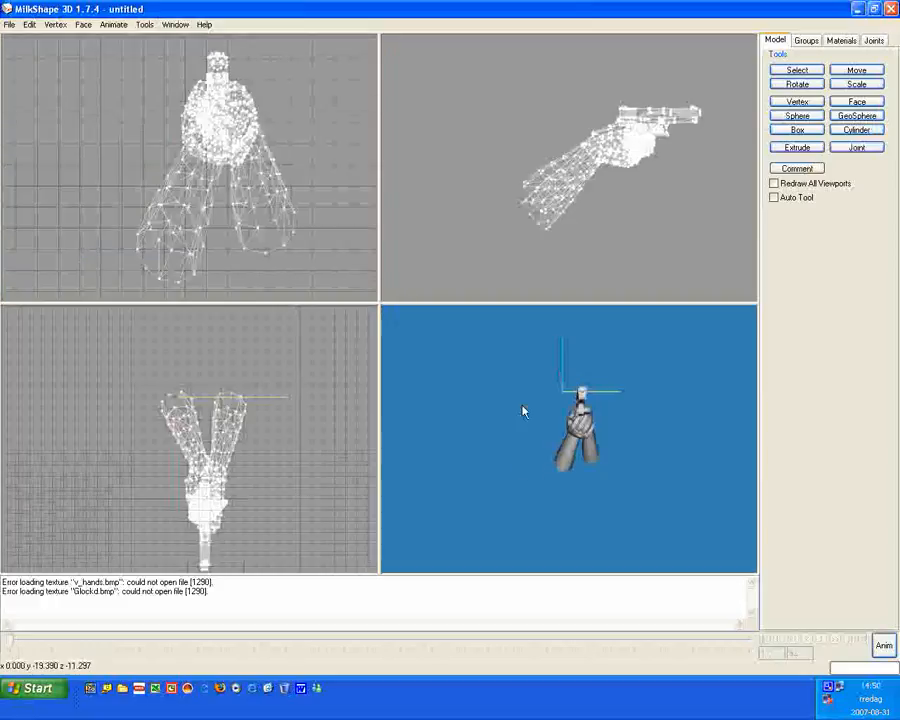
# Delete the v_hands.bmp group so only the pistol mesh is kept.
pyautogui.moveTo(523, 411); pyautogui.dragTo(330, 438)
pyautogui.keyDown('ctrl'); pyautogui.moveTo(615, 103); pyautogui.dragTo(479, 146); pyautogui.keyUp('ctrl')
pyautogui.keyDown('shift'); pyautogui.moveTo(479, 146); pyautogui.dragTo(665, 160); pyautogui.keyUp('shift')
pyautogui.keyDown('shift'); pyautogui.moveTo(665, 160); pyautogui.dragTo(665, 200); pyautogui.keyUp('shift')
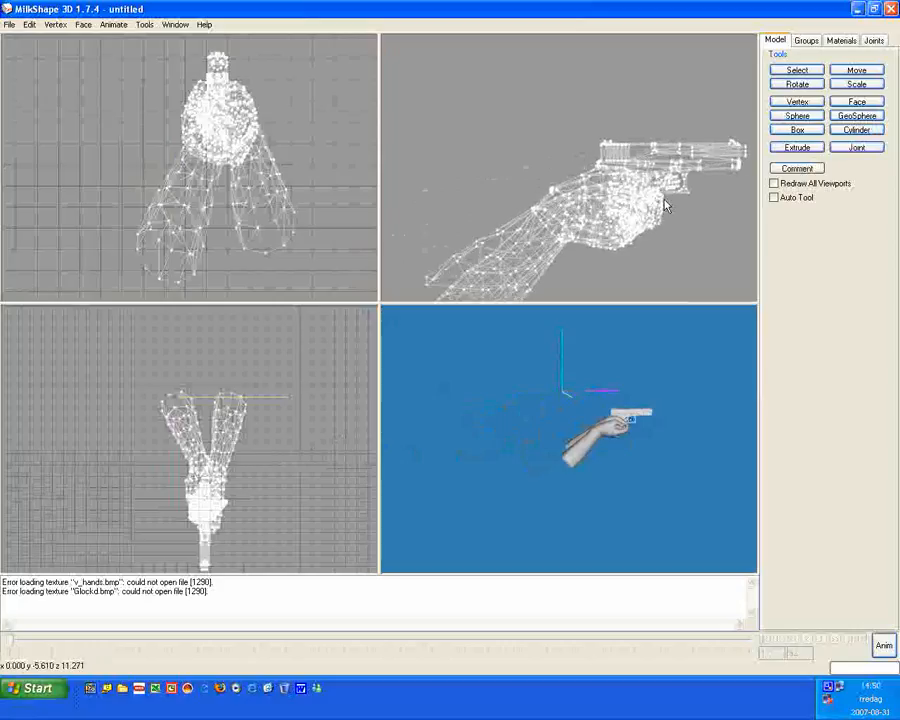
pyautogui.click(806, 41)
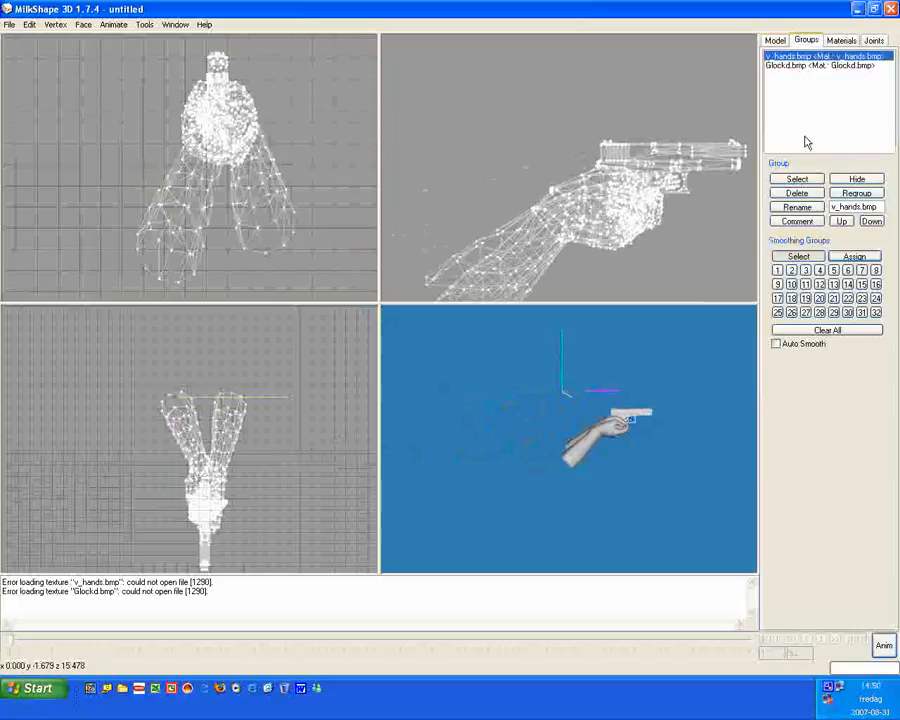
pyautogui.click(812, 194)
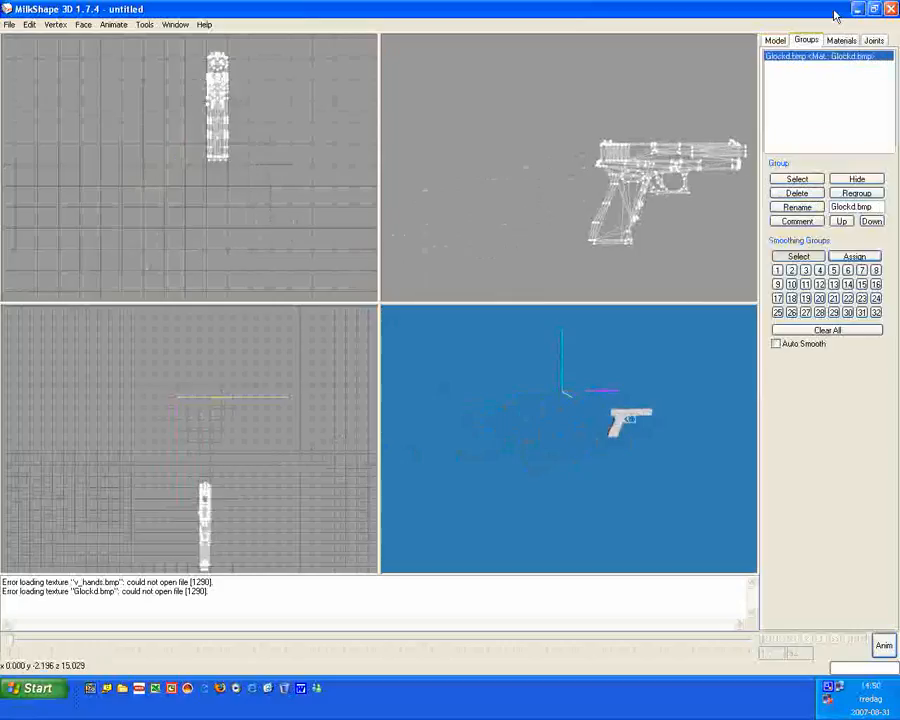
# Delete the v_hands.bmp material.
pyautogui.keyDown('ctrl'); pyautogui.moveTo(703, 167); pyautogui.dragTo(597, 193); pyautogui.keyUp('ctrl')
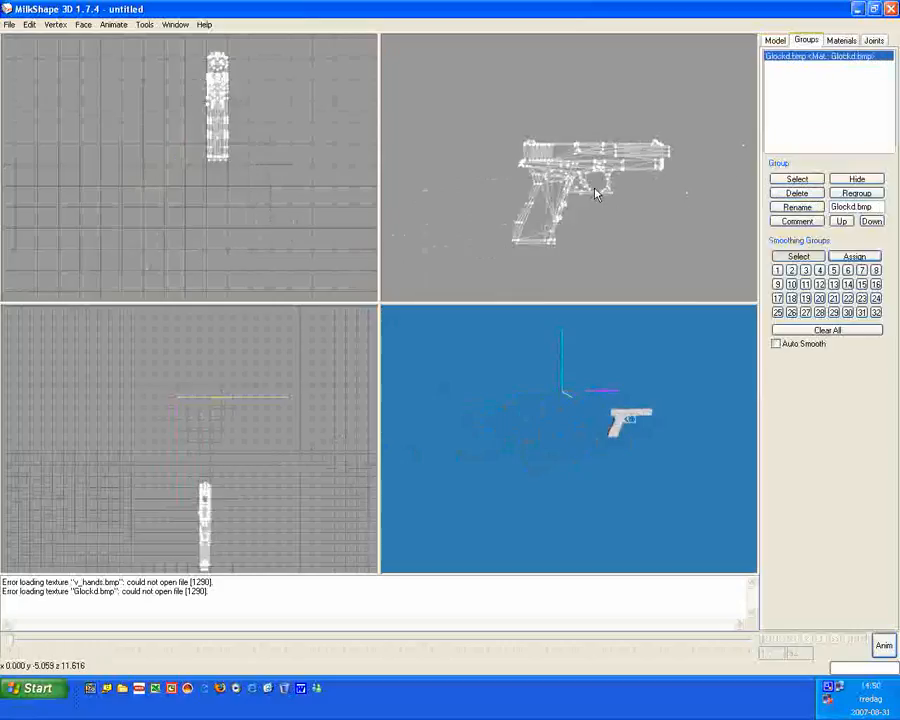
pyautogui.click(841, 40)
pyautogui.click(825, 66)
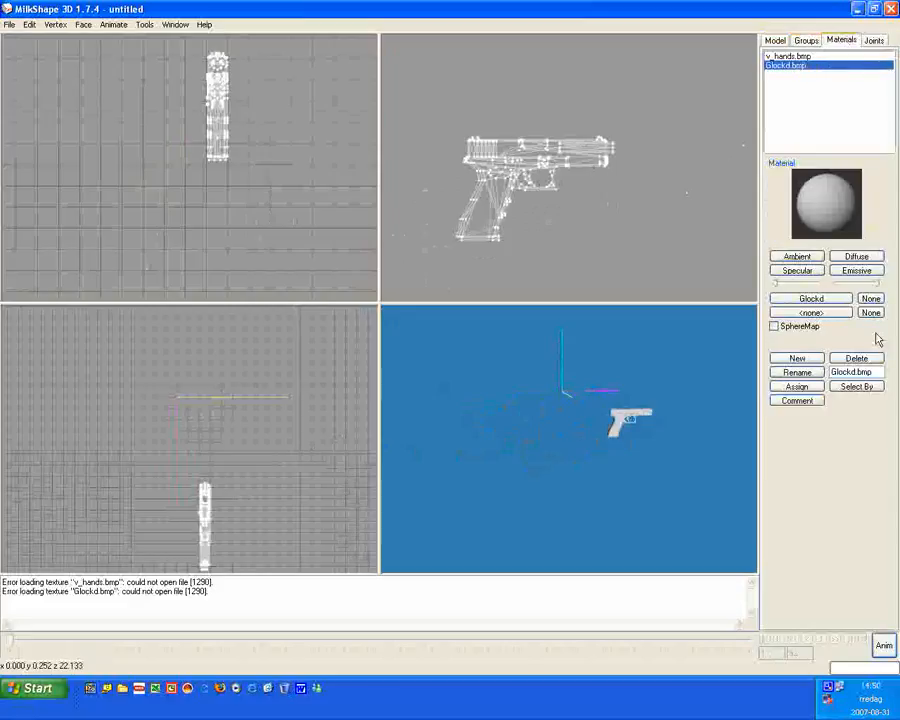
pyautogui.click(792, 57)
pyautogui.click(856, 359)
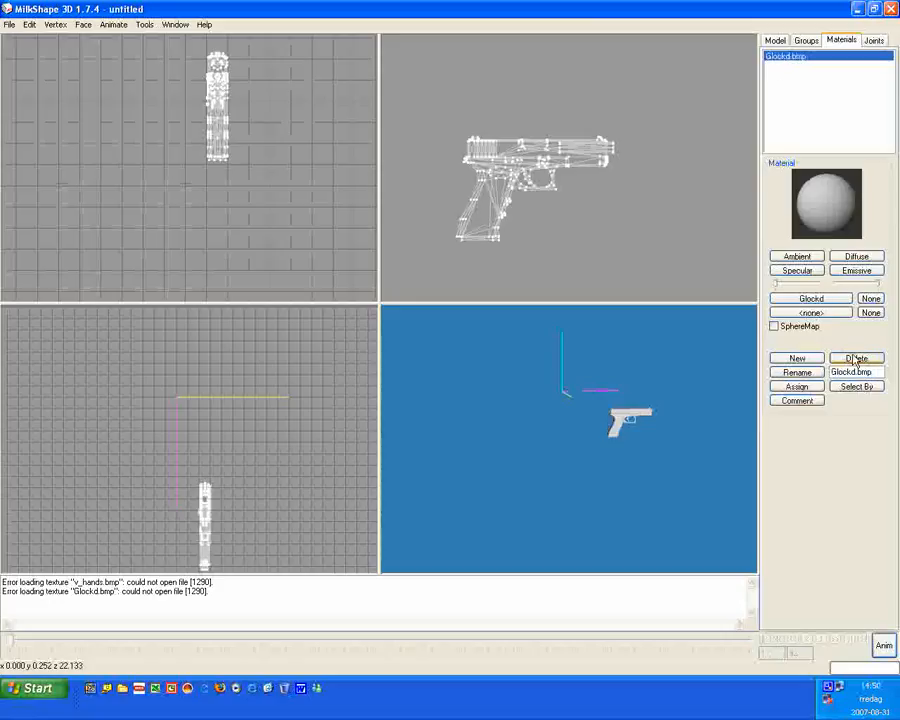
# Select the vertices assigned to the Slide joint.
pyautogui.keyDown('ctrl'); pyautogui.moveTo(505, 192); pyautogui.dragTo(609, 195); pyautogui.keyUp('ctrl')
pyautogui.scroll(2, 609, 195)
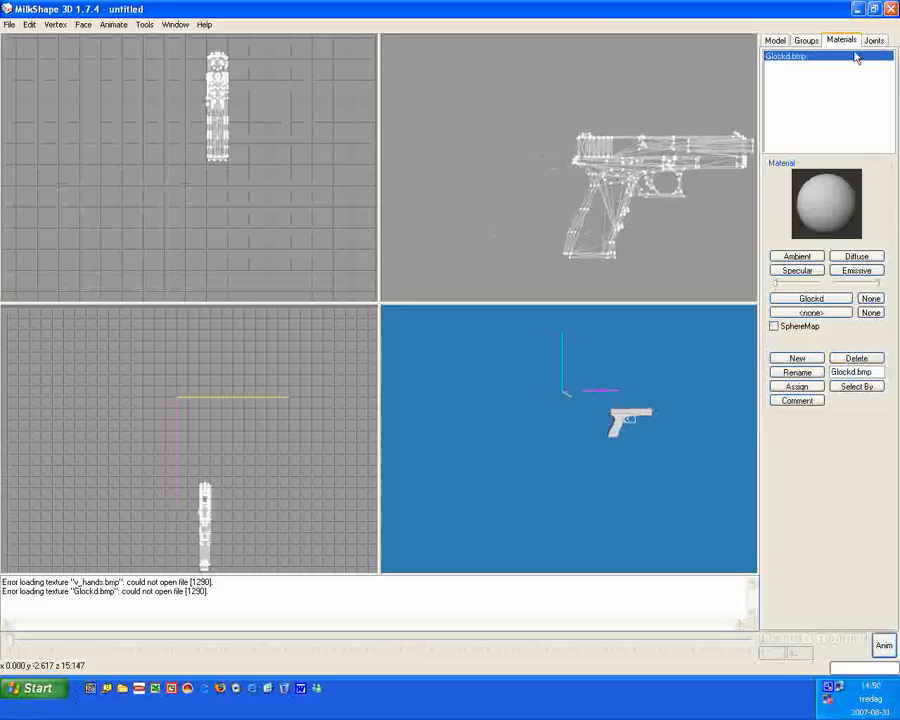
pyautogui.click(872, 44)
pyautogui.scroll(1, 669, 185)
pyautogui.keyDown('ctrl'); pyautogui.moveTo(669, 185); pyautogui.dragTo(571, 142); pyautogui.keyUp('ctrl')
pyautogui.scroll(1, 558, 201)
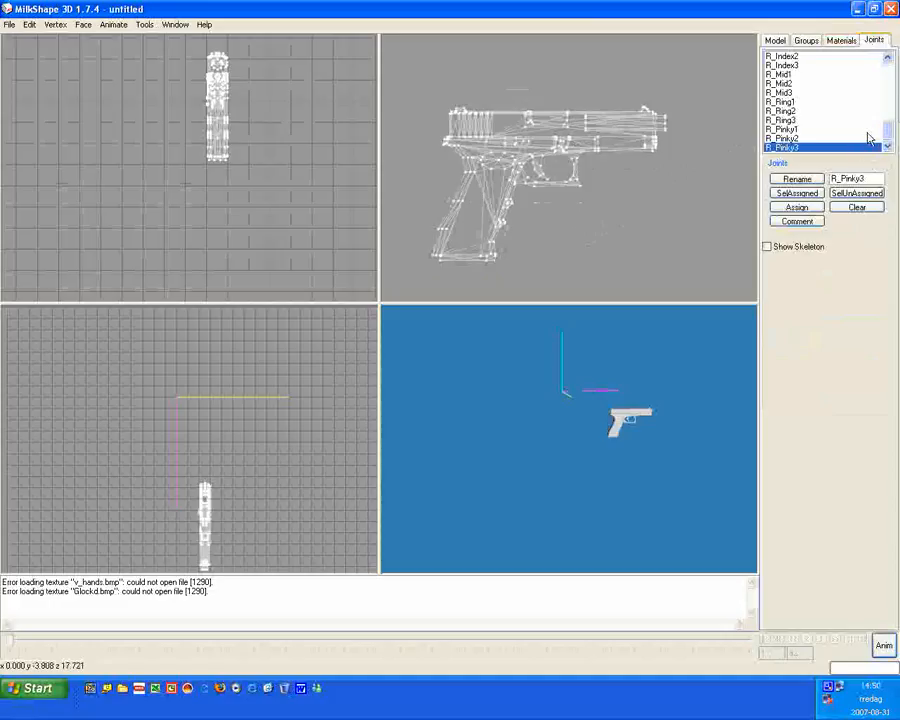
pyautogui.moveTo(887, 131); pyautogui.dragTo(888, 80)
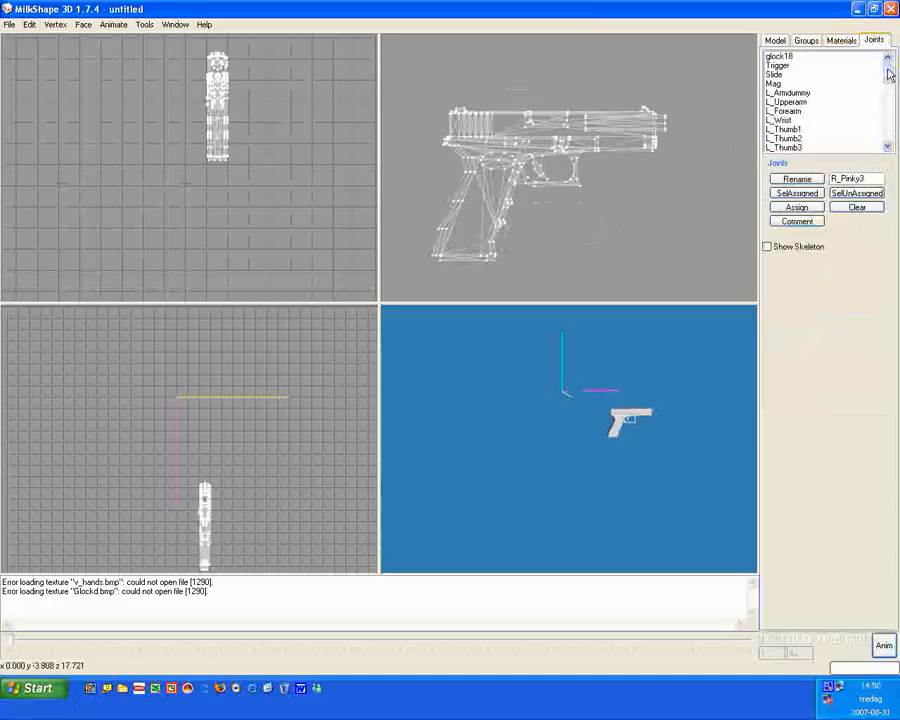
pyautogui.moveTo(645, 450)
pyautogui.mouseDown()
pyautogui.moveTo(628, 441)
pyautogui.moveTo(639, 436)
pyautogui.mouseUp()
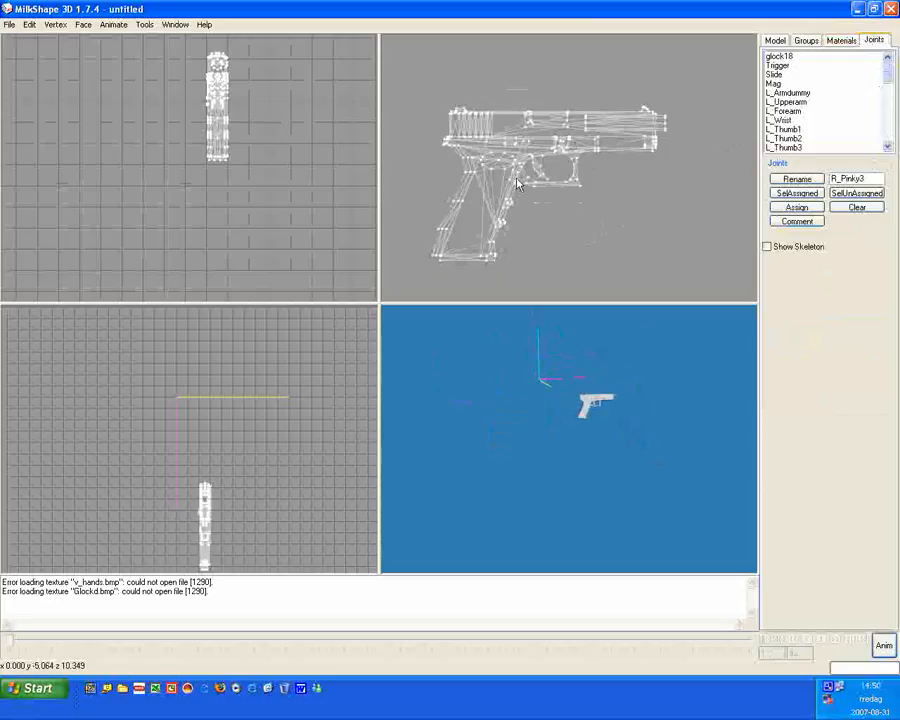
pyautogui.click(782, 74)
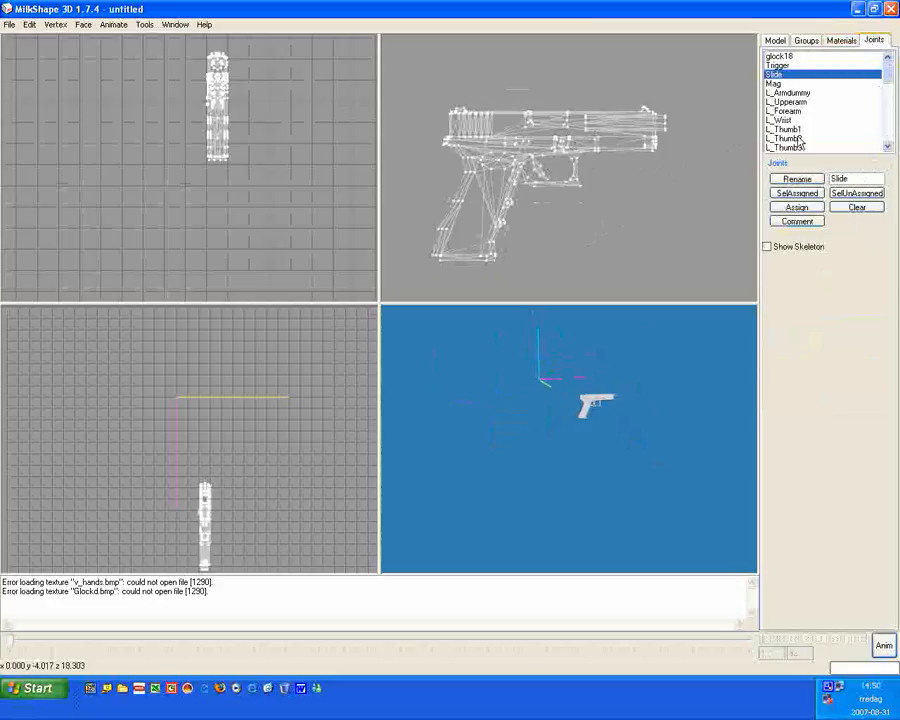
pyautogui.click(797, 193)
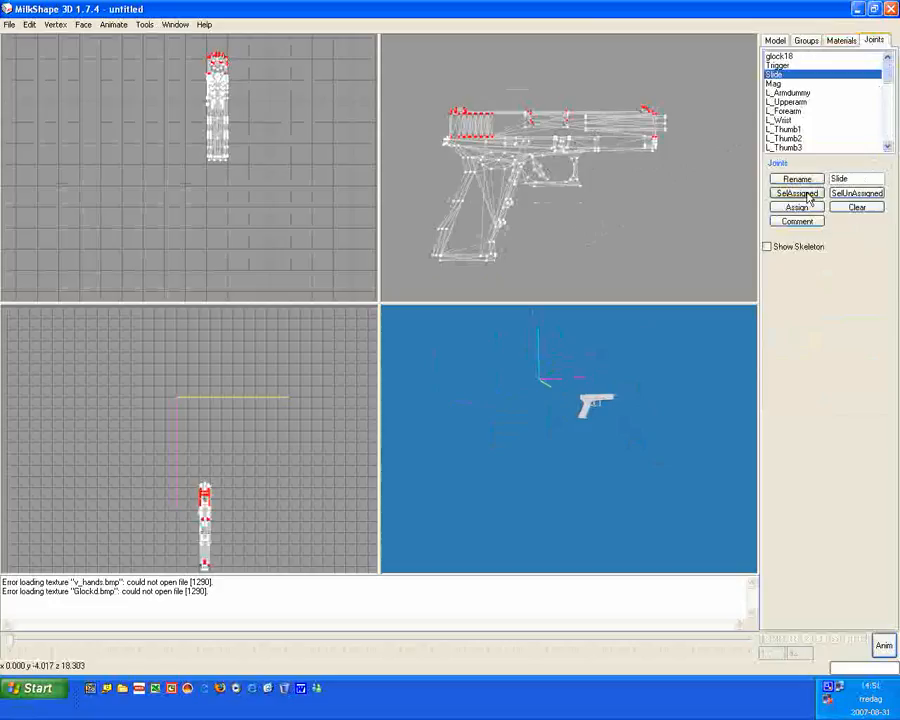
# Inspect the selected slide vertices closely, activate the Move tool and undo the last small displacement.
pyautogui.scroll(2, 492, 183)
pyautogui.keyDown('ctrl'); pyautogui.moveTo(492, 183); pyautogui.dragTo(538, 127); pyautogui.keyUp('ctrl')
pyautogui.scroll(2, 530, 241)
pyautogui.scroll(2, 538, 128)
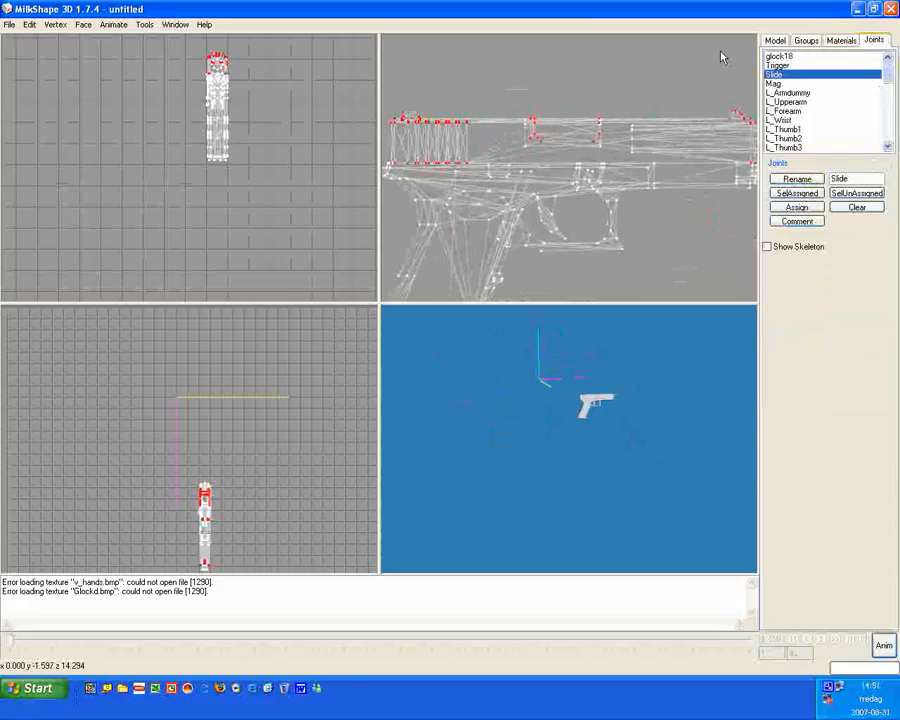
pyautogui.click(776, 40)
pyautogui.click(852, 70)
pyautogui.keyDown('ctrl'); pyautogui.moveTo(455, 123); pyautogui.dragTo(416, 180); pyautogui.keyUp('ctrl')
pyautogui.scroll(-1, 453, 126)
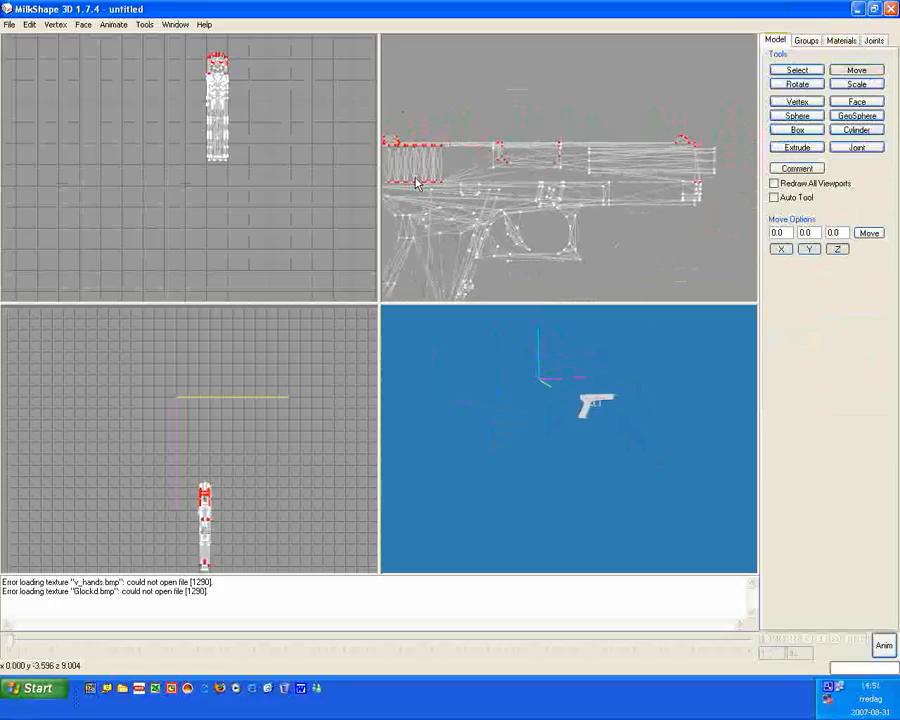
pyautogui.keyDown('ctrl'); pyautogui.moveTo(607, 423); pyautogui.dragTo(587, 440); pyautogui.keyUp('ctrl')
pyautogui.scroll(4, 591, 452)
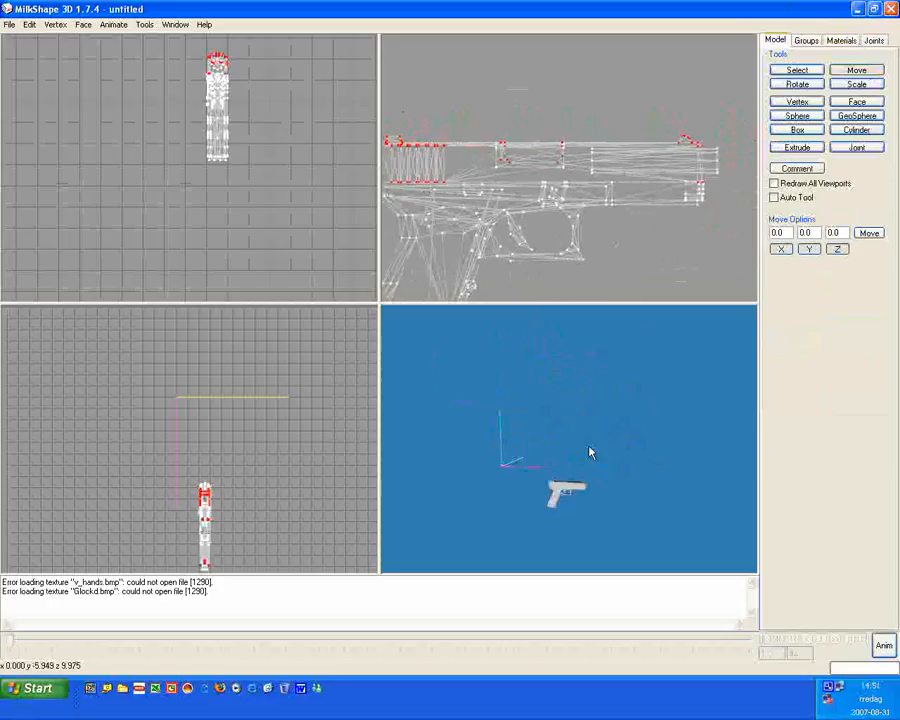
pyautogui.keyDown('ctrl'); pyautogui.moveTo(630, 177); pyautogui.dragTo(568, 191); pyautogui.keyUp('ctrl')
pyautogui.scroll(1, 599, 193)
pyautogui.scroll(1, 600, 193)
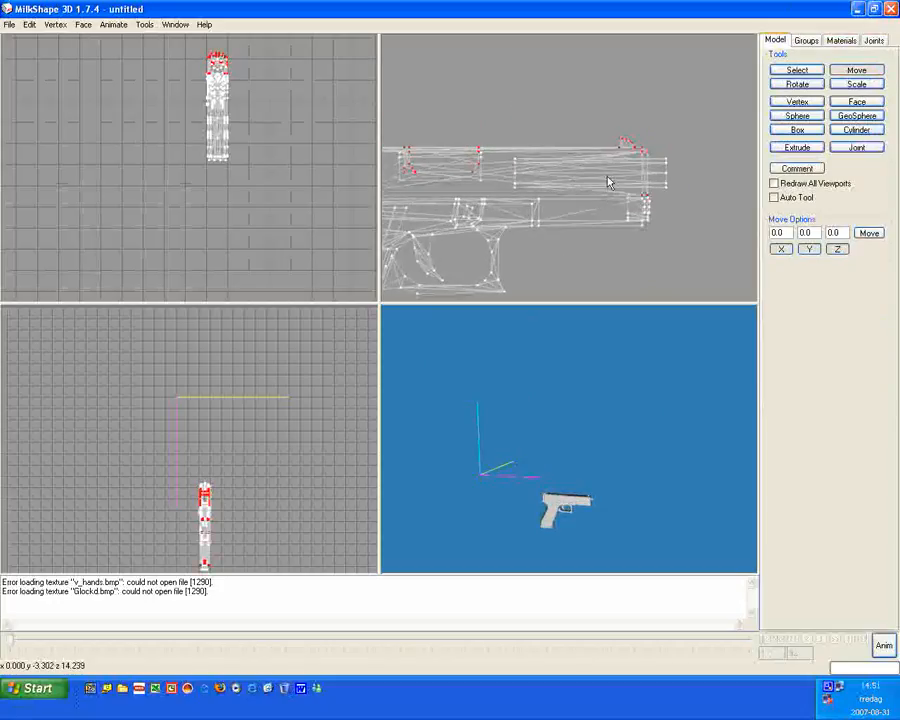
pyautogui.click(34, 27)
pyautogui.click(34, 40)
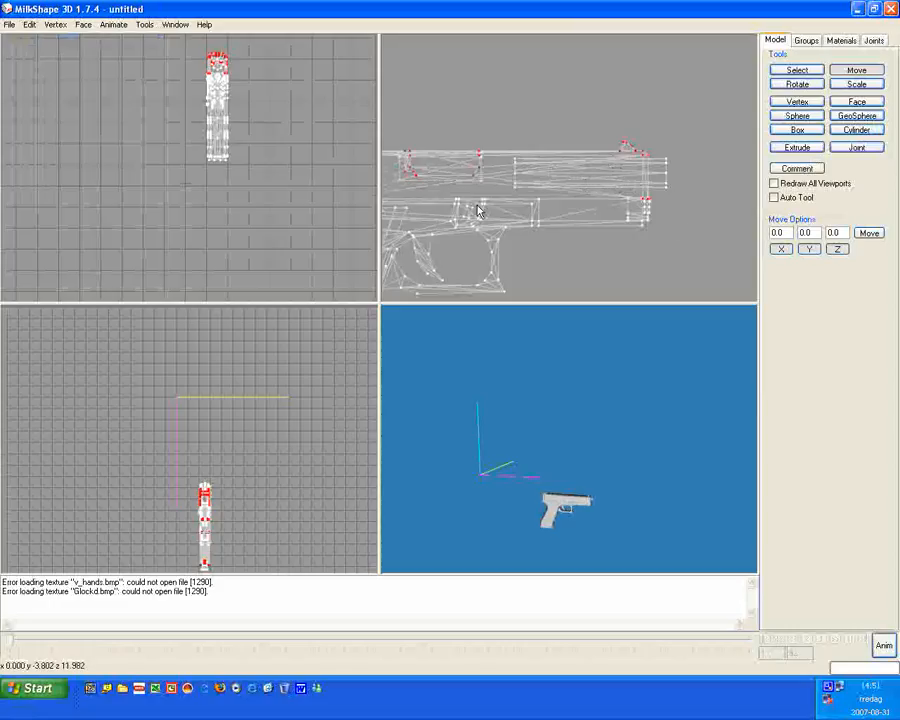
# Move the slide vertices straight up, clear of the barrel and pistol frame.
pyautogui.scroll(1, 593, 162)
pyautogui.keyDown('ctrl'); pyautogui.moveTo(532, 171); pyautogui.dragTo(585, 147); pyautogui.keyUp('ctrl')
pyautogui.scroll(-1, 584, 147)
pyautogui.moveTo(511, 152); pyautogui.dragTo(514, 100)
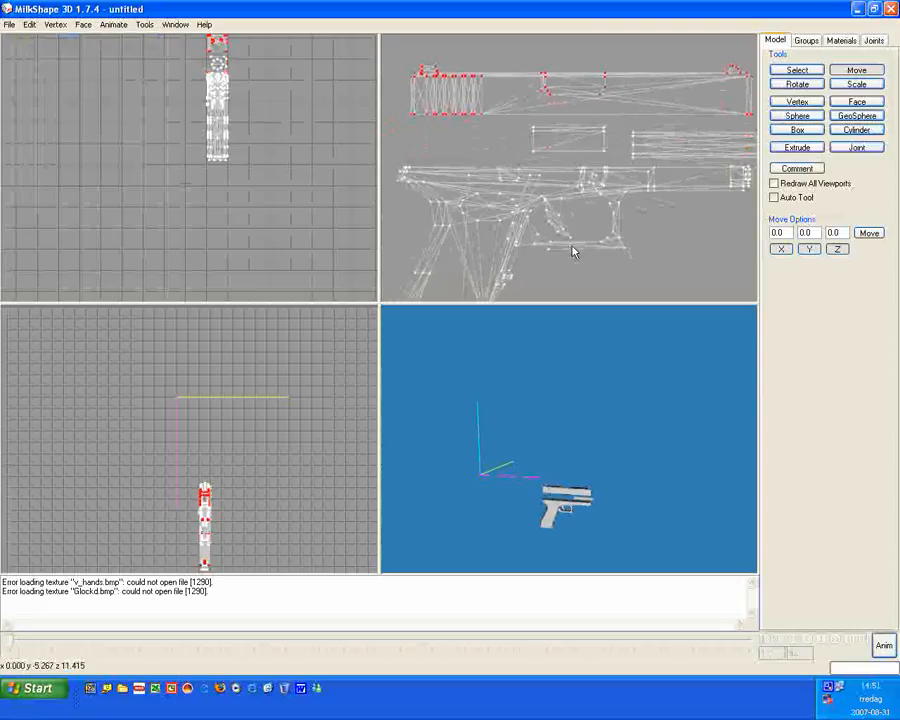
# Select the vertices assigned to the Mag joint and return to the Move tool around the grip.
pyautogui.click(874, 40)
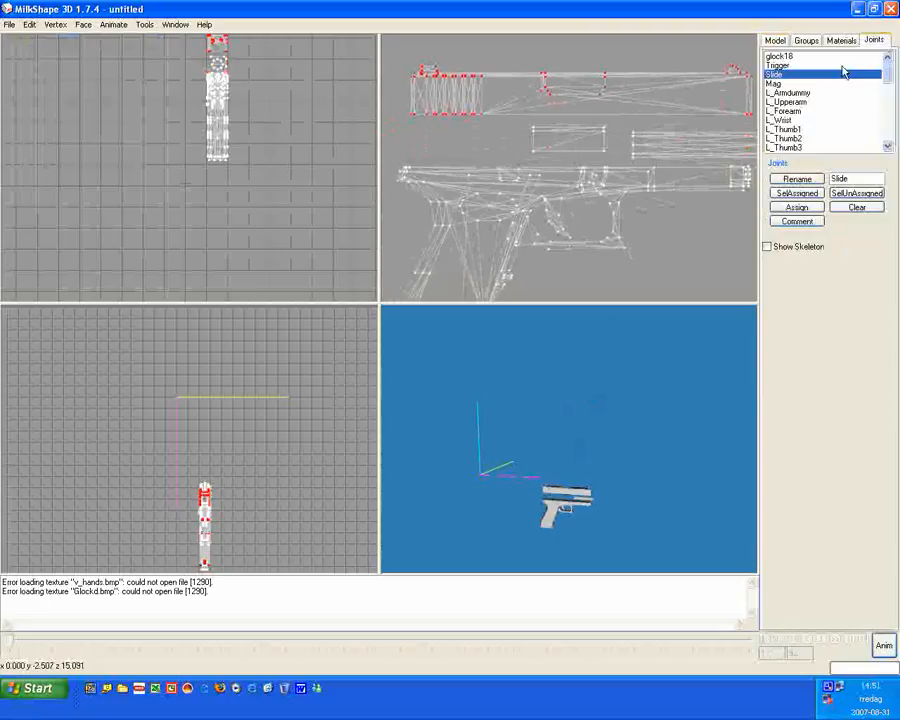
pyautogui.click(789, 84)
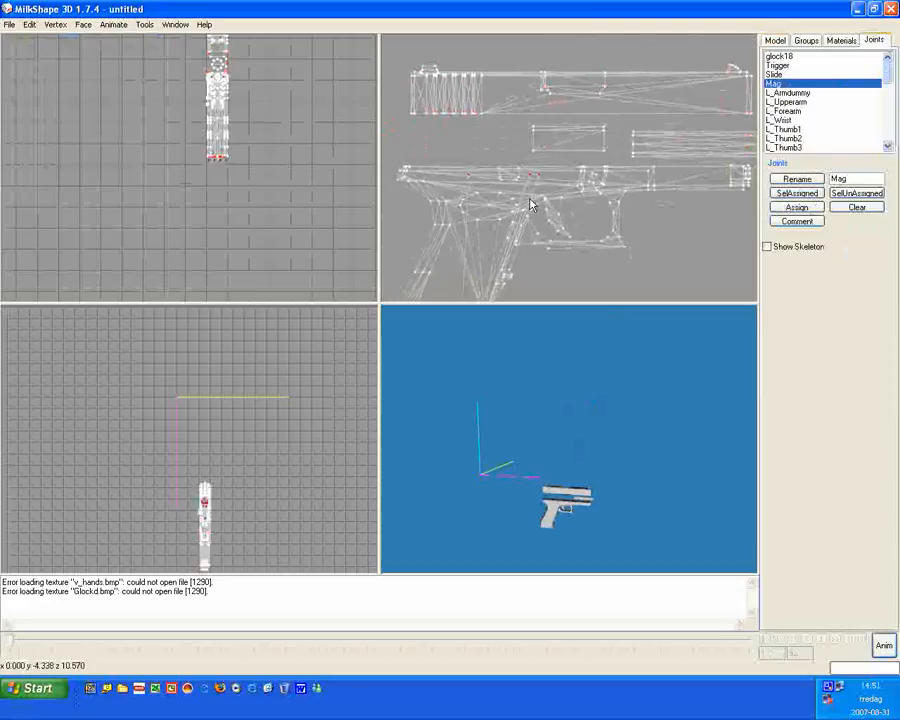
pyautogui.scroll(3, 630, 163)
pyautogui.scroll(2, 645, 161)
pyautogui.click(776, 41)
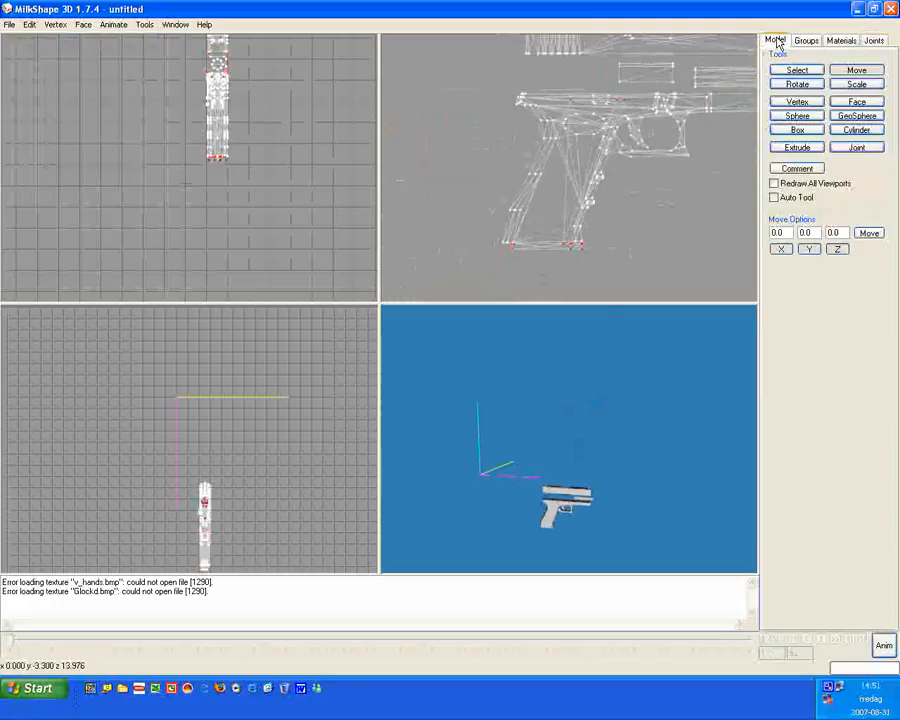
pyautogui.scroll(3, 579, 151)
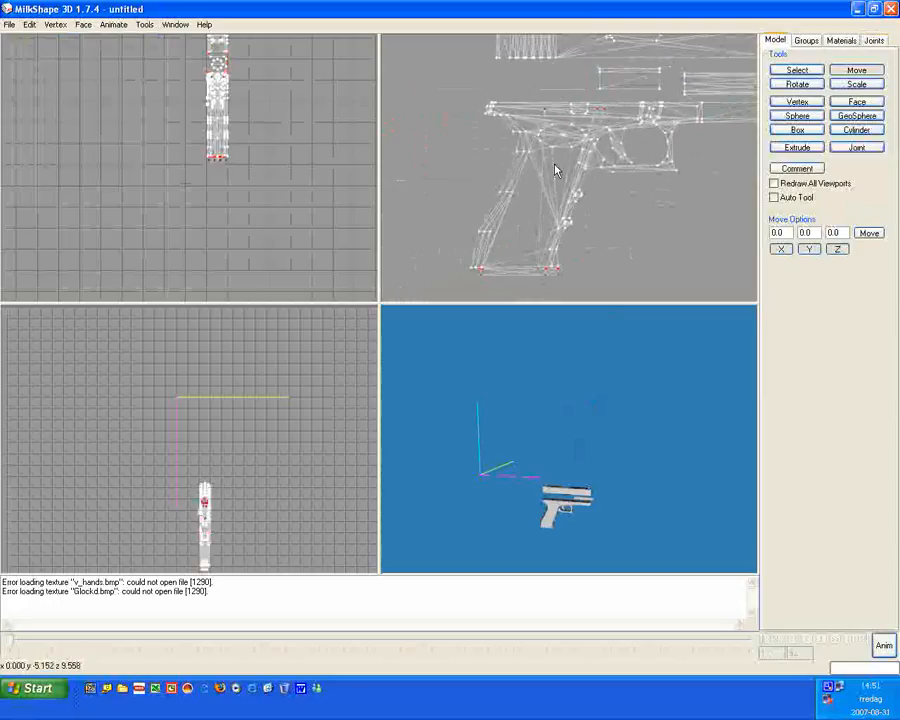
# Undo the last change, then move the magazine vertices down along the grip's slant until they clear it.
pyautogui.click(29, 24)
pyautogui.click(44, 38)
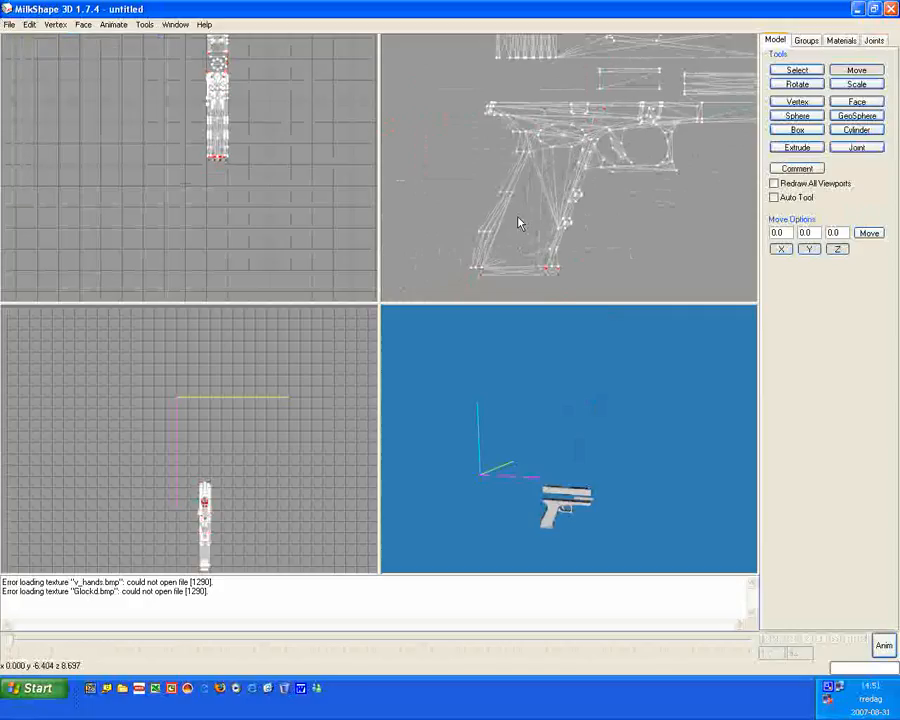
pyautogui.moveTo(517, 218); pyautogui.dragTo(463, 391)
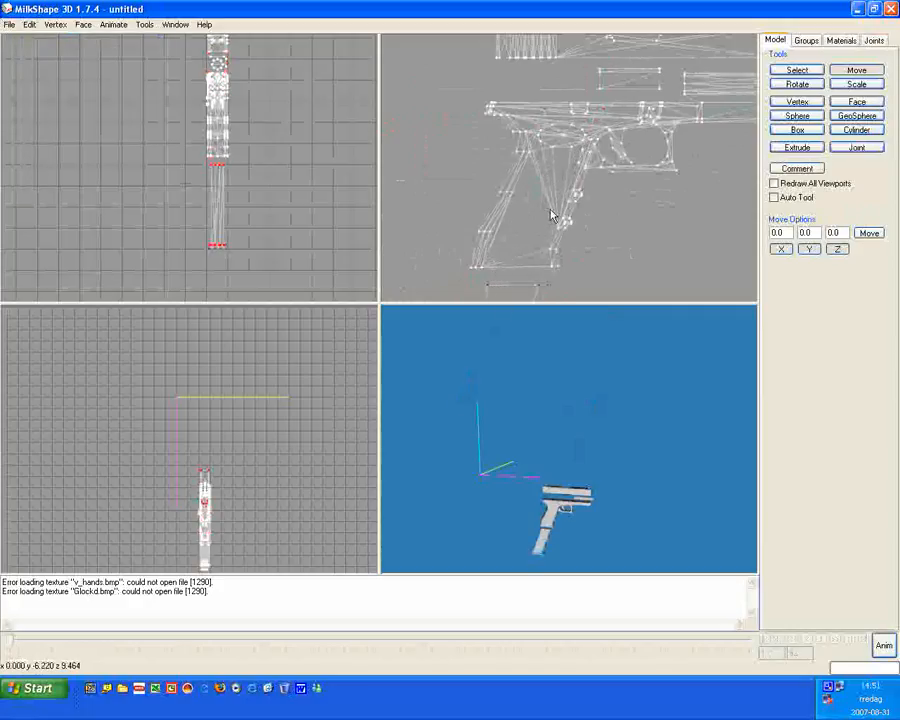
pyautogui.scroll(-4, 613, 145)
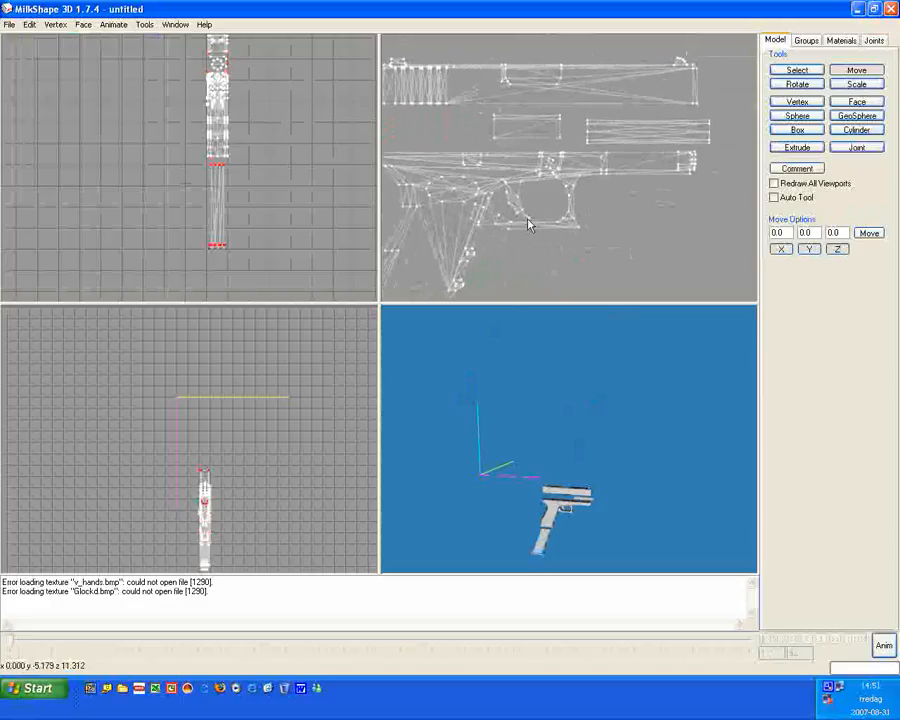
pyautogui.moveTo(528, 218)
pyautogui.keyDown('shift'); pyautogui.mouseDown()
pyautogui.moveTo(539, 212)
pyautogui.moveTo(525, 212)
pyautogui.mouseUp(); pyautogui.keyUp('shift')
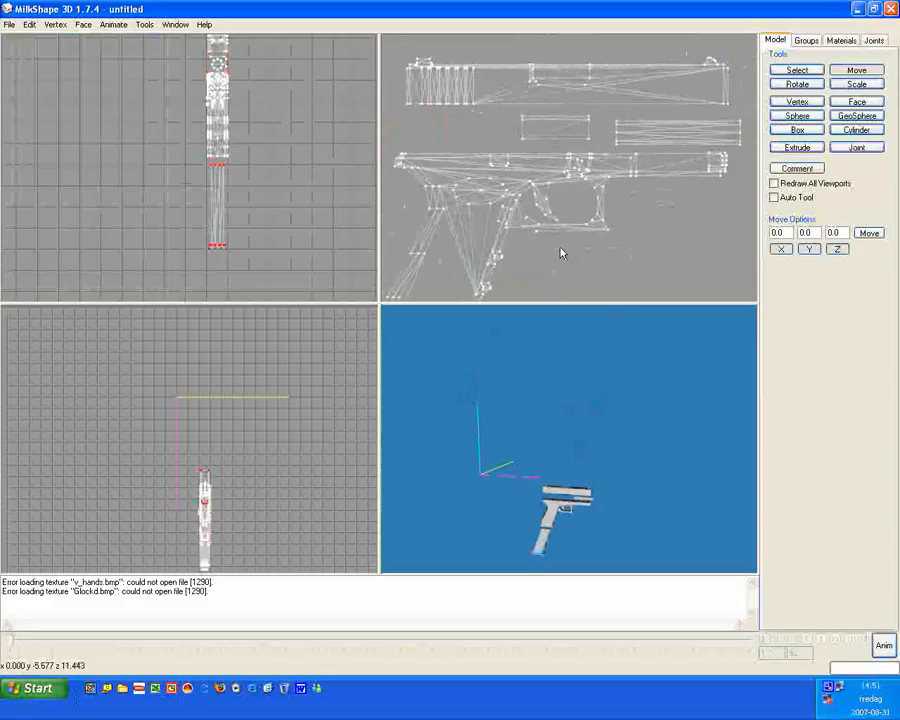
# Switch to the Select tool in vertex mode and clear the magazine selection.
pyautogui.click(809, 72)
pyautogui.scroll(-3, 563, 148)
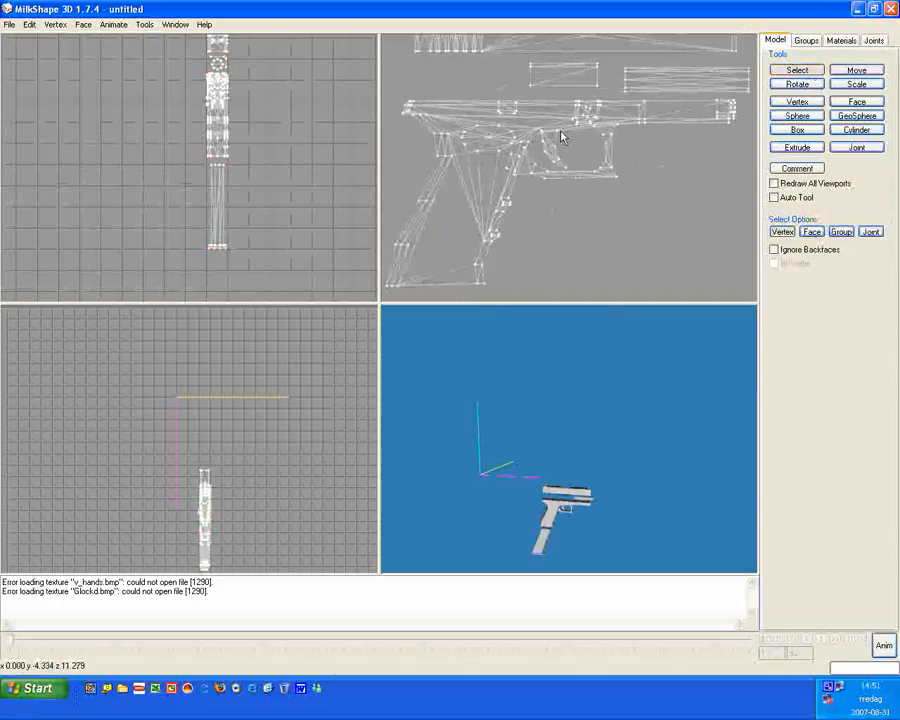
pyautogui.scroll(-3, 548, 130)
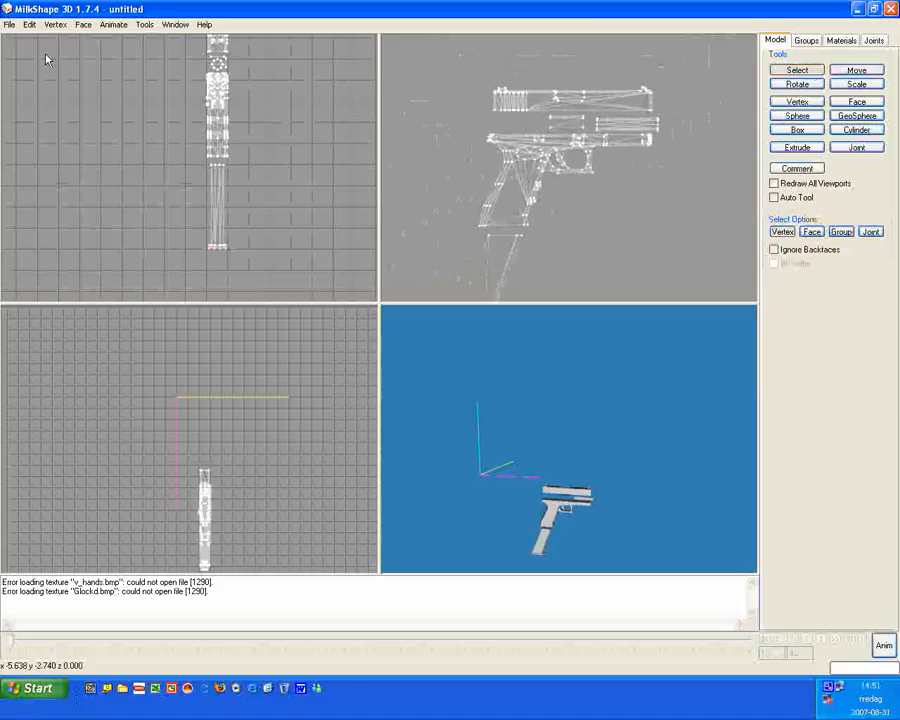
# Export the separated pistol as a Half-Life SMD reference file named lol in the model folder.
pyautogui.click(6, 24)
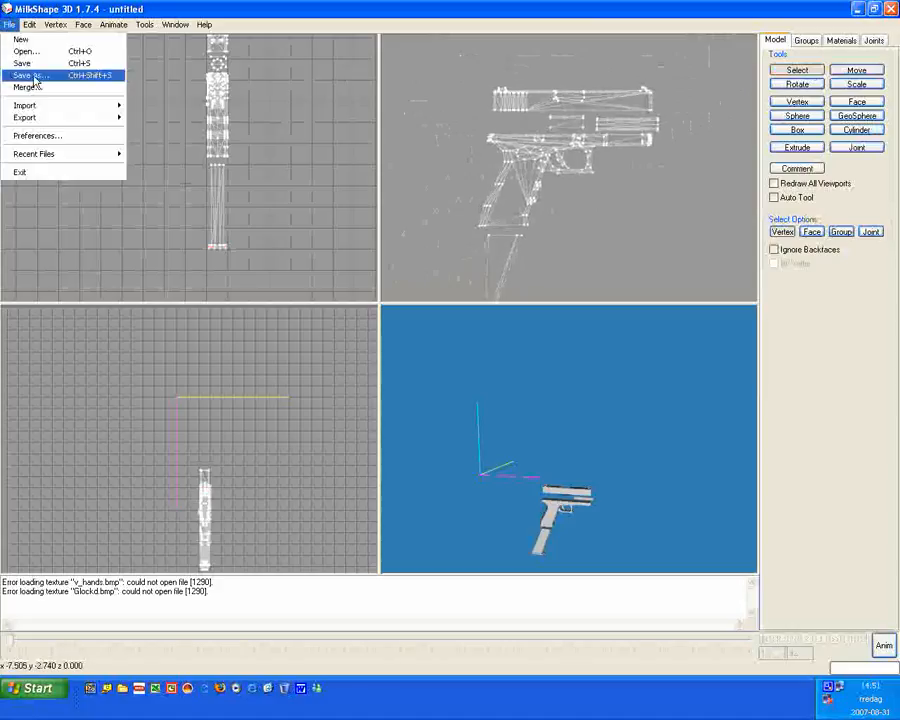
pyautogui.moveTo(50, 118)
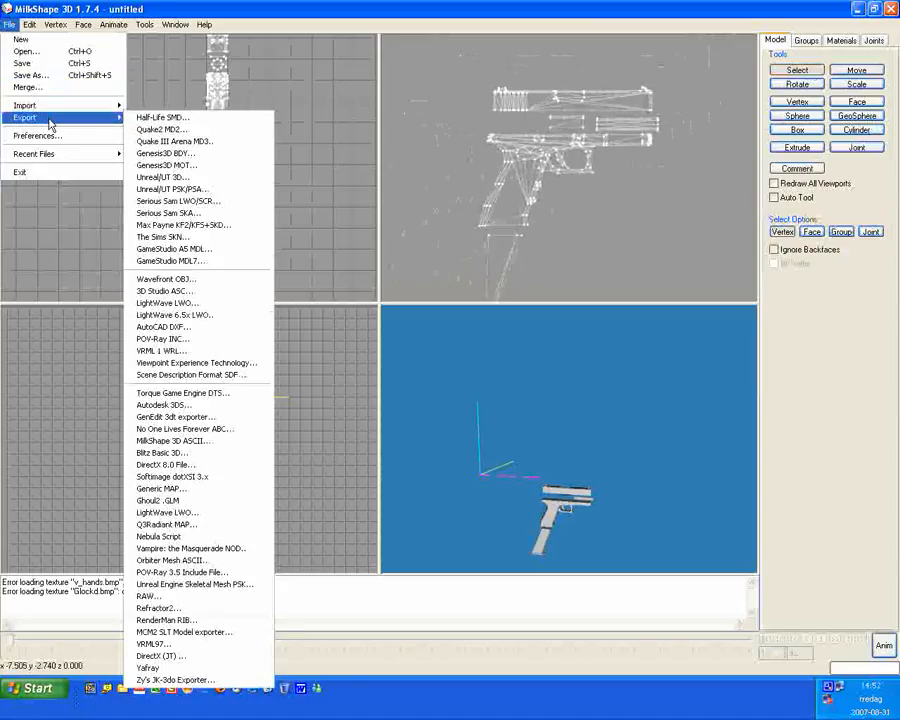
pyautogui.click(170, 118)
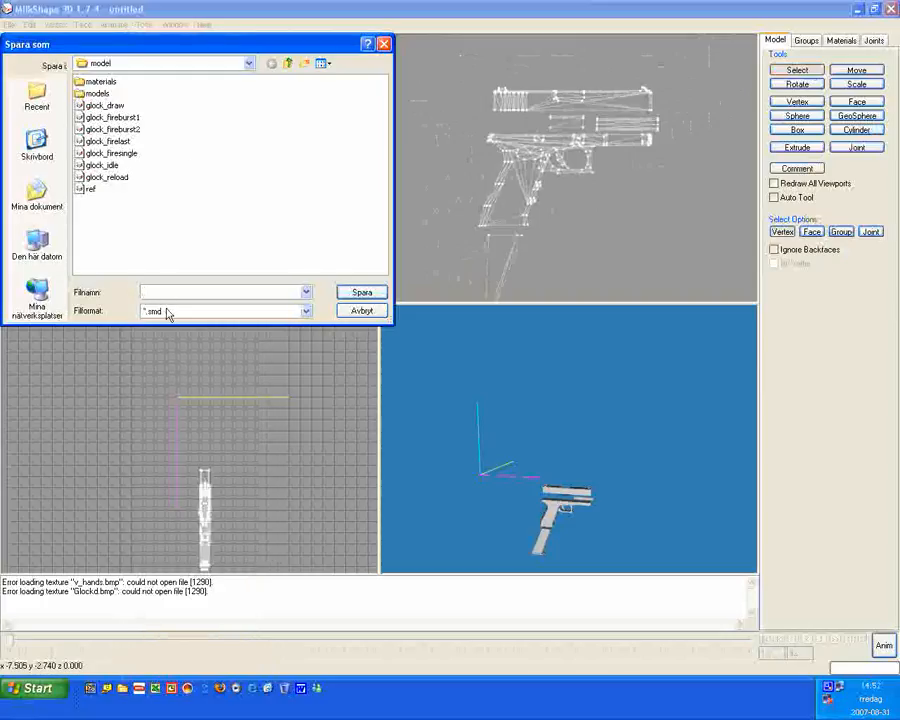
pyautogui.write('lol')
pyautogui.click(375, 293)
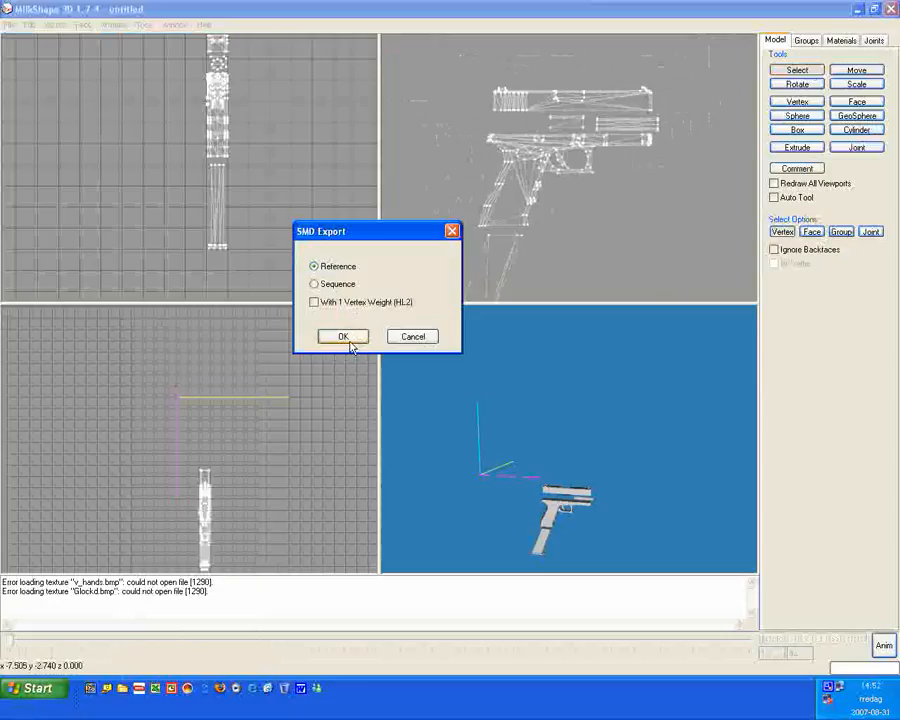
pyautogui.click(343, 337)
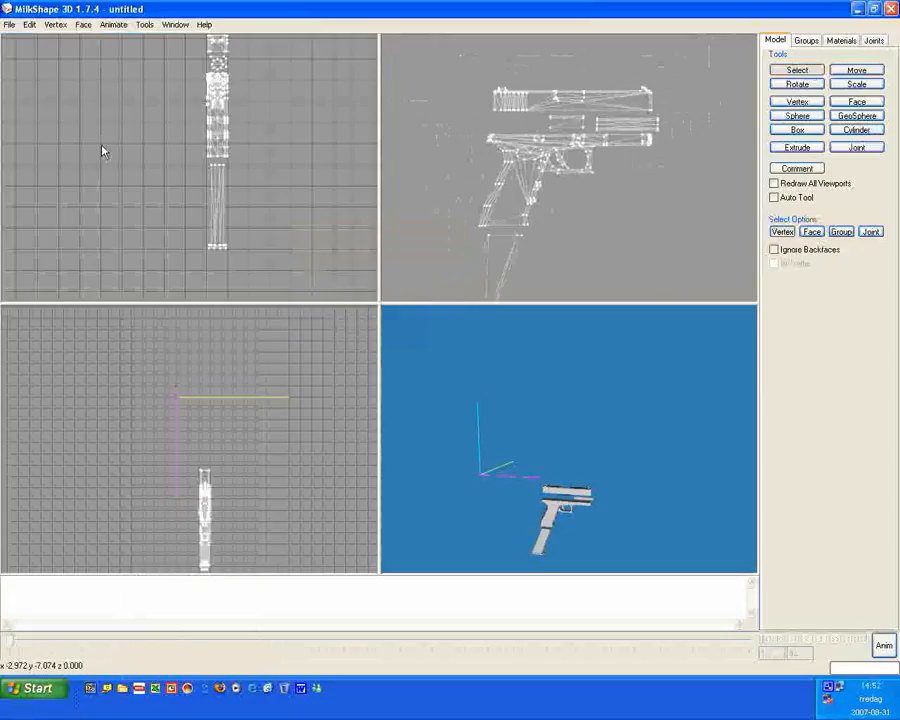
# Start a new, empty scene in place of the exported pistol model.
pyautogui.moveTo(454, 444); pyautogui.dragTo(560, 420)
pyautogui.click(9, 24)
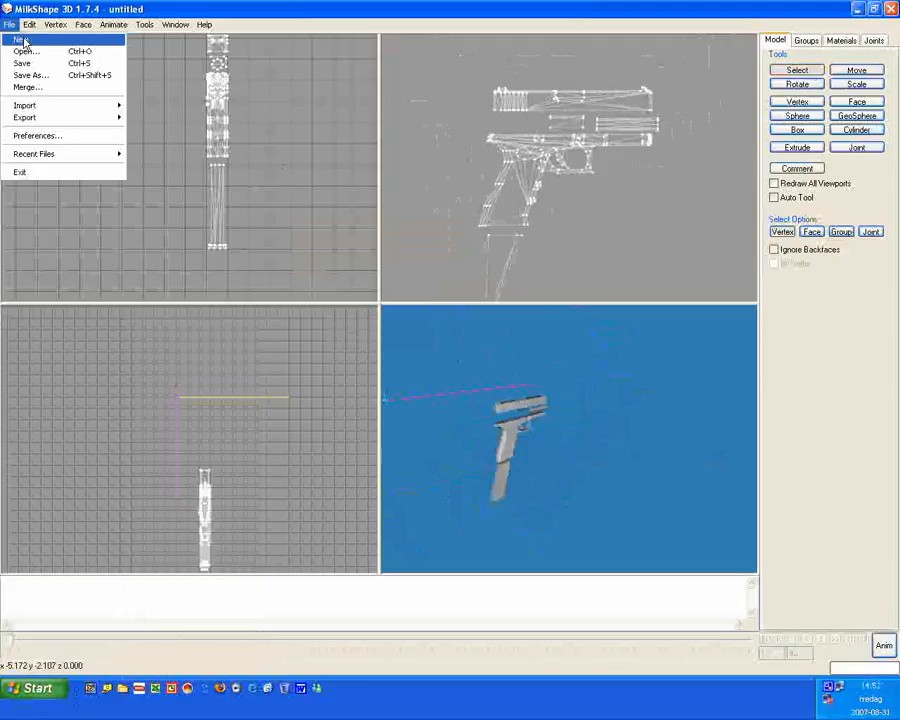
pyautogui.click(18, 37)
pyautogui.click(452, 384)
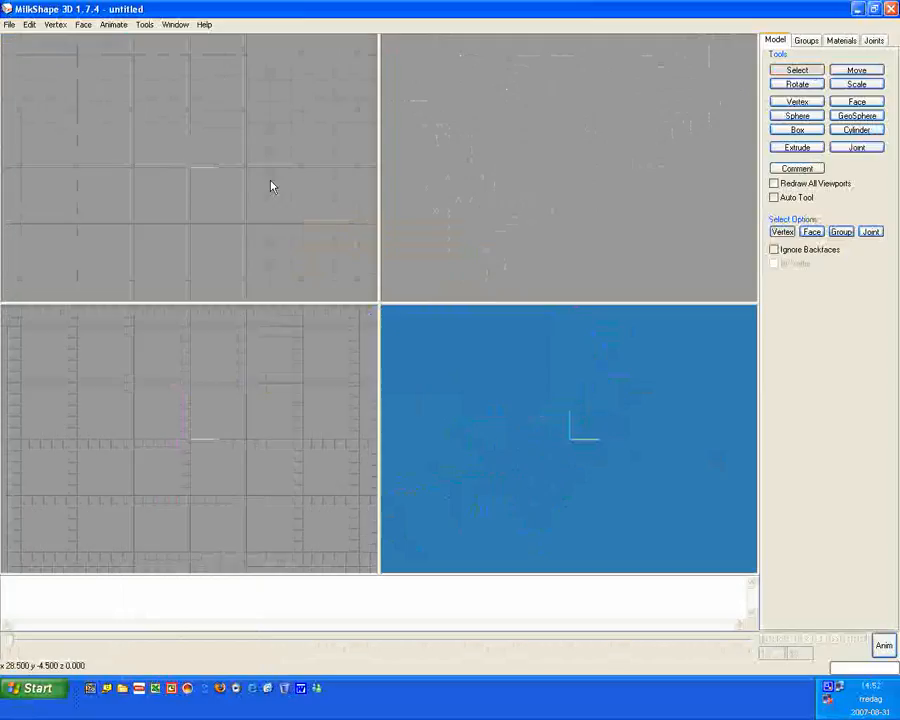
# Import the Half-Life SMD ZOMGWTFRUDOIN from the animations folder with Triangles, Skeleton and Rename Bones enabled.
pyautogui.click(9, 24)
pyautogui.moveTo(52, 107)
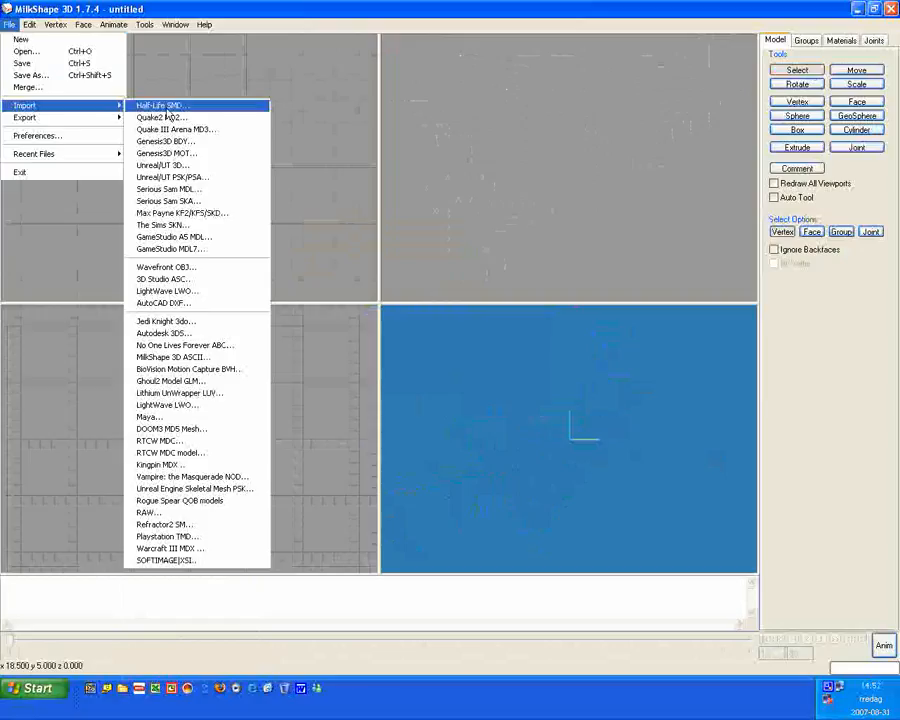
pyautogui.click(165, 106)
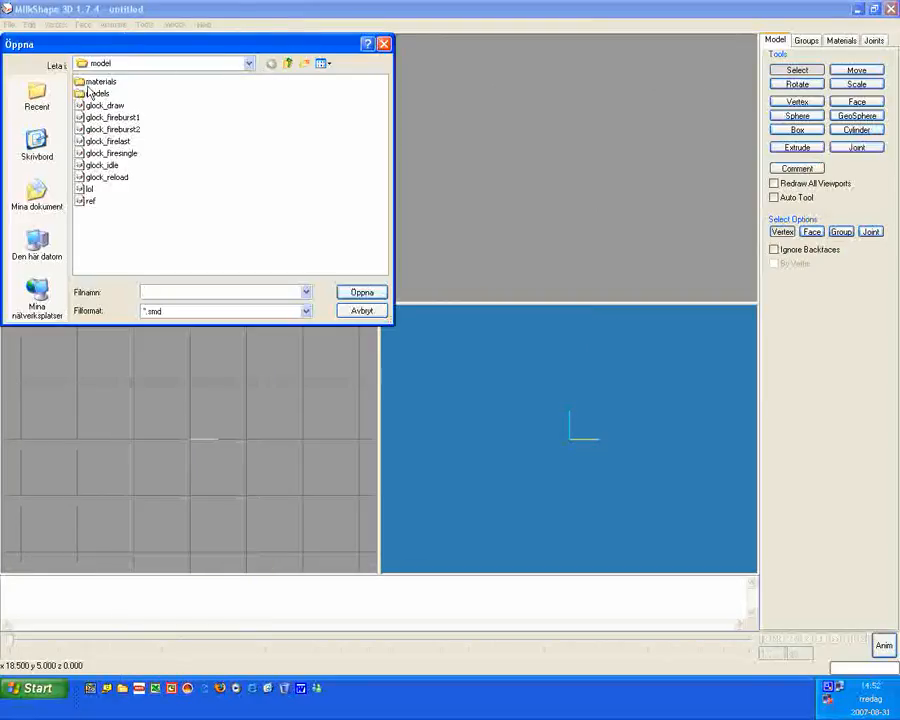
pyautogui.click(287, 64)
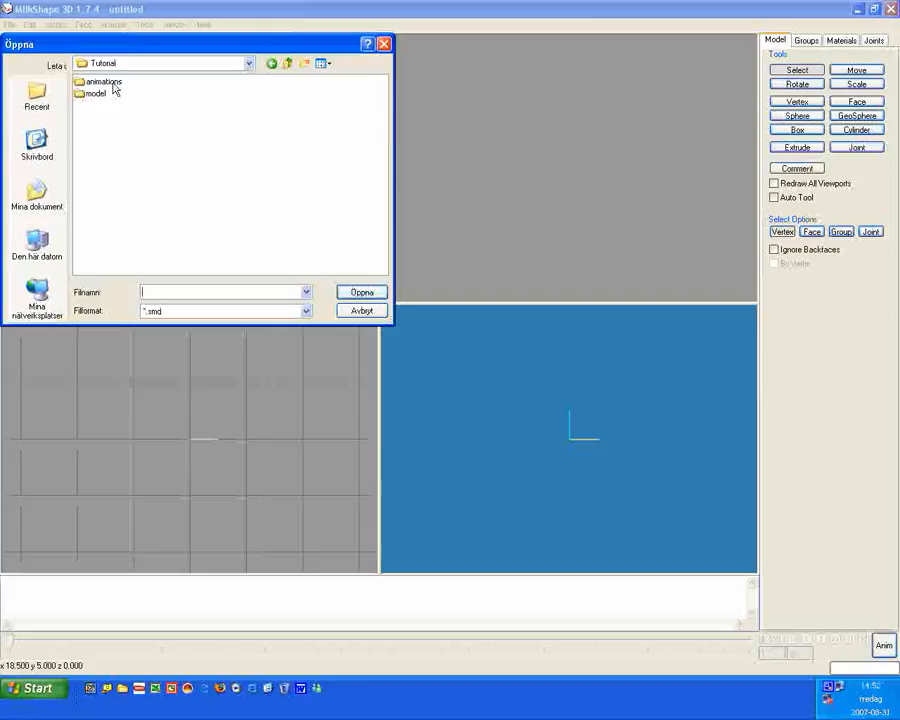
pyautogui.click(110, 82)
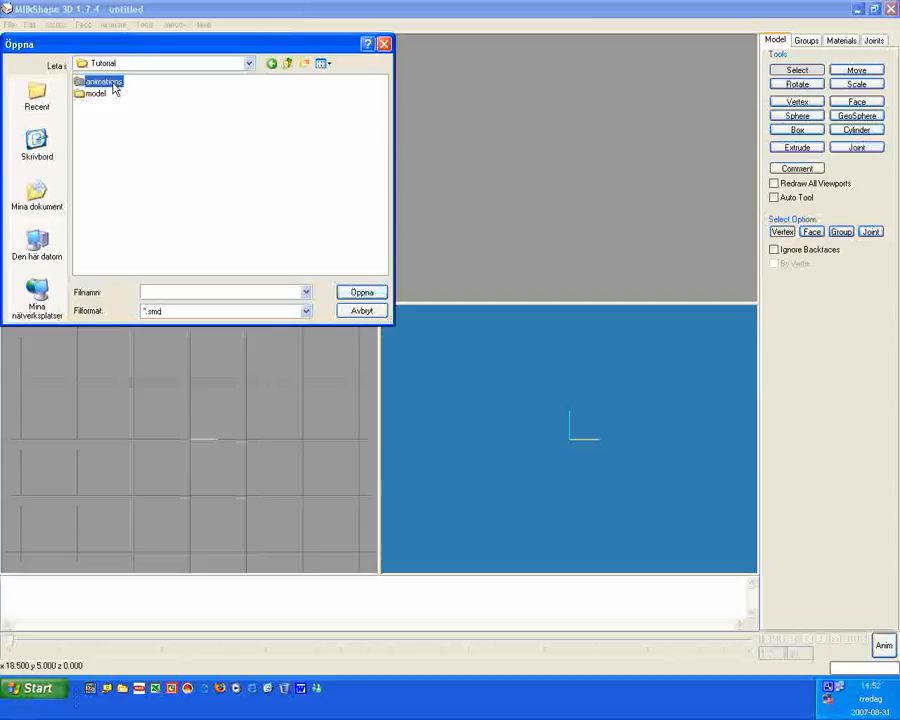
pyautogui.doubleClick(113, 86)
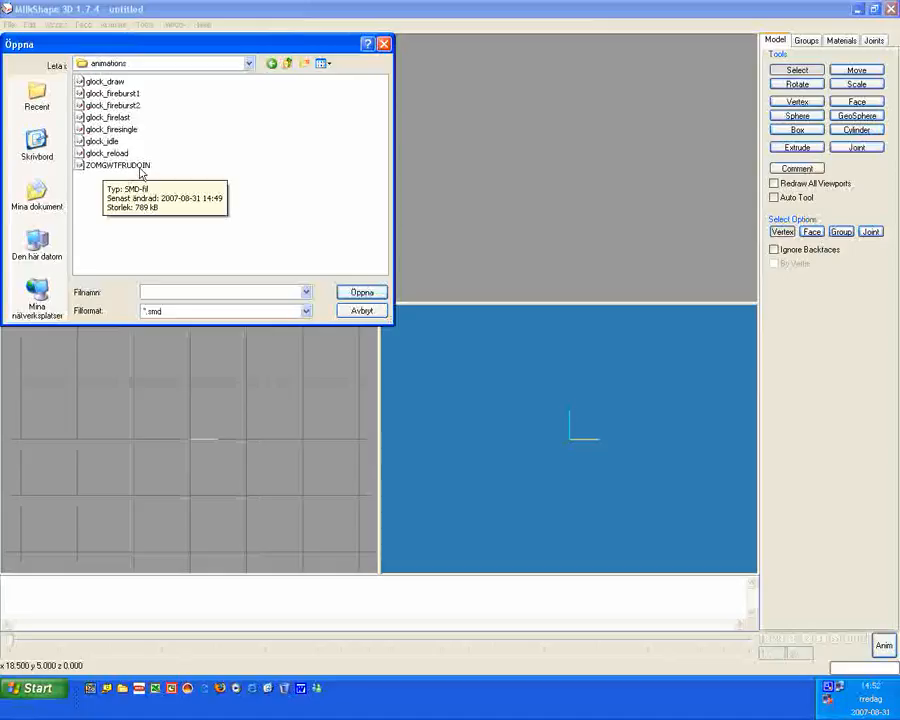
pyautogui.click(140, 166)
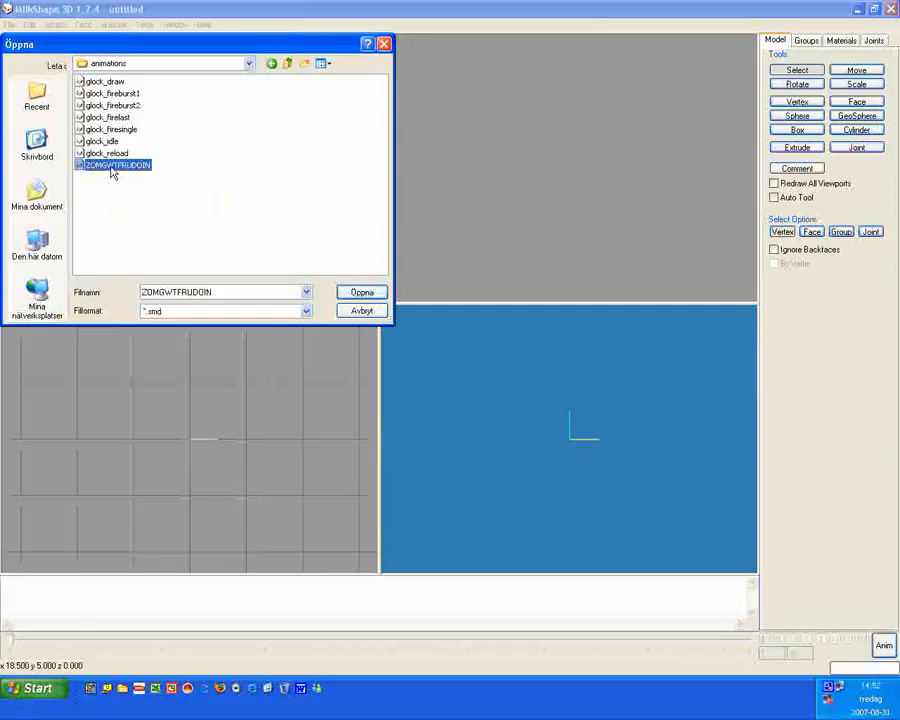
pyautogui.doubleClick(114, 166)
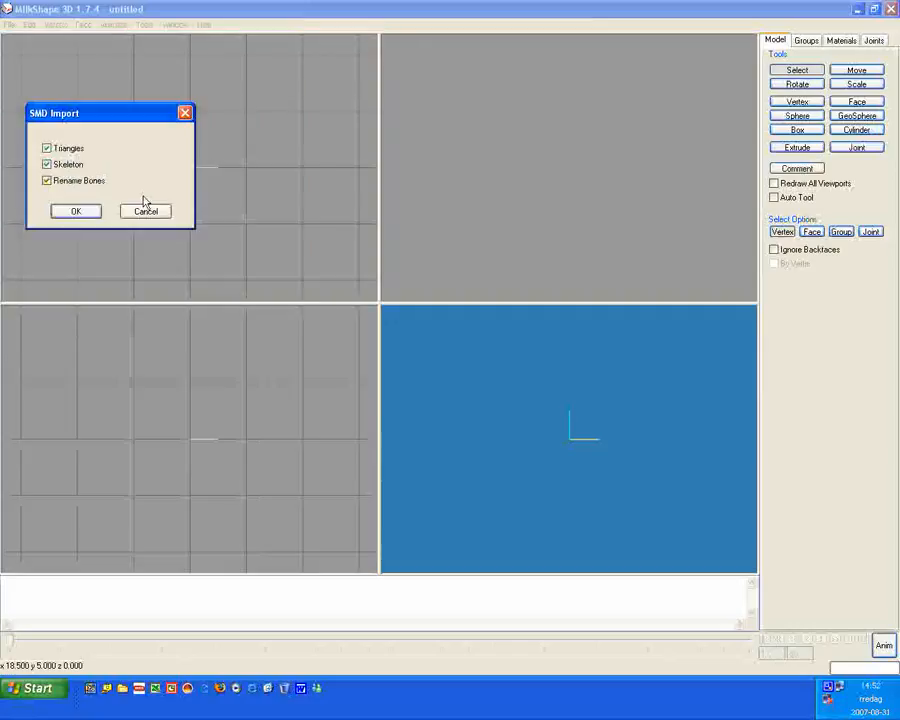
pyautogui.click(76, 212)
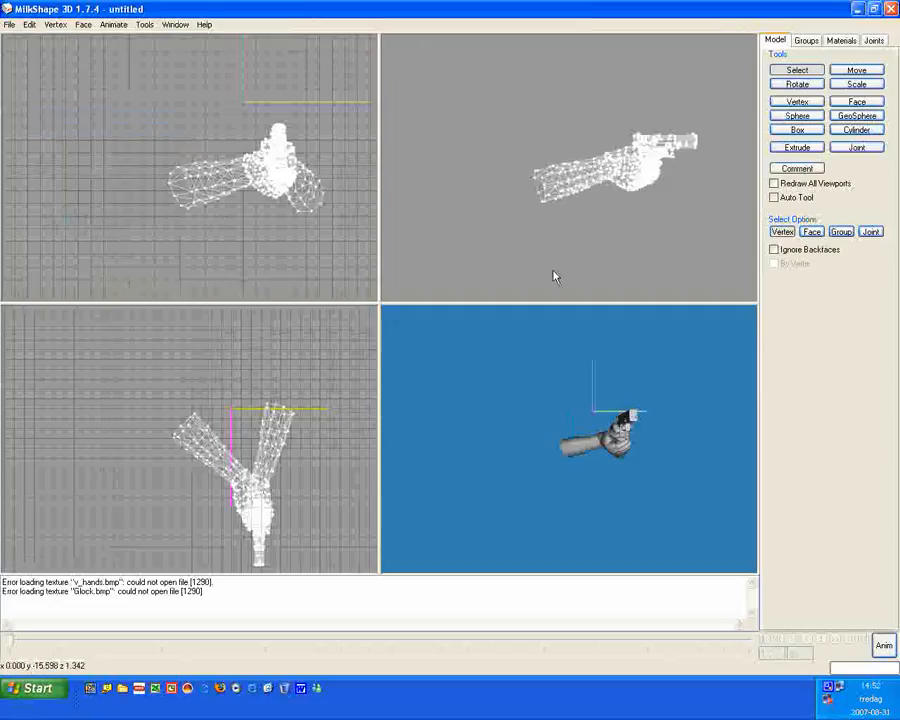
# Import the Half-Life SMD lol from the model folder with only Triangles enabled, leaving out Skeleton and Rename Bones.
pyautogui.moveTo(600, 470); pyautogui.dragTo(532, 450)
pyautogui.scroll(3, 509, 452)
pyautogui.scroll(2, 474, 451)
pyautogui.scroll(-4, 463, 450)
pyautogui.click(12, 25)
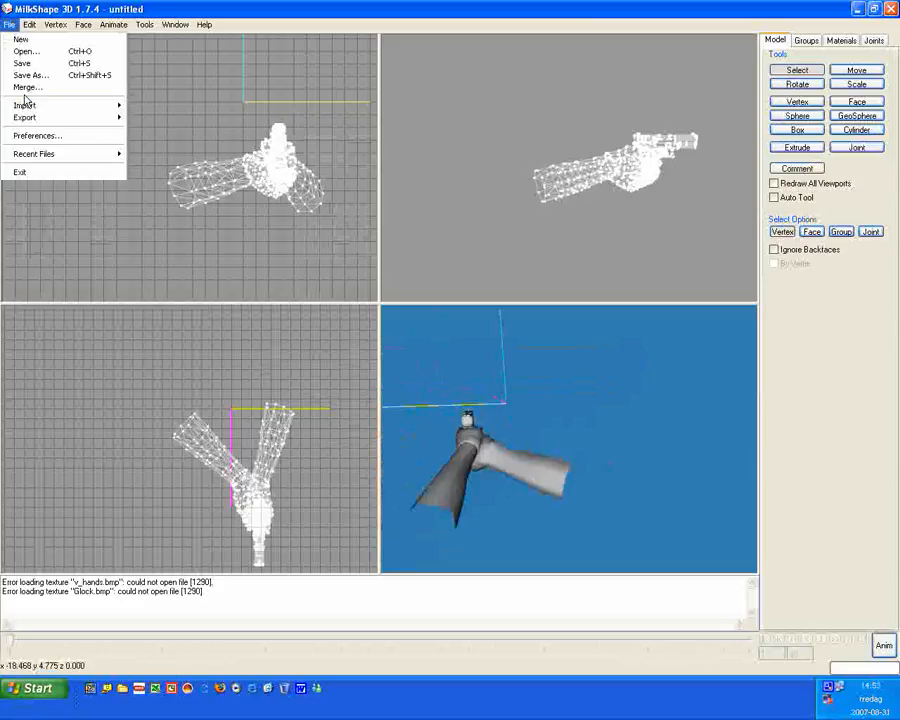
pyautogui.moveTo(30, 105)
pyautogui.click(143, 106)
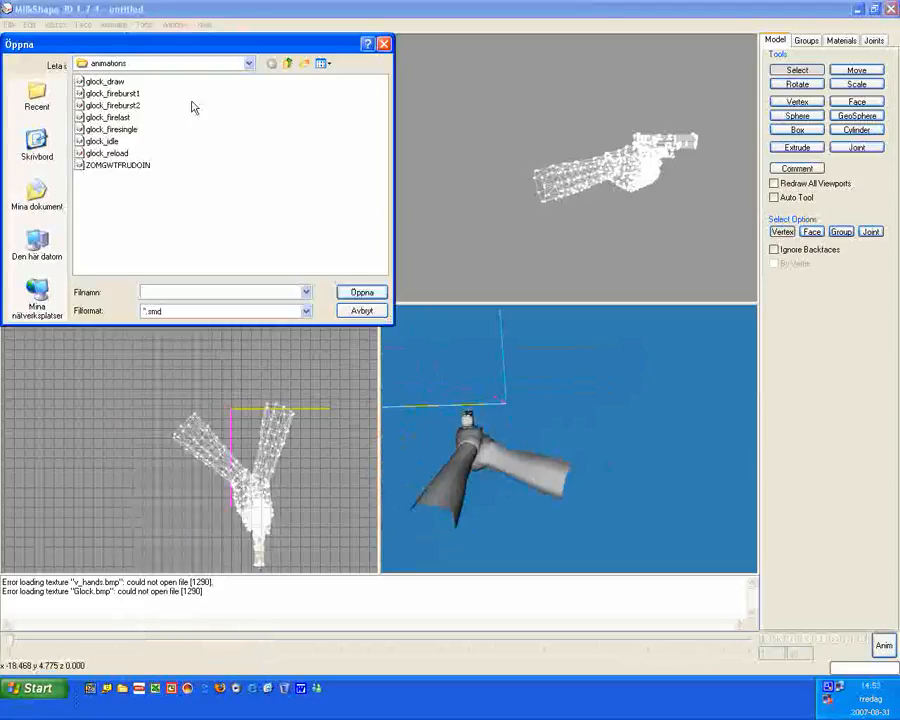
pyautogui.click(288, 64)
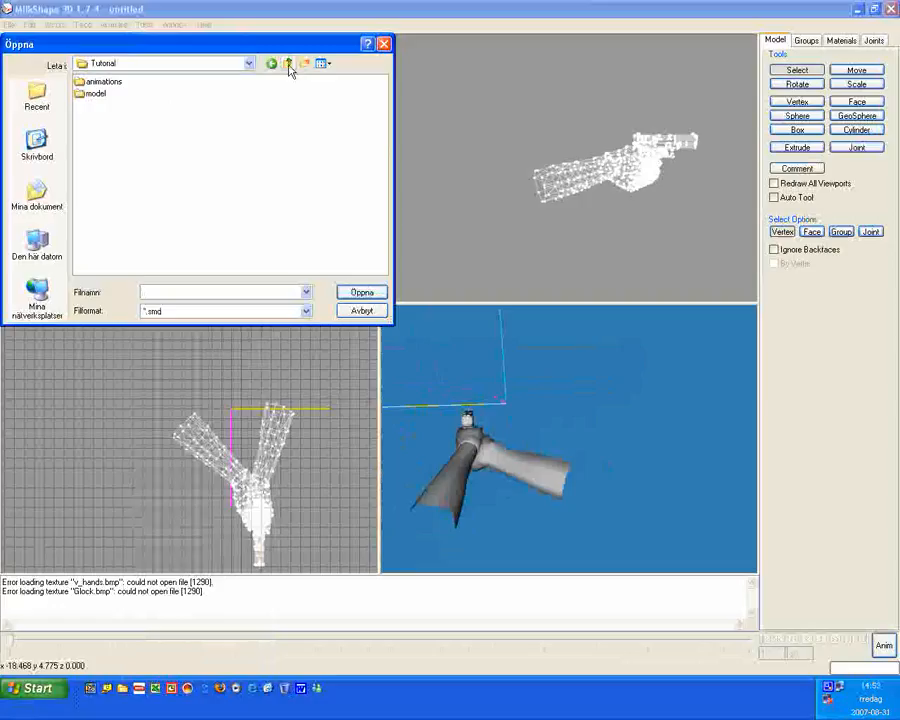
pyautogui.doubleClick(93, 93)
pyautogui.doubleClick(89, 190)
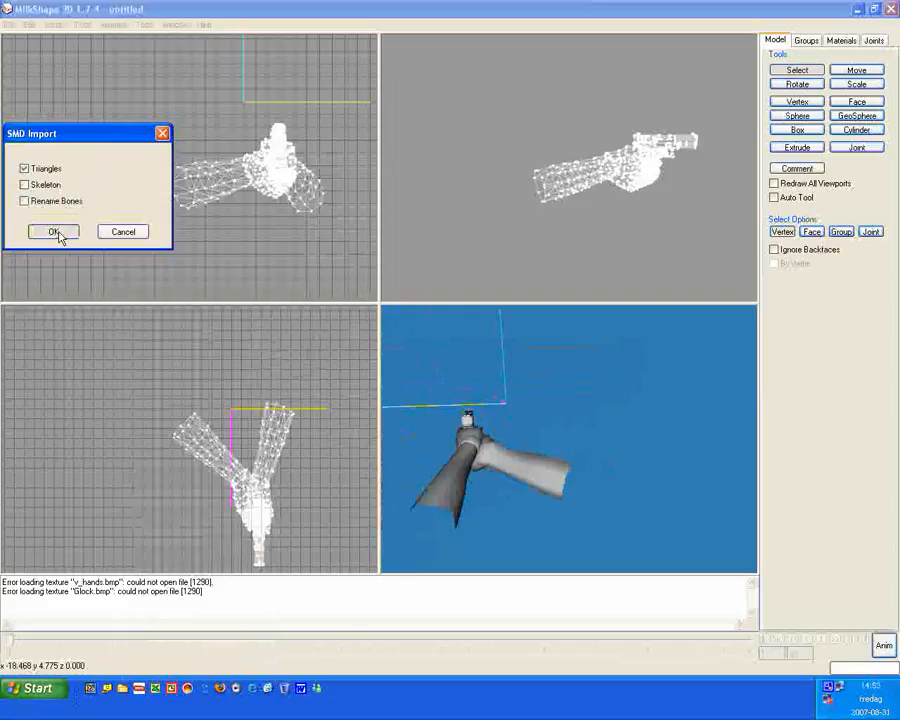
pyautogui.click(55, 232)
# Select the Glockd.bmp group and move it forward in the side view, clear of the hands and the original pistol.
pyautogui.moveTo(562, 407); pyautogui.dragTo(410, 422)
pyautogui.click(808, 41)
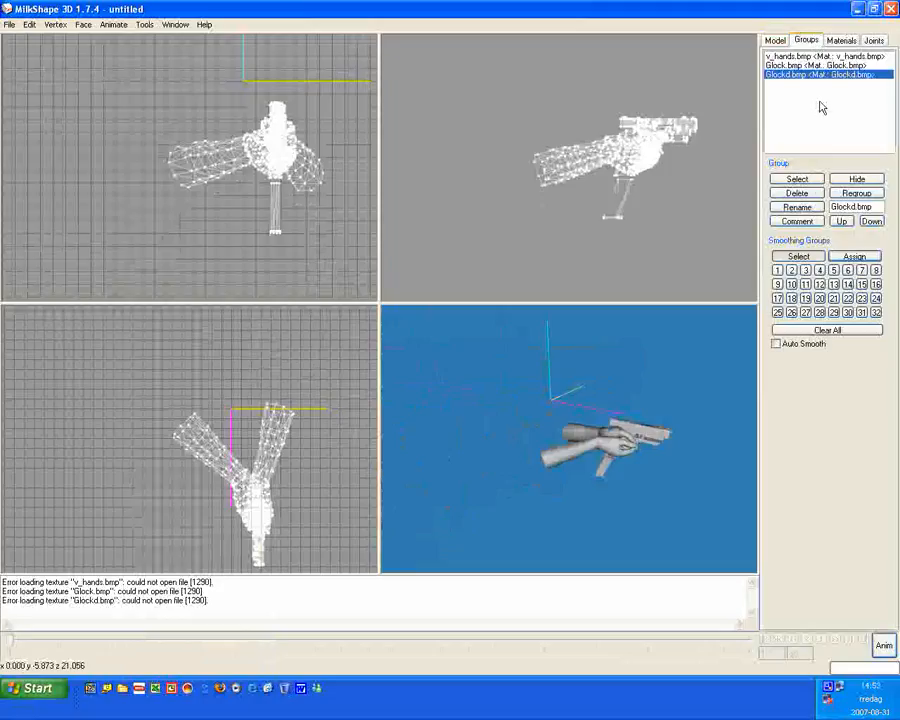
pyautogui.click(797, 179)
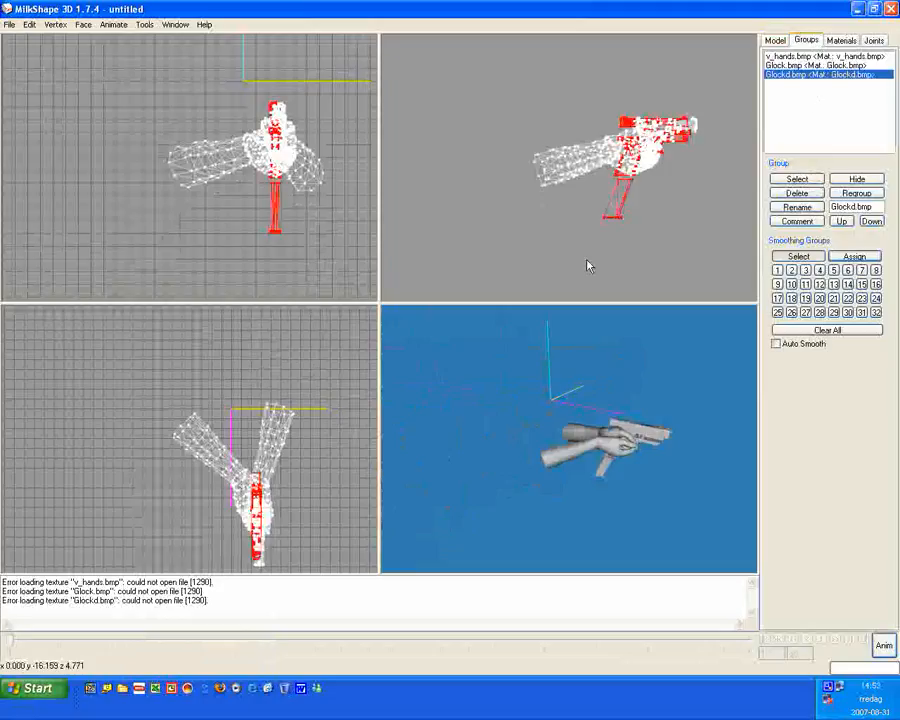
pyautogui.keyDown('ctrl'); pyautogui.moveTo(624, 191); pyautogui.dragTo(504, 207); pyautogui.keyUp('ctrl')
pyautogui.scroll(3, 504, 207)
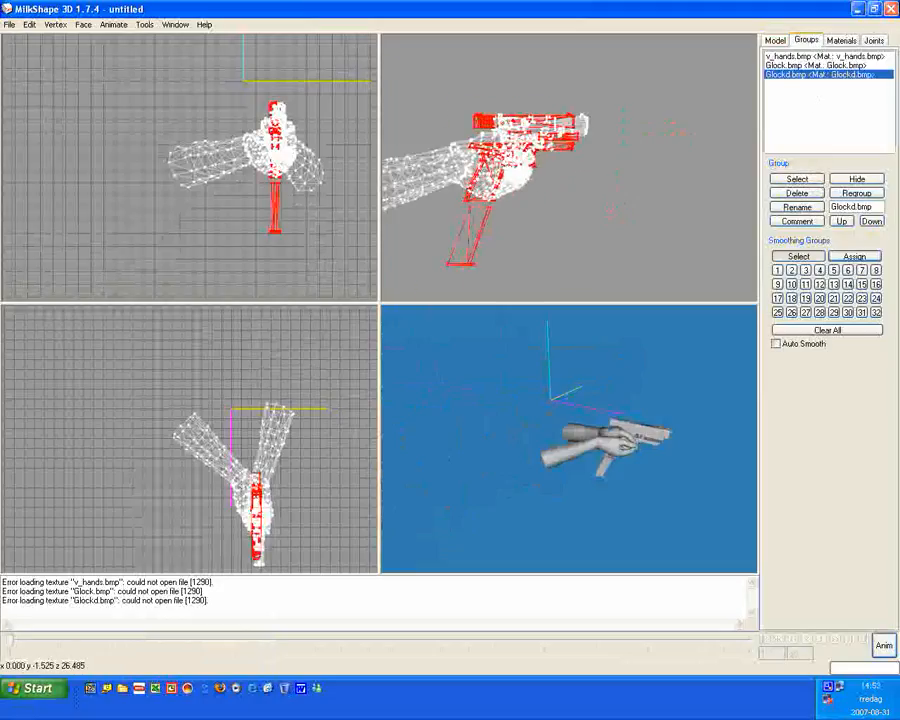
pyautogui.click(775, 40)
pyautogui.click(857, 70)
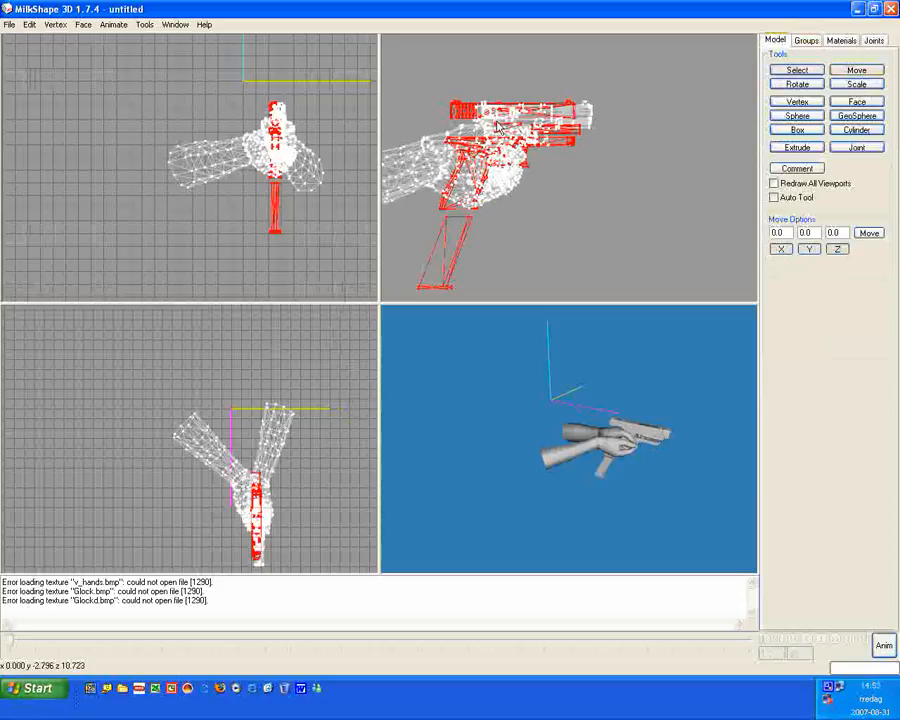
pyautogui.moveTo(500, 127); pyautogui.dragTo(523, 183)
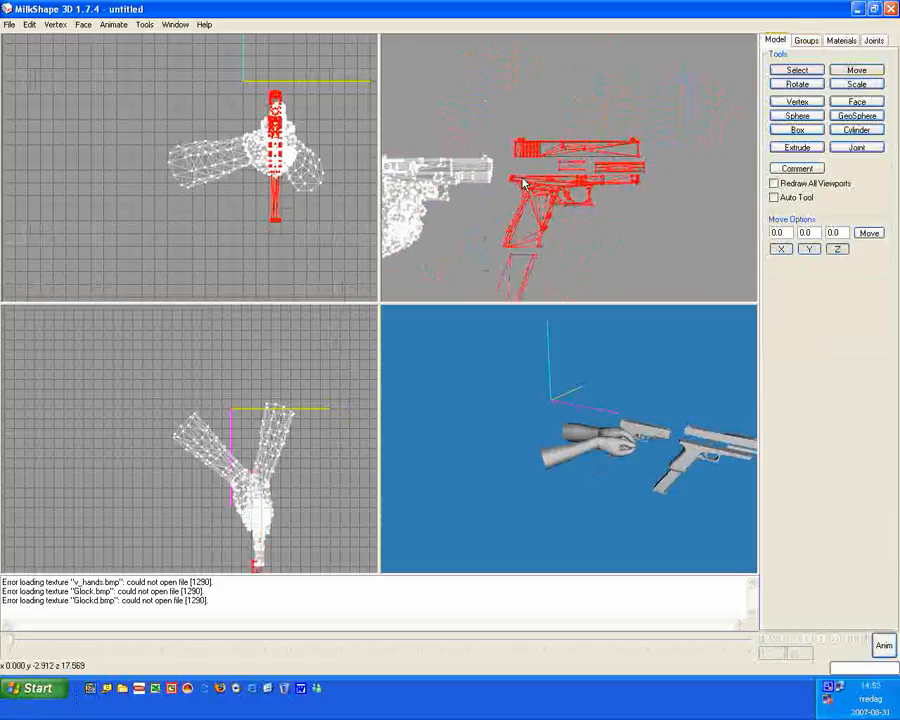
# Compare the two pistols in the 3D view, then switch to the Select tool and clear the Glockd.bmp selection.
pyautogui.scroll(2, 523, 183)
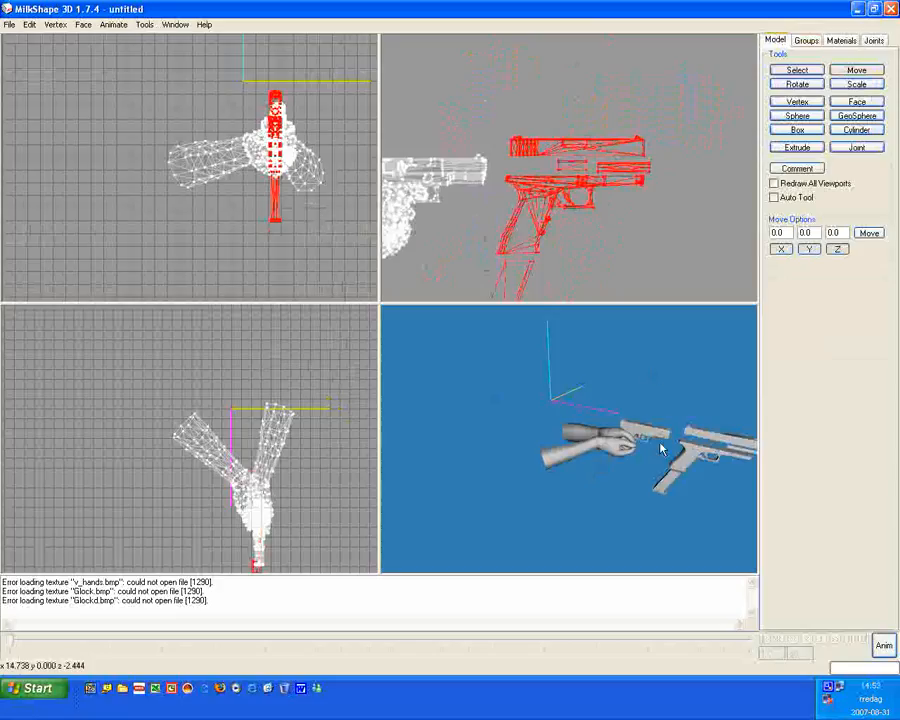
pyautogui.moveTo(660, 449); pyautogui.dragTo(494, 405)
pyautogui.scroll(2, 510, 412)
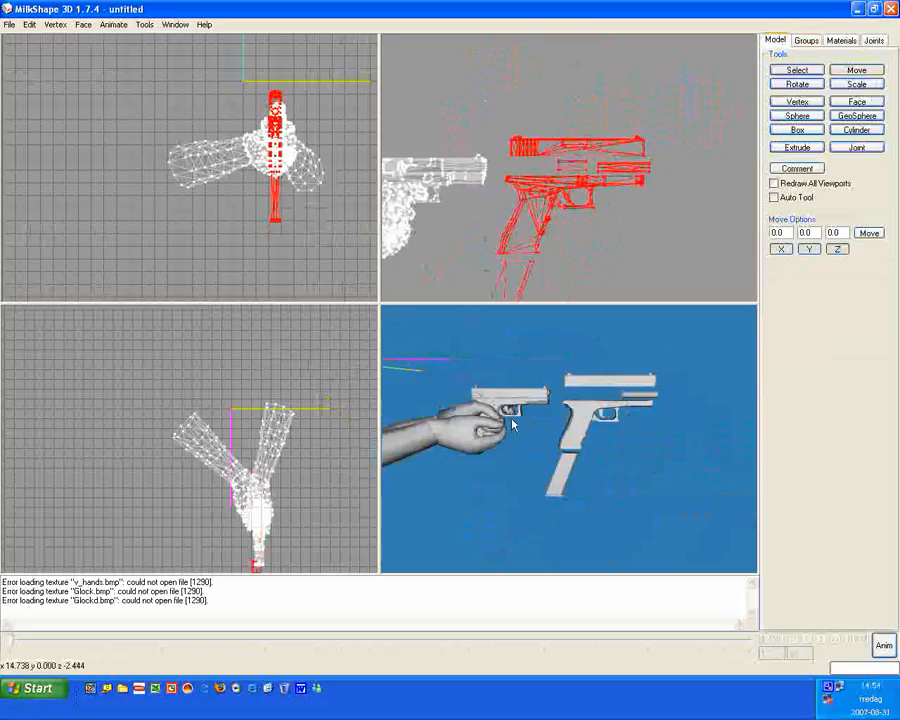
pyautogui.scroll(2, 509, 410)
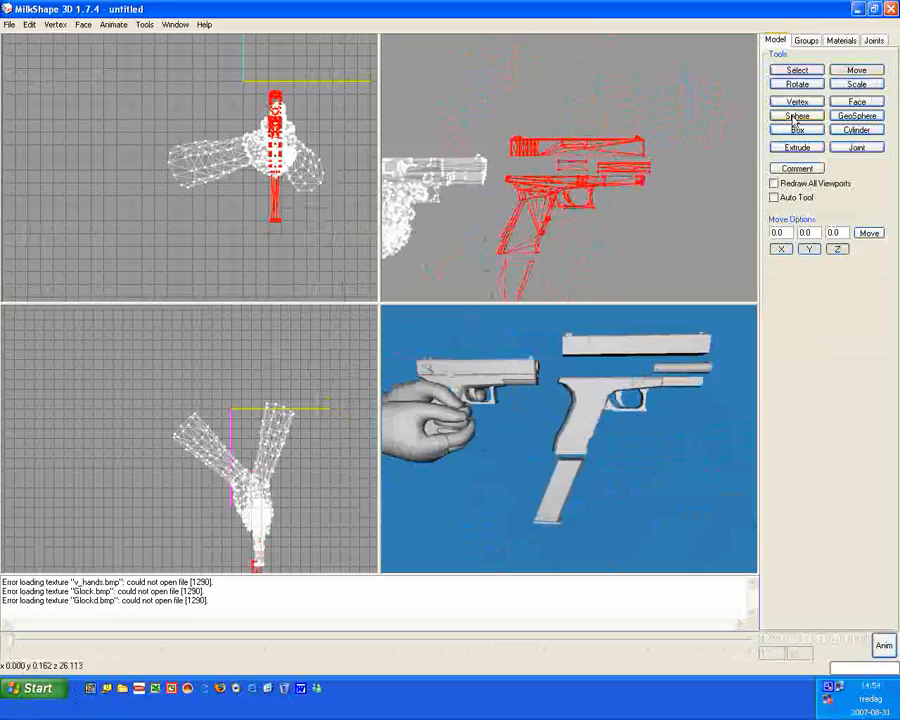
pyautogui.click(801, 71)
pyautogui.click(640, 82)
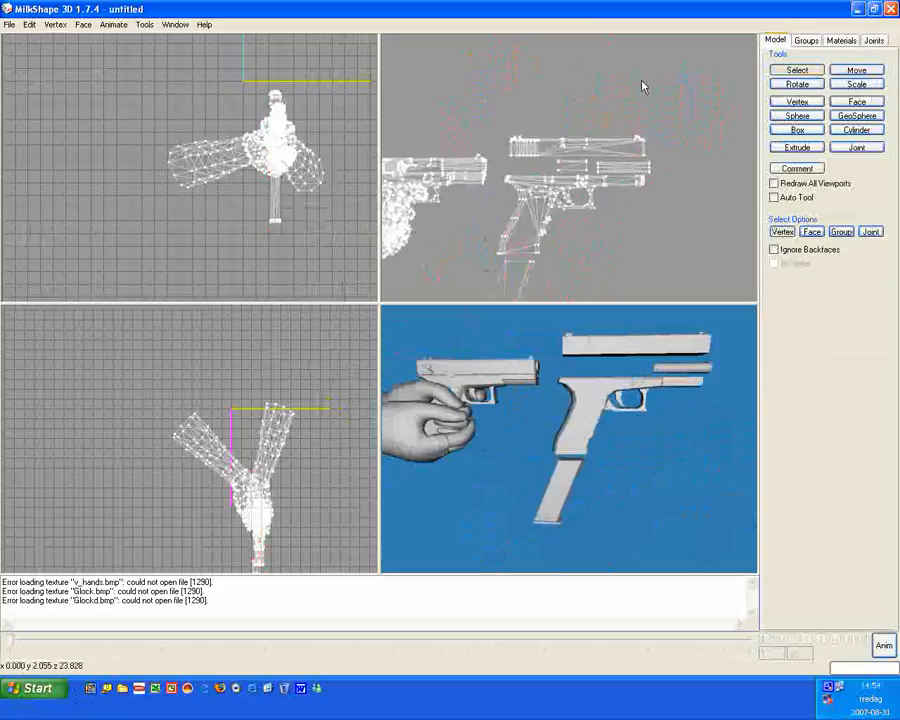
# Select the vertices assigned to the Glock joint to see which parts of the original pistol it controls.
pyautogui.keyDown('ctrl'); pyautogui.moveTo(579, 147); pyautogui.dragTo(630, 126); pyautogui.keyUp('ctrl')
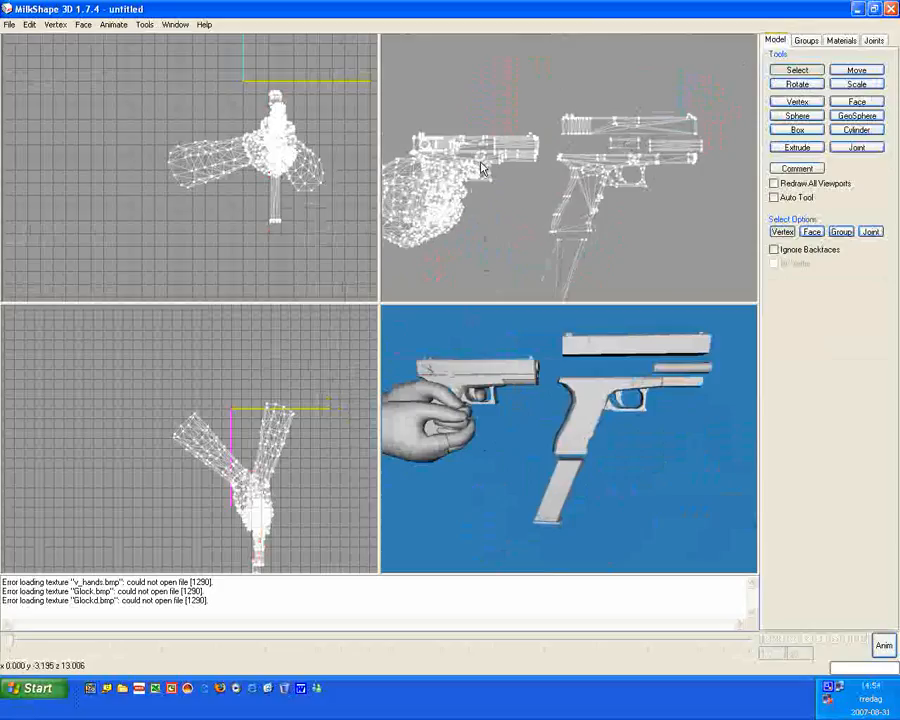
pyautogui.keyDown('ctrl'); pyautogui.moveTo(470, 158); pyautogui.dragTo(503, 170); pyautogui.keyUp('ctrl')
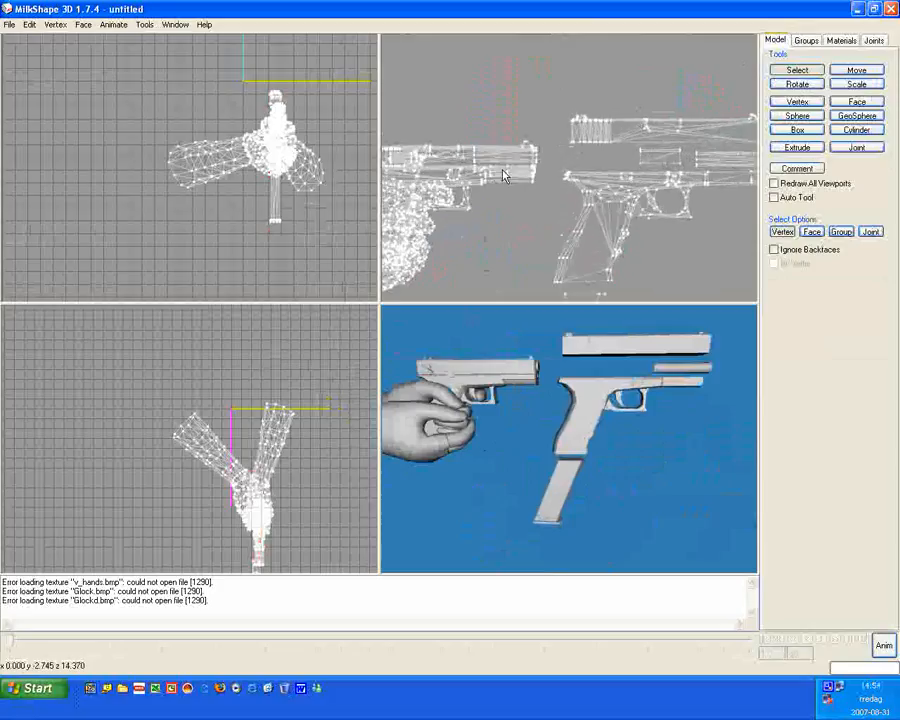
pyautogui.click(874, 40)
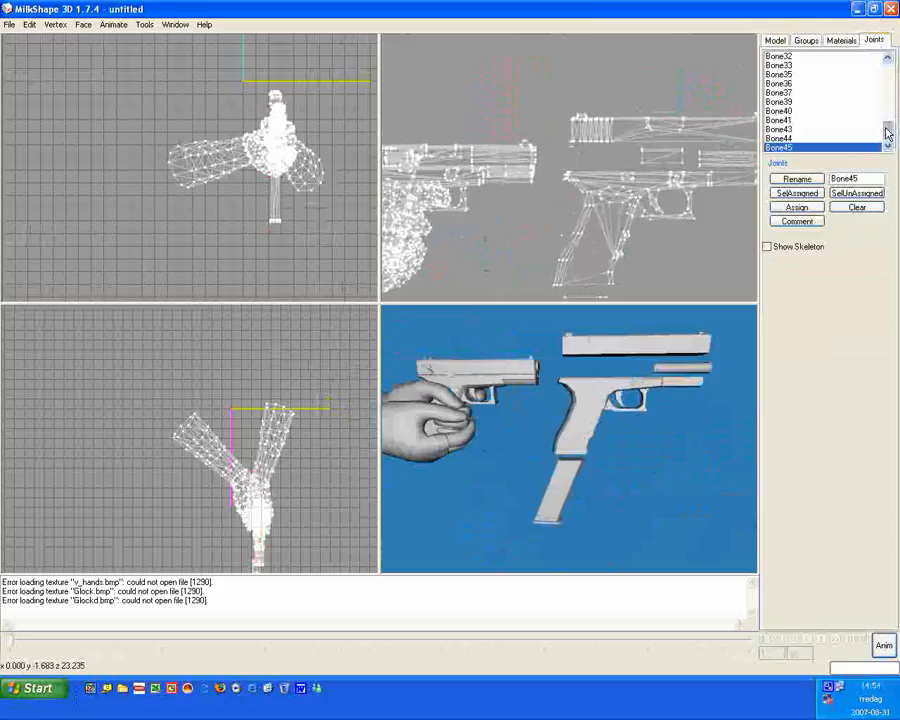
pyautogui.moveTo(887, 133); pyautogui.dragTo(895, 73)
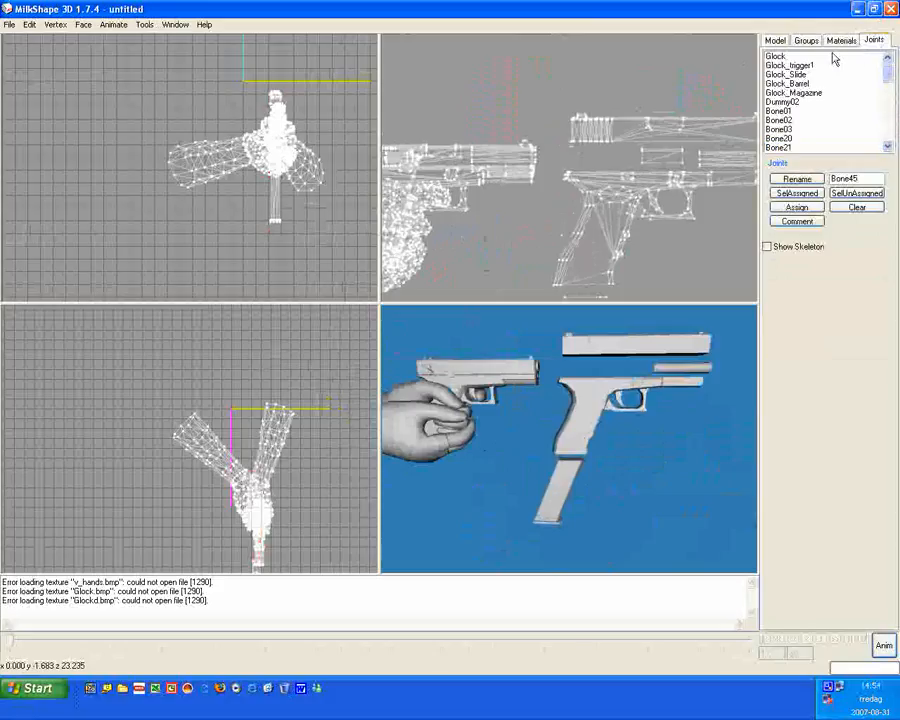
pyautogui.click(797, 57)
pyautogui.click(797, 193)
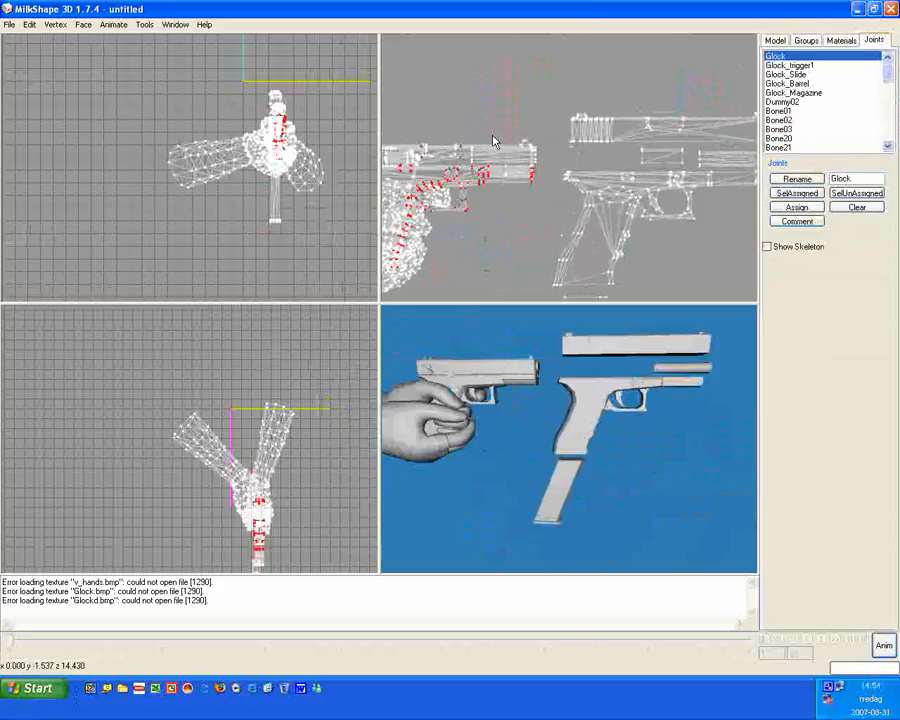
# Select the vertices assigned to the Glock_trigger1 joint to check which part of the original pistol it controls.
pyautogui.scroll(2, 645, 145)
pyautogui.keyDown('ctrl'); pyautogui.moveTo(645, 139); pyautogui.dragTo(611, 176); pyautogui.keyUp('ctrl')
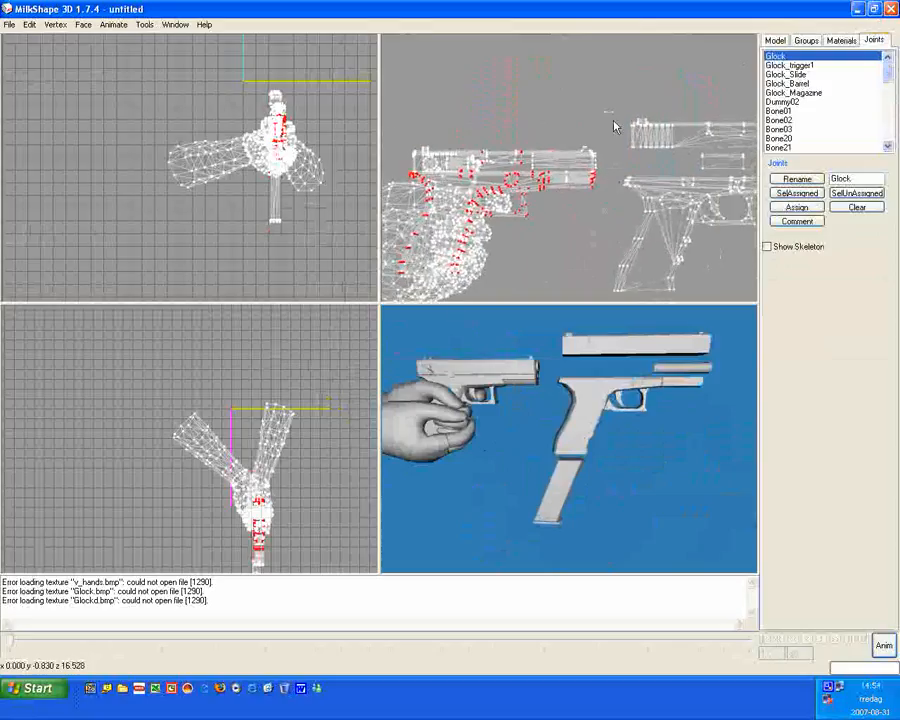
pyautogui.click(807, 66)
pyautogui.click(815, 193)
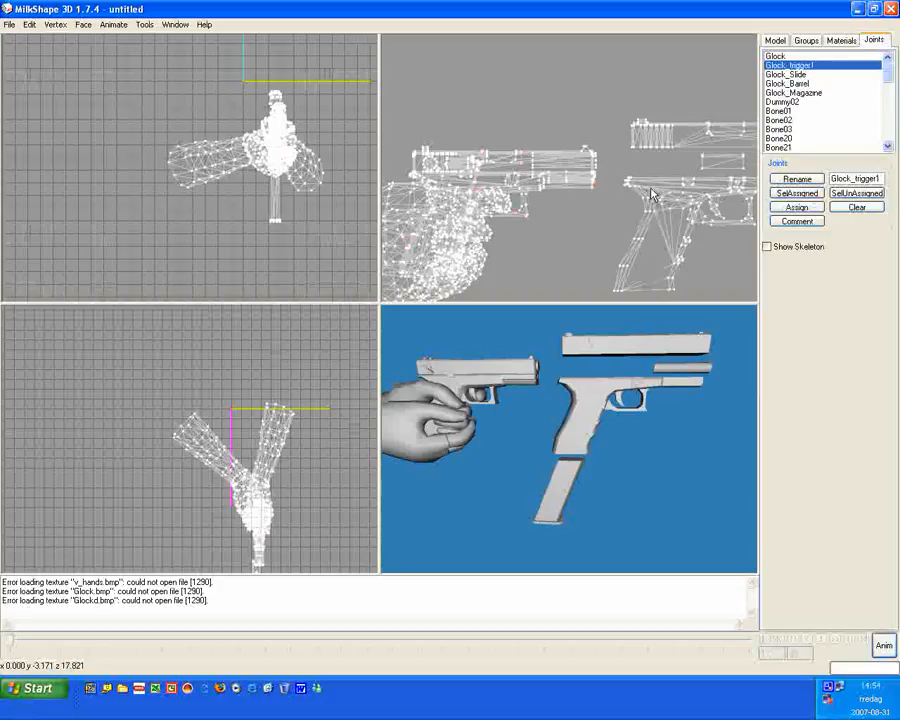
# Select all vertices of the custom Glock's trigger in the side view, including the ones at its upper end.
pyautogui.keyDown('ctrl'); pyautogui.moveTo(651, 195); pyautogui.dragTo(488, 194); pyautogui.keyUp('ctrl')
pyautogui.scroll(3, 460, 165)
pyautogui.scroll(1, 545, 197)
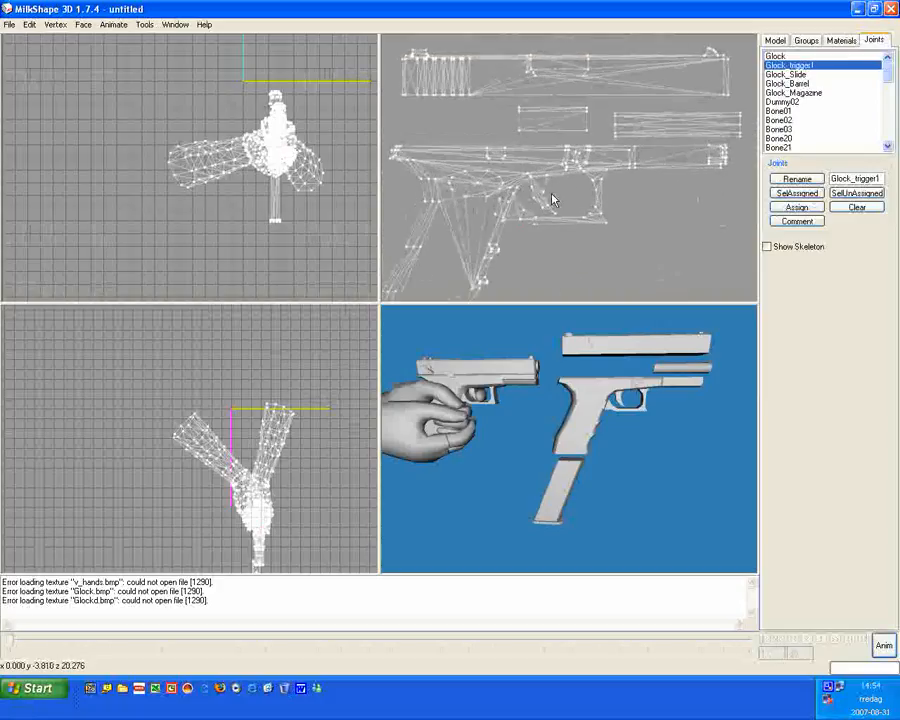
pyautogui.scroll(5, 553, 199)
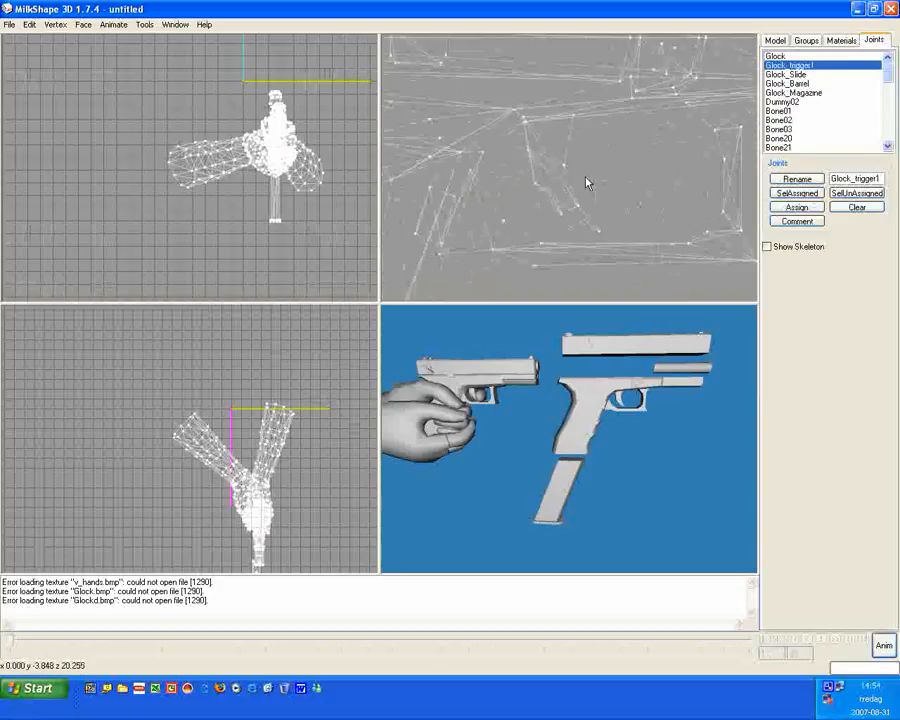
pyautogui.scroll(4, 590, 190)
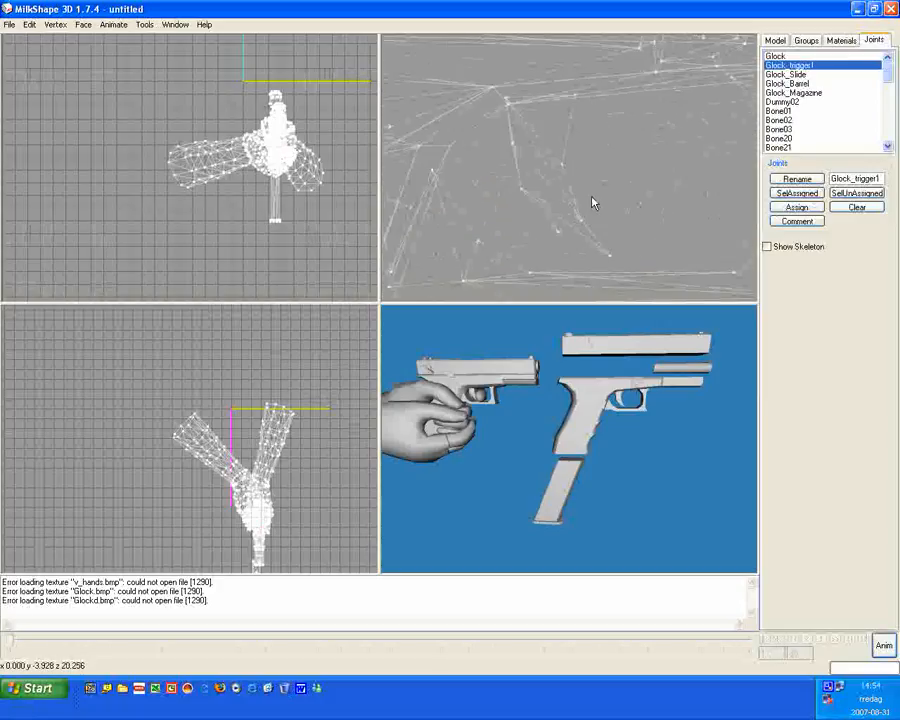
pyautogui.click(775, 40)
pyautogui.scroll(-2, 593, 151)
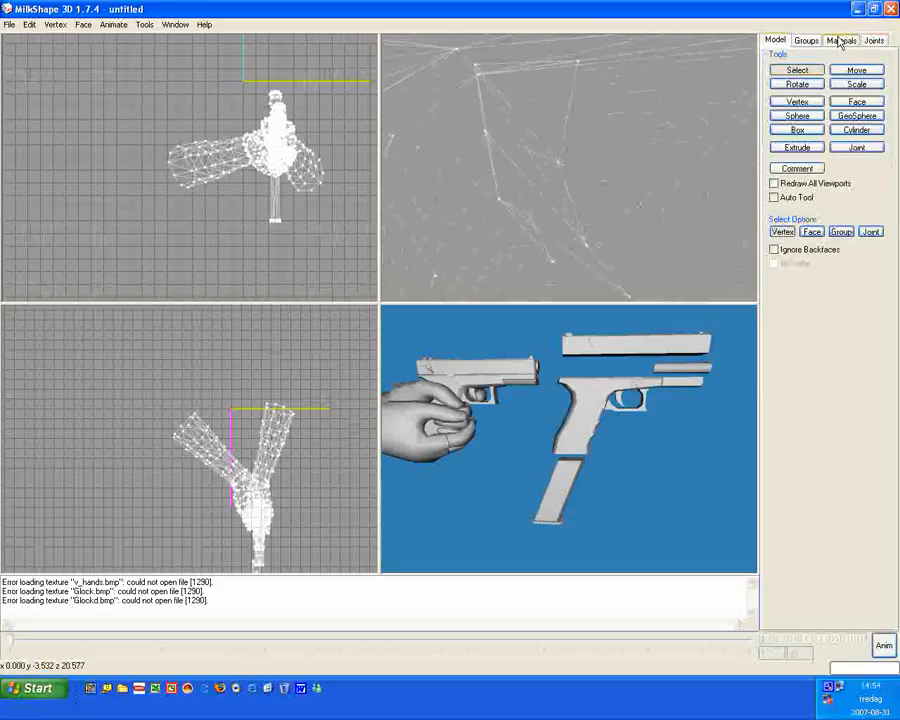
pyautogui.scroll(2, 632, 220)
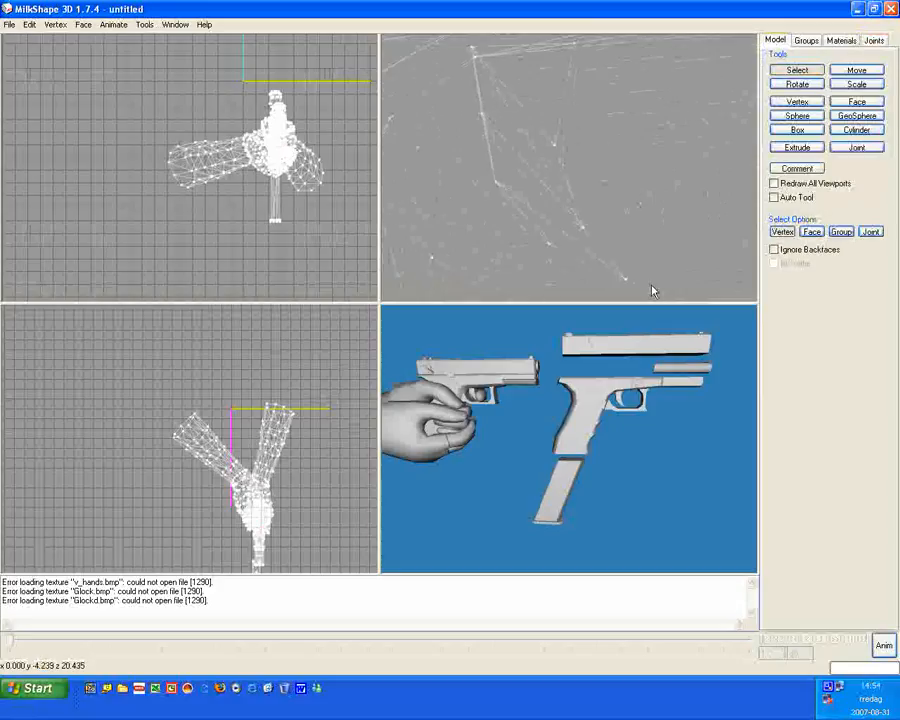
pyautogui.moveTo(687, 281); pyautogui.dragTo(502, 147)
pyautogui.moveTo(550, 202)
pyautogui.keyDown('ctrl'); pyautogui.mouseDown()
pyautogui.moveTo(476, 147)
pyautogui.moveTo(513, 169)
pyautogui.moveTo(506, 158)
pyautogui.moveTo(564, 209)
pyautogui.moveTo(528, 157)
pyautogui.moveTo(567, 212)
pyautogui.mouseUp(); pyautogui.keyUp('ctrl')
pyautogui.moveTo(544, 203); pyautogui.dragTo(512, 130)
pyautogui.keyDown('ctrl'); pyautogui.moveTo(533, 146); pyautogui.dragTo(551, 212); pyautogui.keyUp('ctrl')
pyautogui.scroll(1, 551, 212)
pyautogui.moveTo(561, 139); pyautogui.dragTo(563, 139)
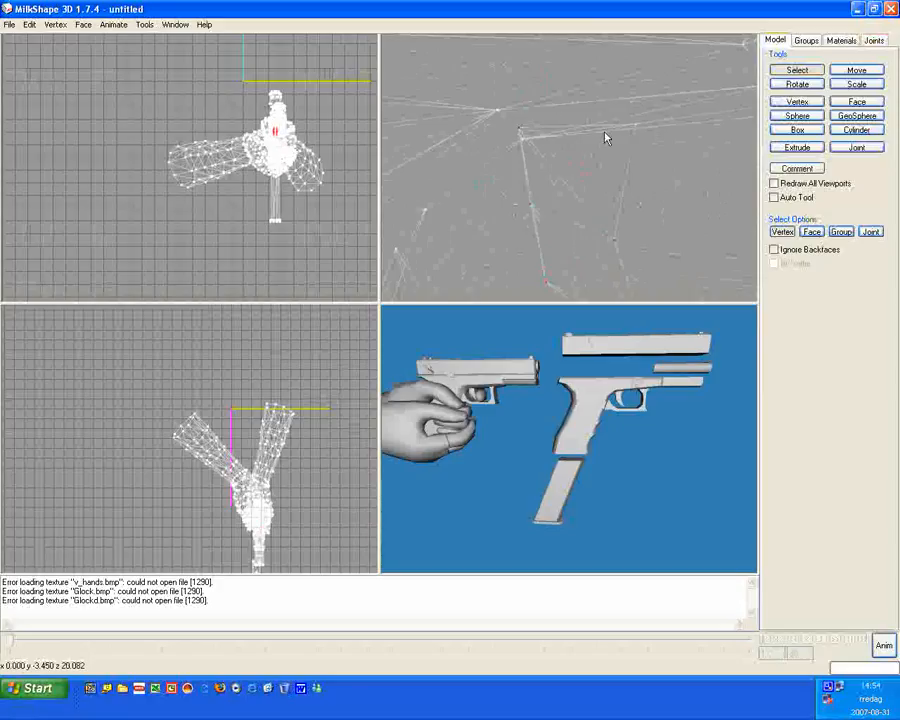
pyautogui.keyDown('shift'); pyautogui.moveTo(651, 138); pyautogui.dragTo(506, 130); pyautogui.keyUp('shift')
pyautogui.scroll(-10, 524, 160)
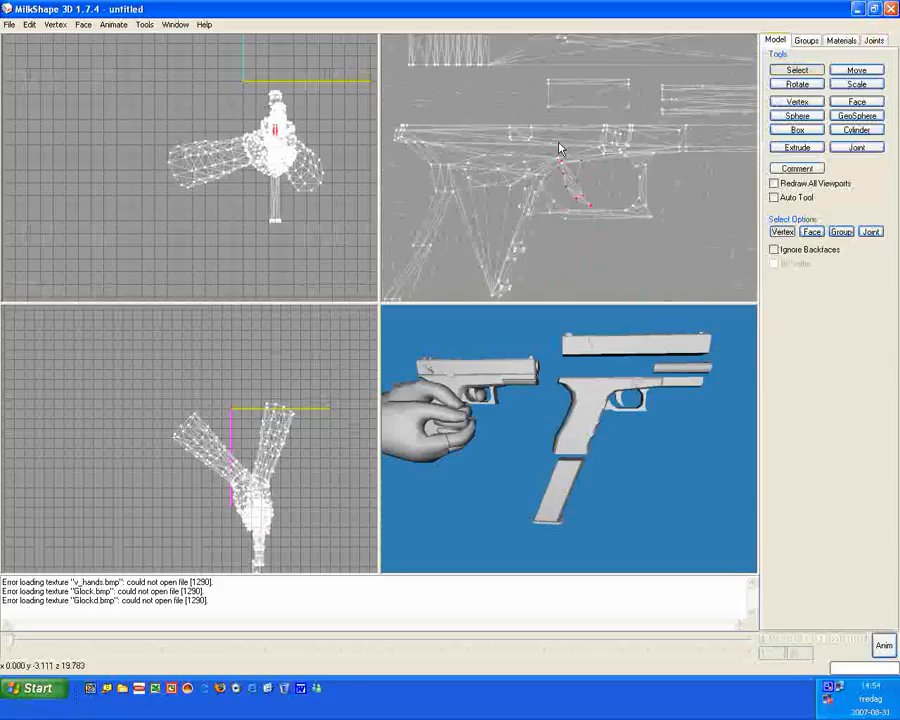
pyautogui.scroll(-3, 549, 155)
# Assign the selected trigger vertices to the Glock_trigger1 joint, compare both triggers in the side view, and clear the selection.
pyautogui.click(874, 40)
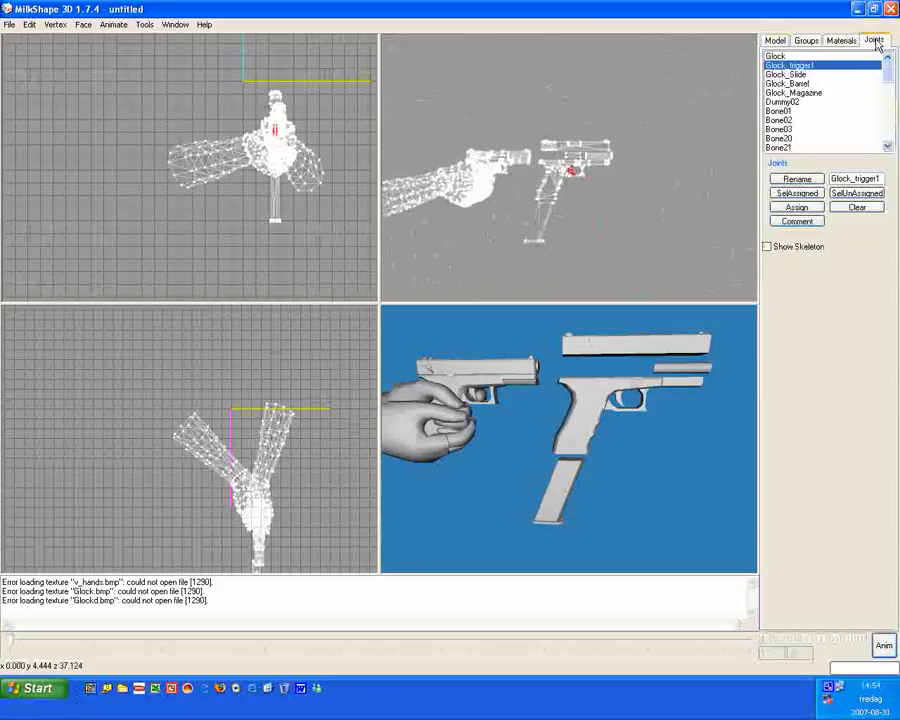
pyautogui.click(809, 207)
pyautogui.scroll(3, 519, 183)
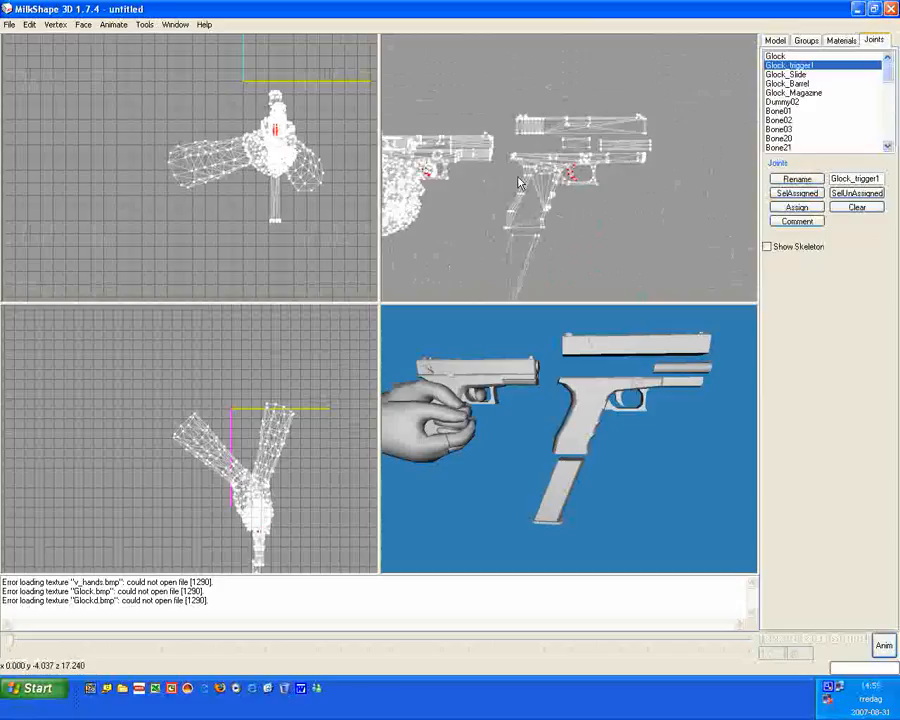
pyautogui.keyDown('ctrl'); pyautogui.moveTo(490, 182); pyautogui.dragTo(542, 199); pyautogui.keyUp('ctrl')
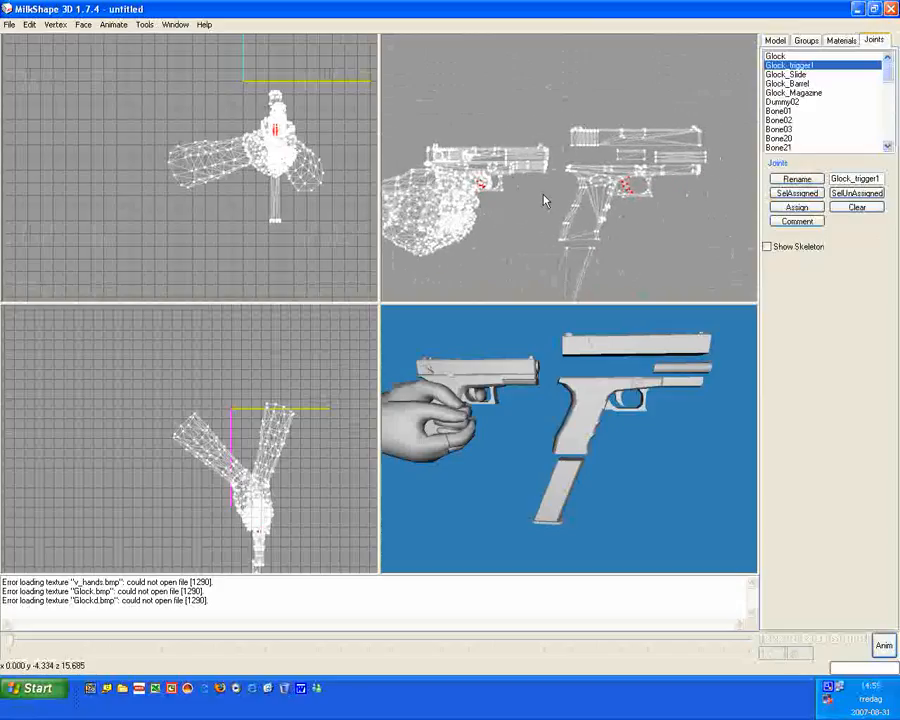
pyautogui.click(777, 44)
pyautogui.keyDown('ctrl'); pyautogui.moveTo(689, 117); pyautogui.dragTo(655, 140); pyautogui.keyUp('ctrl')
pyautogui.click(880, 41)
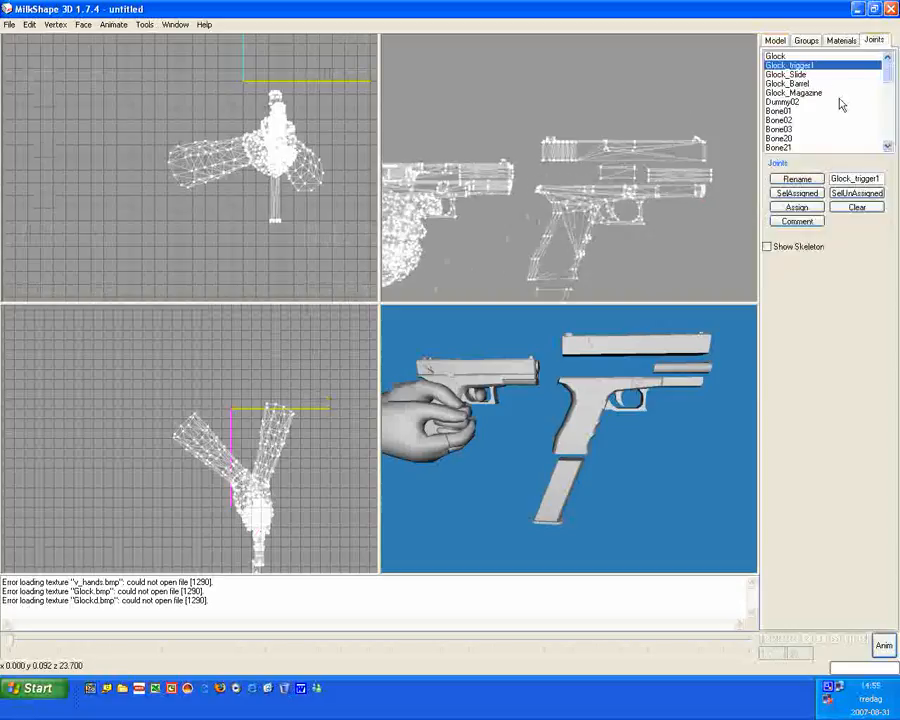
# Select the vertices assigned to the Glock_Slide joint to see which part of the original pistol it controls, and clear the selection.
pyautogui.click(815, 75)
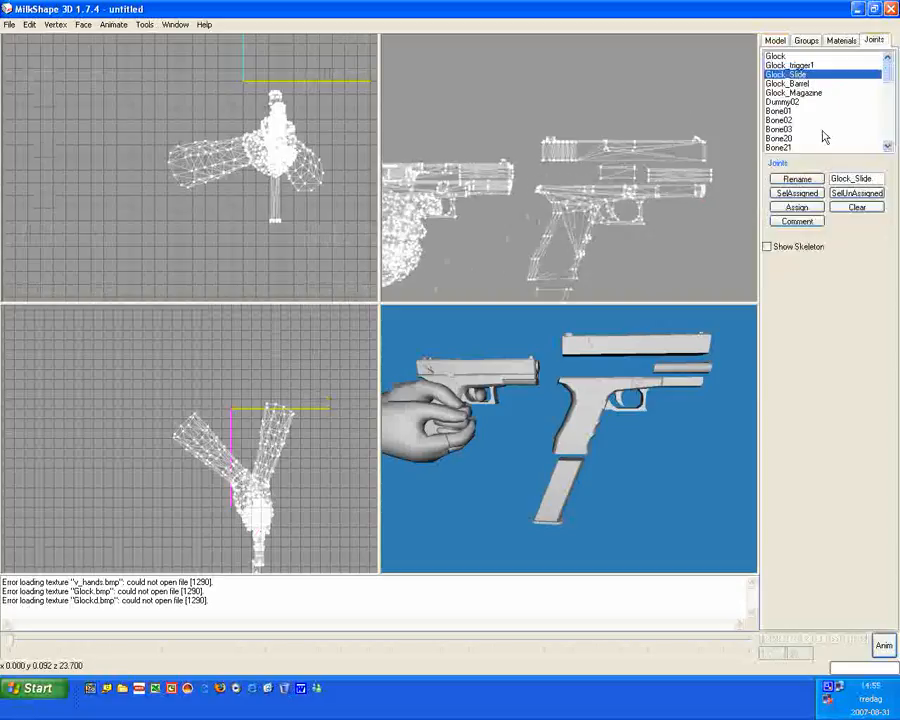
pyautogui.click(808, 196)
pyautogui.moveTo(526, 186)
pyautogui.keyDown('ctrl'); pyautogui.mouseDown()
pyautogui.moveTo(677, 200)
pyautogui.moveTo(534, 198)
pyautogui.mouseUp(); pyautogui.keyUp('ctrl')
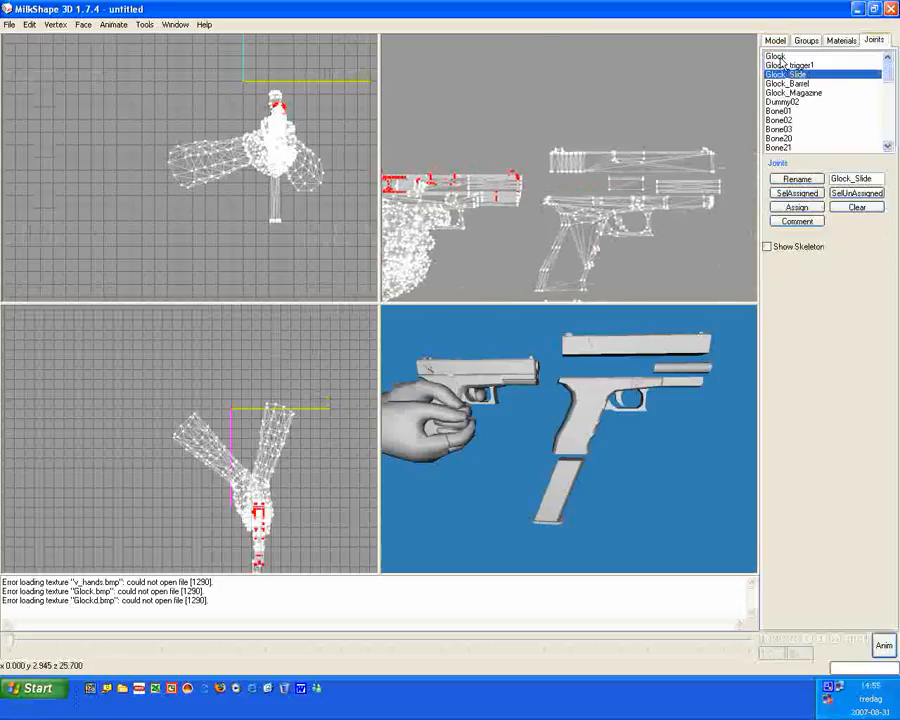
pyautogui.click(775, 40)
pyautogui.click(629, 74)
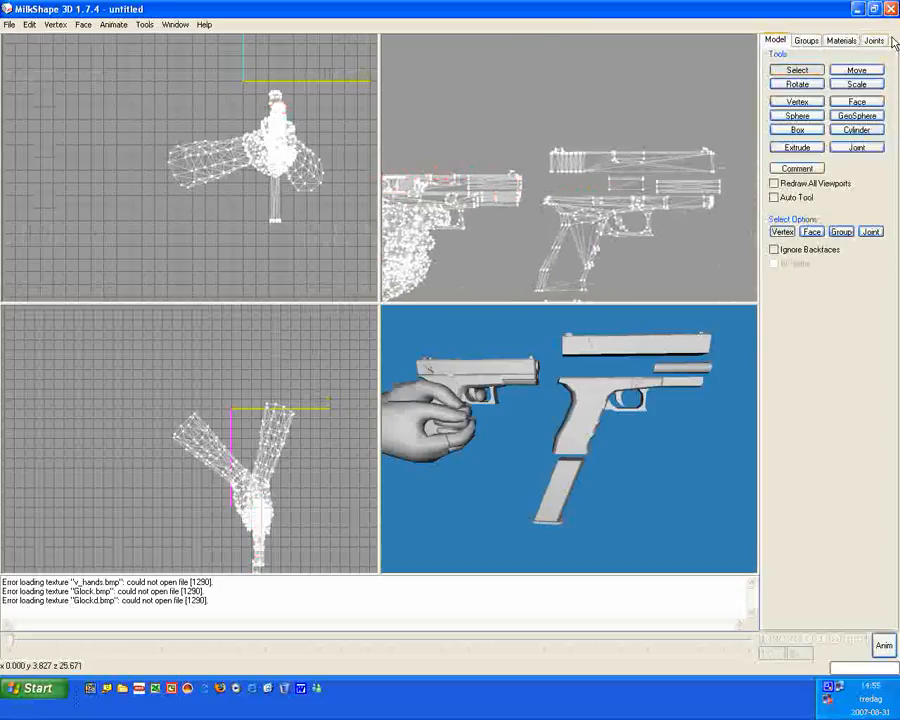
# Select the custom Glock's slide vertices, assign them to the Glock_Slide joint, and select the joint's vertices as a check.
pyautogui.click(877, 41)
pyautogui.click(771, 43)
pyautogui.moveTo(542, 127); pyautogui.dragTo(728, 183)
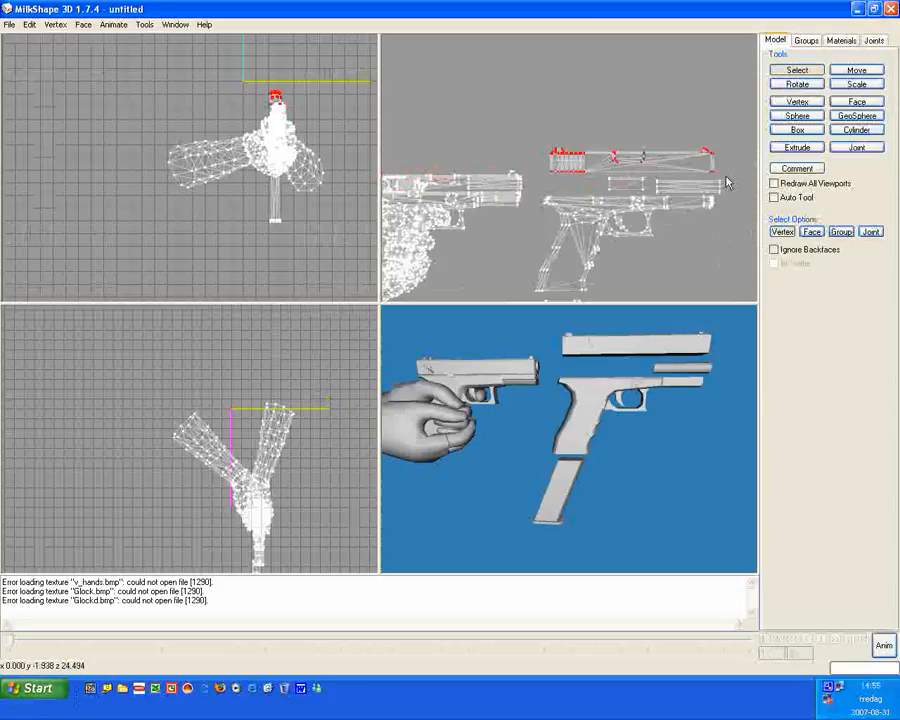
pyautogui.click(876, 41)
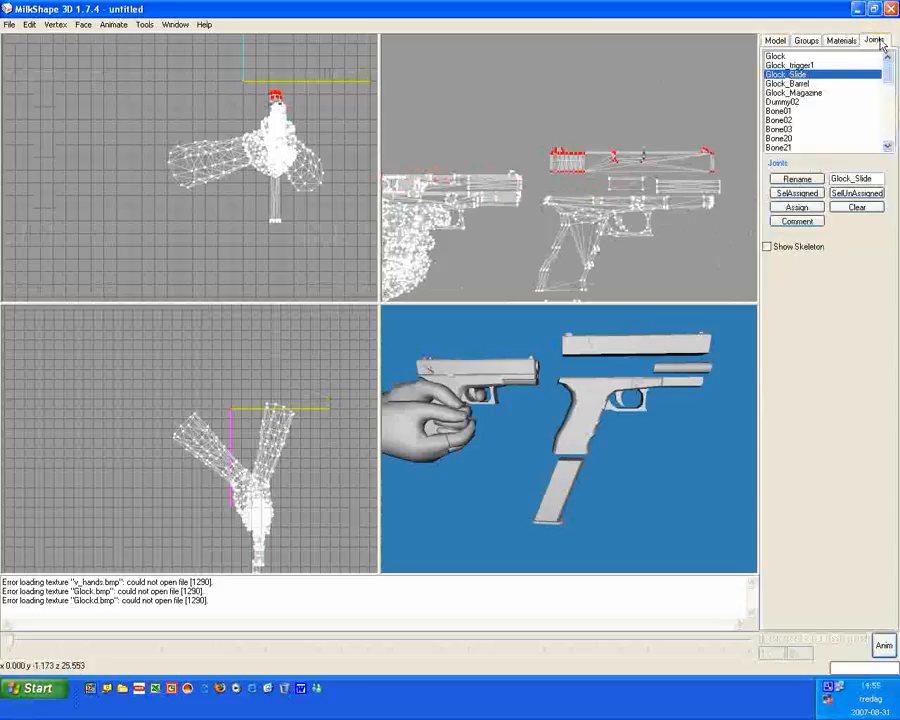
pyautogui.click(803, 194)
# Reselect only the custom Glock's slide and move it down onto the frame in the side view.
pyautogui.click(767, 43)
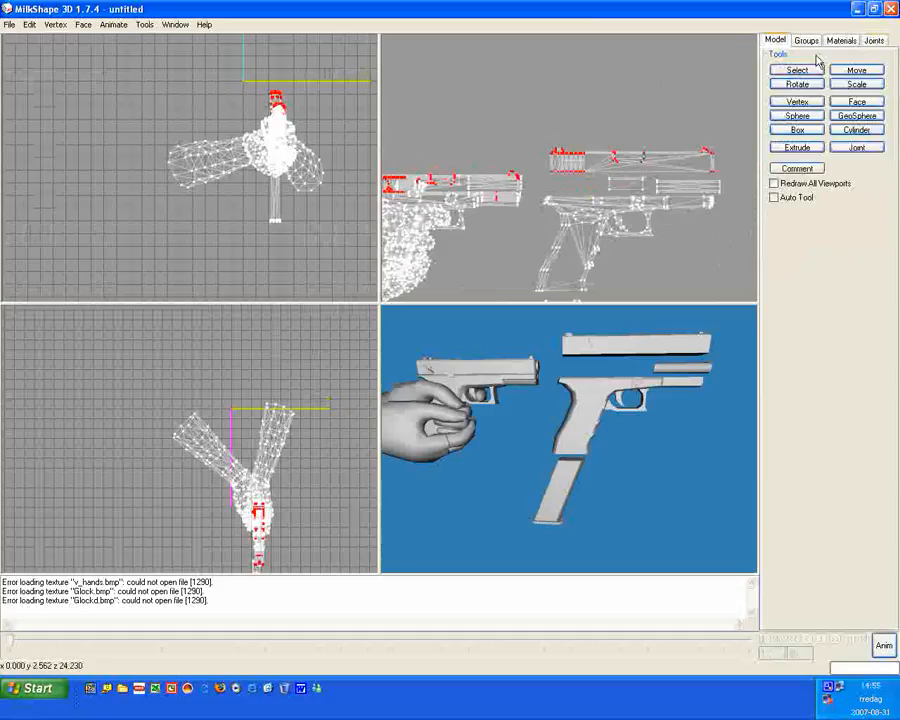
pyautogui.click(797, 70)
pyautogui.moveTo(527, 128); pyautogui.dragTo(741, 175)
pyautogui.click(856, 70)
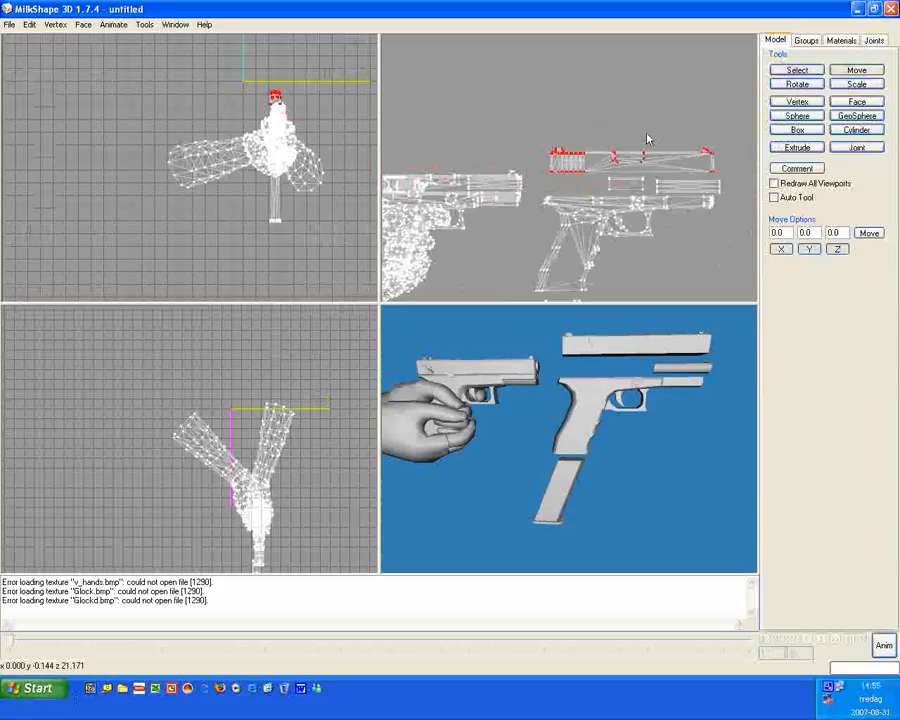
pyautogui.scroll(2, 597, 159)
pyautogui.keyDown('ctrl'); pyautogui.moveTo(646, 160); pyautogui.dragTo(573, 176); pyautogui.keyUp('ctrl')
pyautogui.scroll(2, 602, 184)
pyautogui.scroll(1, 607, 185)
pyautogui.scroll(4, 574, 177)
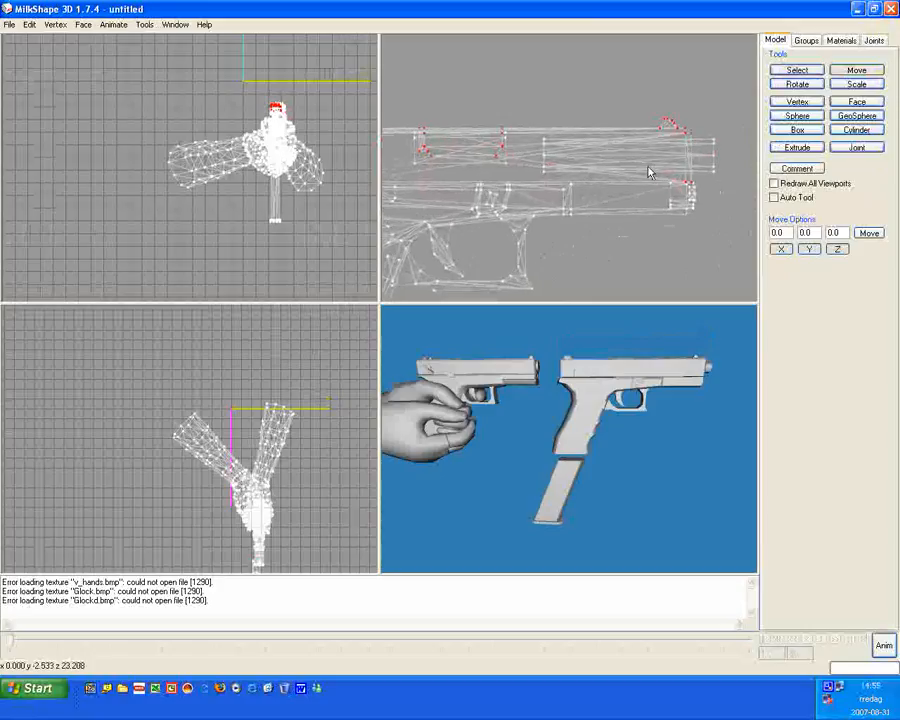
pyautogui.moveTo(648, 167); pyautogui.dragTo(832, 134)
pyautogui.scroll(-2, 651, 164)
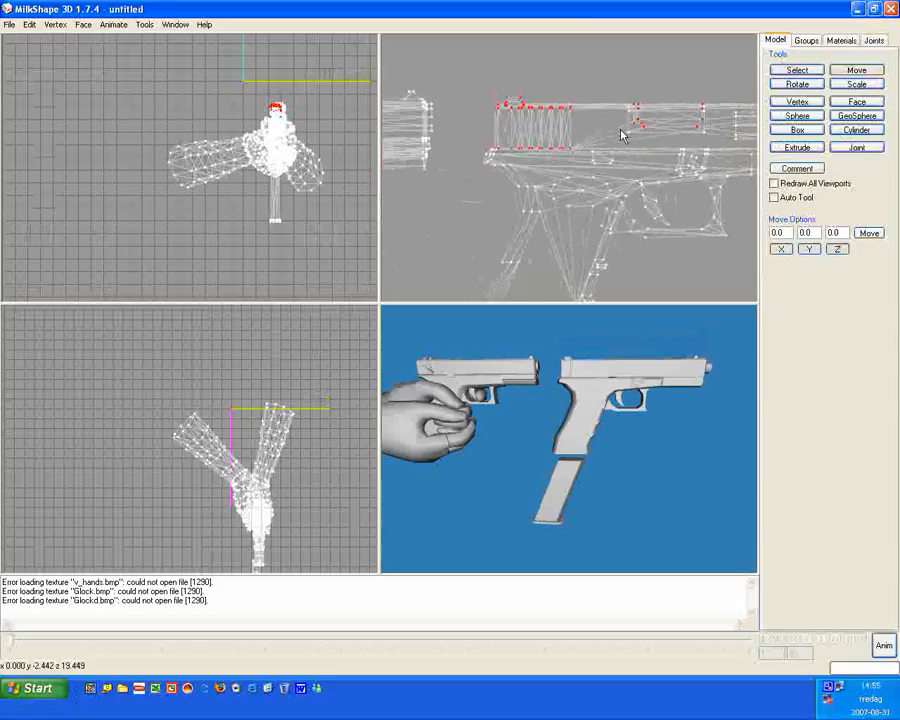
pyautogui.scroll(-5, 620, 140)
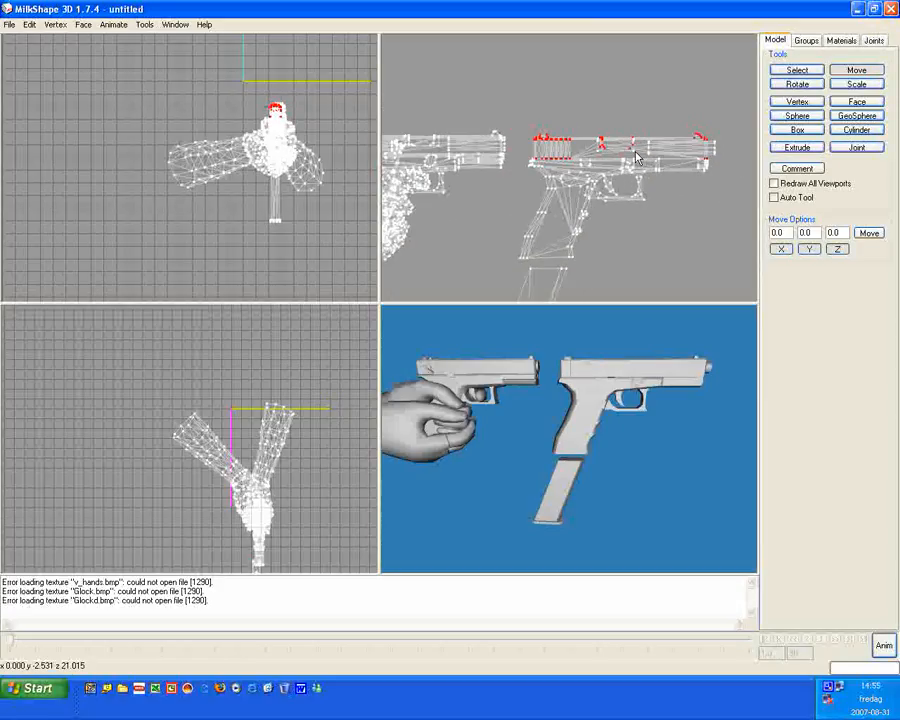
pyautogui.scroll(-2, 620, 200)
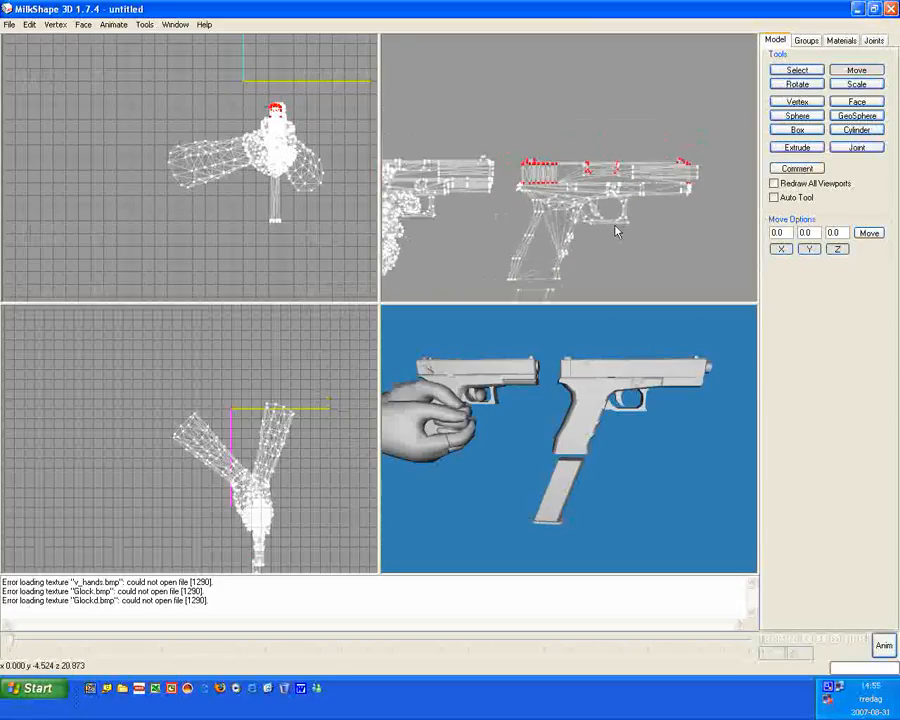
# Check the vertices assigned to the Glock_Slide joint once more, and clear the selection.
pyautogui.click(796, 70)
pyautogui.click(874, 40)
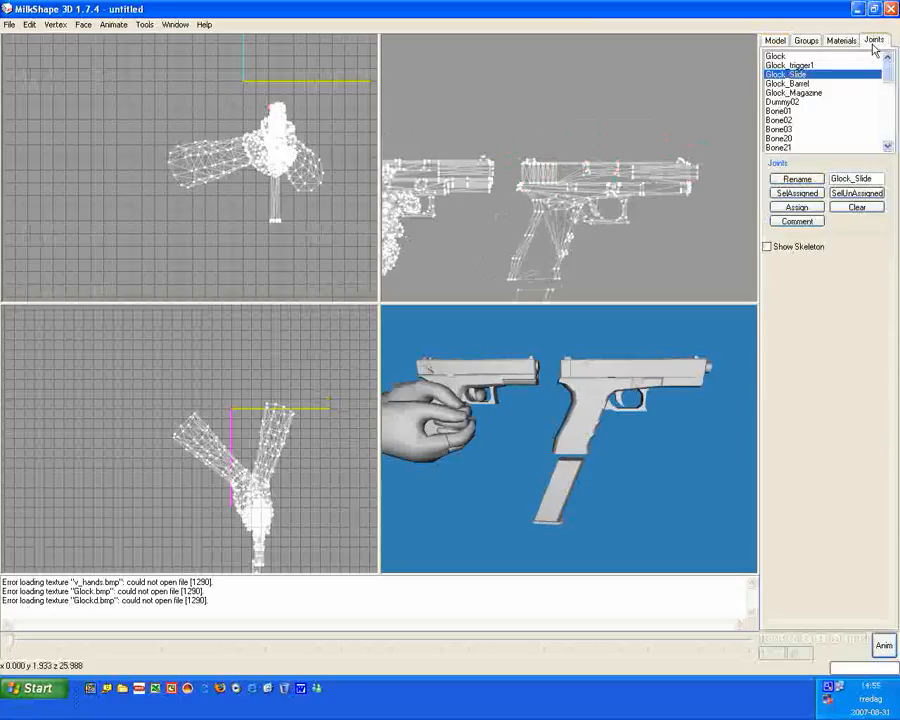
pyautogui.click(803, 196)
pyautogui.keyDown('ctrl'); pyautogui.moveTo(599, 176); pyautogui.dragTo(536, 186); pyautogui.keyUp('ctrl')
pyautogui.click(775, 40)
pyautogui.click(695, 88)
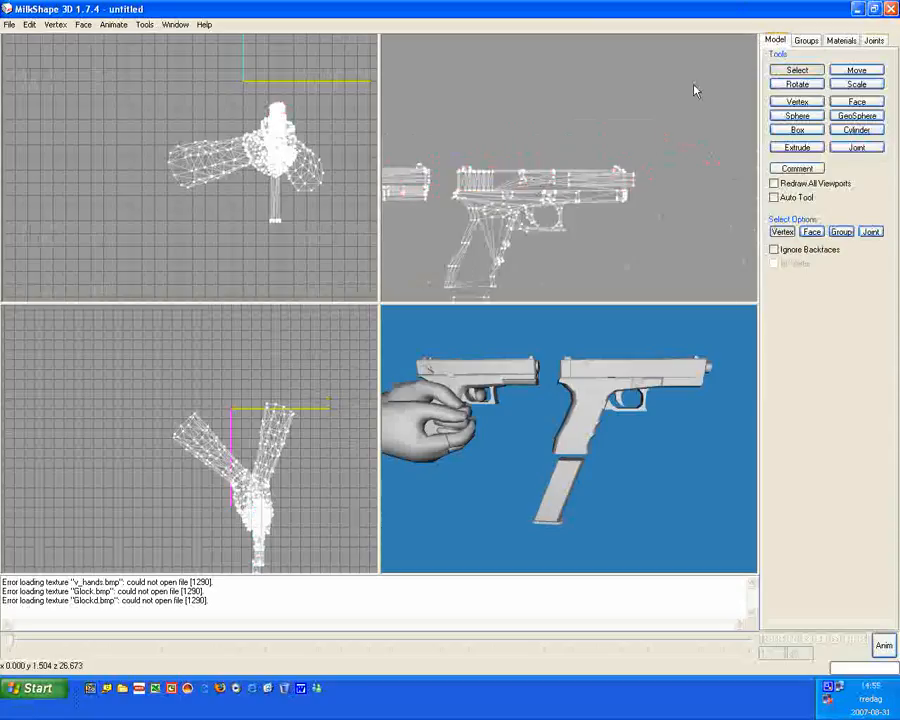
# Select the vertices assigned to the Glock_Barrel joint to check which part of the original pistol it controls.
pyautogui.keyDown('ctrl'); pyautogui.moveTo(662, 183); pyautogui.dragTo(657, 103); pyautogui.keyUp('ctrl')
pyautogui.click(874, 40)
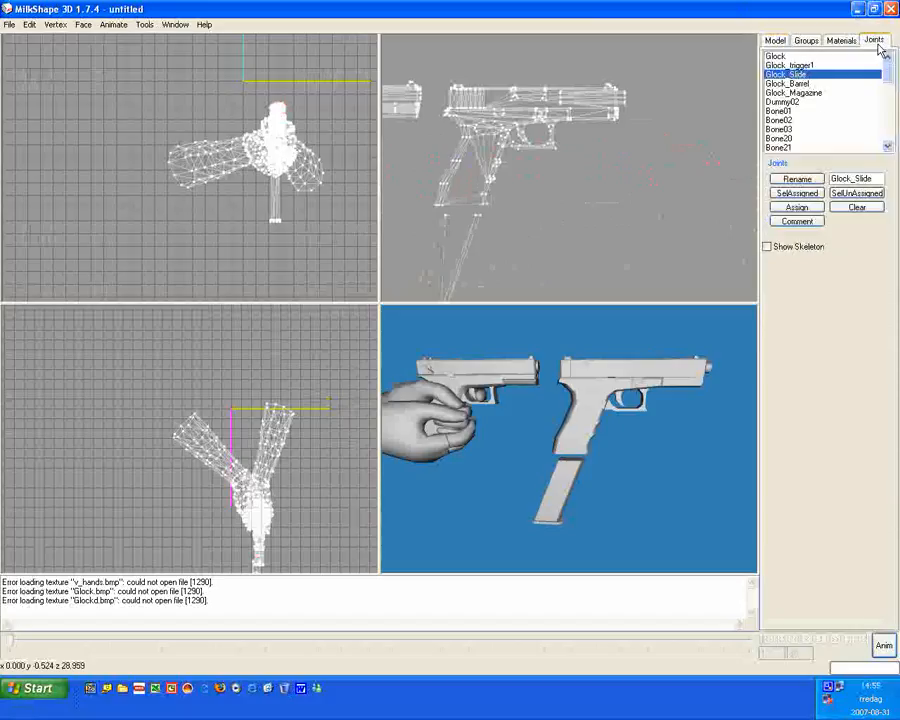
pyautogui.click(820, 93)
pyautogui.click(790, 83)
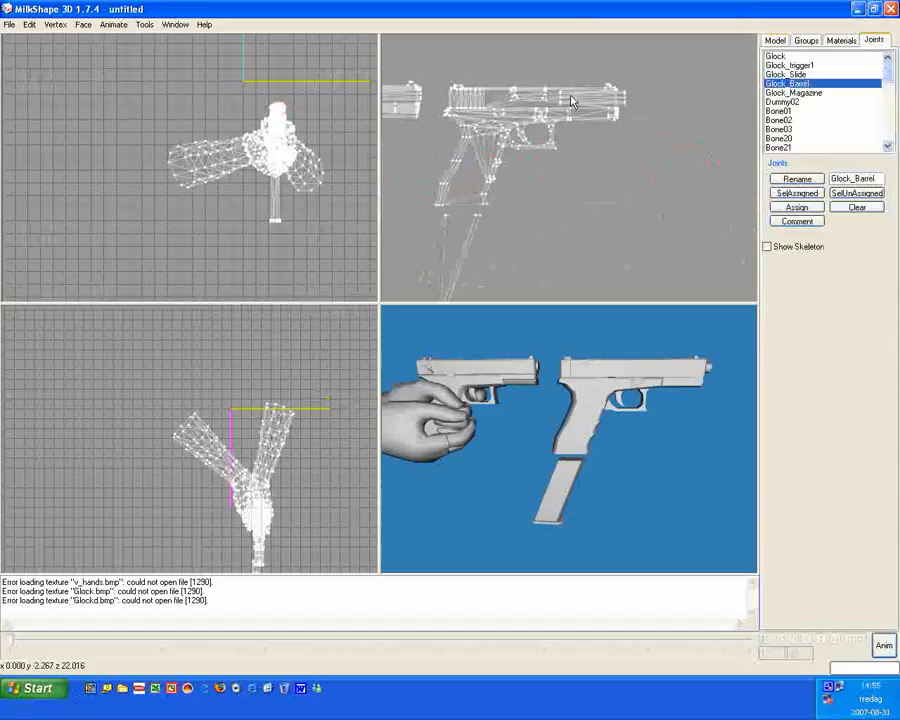
pyautogui.keyDown('ctrl'); pyautogui.moveTo(583, 117); pyautogui.dragTo(735, 197); pyautogui.keyUp('ctrl')
pyautogui.keyDown('ctrl'); pyautogui.moveTo(661, 172); pyautogui.dragTo(595, 187); pyautogui.keyUp('ctrl')
pyautogui.scroll(3, 603, 185)
pyautogui.scroll(2, 619, 232)
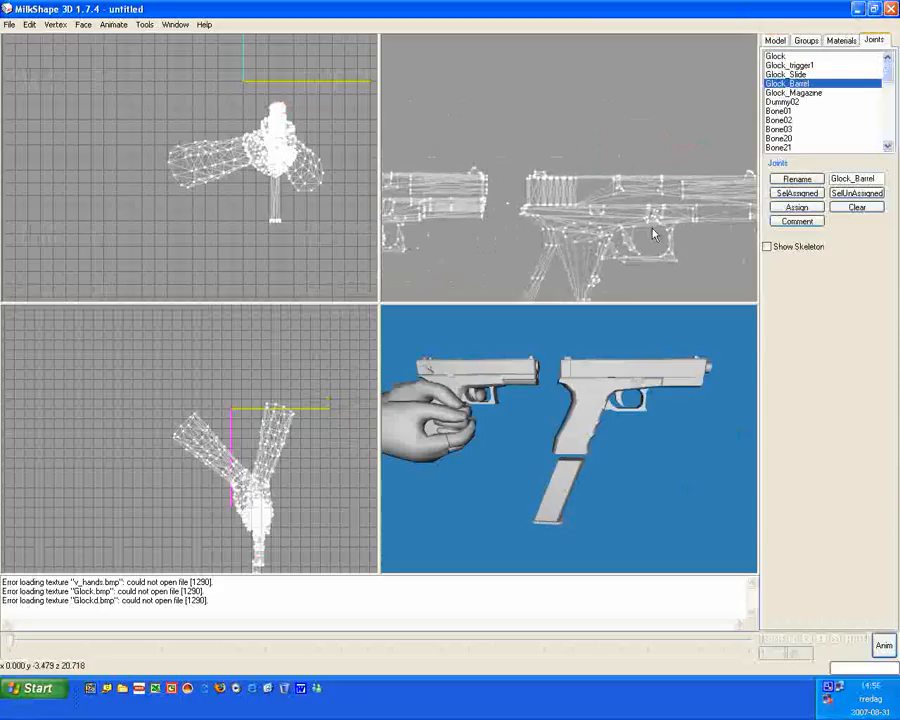
pyautogui.keyDown('ctrl'); pyautogui.moveTo(651, 231); pyautogui.dragTo(608, 210); pyautogui.keyUp('ctrl')
pyautogui.click(774, 196)
pyautogui.moveTo(532, 202)
pyautogui.keyDown('ctrl'); pyautogui.mouseDown()
pyautogui.moveTo(732, 198)
pyautogui.moveTo(520, 218)
pyautogui.mouseUp(); pyautogui.keyUp('ctrl')
pyautogui.click(775, 40)
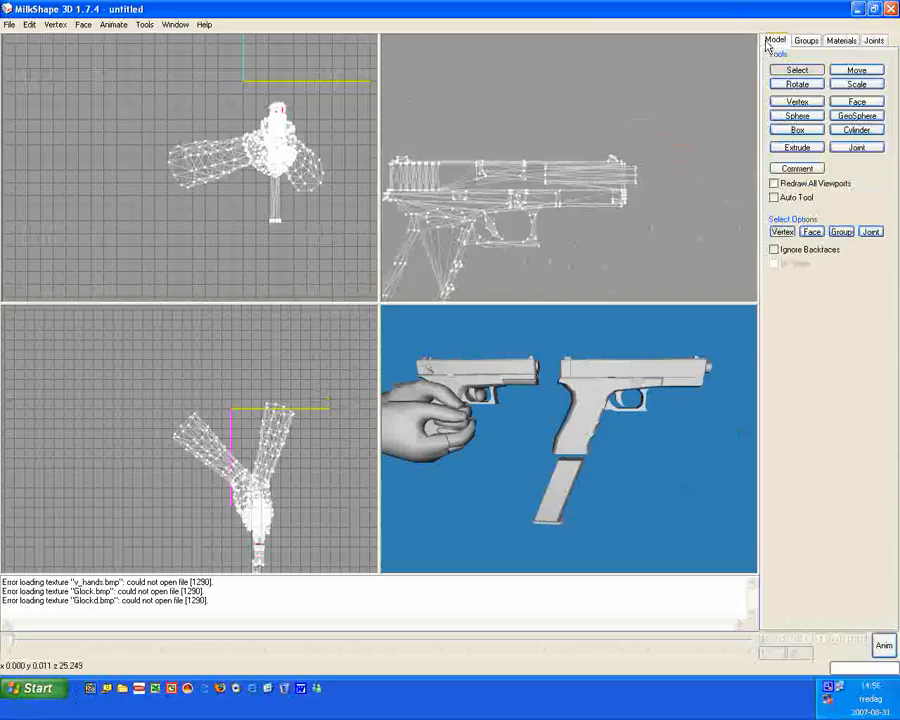
# Select the rear and front end vertices of the custom Glock's barrel inside the slide.
pyautogui.moveTo(607, 175)
pyautogui.keyDown('ctrl'); pyautogui.mouseDown()
pyautogui.moveTo(525, 178)
pyautogui.moveTo(875, 182)
pyautogui.moveTo(556, 186)
pyautogui.moveTo(850, 185)
pyautogui.moveTo(645, 183)
pyautogui.moveTo(574, 171)
pyautogui.moveTo(718, 133)
pyautogui.moveTo(599, 197)
pyautogui.moveTo(575, 240)
pyautogui.moveTo(600, 195)
pyautogui.mouseUp(); pyautogui.keyUp('ctrl')
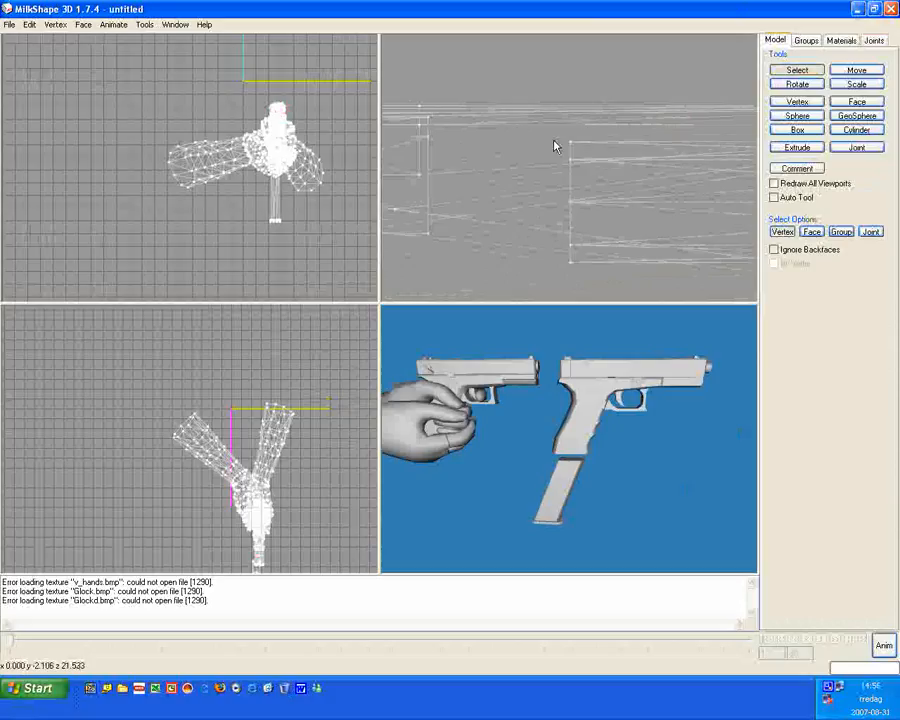
pyautogui.moveTo(549, 133); pyautogui.dragTo(595, 282)
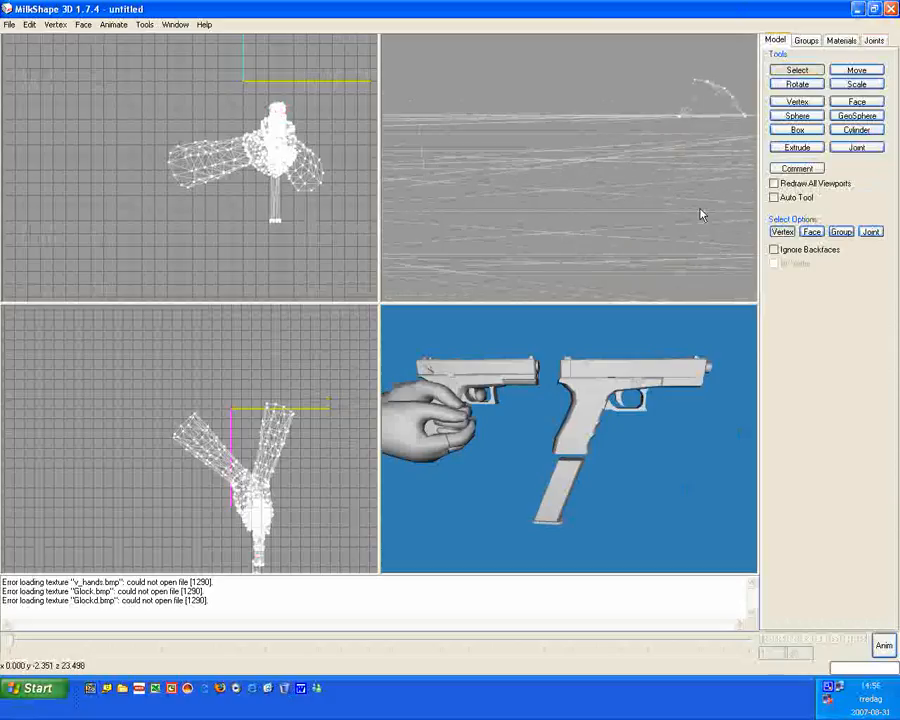
pyautogui.keyDown('shift'); pyautogui.moveTo(700, 214); pyautogui.dragTo(577, 187); pyautogui.keyUp('shift')
pyautogui.moveTo(712, 118); pyautogui.dragTo(740, 256)
pyautogui.keyDown('shift'); pyautogui.moveTo(615, 131); pyautogui.dragTo(594, 151); pyautogui.keyUp('shift')
pyautogui.scroll(-5, 498, 160)
pyautogui.scroll(5, 510, 144)
pyautogui.scroll(-1, 600, 150)
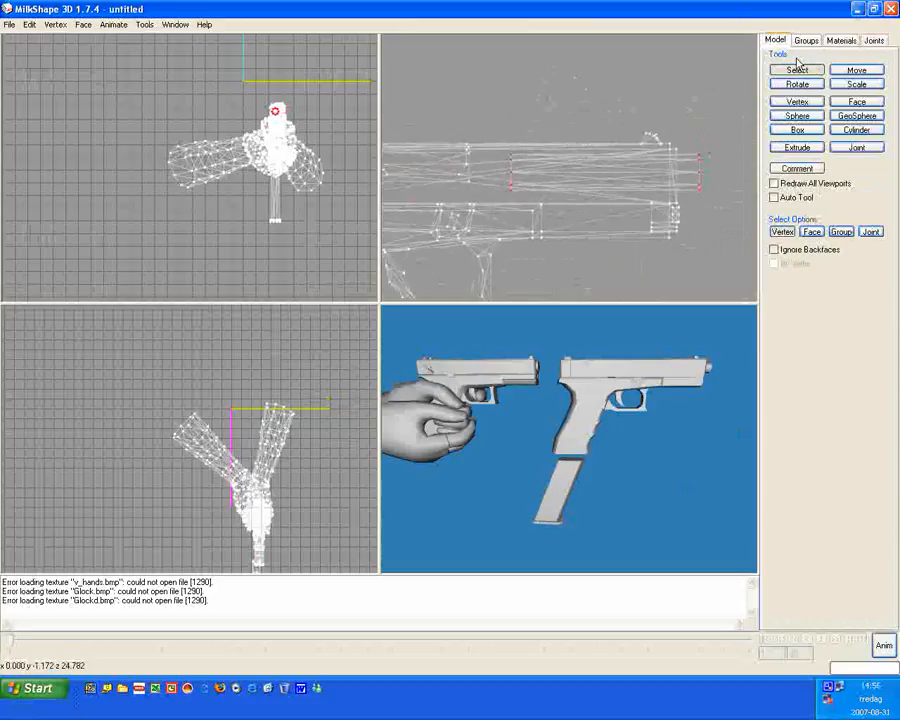
# Try moving the selected barrel forward and up out of the slide, and undo the move.
pyautogui.click(862, 74)
pyautogui.moveTo(666, 172); pyautogui.dragTo(713, 172)
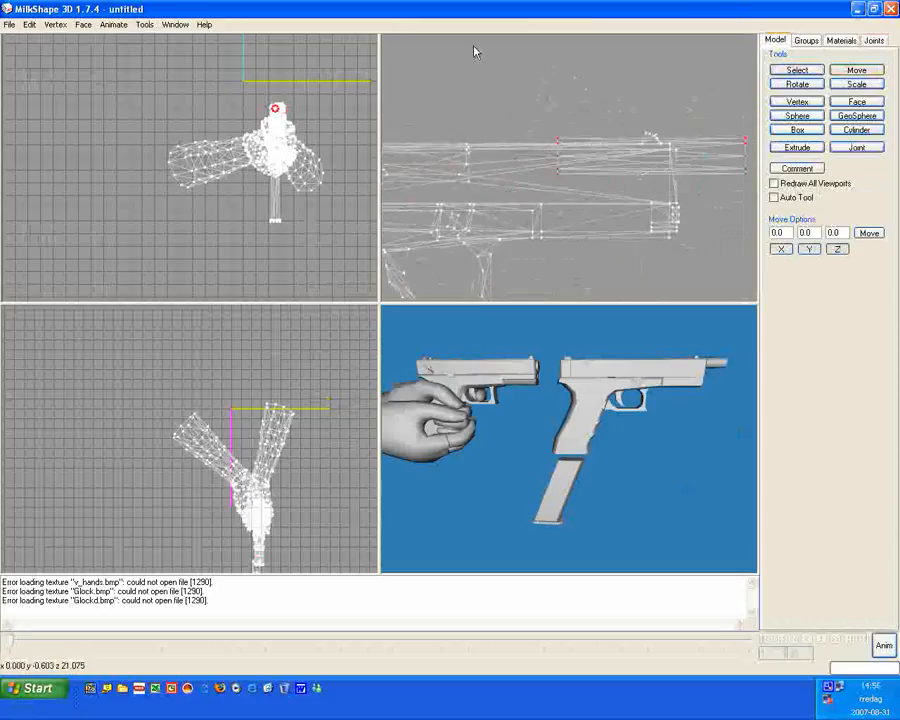
pyautogui.click(29, 24)
pyautogui.click(42, 40)
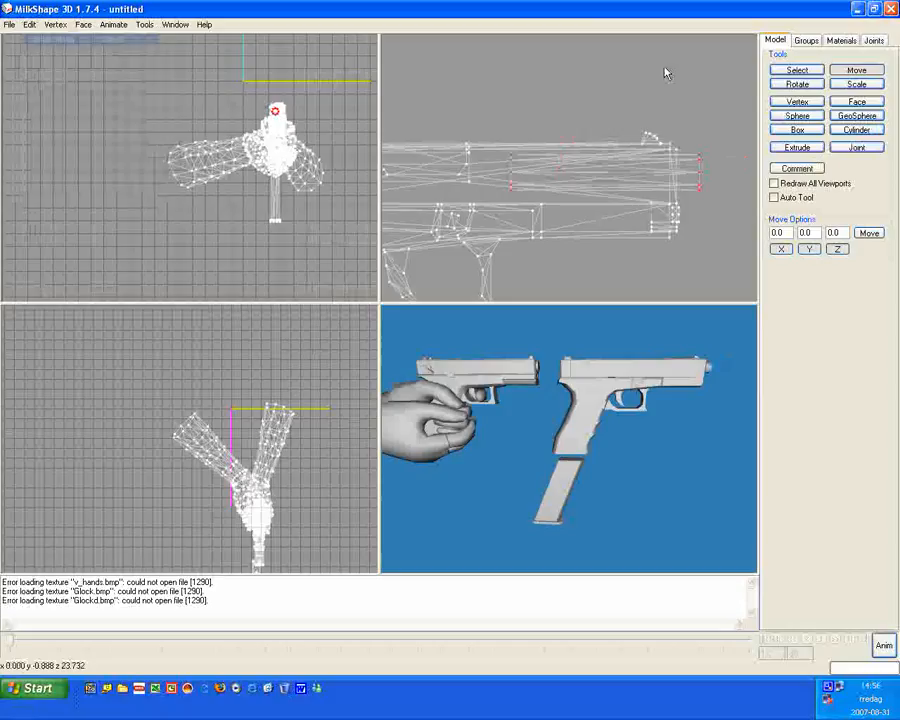
# Assign the selected barrel vertices to the Glock_Barrel joint.
pyautogui.click(873, 40)
pyautogui.click(805, 209)
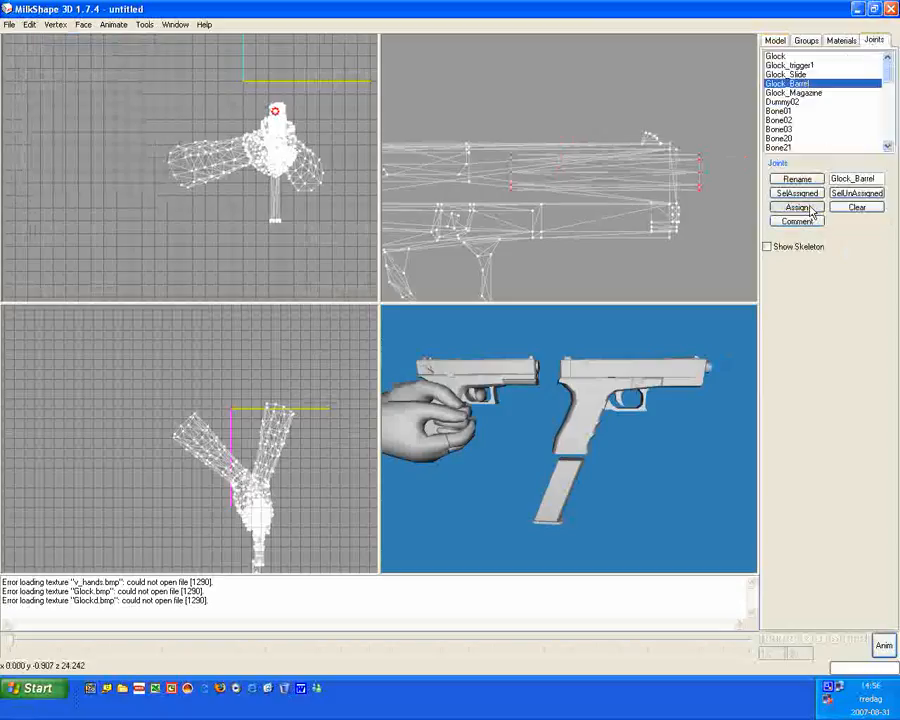
pyautogui.scroll(-3, 628, 192)
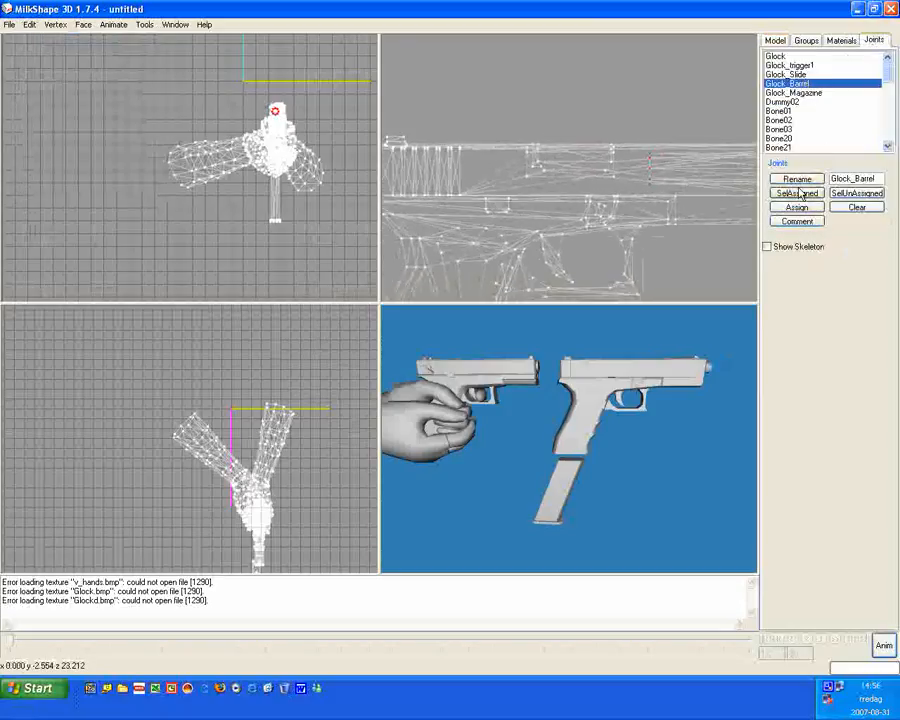
# Select the vertices of the custom Glock's separate magazine and assign them to the Glock_Magazine joint.
pyautogui.scroll(-3, 560, 188)
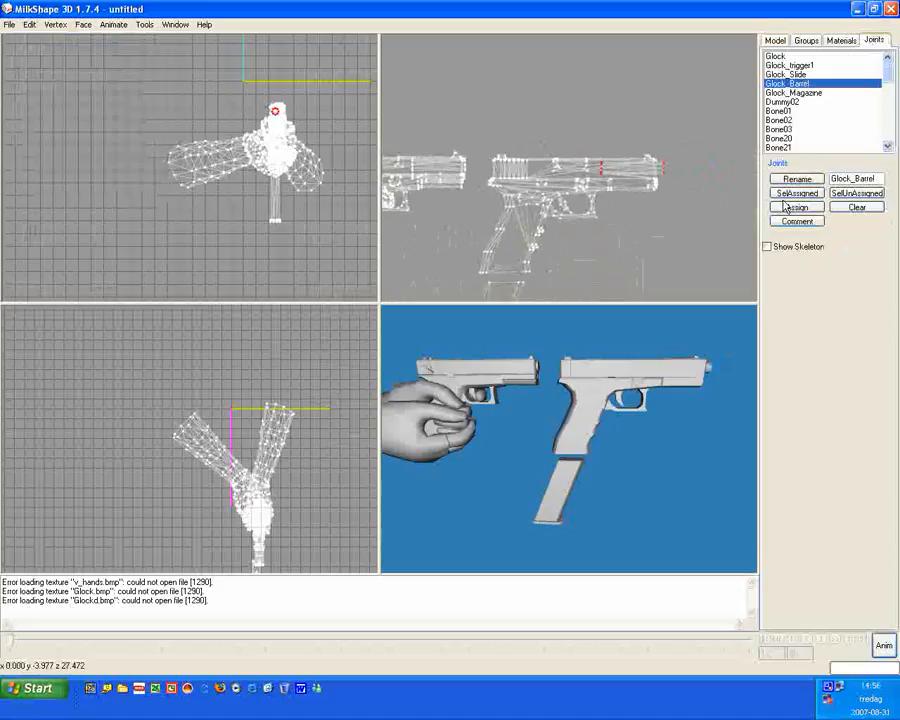
pyautogui.scroll(-2, 558, 188)
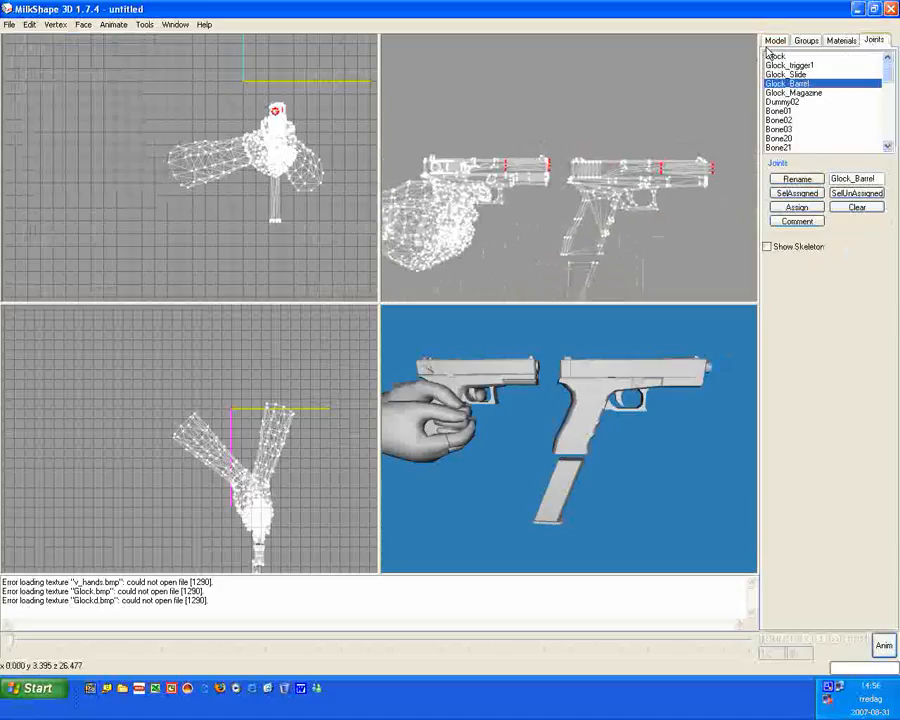
pyautogui.click(773, 41)
pyautogui.click(874, 41)
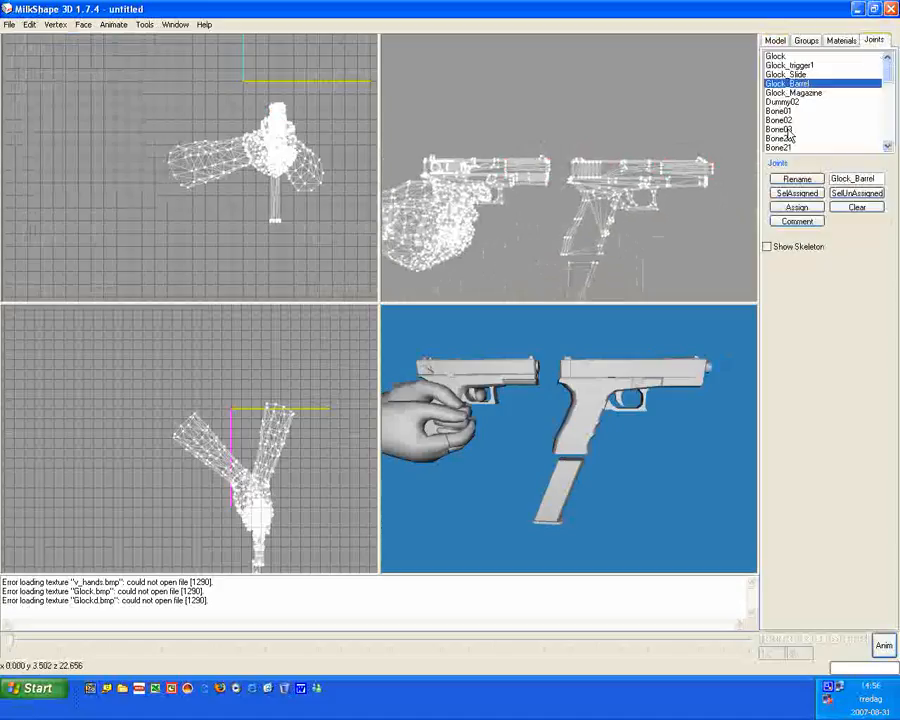
pyautogui.click(815, 93)
pyautogui.keyDown('ctrl'); pyautogui.moveTo(592, 163); pyautogui.dragTo(583, 89); pyautogui.keyUp('ctrl')
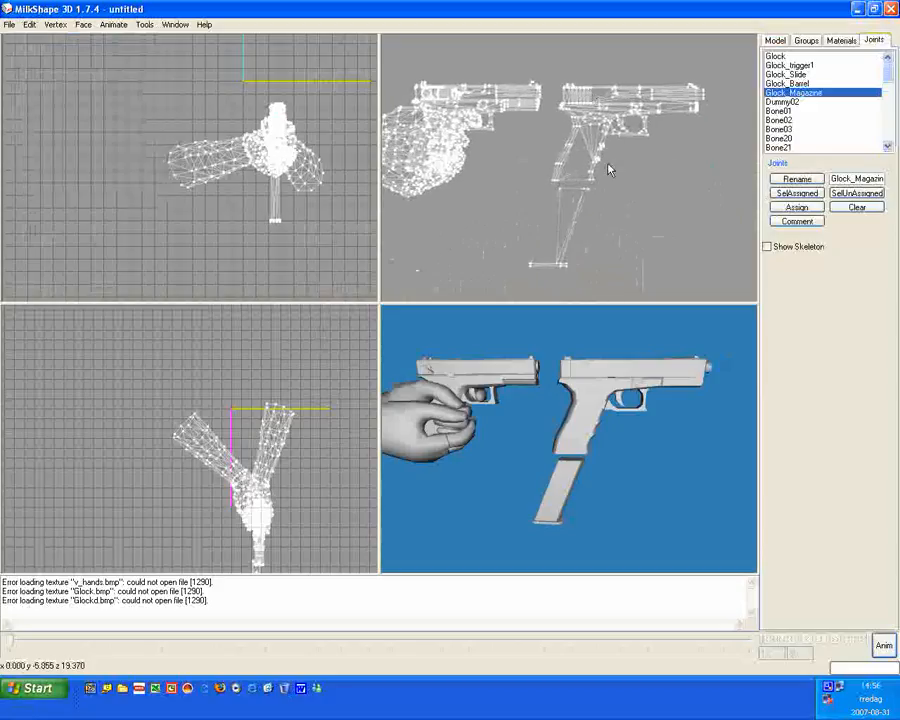
pyautogui.click(776, 41)
pyautogui.moveTo(634, 278); pyautogui.dragTo(512, 191)
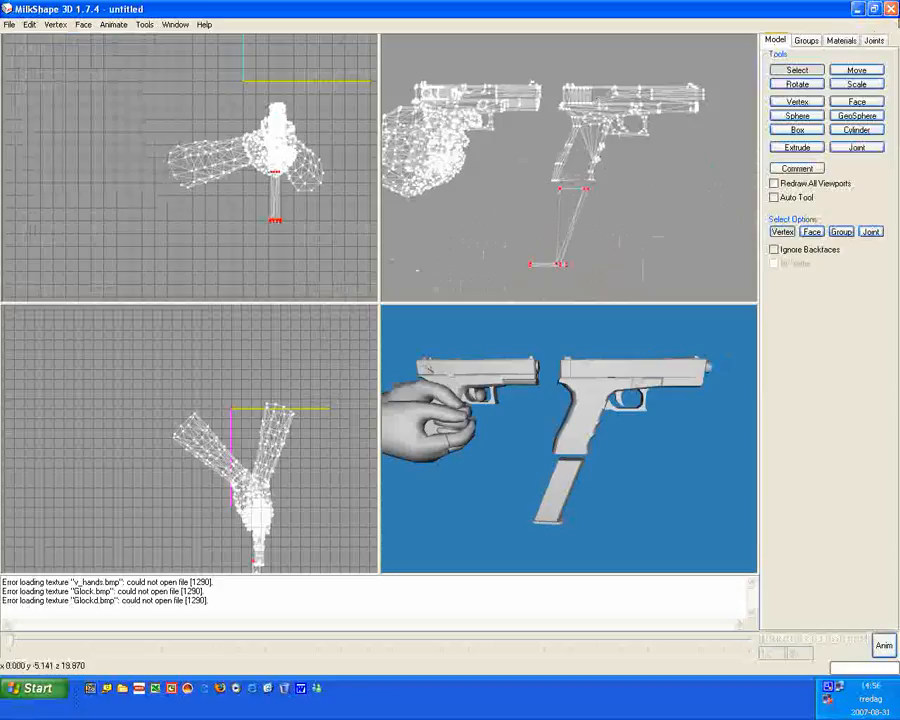
pyautogui.click(875, 41)
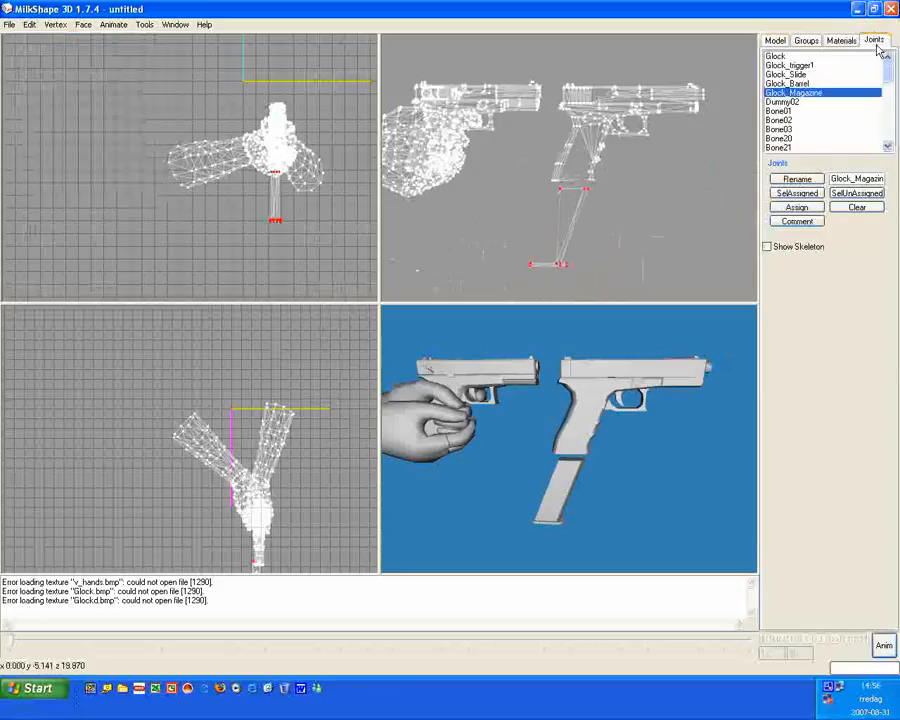
pyautogui.click(811, 210)
# Select all vertices assigned to the Glock_Magazine joint to check the magazine's assignment.
pyautogui.click(776, 41)
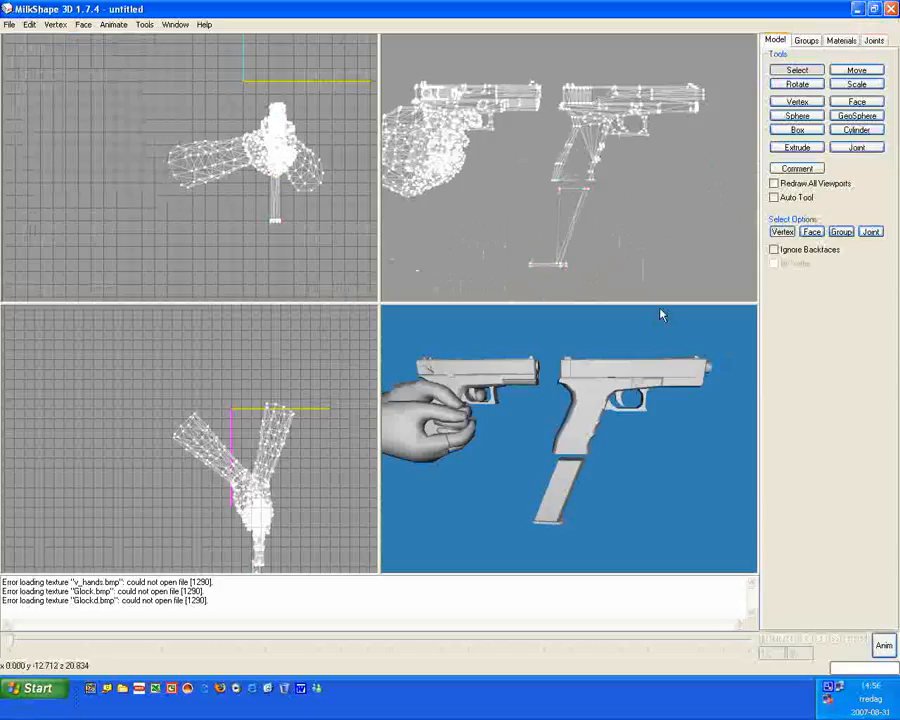
pyautogui.moveTo(683, 264); pyautogui.dragTo(534, 207)
pyautogui.click(875, 41)
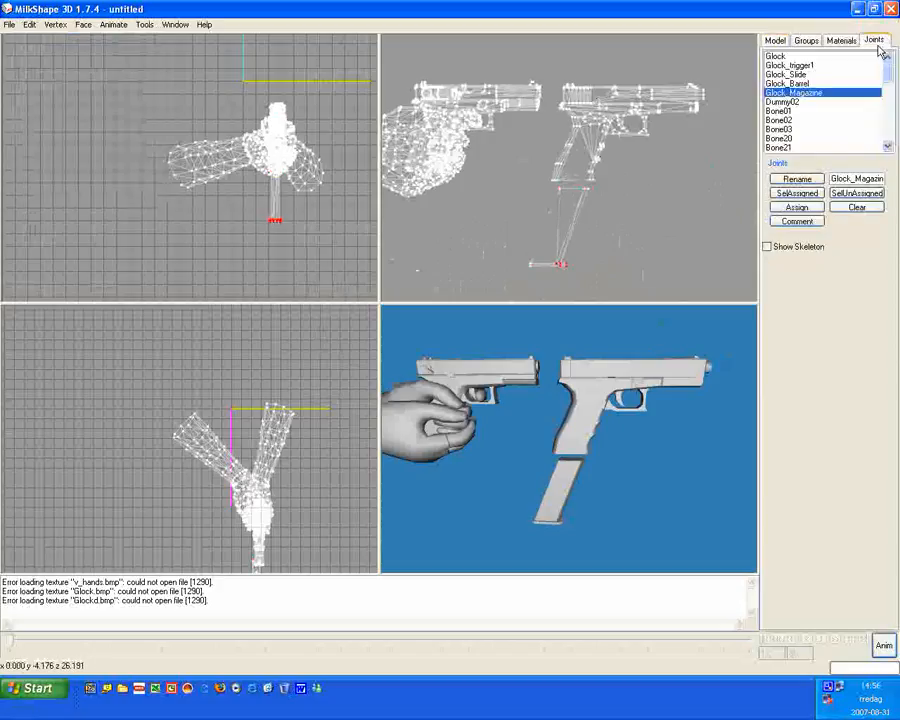
pyautogui.click(797, 193)
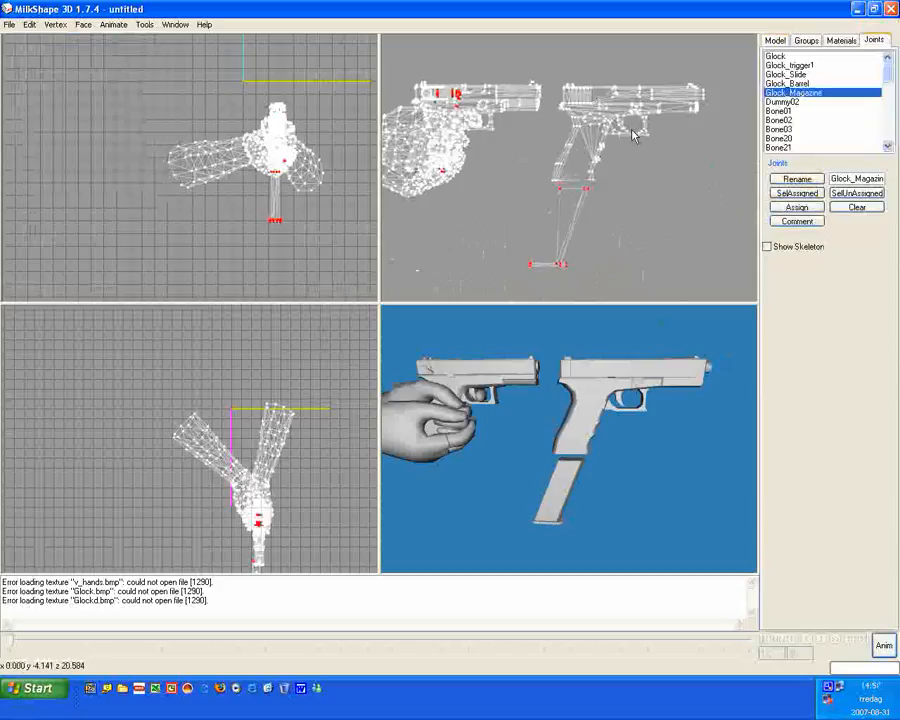
# Select only the custom magazine's vertices and move them up into the pistol's grip.
pyautogui.click(776, 42)
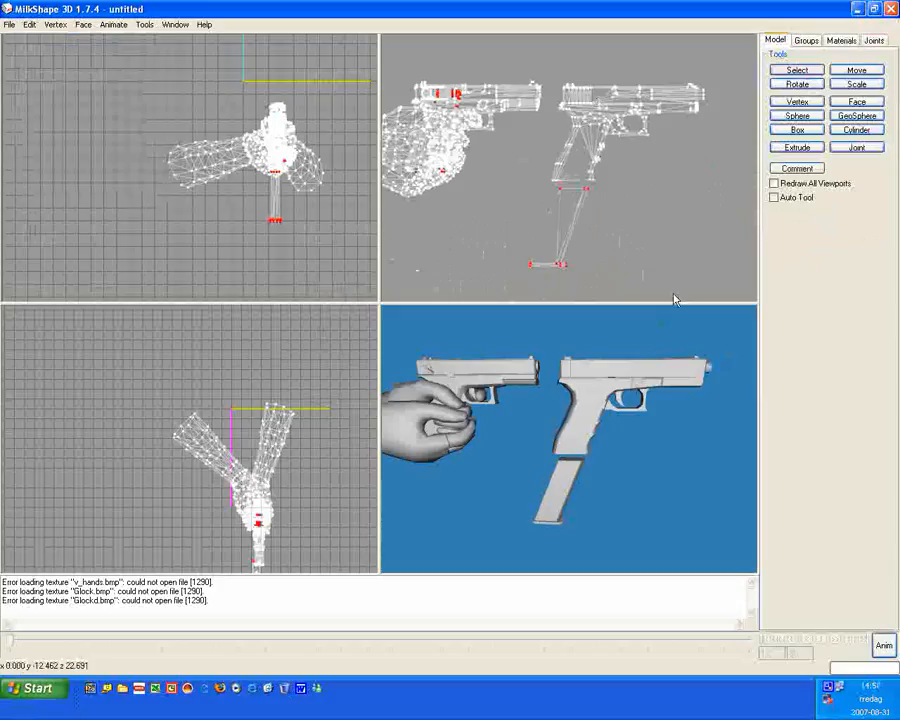
pyautogui.click(795, 71)
pyautogui.click(658, 265)
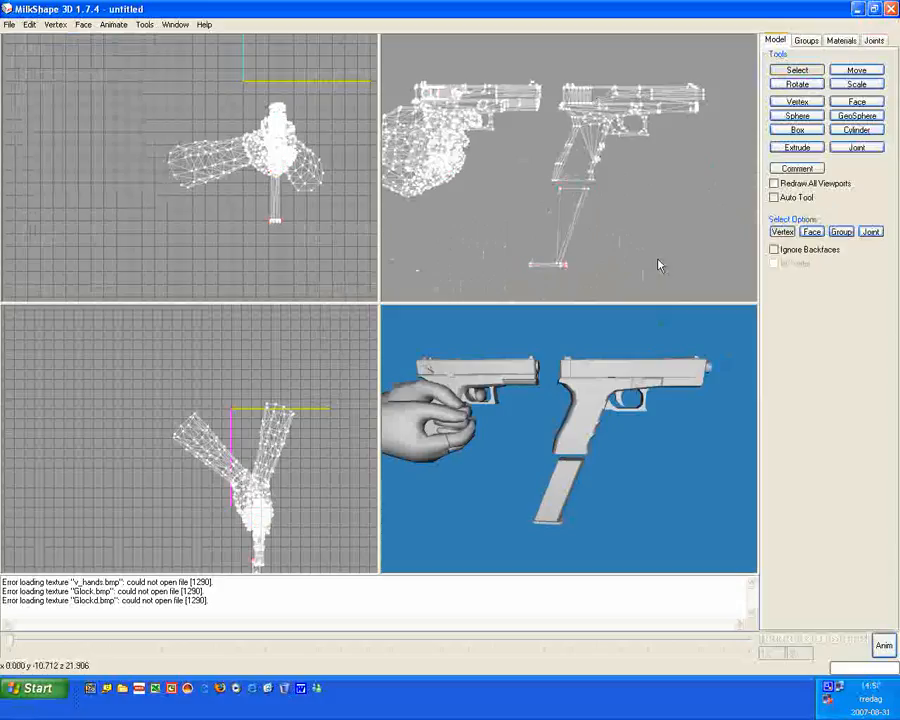
pyautogui.moveTo(601, 418); pyautogui.dragTo(592, 325)
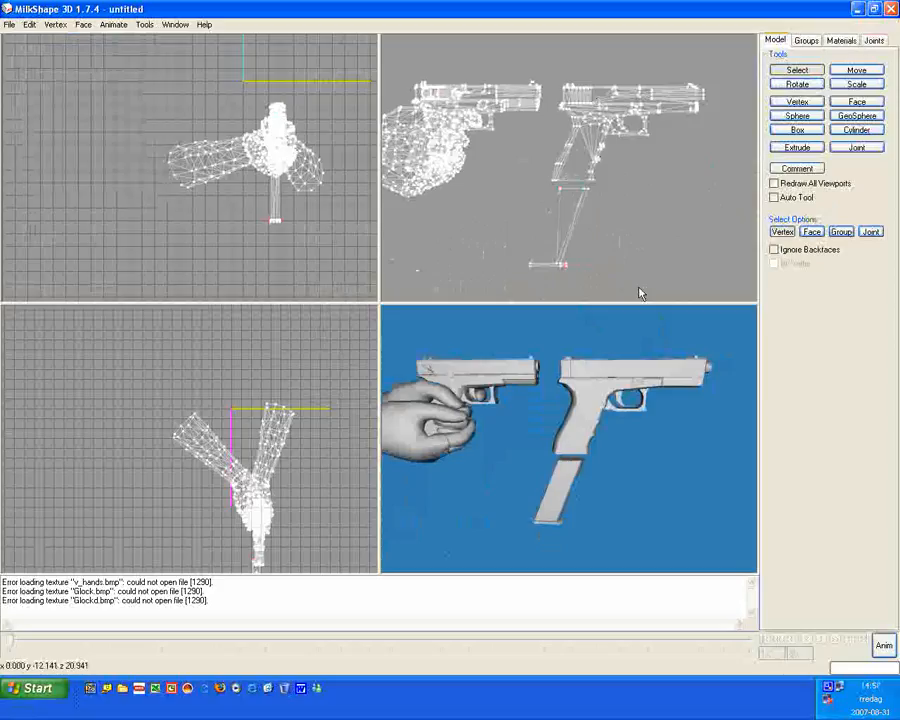
pyautogui.moveTo(648, 316); pyautogui.dragTo(516, 187)
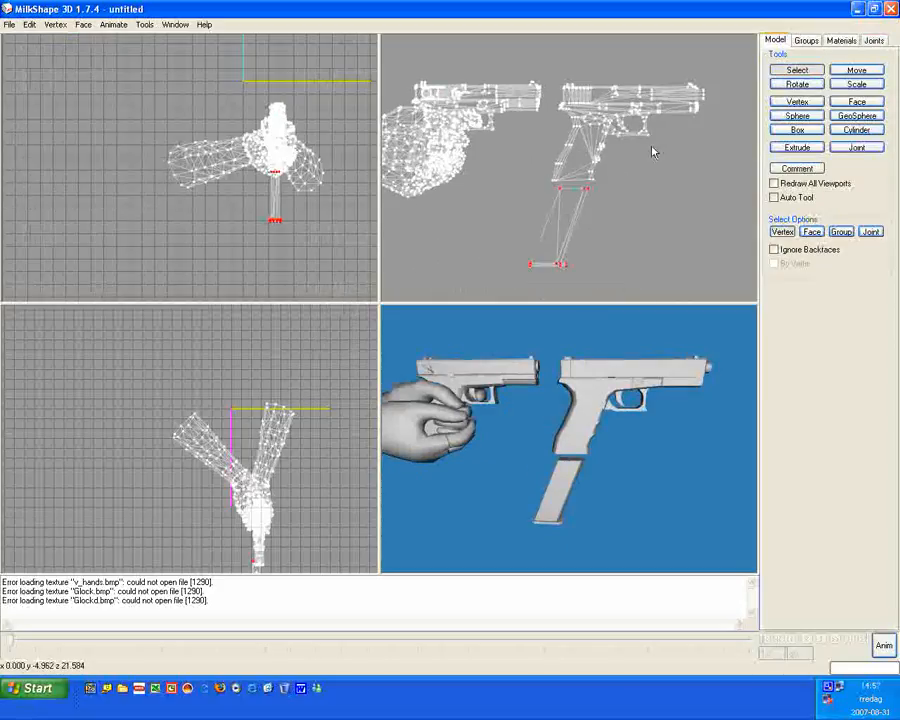
pyautogui.click(858, 72)
pyautogui.moveTo(568, 236); pyautogui.dragTo(593, 148)
pyautogui.scroll(5, 582, 194)
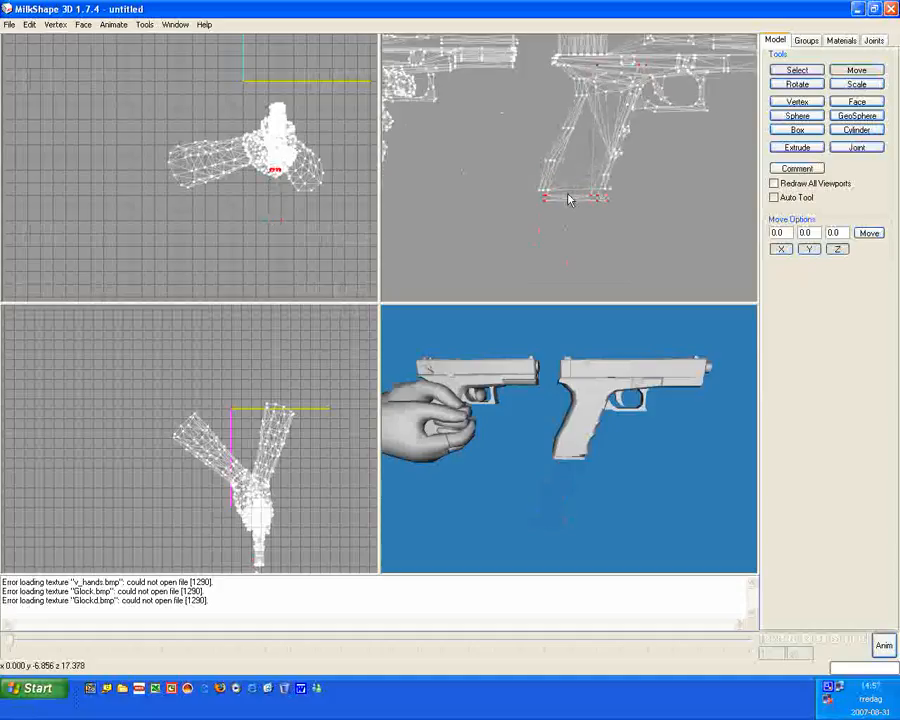
pyautogui.moveTo(580, 207); pyautogui.dragTo(582, 200)
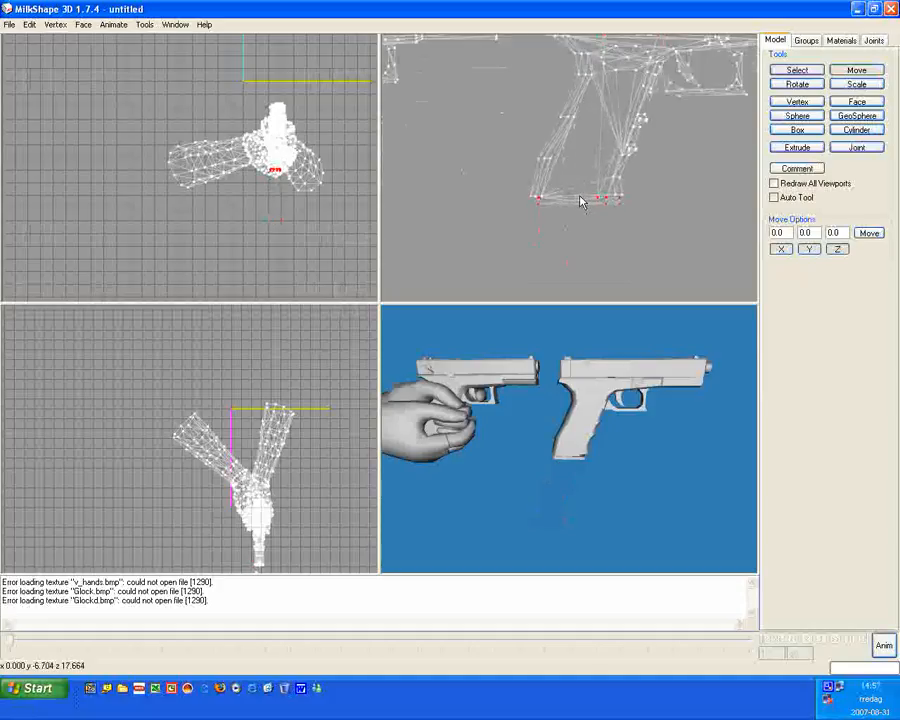
pyautogui.scroll(-5, 574, 236)
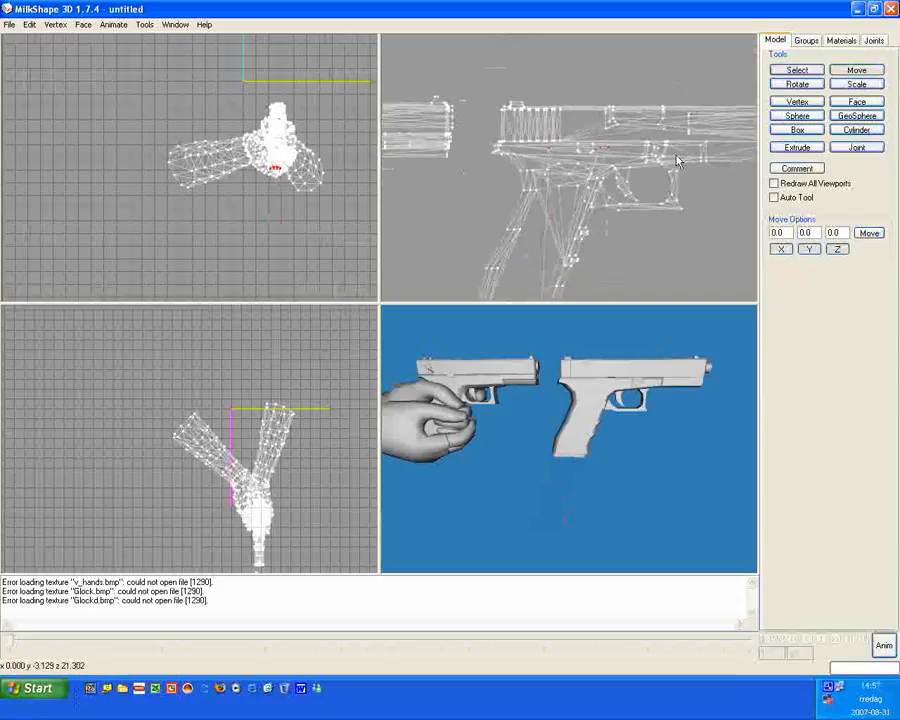
# Select all vertices not assigned to any joint and assign them to the Glock joint.
pyautogui.click(792, 71)
pyautogui.click(876, 41)
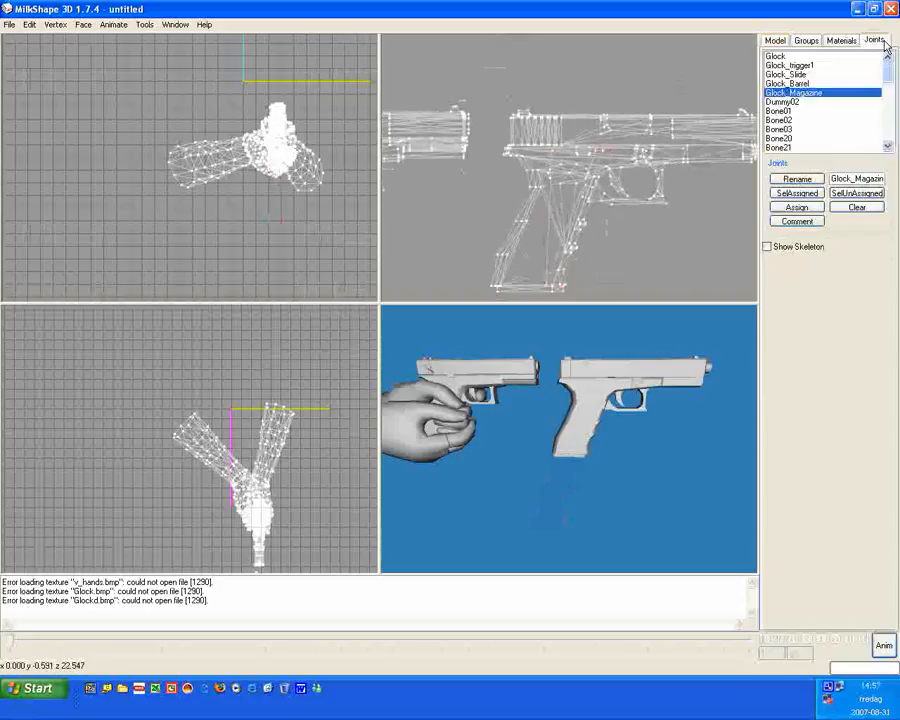
pyautogui.click(788, 57)
pyautogui.scroll(-3, 727, 148)
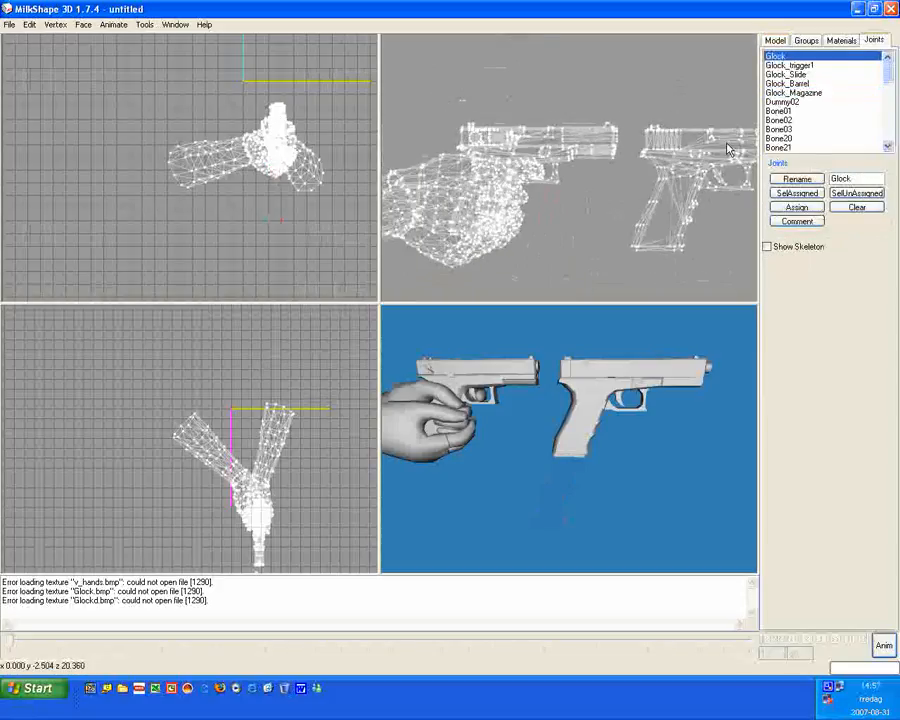
pyautogui.scroll(-3, 727, 148)
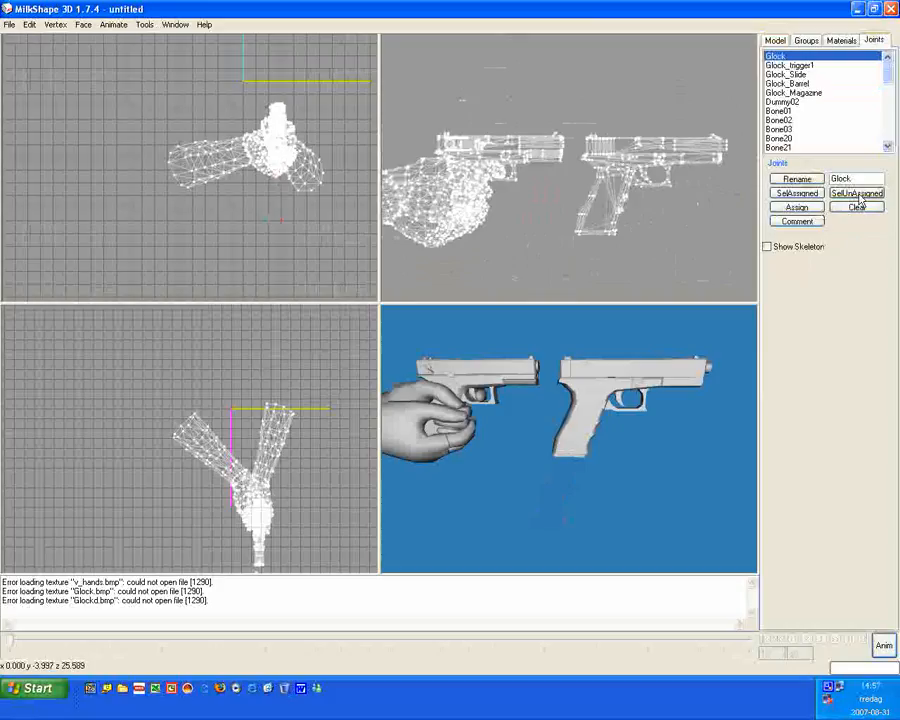
pyautogui.click(858, 195)
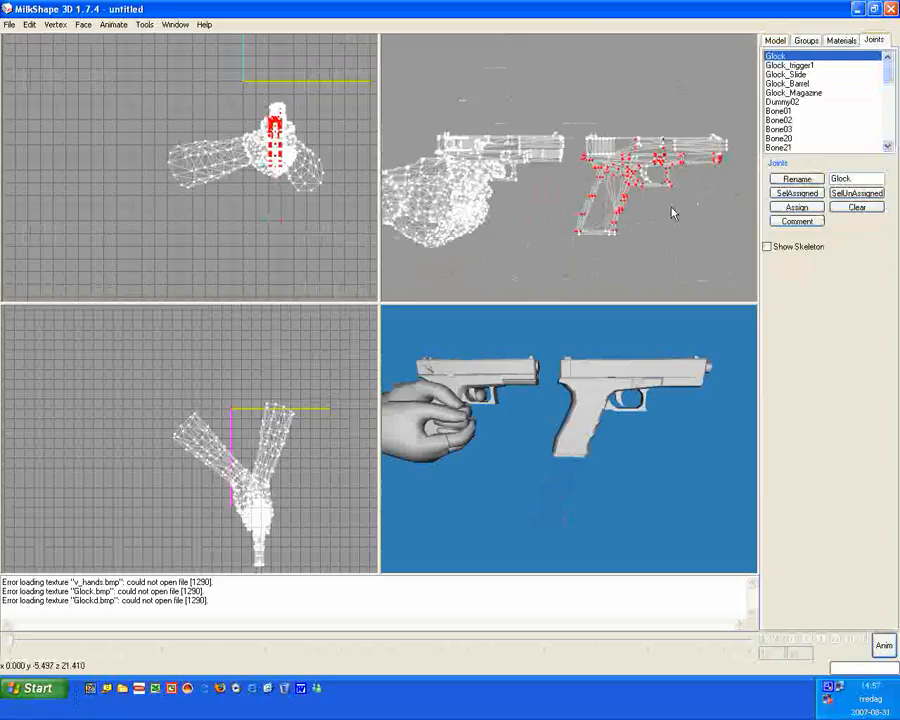
pyautogui.click(803, 211)
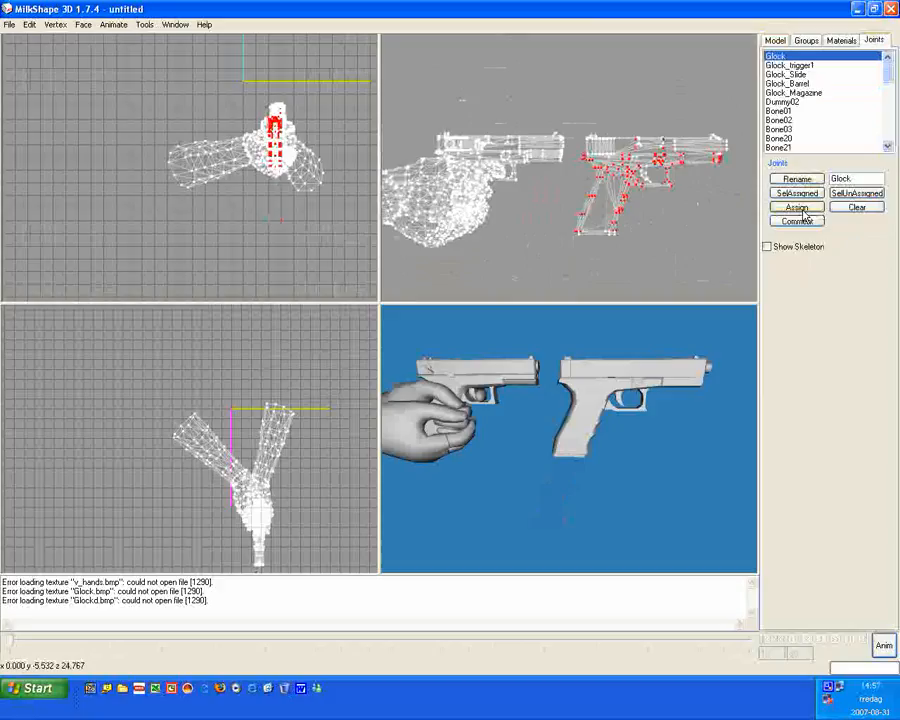
# Select the whole custom pistol and move it back onto the original pistol held in the hands.
pyautogui.click(774, 41)
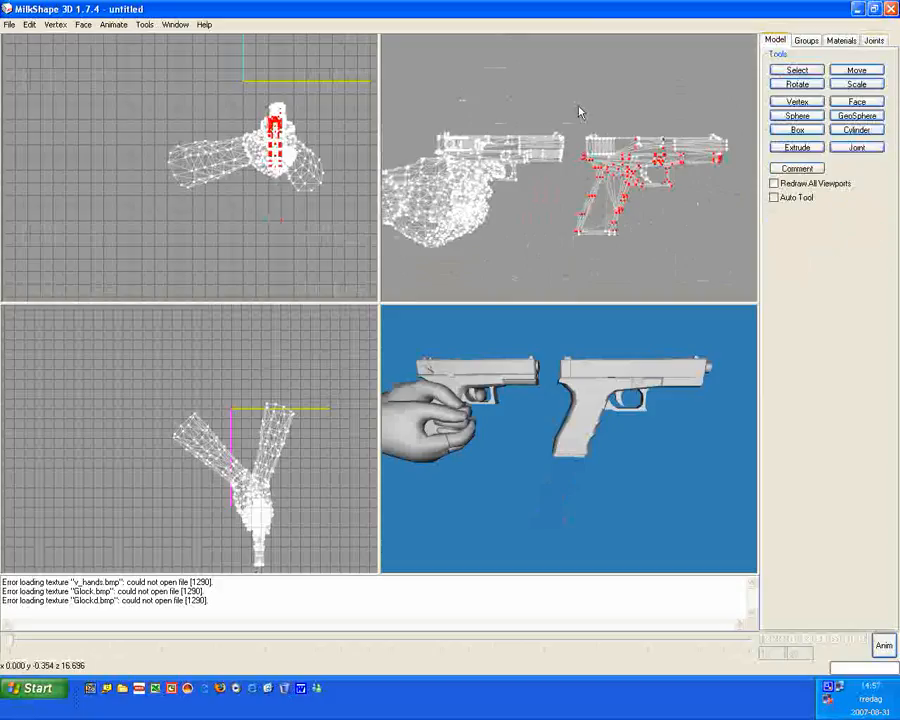
pyautogui.click(874, 41)
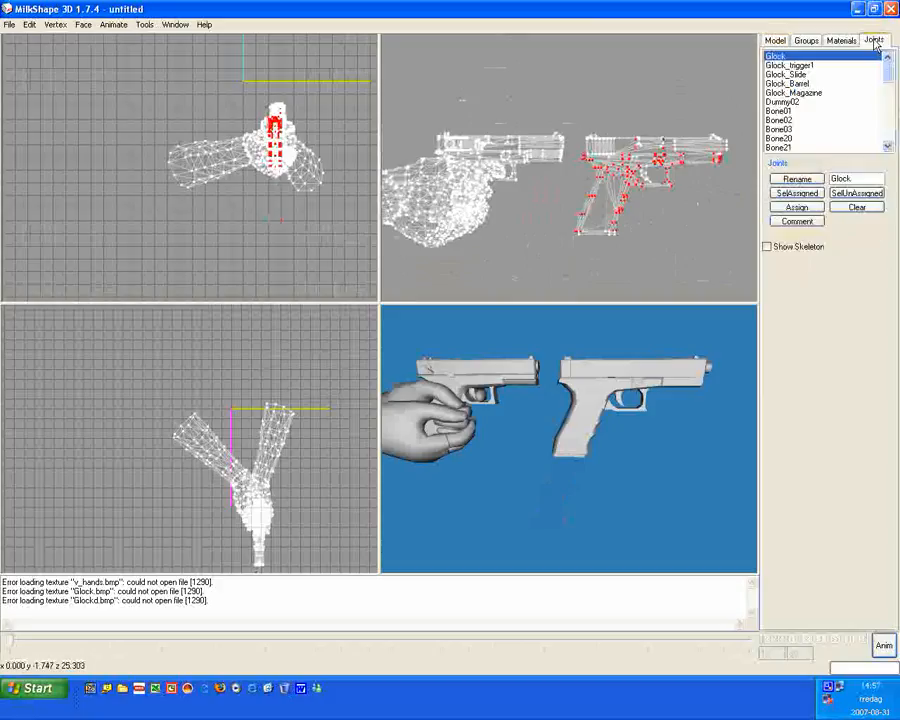
pyautogui.click(774, 42)
pyautogui.click(796, 69)
pyautogui.click(590, 88)
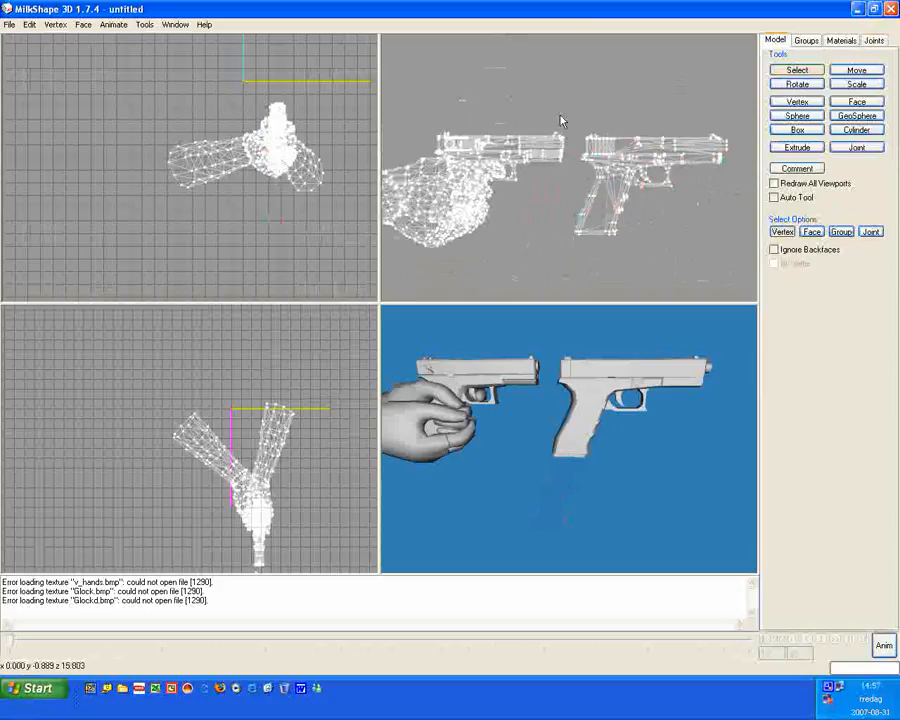
pyautogui.moveTo(576, 108); pyautogui.dragTo(739, 261)
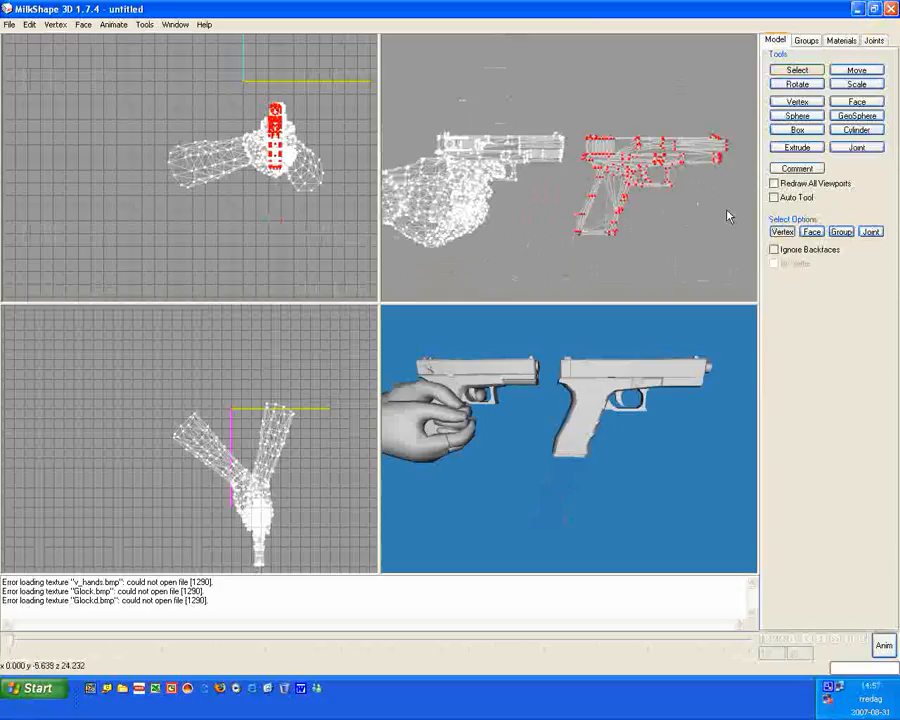
pyautogui.click(857, 70)
pyautogui.moveTo(659, 158); pyautogui.dragTo(508, 158)
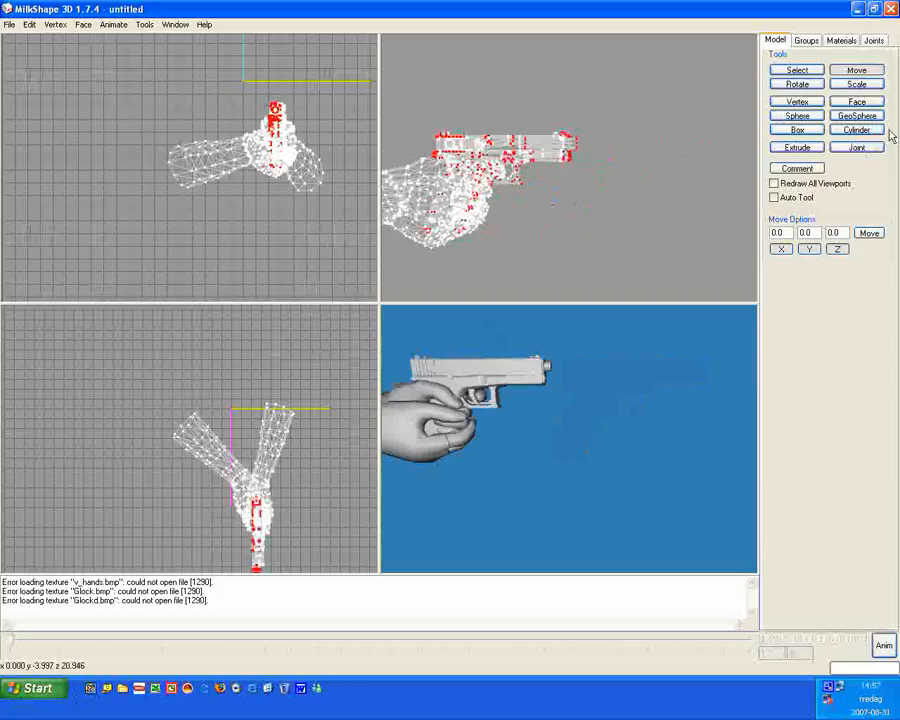
# Try stretching the custom pistol lengthwise with the Scale tool, and undo the scaling.
pyautogui.click(848, 85)
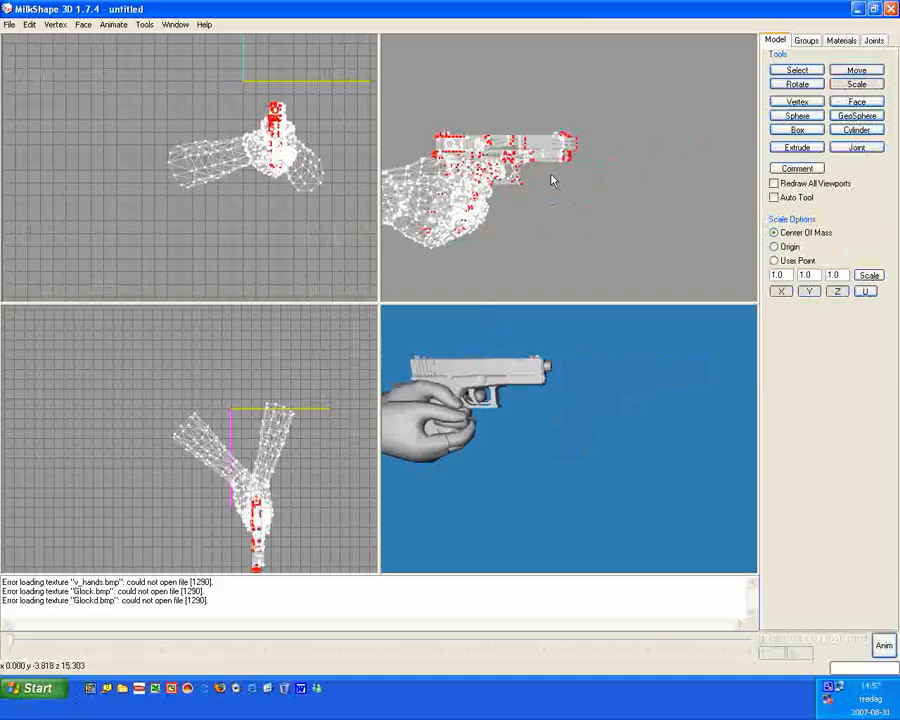
pyautogui.moveTo(476, 141); pyautogui.dragTo(898, 148)
pyautogui.moveTo(597, 401)
pyautogui.mouseDown()
pyautogui.moveTo(613, 396)
pyautogui.moveTo(601, 404)
pyautogui.mouseUp()
pyautogui.click(31, 24)
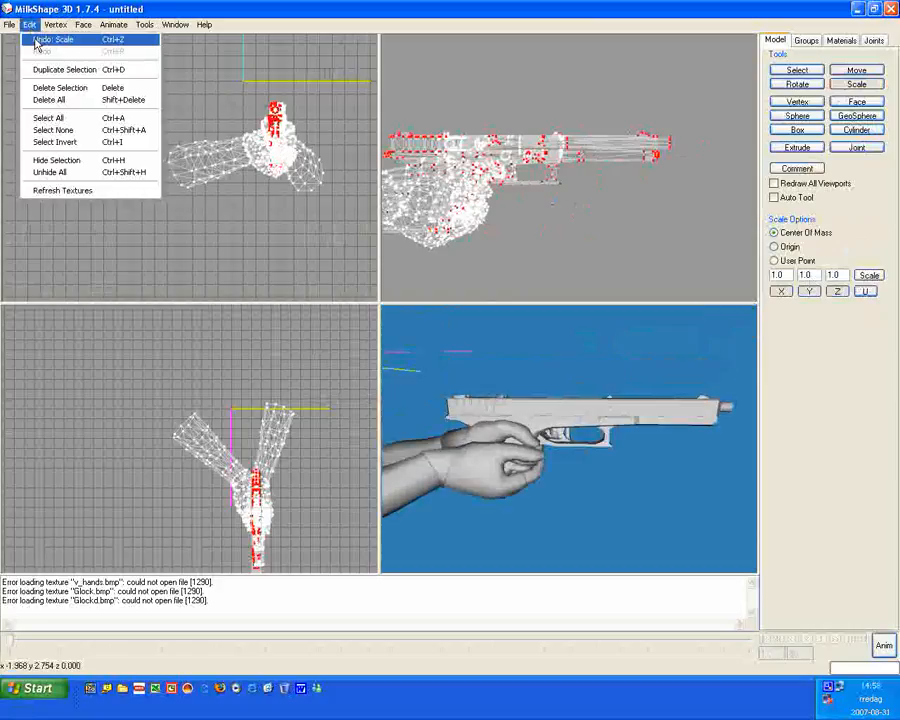
pyautogui.click(50, 38)
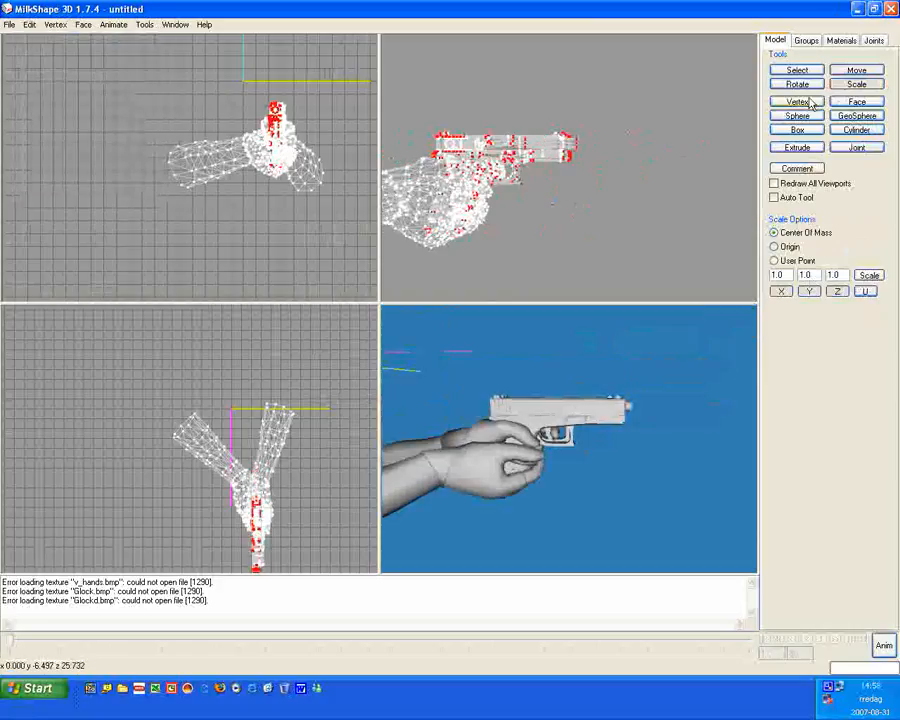
pyautogui.click(805, 40)
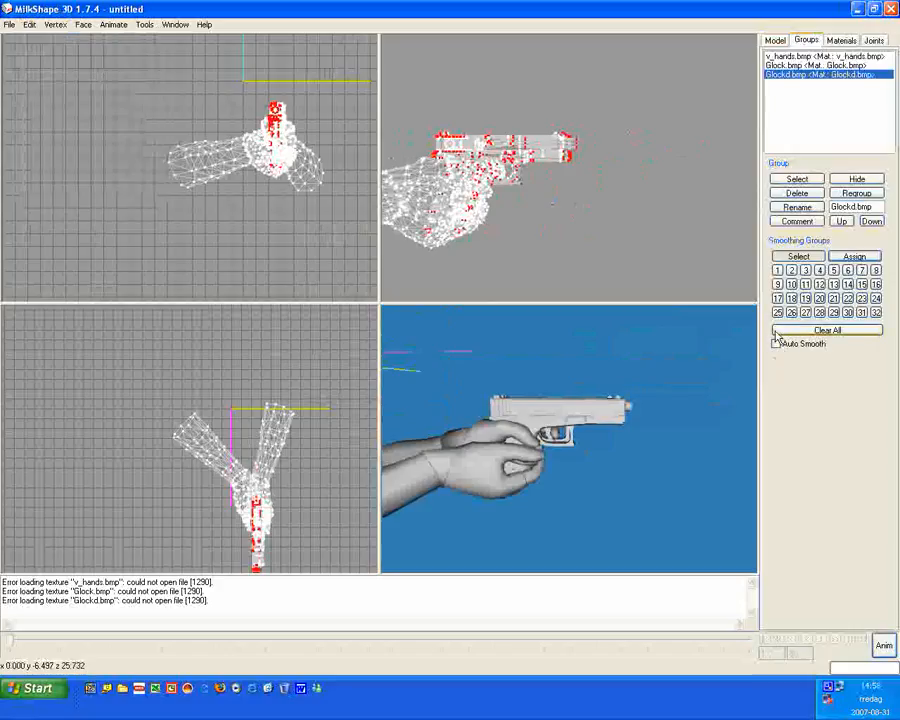
pyautogui.click(775, 40)
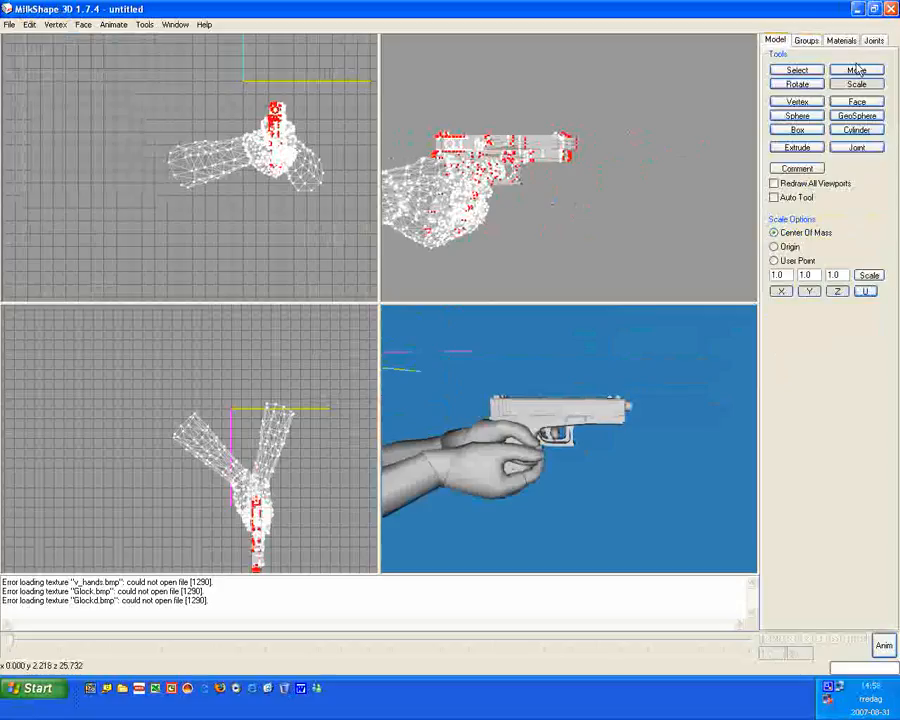
pyautogui.click(873, 40)
pyautogui.click(775, 41)
# Move the selected custom pistol slightly sideways and forward so that it lines up with the original pistol in the hands.
pyautogui.keyDown('ctrl'); pyautogui.moveTo(456, 186); pyautogui.dragTo(506, 219); pyautogui.keyUp('ctrl')
pyautogui.click(795, 72)
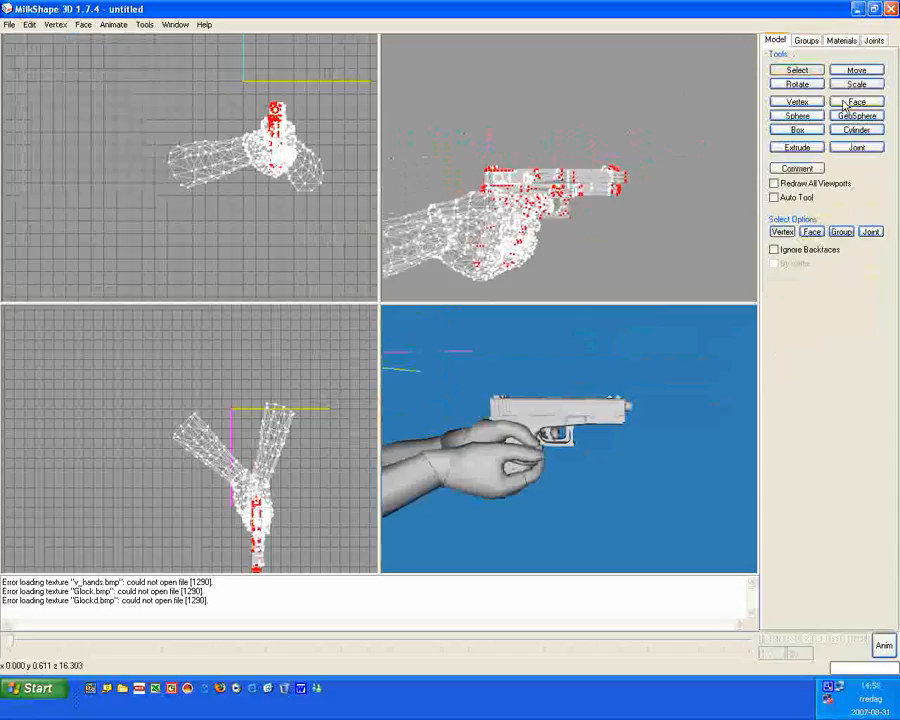
pyautogui.click(856, 70)
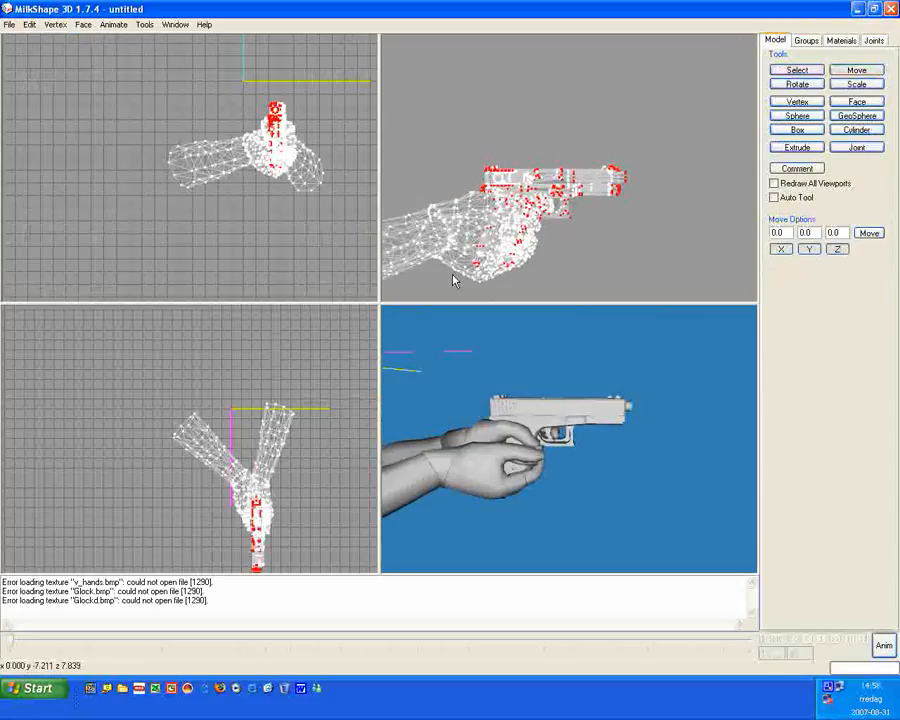
pyautogui.scroll(5, 262, 450)
pyautogui.keyDown('ctrl'); pyautogui.moveTo(257, 479); pyautogui.dragTo(165, 319); pyautogui.keyUp('ctrl')
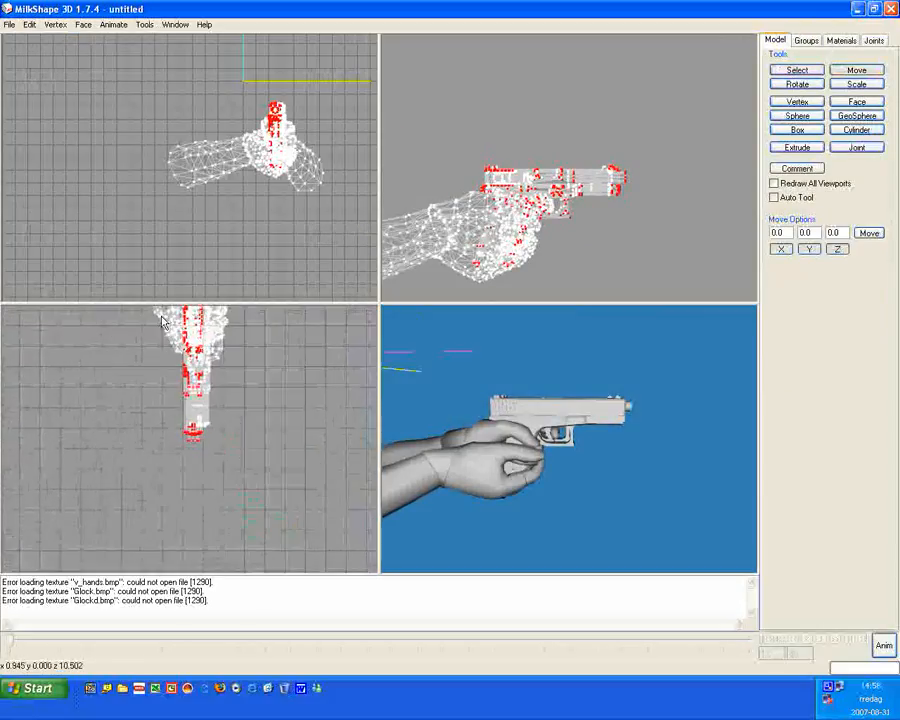
pyautogui.scroll(1, 180, 335)
pyautogui.keyDown('ctrl'); pyautogui.moveTo(197, 355); pyautogui.dragTo(203, 488); pyautogui.keyUp('ctrl')
pyautogui.moveTo(594, 476)
pyautogui.mouseDown()
pyautogui.moveTo(639, 458)
pyautogui.moveTo(476, 446)
pyautogui.moveTo(507, 484)
pyautogui.moveTo(496, 496)
pyautogui.moveTo(488, 438)
pyautogui.mouseUp()
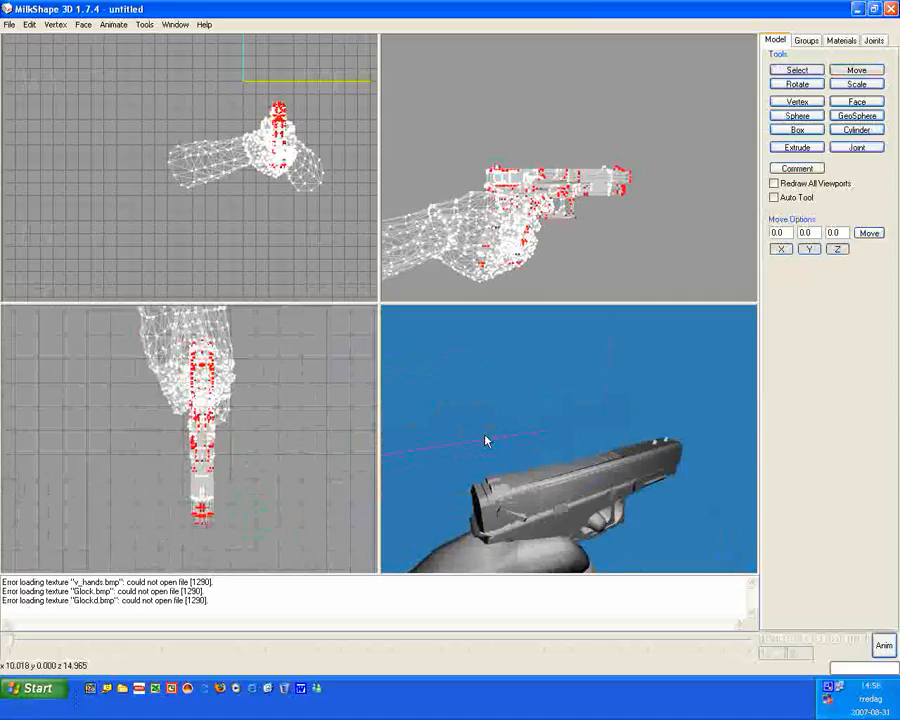
# Move the selected custom pistol slightly backward along the barrel direction to match the original pistol's slide.
pyautogui.click(858, 85)
pyautogui.scroll(4, 650, 218)
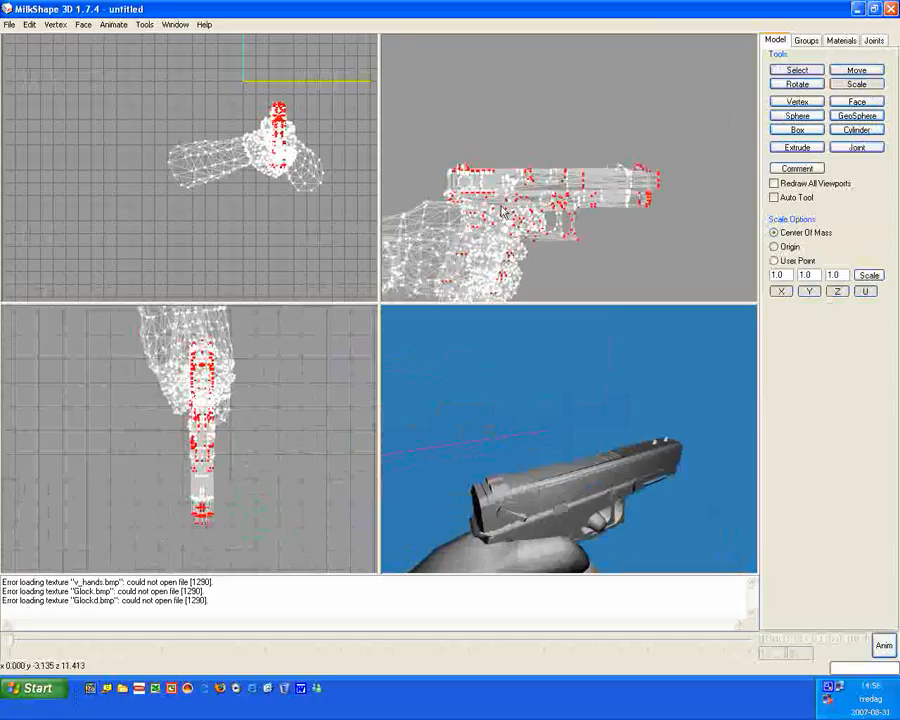
pyautogui.keyDown('ctrl'); pyautogui.moveTo(486, 219); pyautogui.dragTo(482, 185); pyautogui.keyUp('ctrl')
pyautogui.click(855, 71)
pyautogui.moveTo(522, 148); pyautogui.dragTo(516, 148)
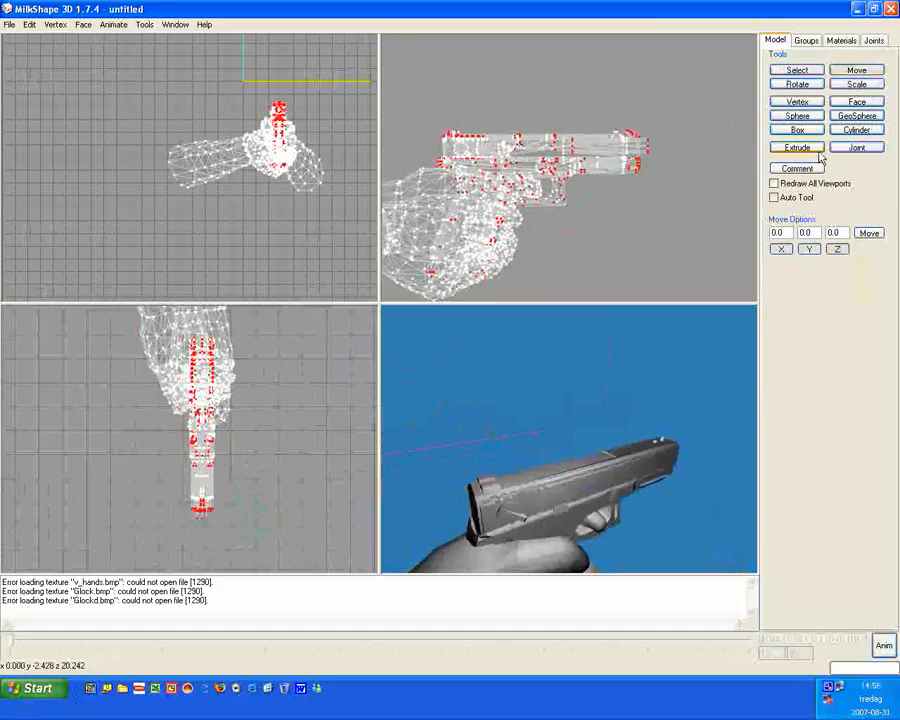
# Try resizing the selected custom pistol with the Scale tool, reset the 3D view to check it, and undo the scaling.
pyautogui.click(856, 84)
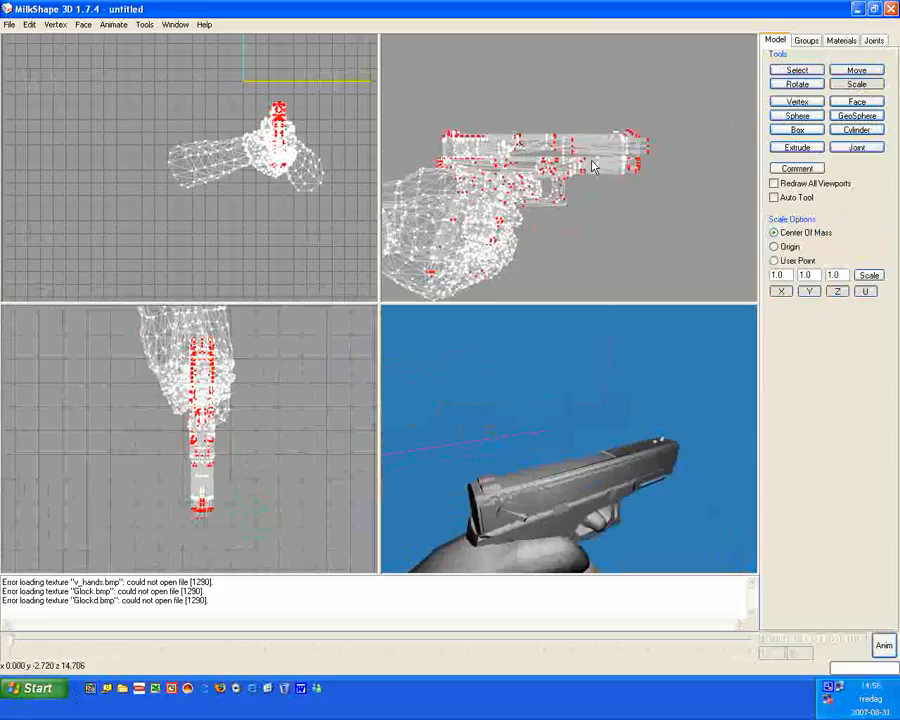
pyautogui.moveTo(586, 166); pyautogui.dragTo(726, 216)
pyautogui.moveTo(519, 362); pyautogui.dragTo(633, 396)
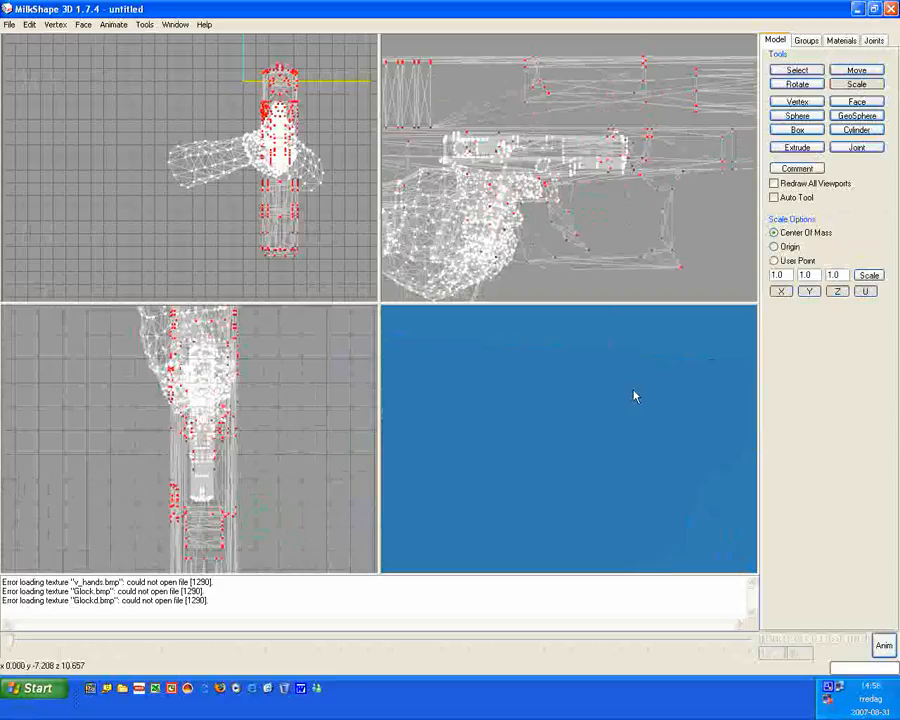
pyautogui.rightClick(523, 399)
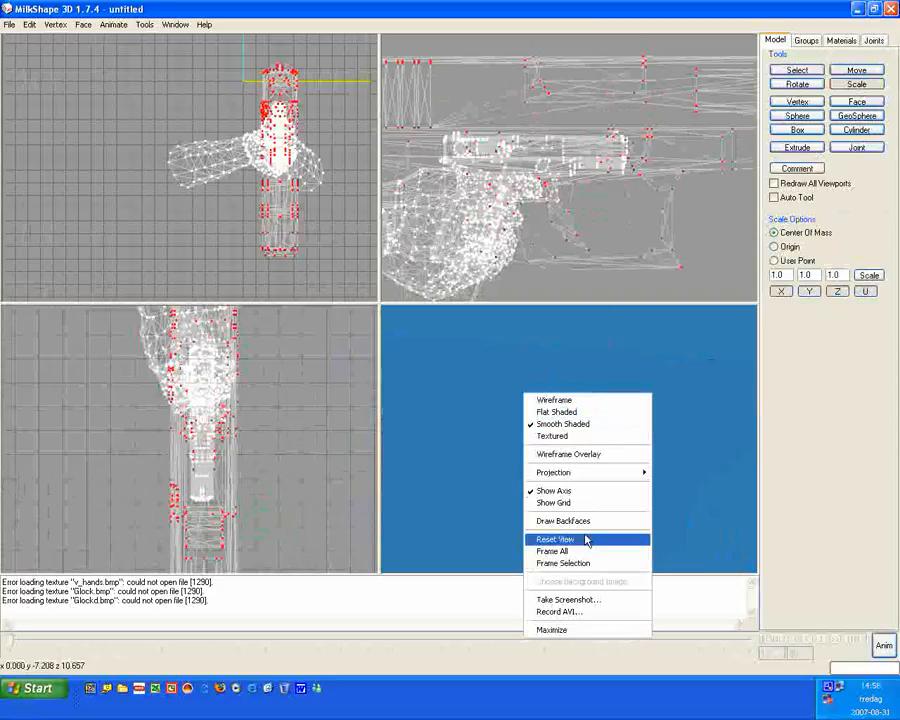
pyautogui.click(588, 538)
pyautogui.moveTo(578, 512); pyautogui.dragTo(512, 514)
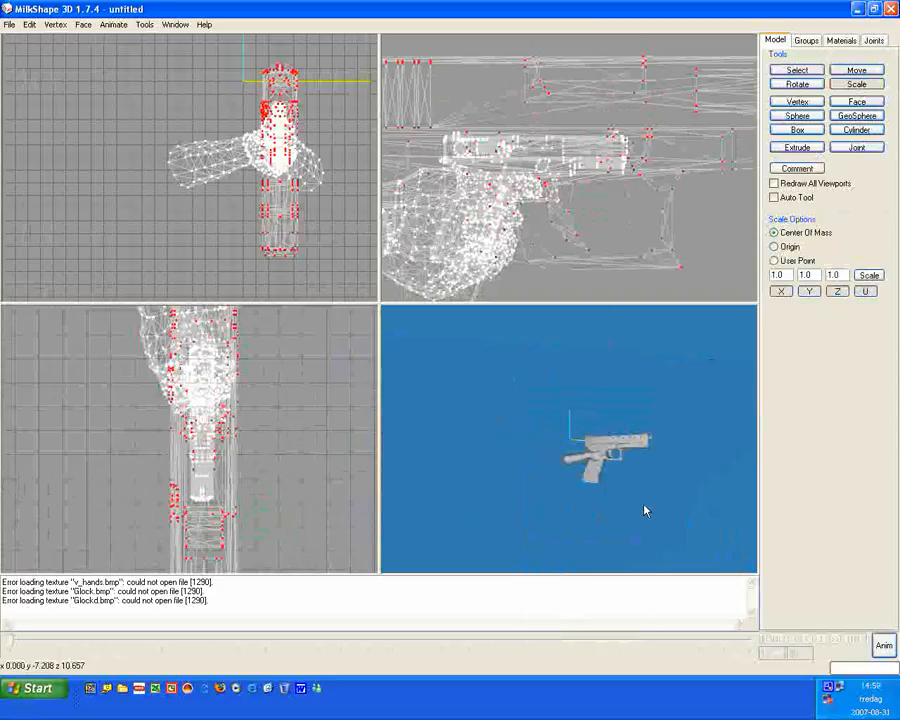
pyautogui.click(29, 24)
pyautogui.click(40, 40)
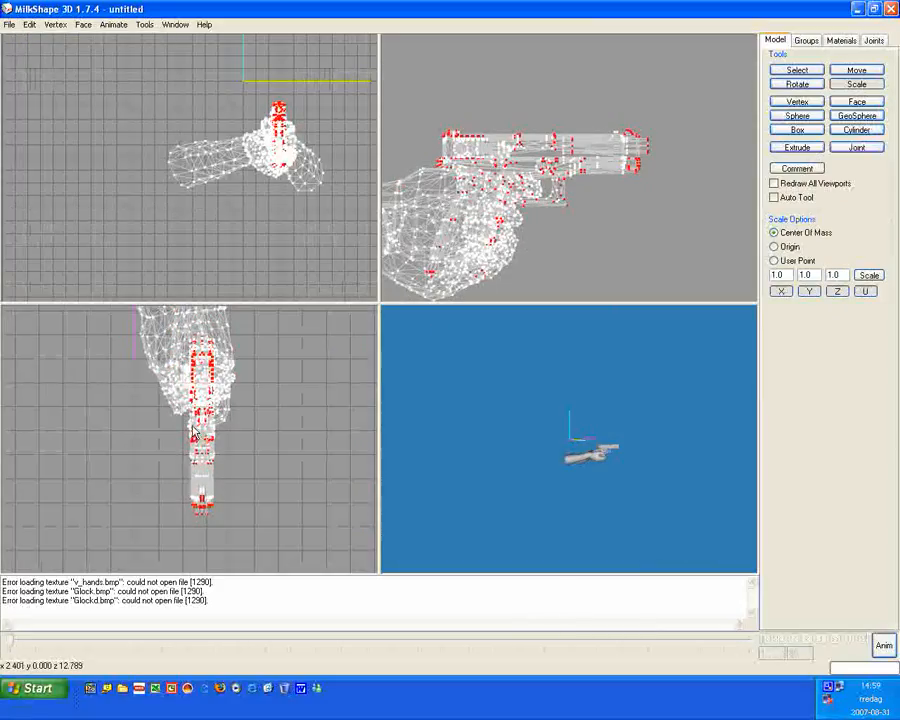
# Shift the custom pistol a little further back toward the hand in the side view.
pyautogui.click(862, 70)
pyautogui.keyDown('ctrl'); pyautogui.moveTo(521, 190); pyautogui.dragTo(509, 222); pyautogui.keyUp('ctrl')
pyautogui.scroll(1, 509, 222)
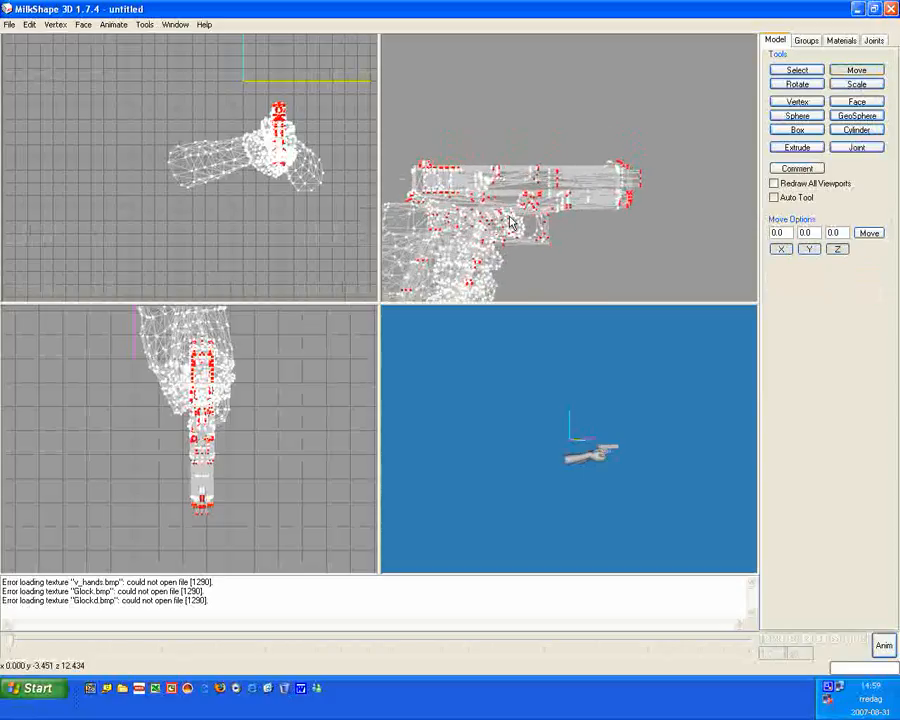
pyautogui.moveTo(545, 189)
pyautogui.mouseDown()
pyautogui.moveTo(539, 174)
pyautogui.moveTo(533, 192)
pyautogui.mouseUp()
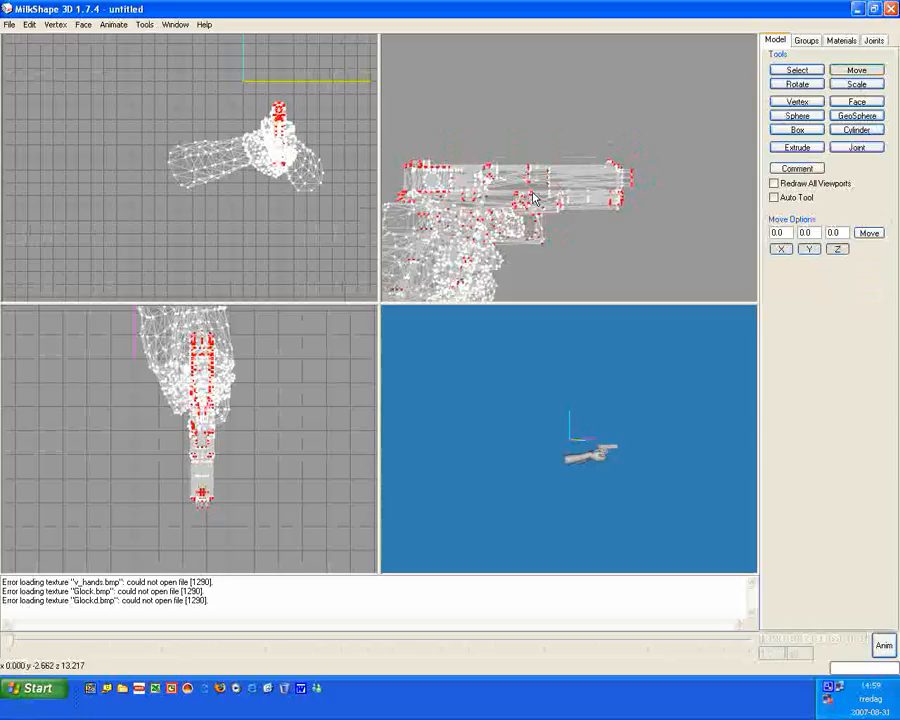
# Try moving the custom pistol down and back around the trigger guard, and undo that move.
pyautogui.keyDown('ctrl'); pyautogui.moveTo(473, 203); pyautogui.dragTo(536, 146); pyautogui.keyUp('ctrl')
pyautogui.scroll(1, 537, 146)
pyautogui.scroll(5, 537, 150)
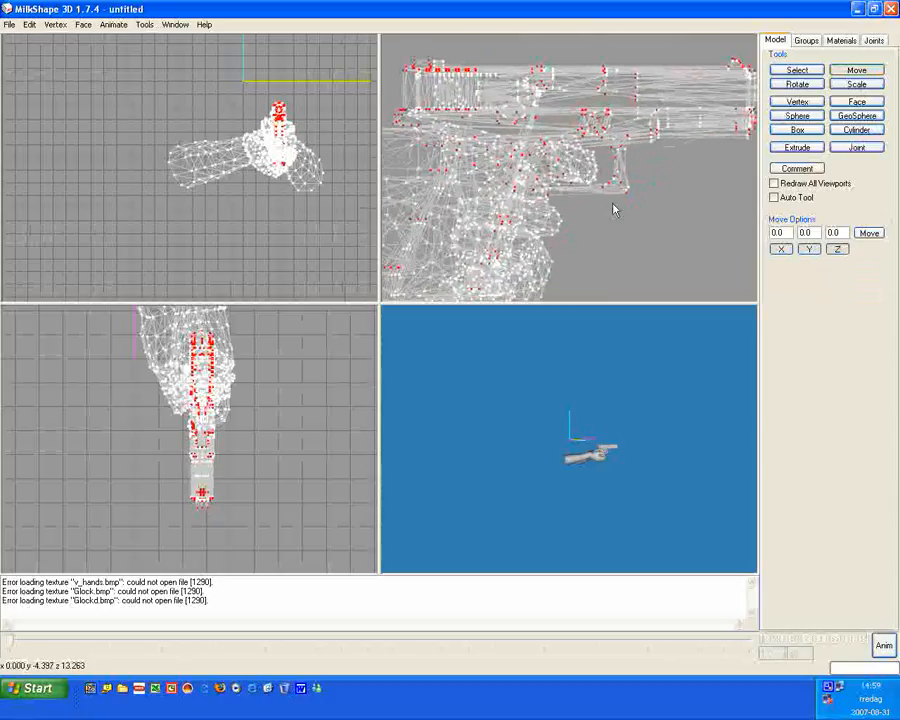
pyautogui.scroll(1, 570, 159)
pyautogui.moveTo(536, 92); pyautogui.dragTo(510, 115)
pyautogui.click(29, 24)
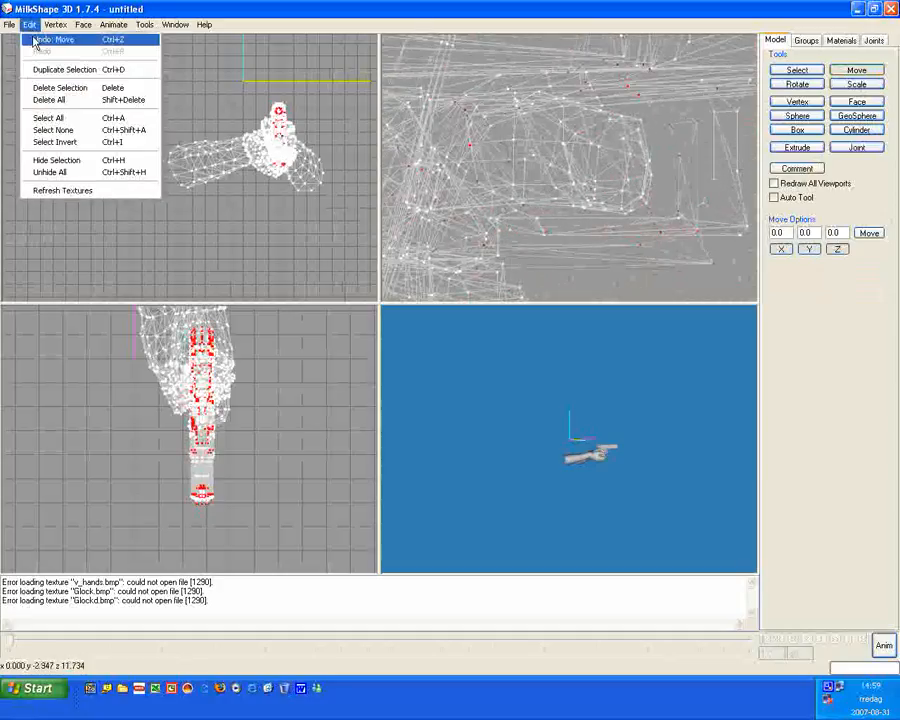
pyautogui.click(42, 38)
# Nudge the custom pistol slightly up and forward at the trigger guard, and inspect its fit in the hands in 3D.
pyautogui.moveTo(491, 68); pyautogui.dragTo(503, 45)
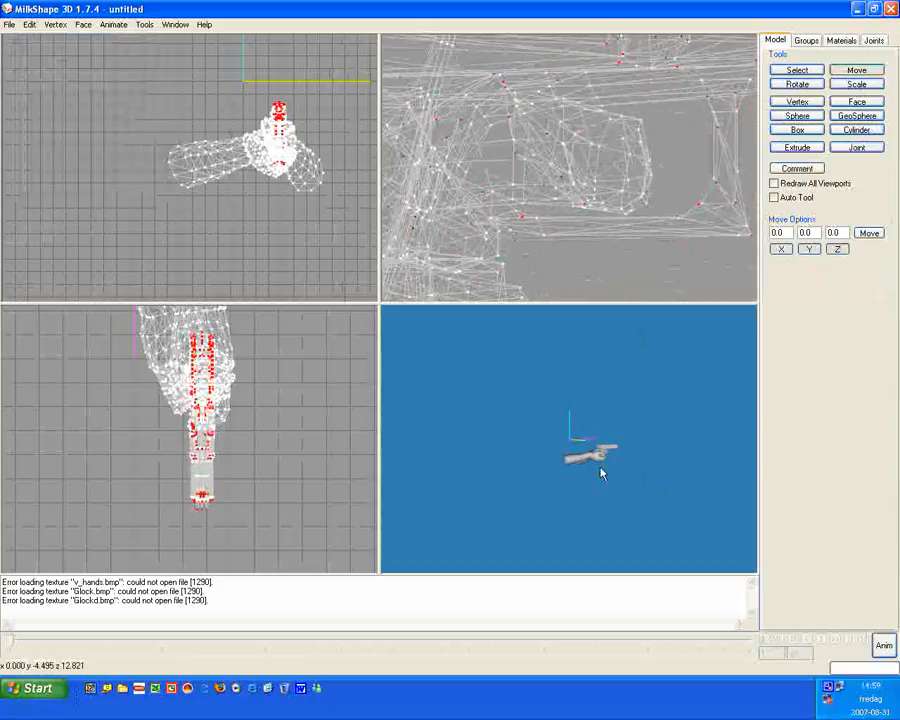
pyautogui.scroll(3, 570, 470)
pyautogui.moveTo(554, 442); pyautogui.dragTo(585, 522)
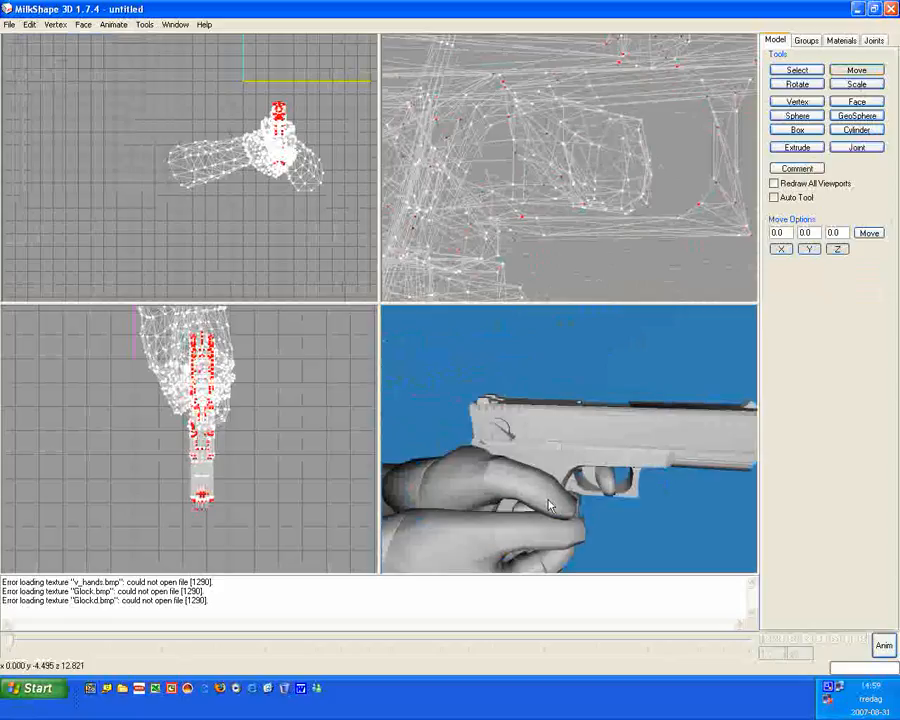
pyautogui.scroll(2, 642, 138)
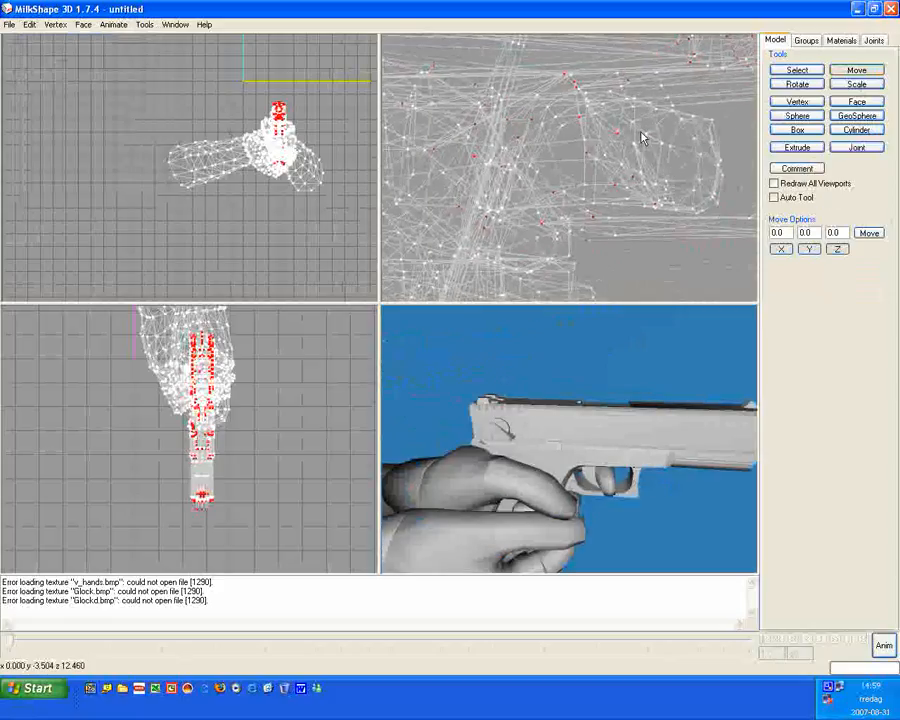
pyautogui.scroll(-3, 670, 128)
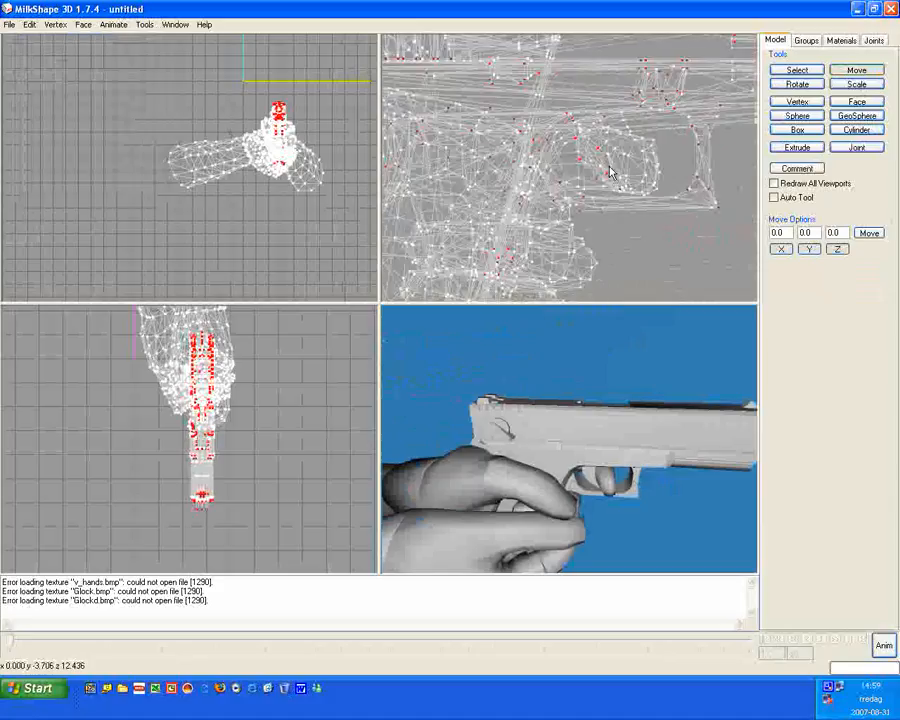
pyautogui.scroll(-3, 612, 172)
# Delete the original pistol's Glock.bmp group from the model.
pyautogui.click(790, 70)
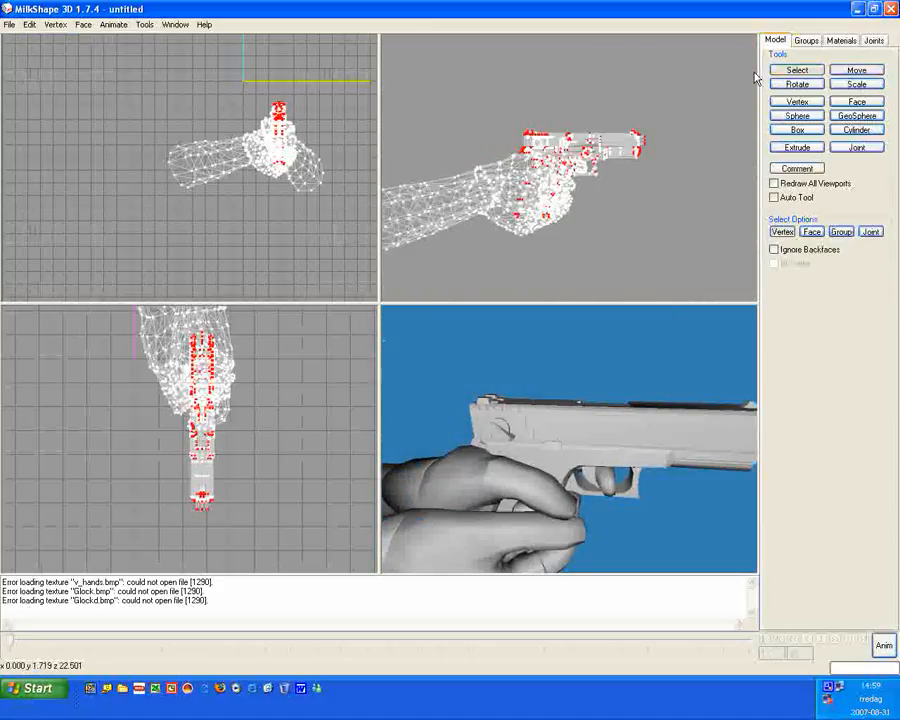
pyautogui.click(806, 40)
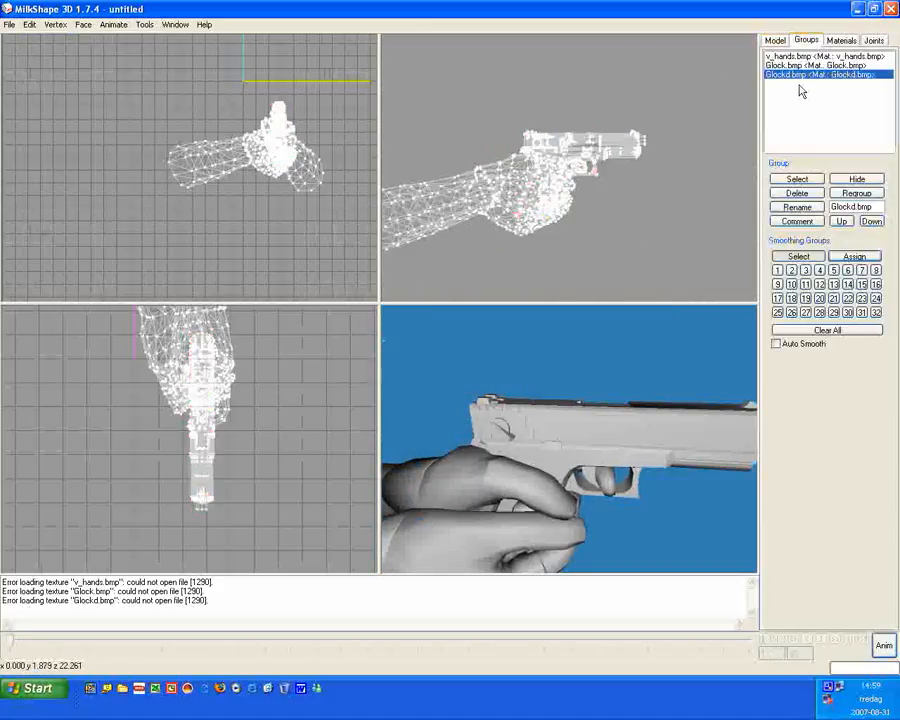
pyautogui.click(802, 65)
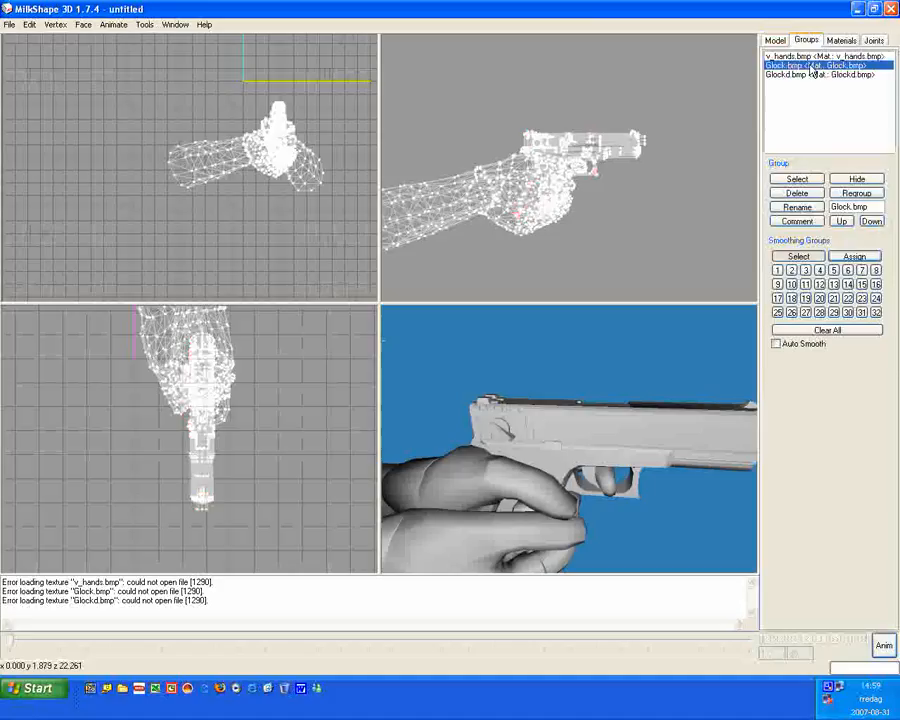
pyautogui.click(810, 194)
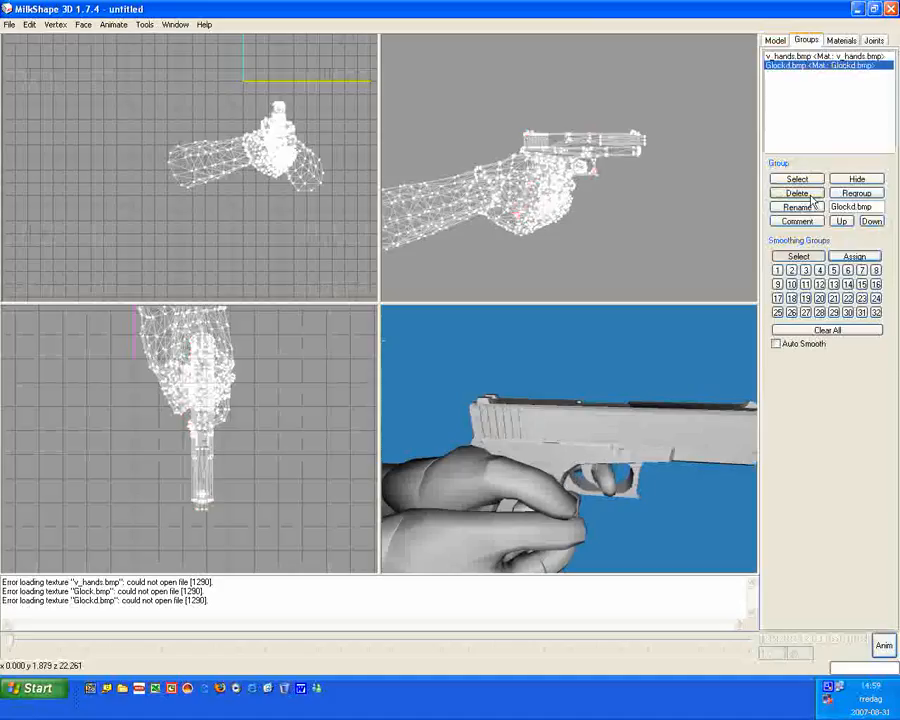
# Delete the unused Glock.bmp material and inspect the remaining custom pistol and hands in 3D.
pyautogui.click(841, 40)
pyautogui.click(800, 65)
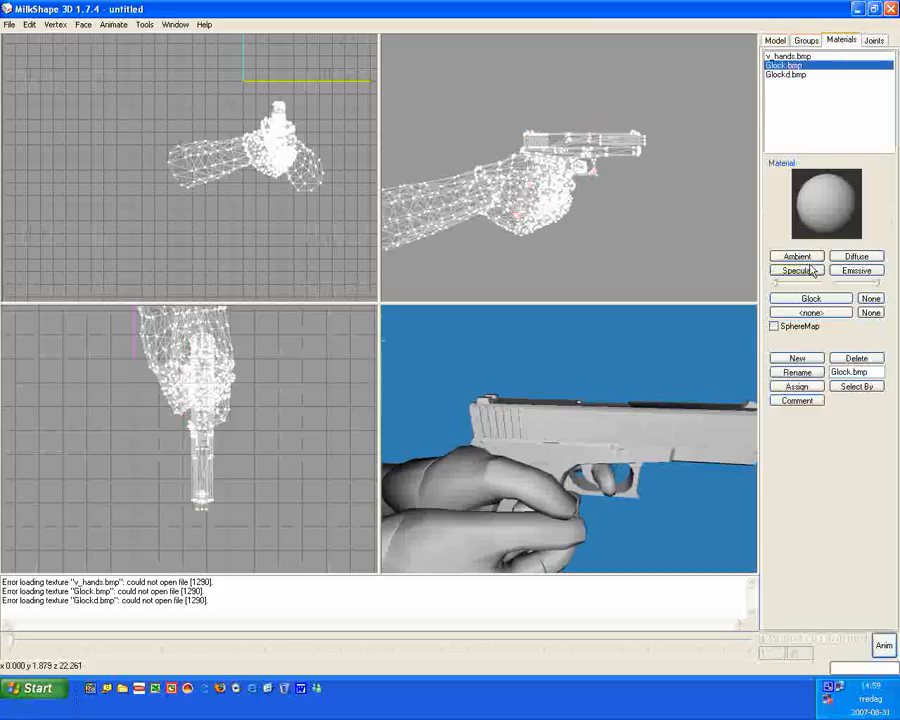
pyautogui.click(857, 359)
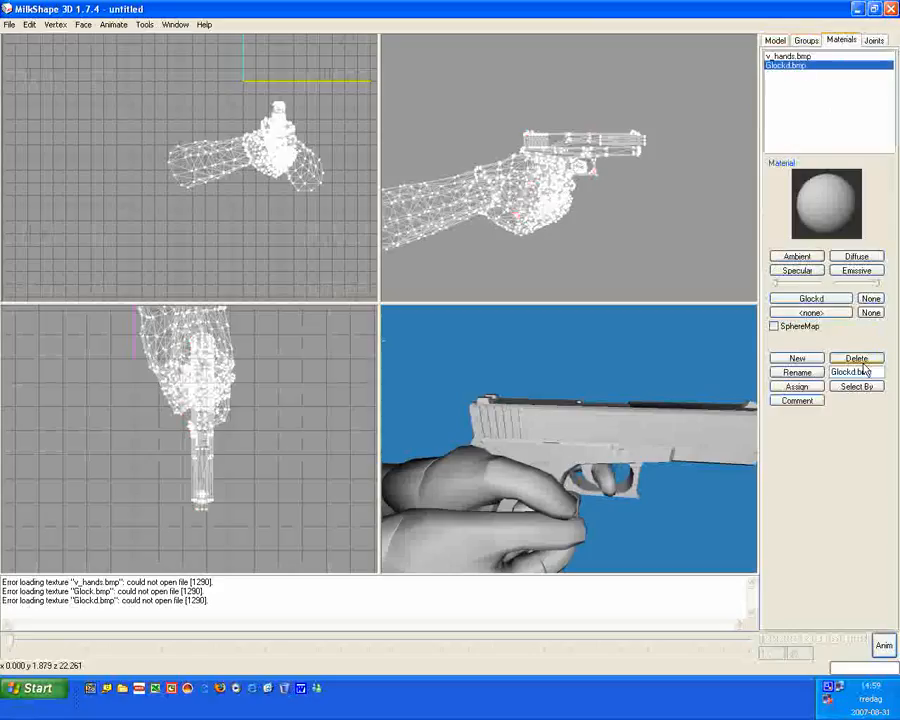
pyautogui.moveTo(643, 357); pyautogui.dragTo(548, 398)
pyautogui.scroll(2, 600, 418)
pyautogui.scroll(-5, 541, 437)
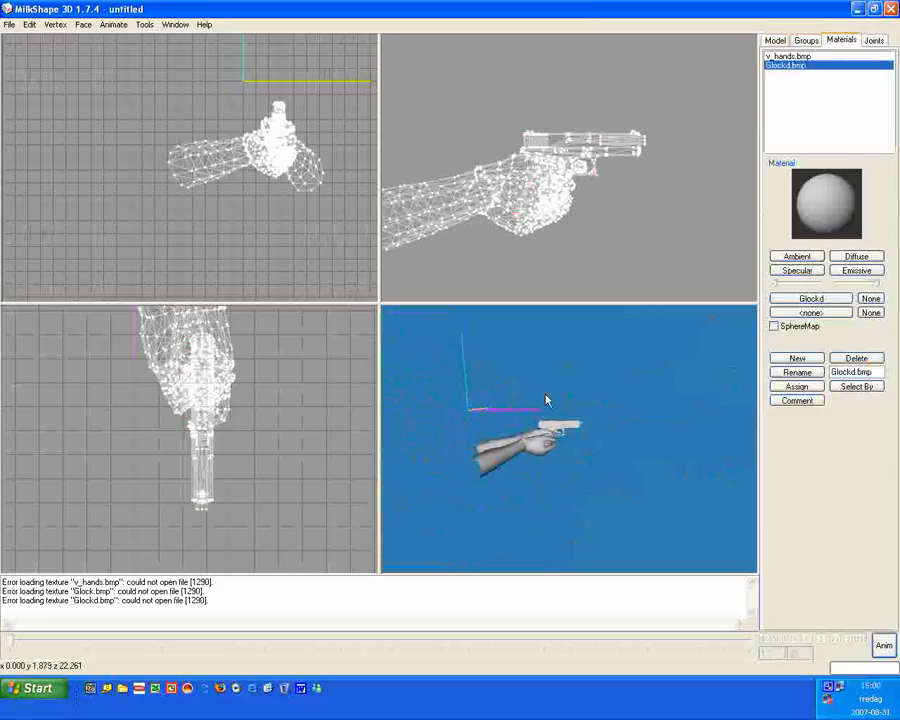
# Export the model as a Half-Life SMD reference, overwriting ZOMGWTFRUDOIN in the animations folder, and start a new scene without saving.
pyautogui.click(9, 24)
pyautogui.moveTo(92, 118)
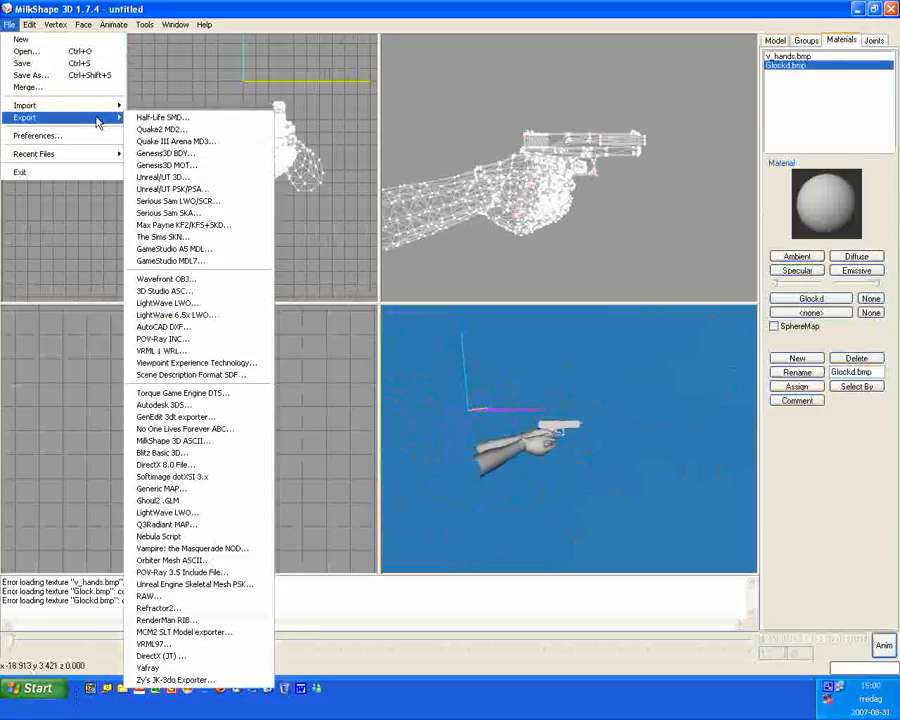
pyautogui.click(163, 118)
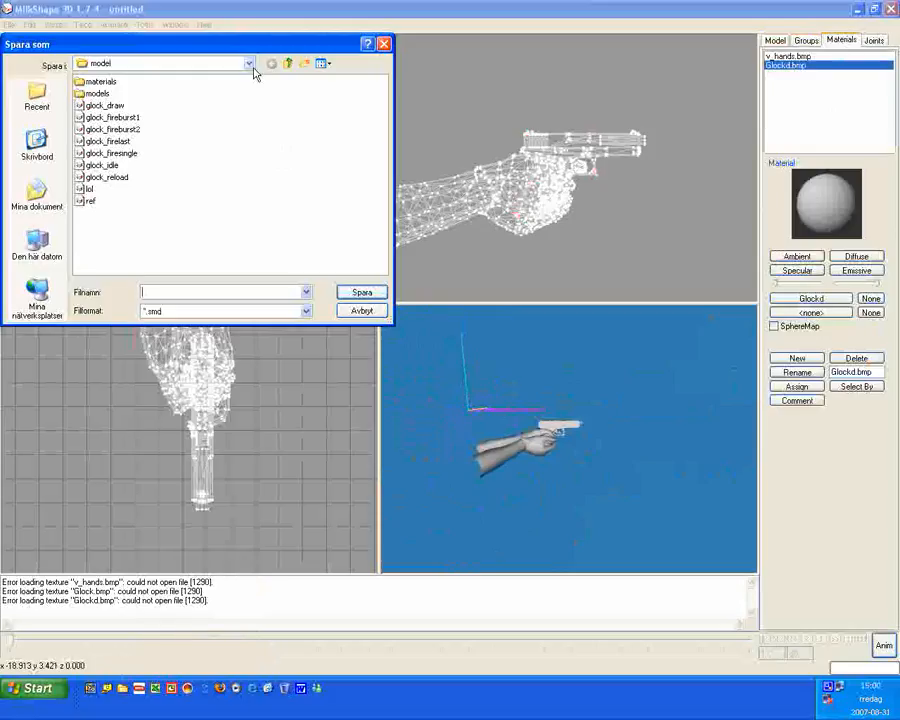
pyautogui.click(287, 63)
pyautogui.doubleClick(100, 81)
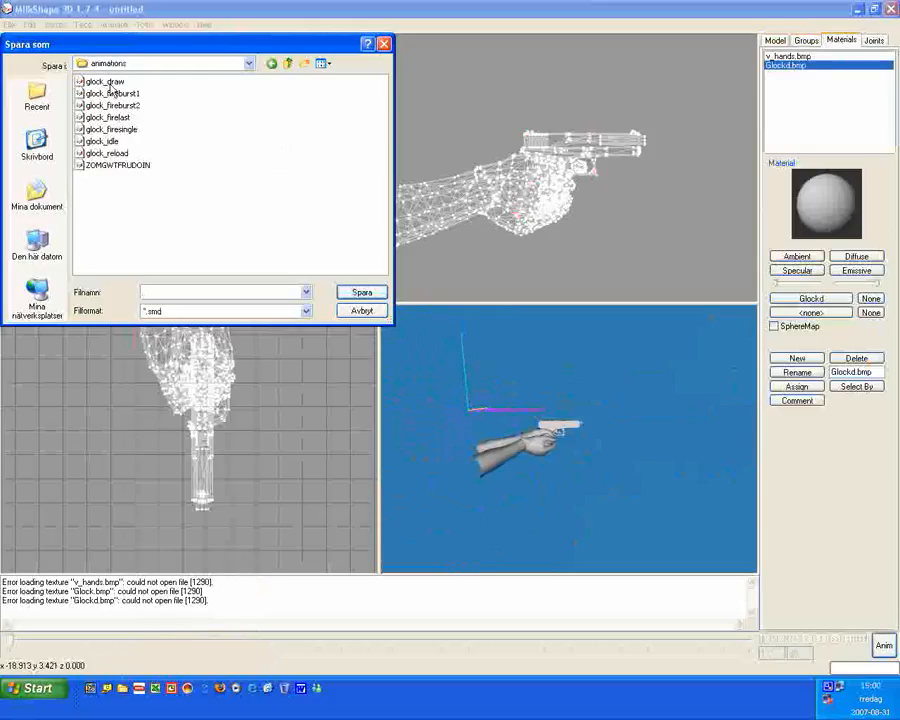
pyautogui.click(140, 166)
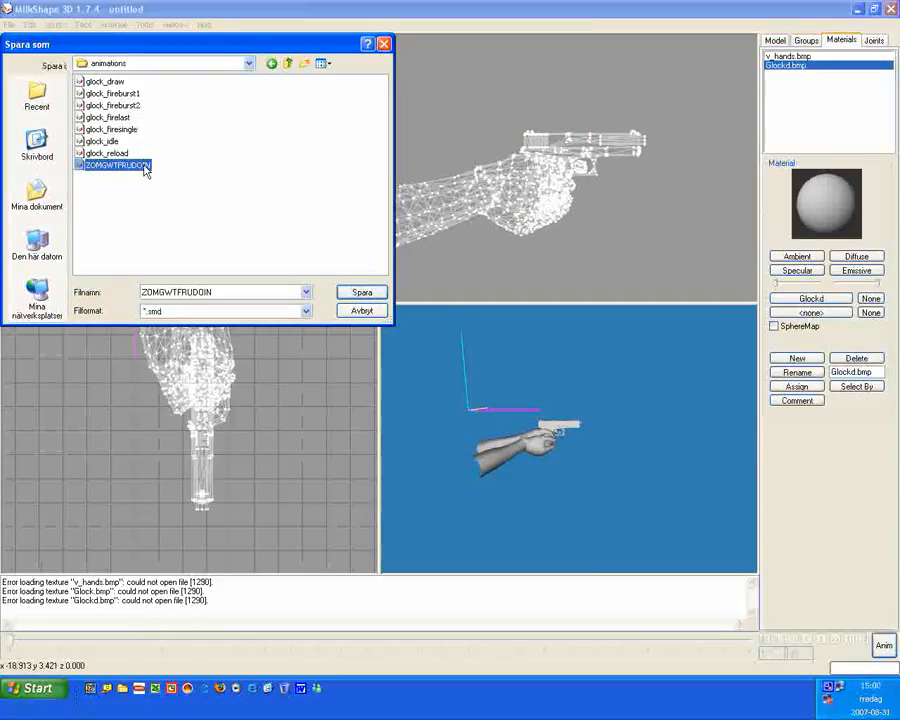
pyautogui.doubleClick(145, 168)
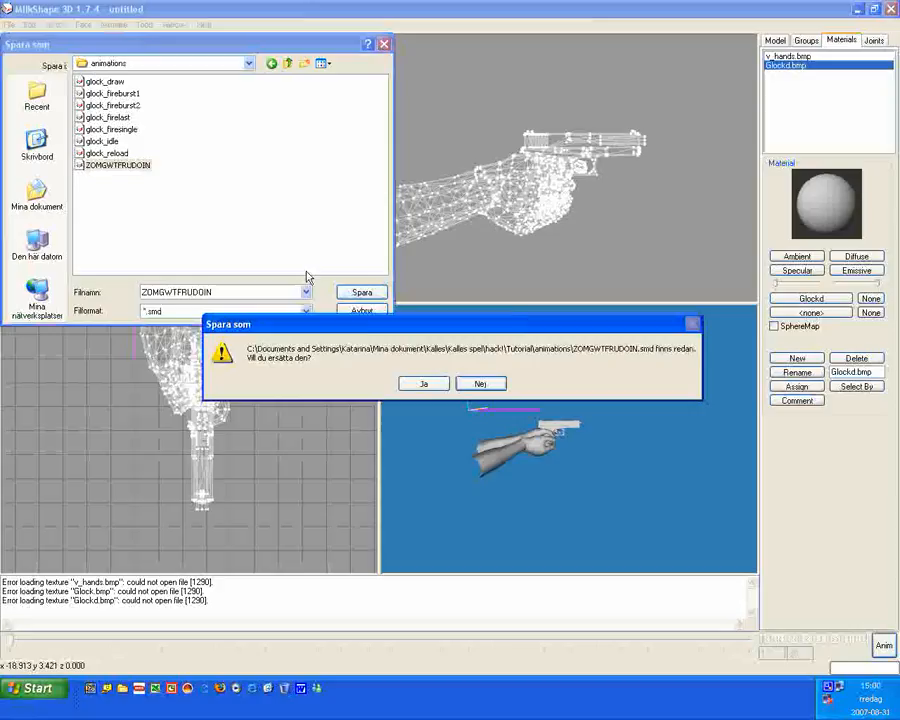
pyautogui.click(424, 385)
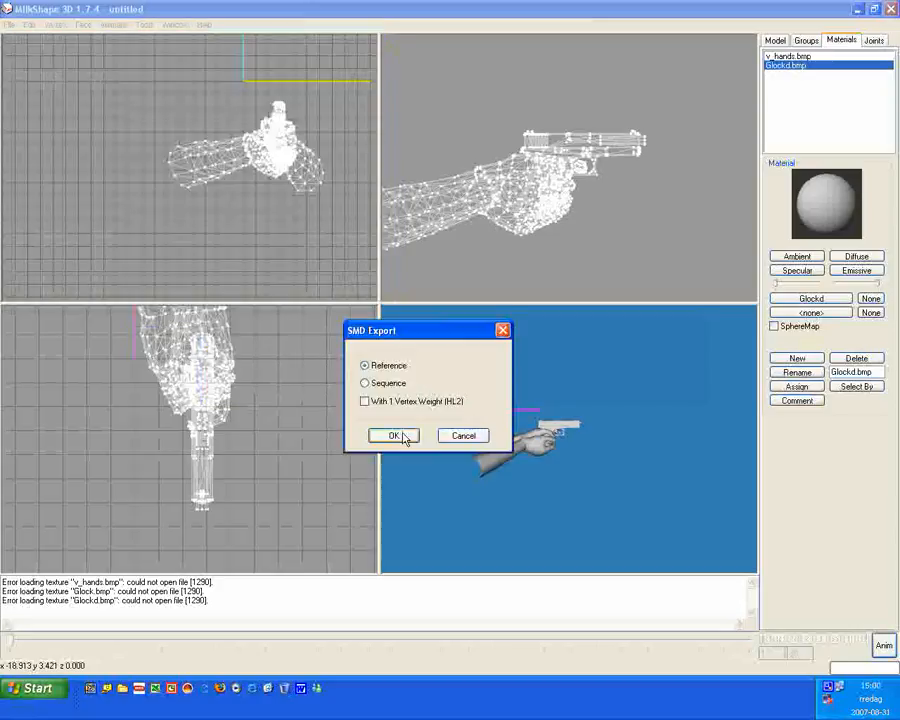
pyautogui.click(401, 436)
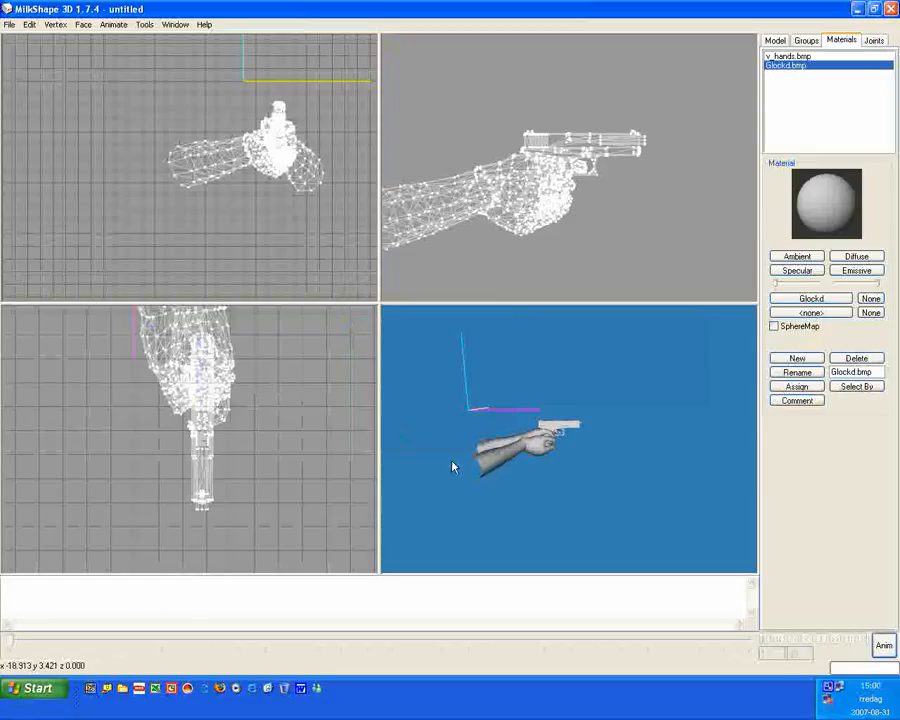
pyautogui.hotkey('ctrl', 'n')
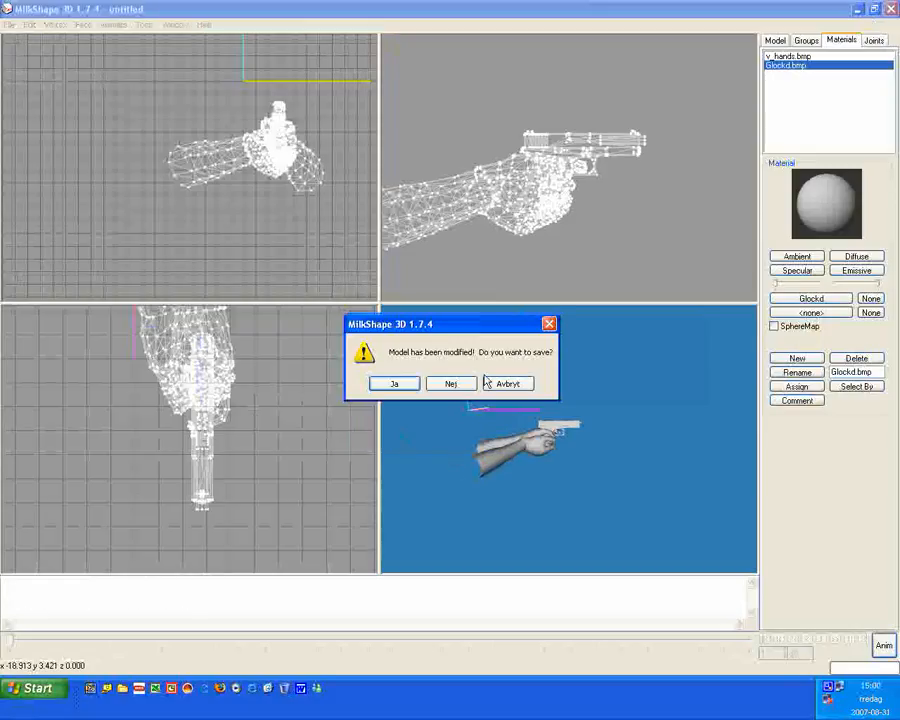
pyautogui.click(453, 384)
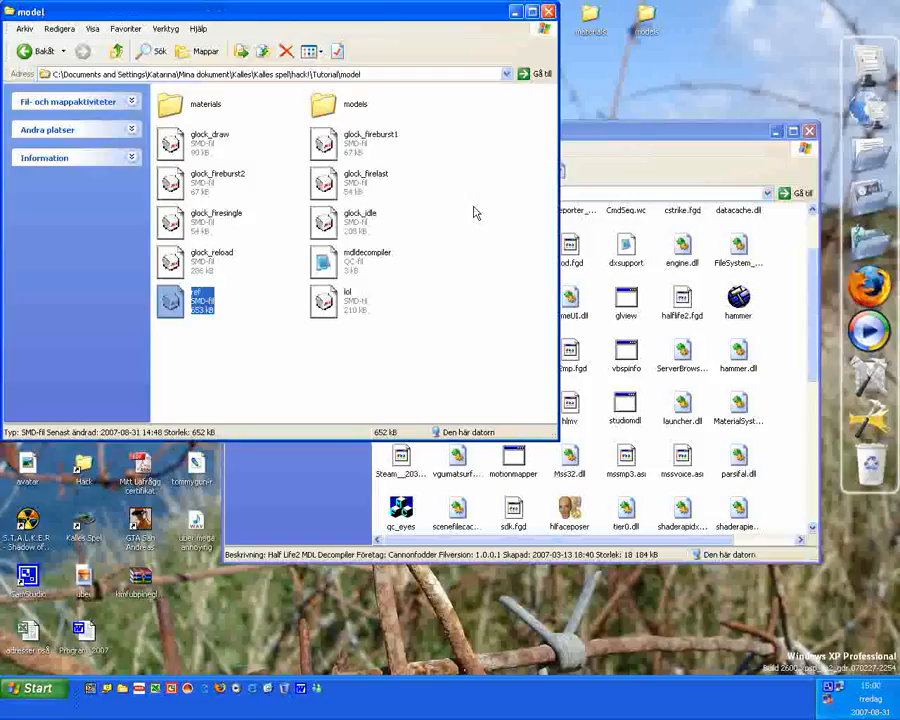
# In Windows Explorer, go from the model folder to Tutorial's animations folder and select the mdldecompiler QC file.
pyautogui.click(474, 207)
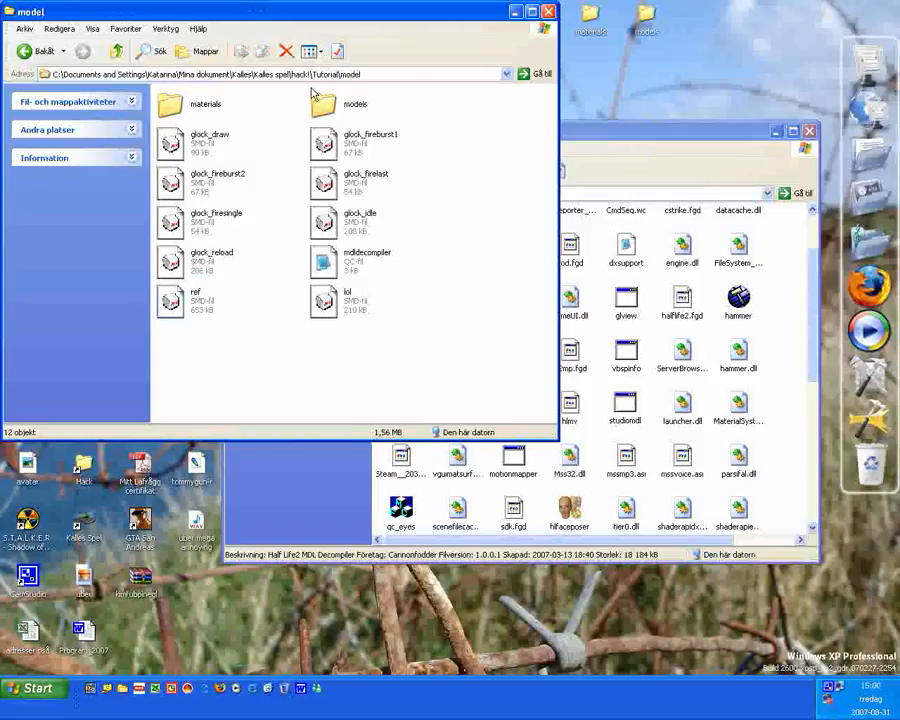
pyautogui.click(118, 52)
pyautogui.doubleClick(338, 121)
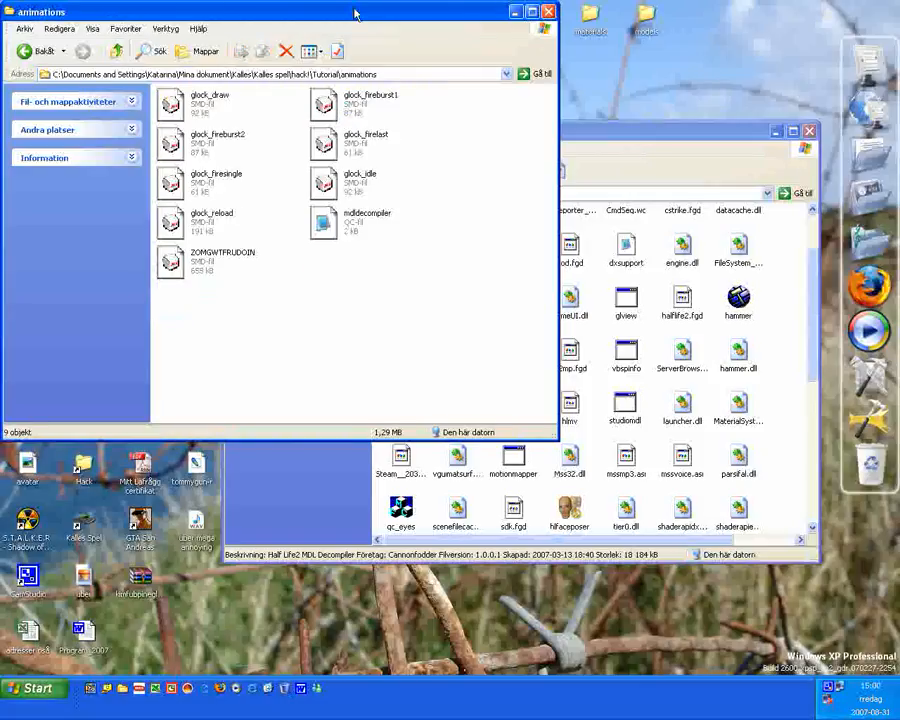
pyautogui.moveTo(355, 13); pyautogui.dragTo(417, 88)
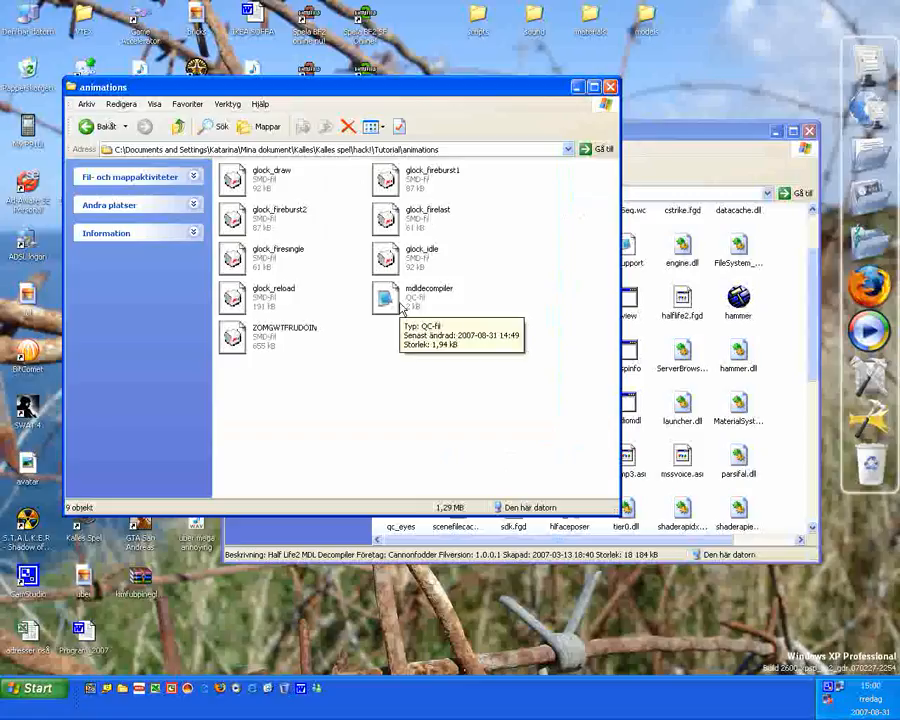
pyautogui.click(408, 310)
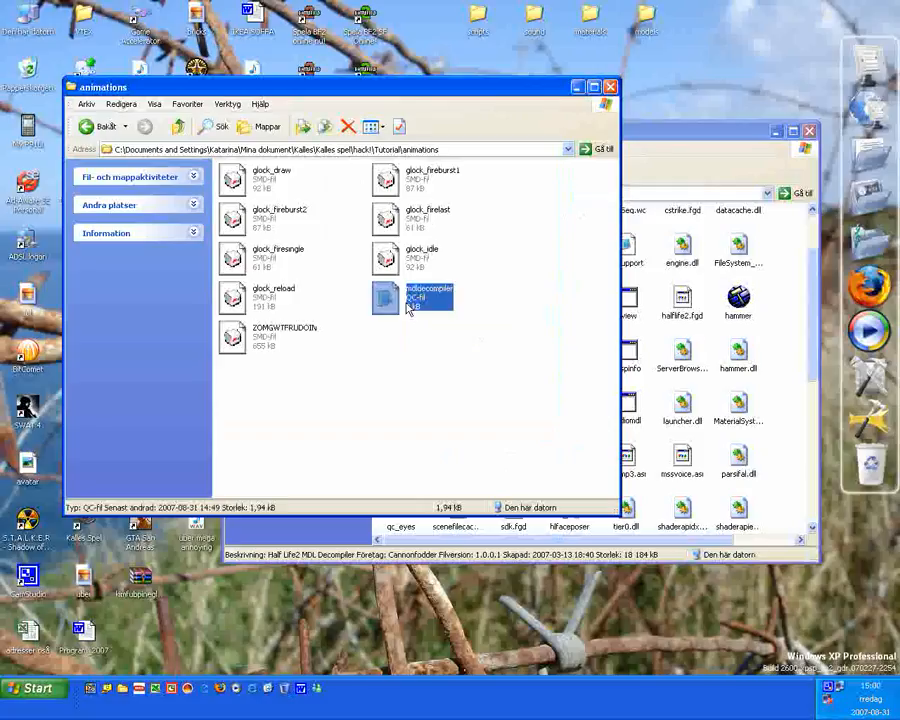
# Open the mdldecompiler QC file in Notepad and delete the two comment lines naming the v_hands.vmt and Glock.vmt materials.
pyautogui.doubleClick(408, 300)
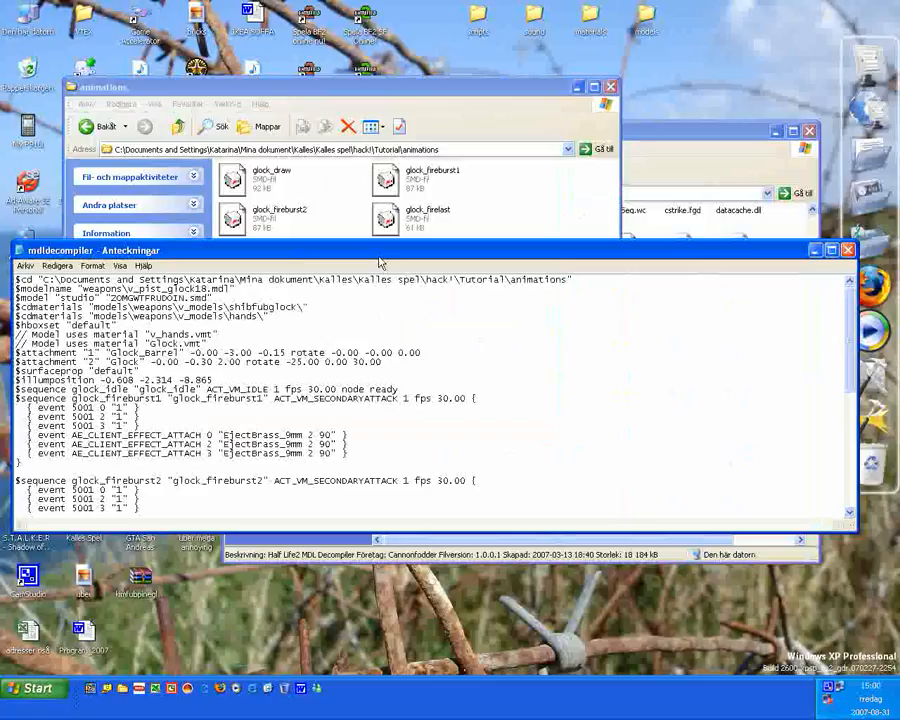
pyautogui.moveTo(380, 259); pyautogui.dragTo(448, 286)
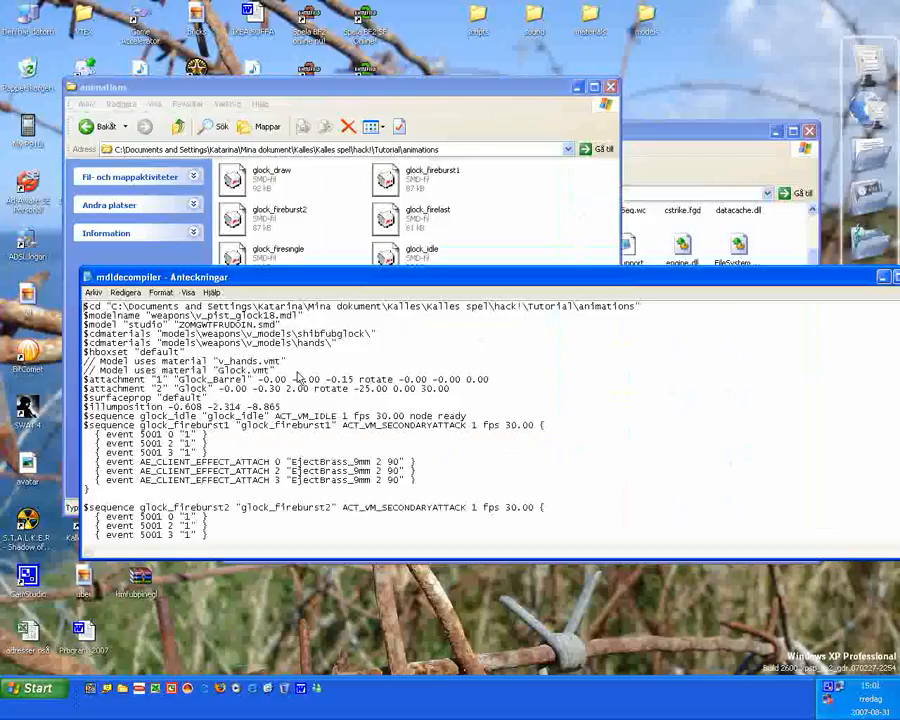
pyautogui.moveTo(276, 370); pyautogui.dragTo(101, 363)
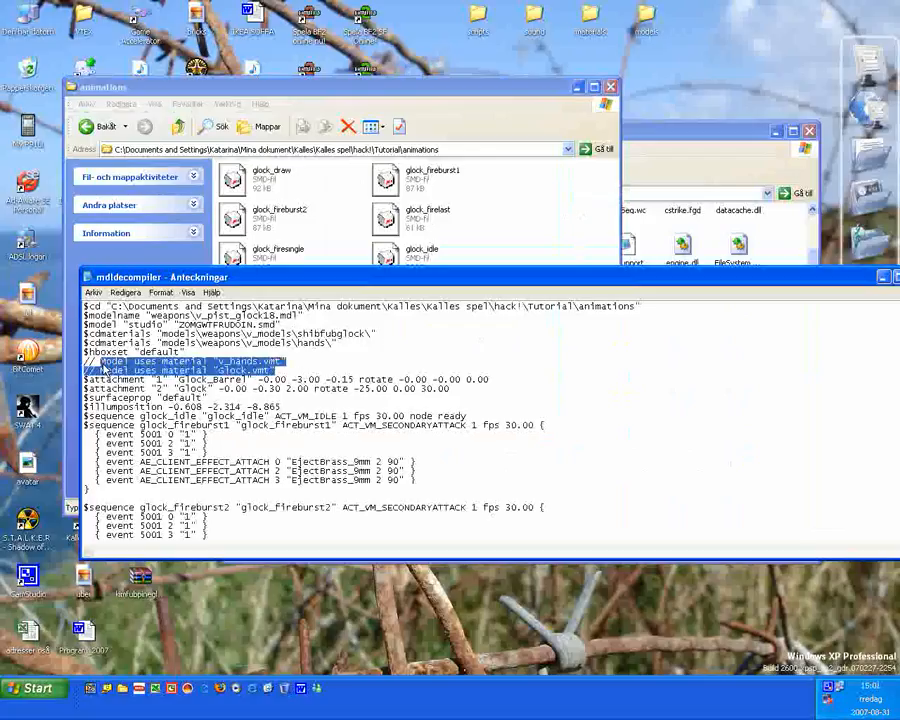
pyautogui.click(290, 361)
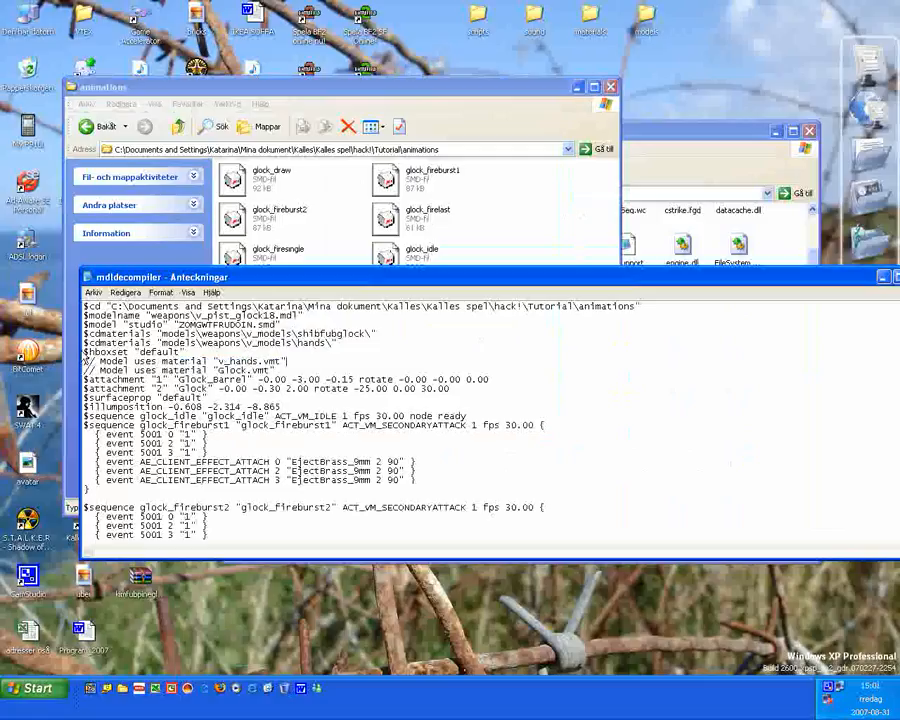
pyautogui.moveTo(181, 355); pyautogui.dragTo(87, 358)
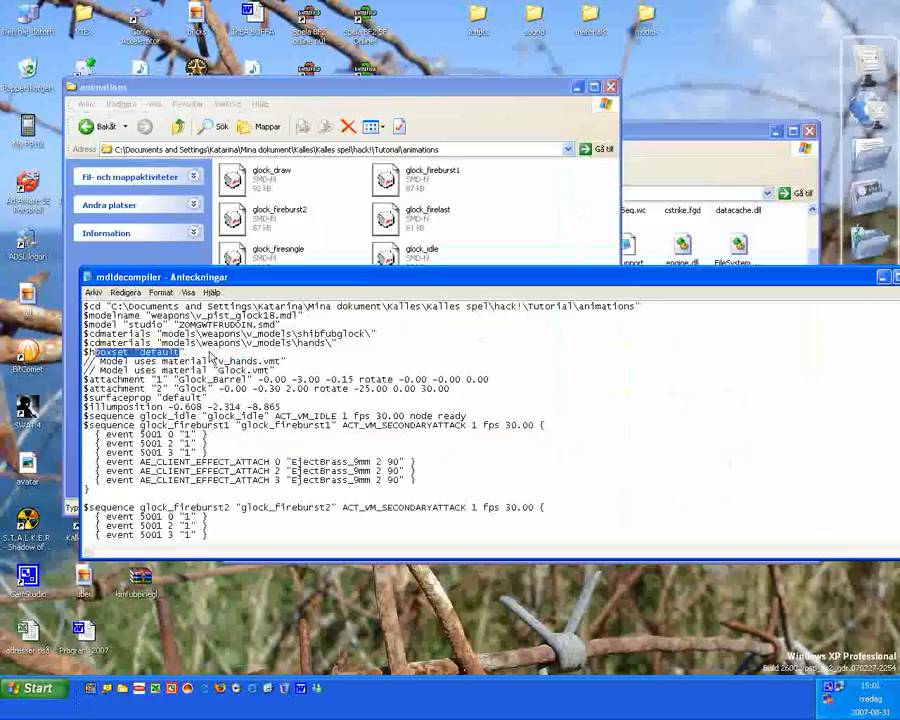
pyautogui.click(212, 358)
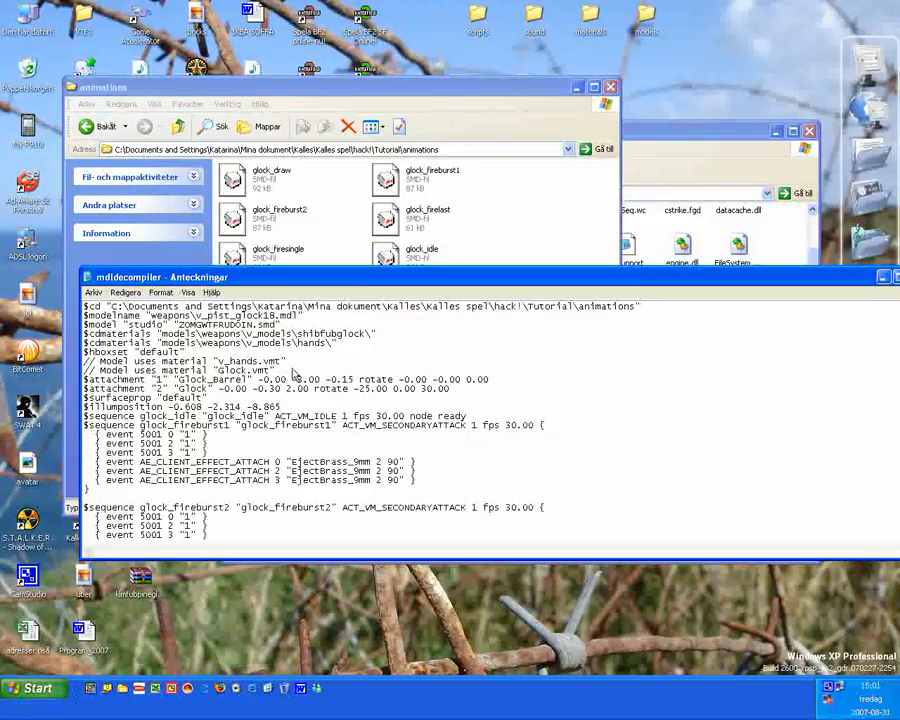
pyautogui.moveTo(285, 371); pyautogui.dragTo(88, 364)
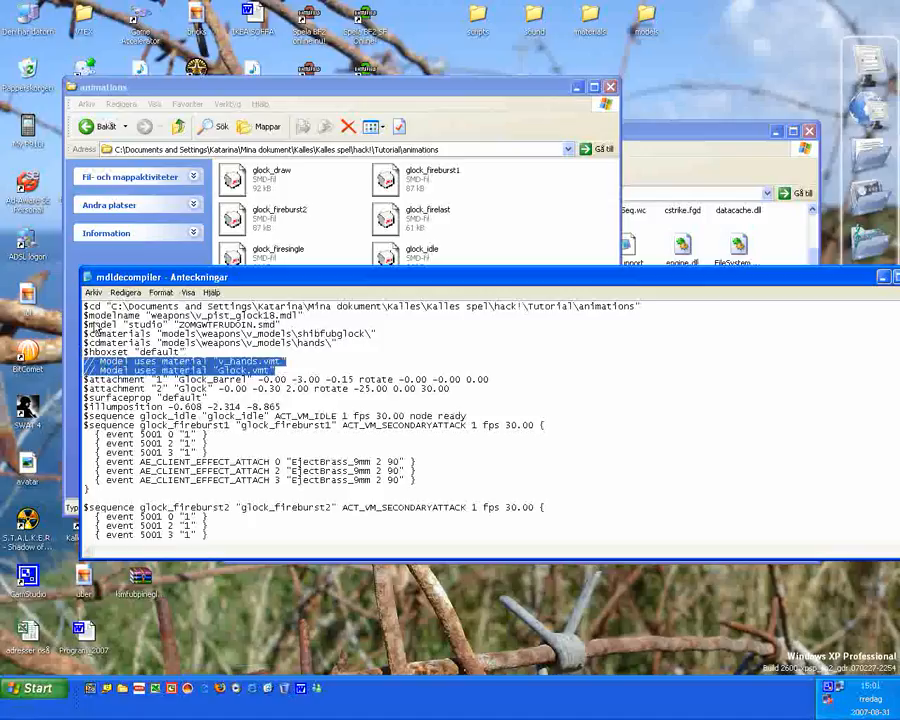
pyautogui.press('Delete')
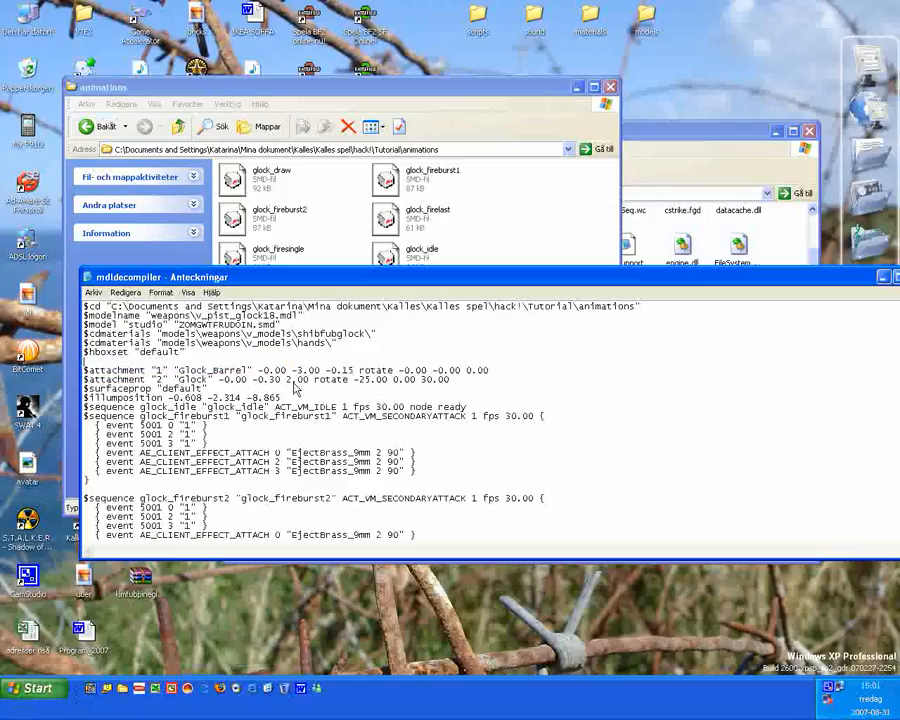
pyautogui.press('Delete')
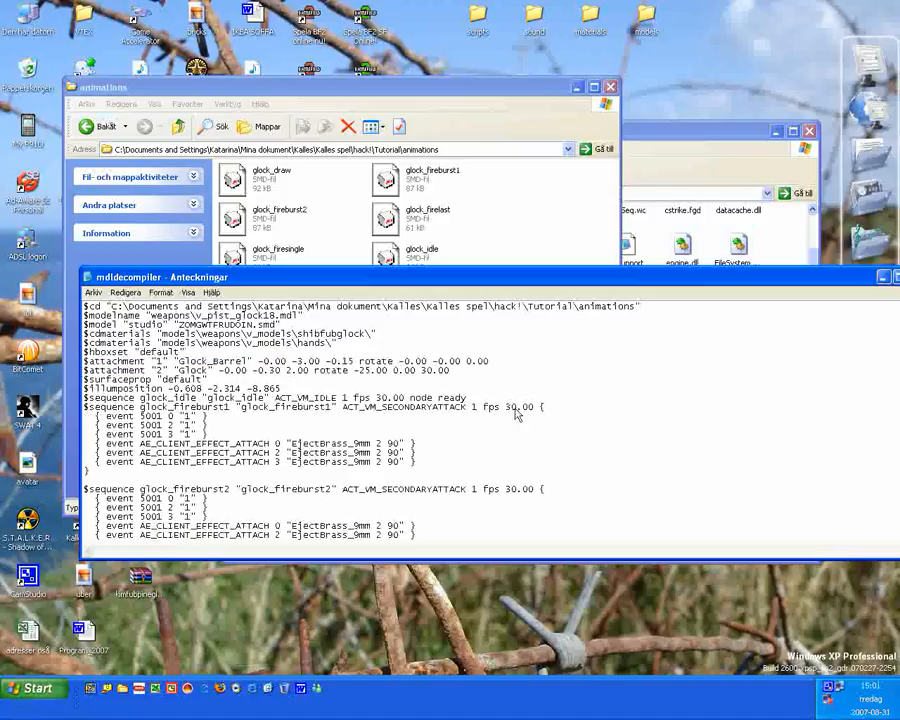
# Replace every "fps" in the QC file with "snap rotate -90 fps" so all sequence lines include the rotation.
pyautogui.click(288, 392)
pyautogui.scroll(-9, 624, 388)
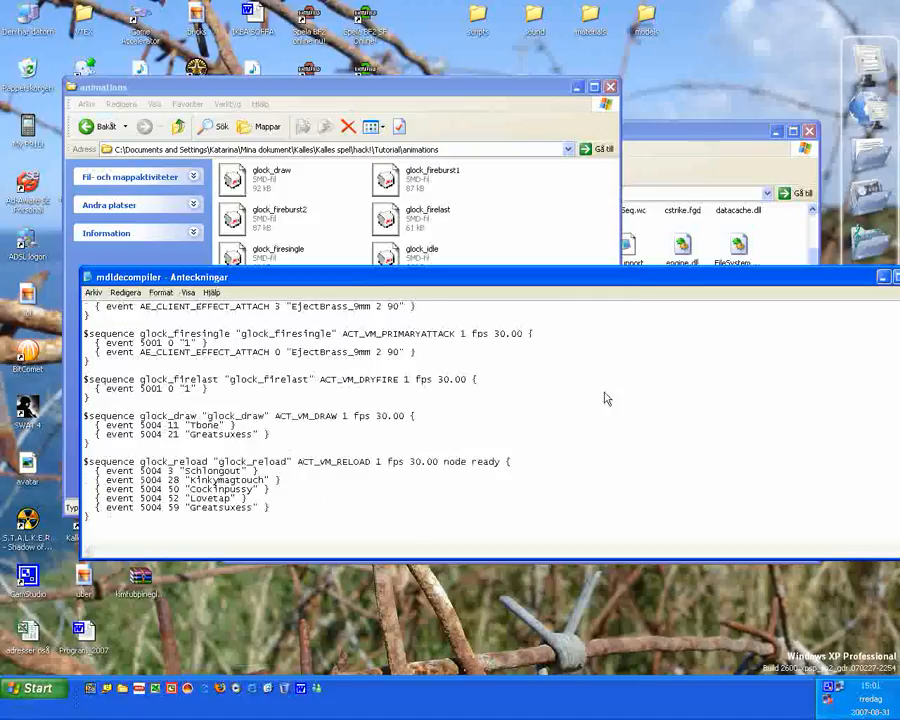
pyautogui.scroll(9, 530, 490)
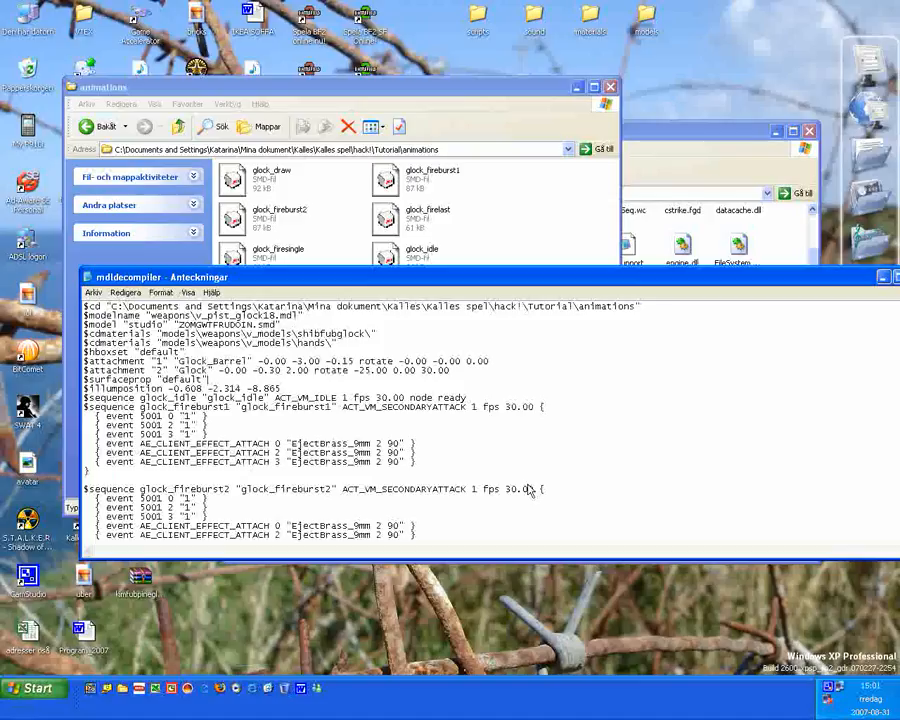
pyautogui.hotkey('ctrl', 'h')
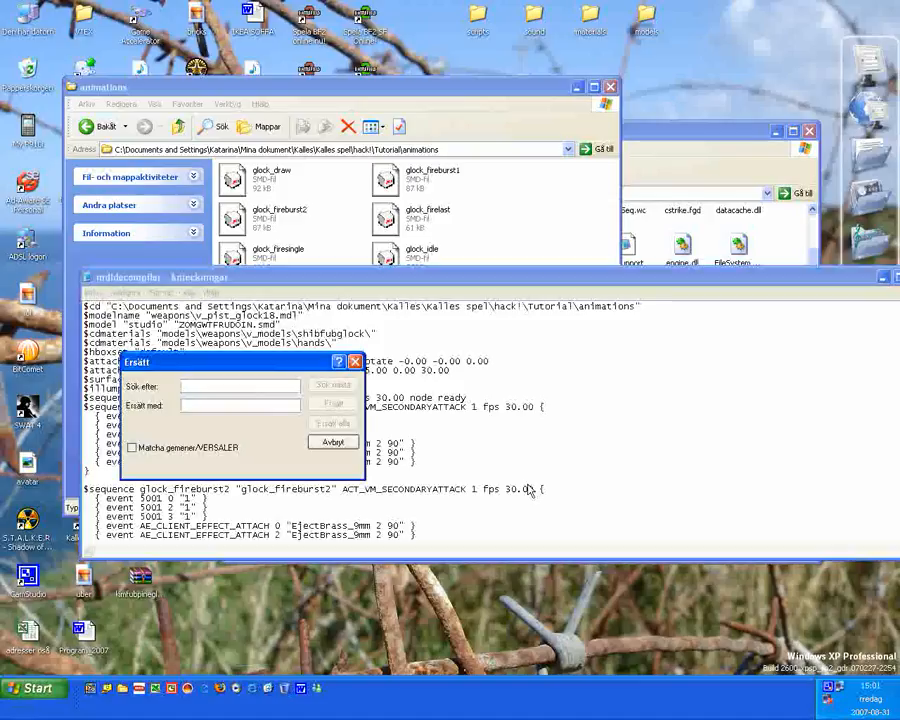
pyautogui.write('{')
pyautogui.write('ps')
pyautogui.click(205, 406)
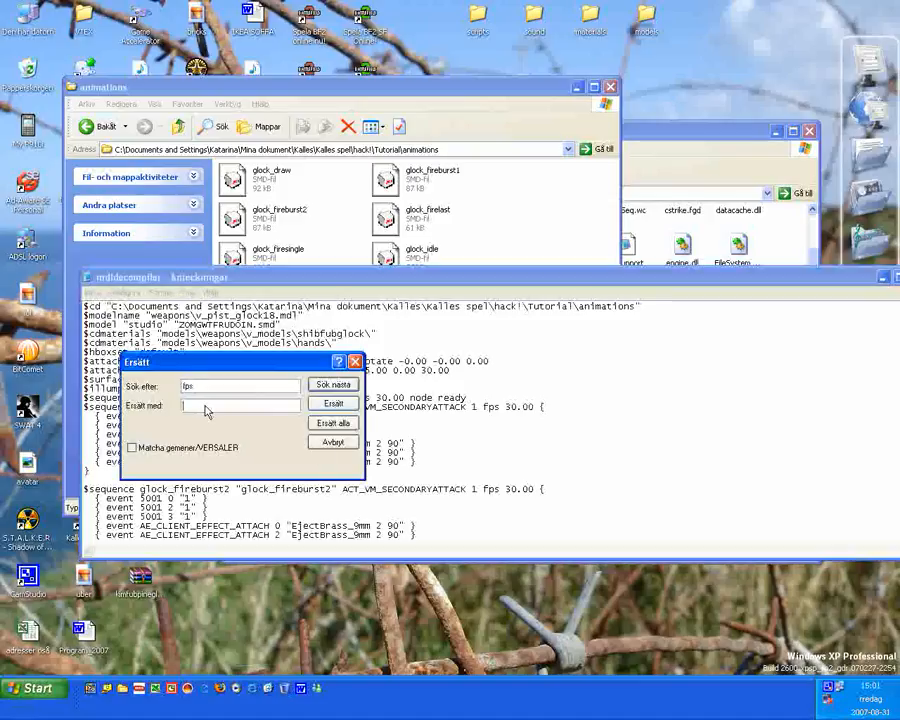
pyautogui.write('snap rotate')
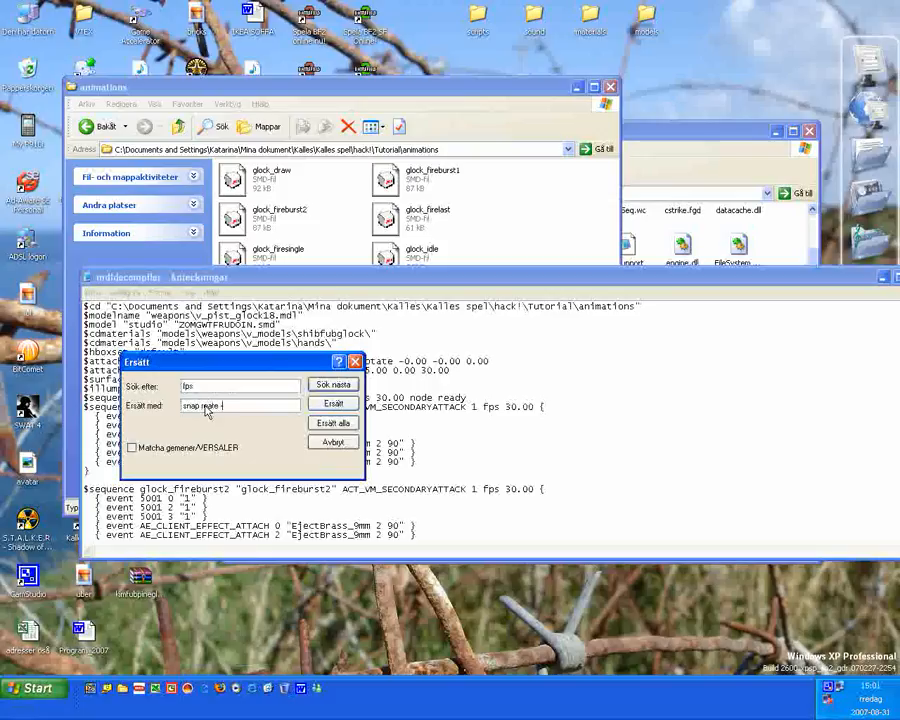
pyautogui.press('BackSpace')
pyautogui.press('BackSpace')
pyautogui.write('te -90')
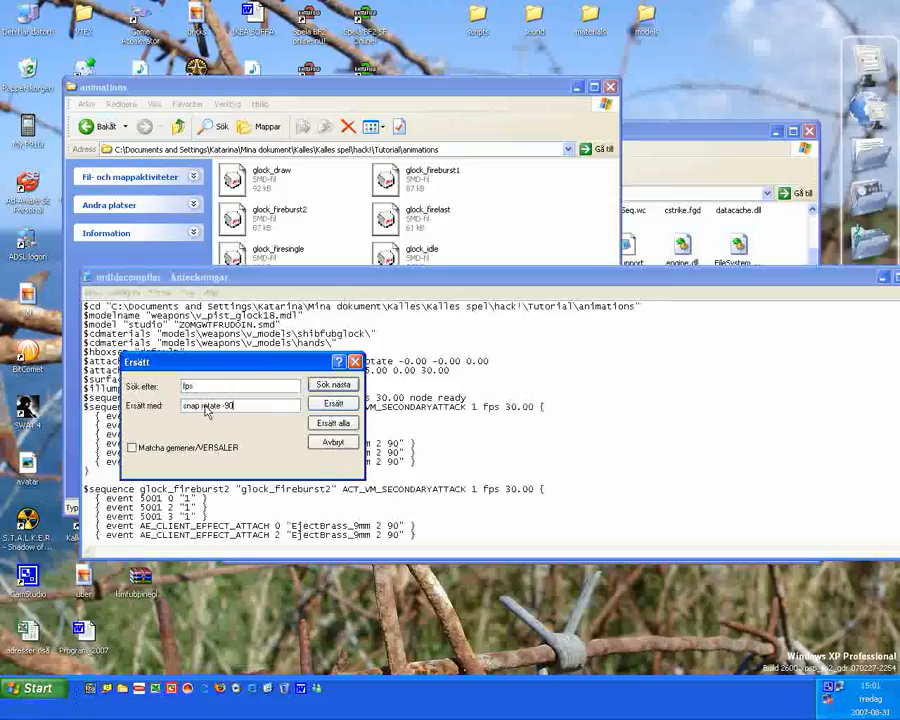
pyautogui.write(' fps')
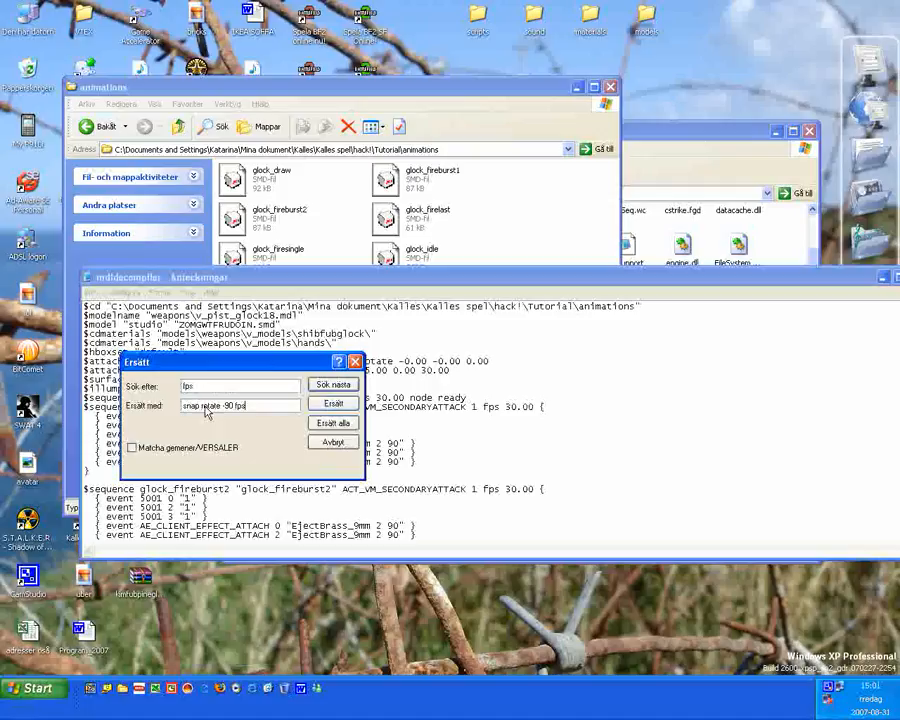
pyautogui.click(334, 423)
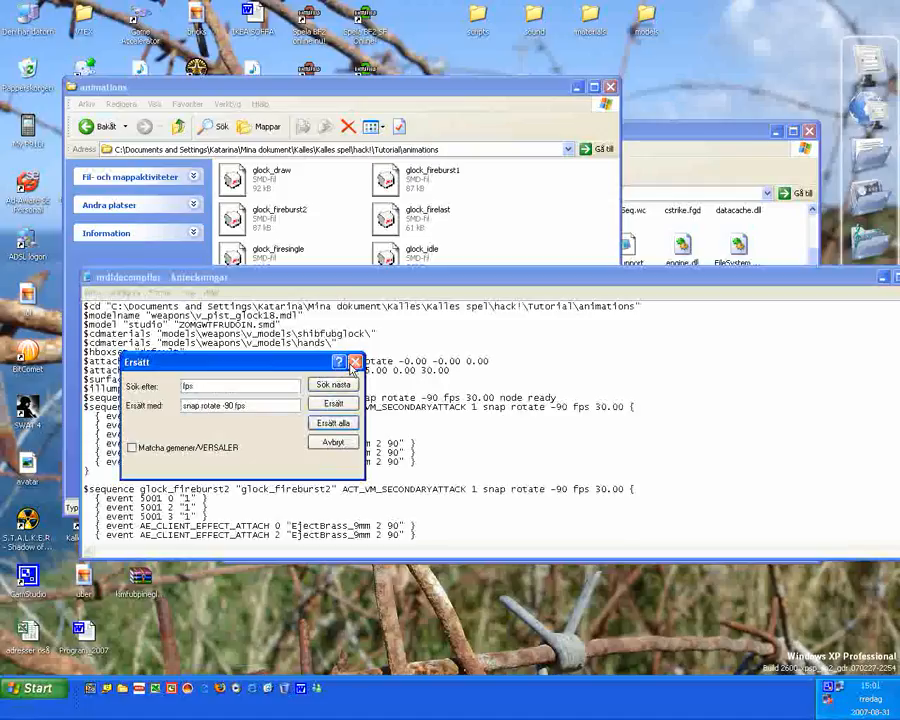
pyautogui.click(354, 363)
pyautogui.moveTo(481, 490); pyautogui.dragTo(638, 499)
pyautogui.click(640, 498)
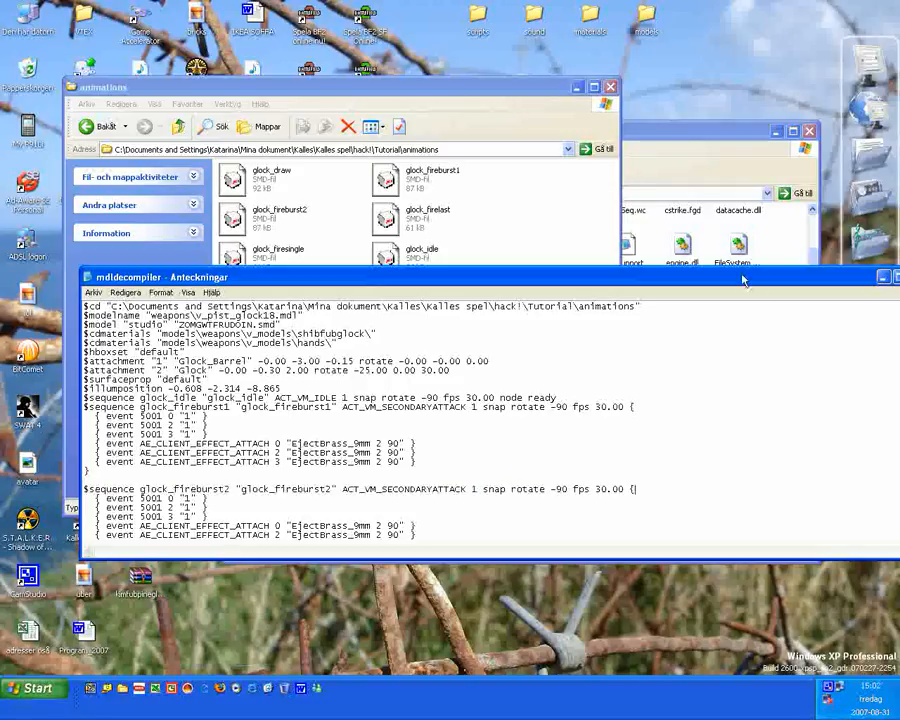
# In Windows Explorer, browse to Tutorial\model\materials\models\weapons\v_models to check the custom material folder's name.
pyautogui.moveTo(743, 280); pyautogui.dragTo(731, 288)
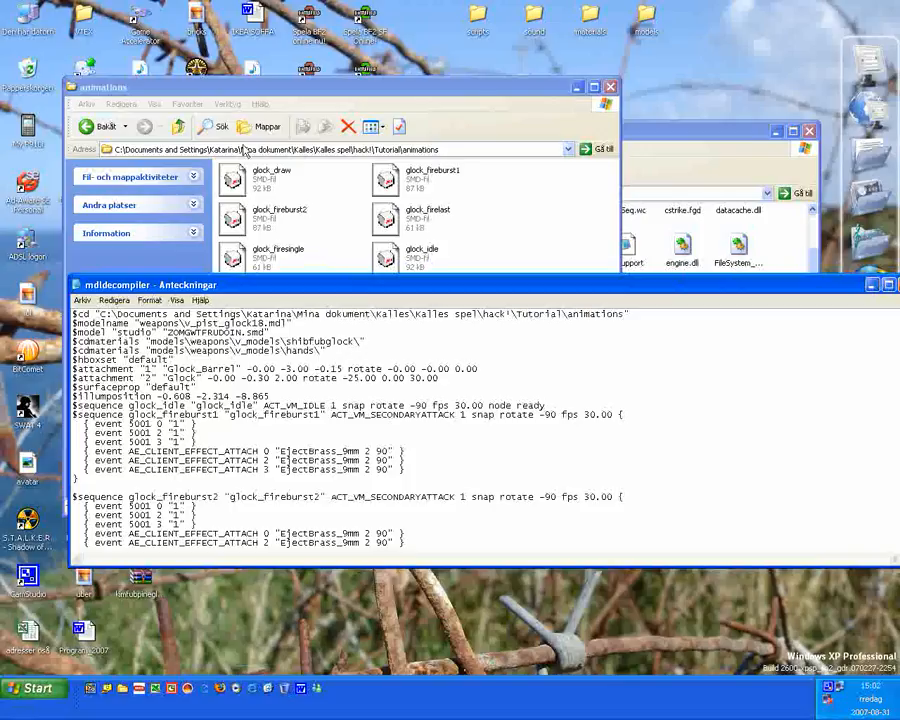
pyautogui.click(178, 128)
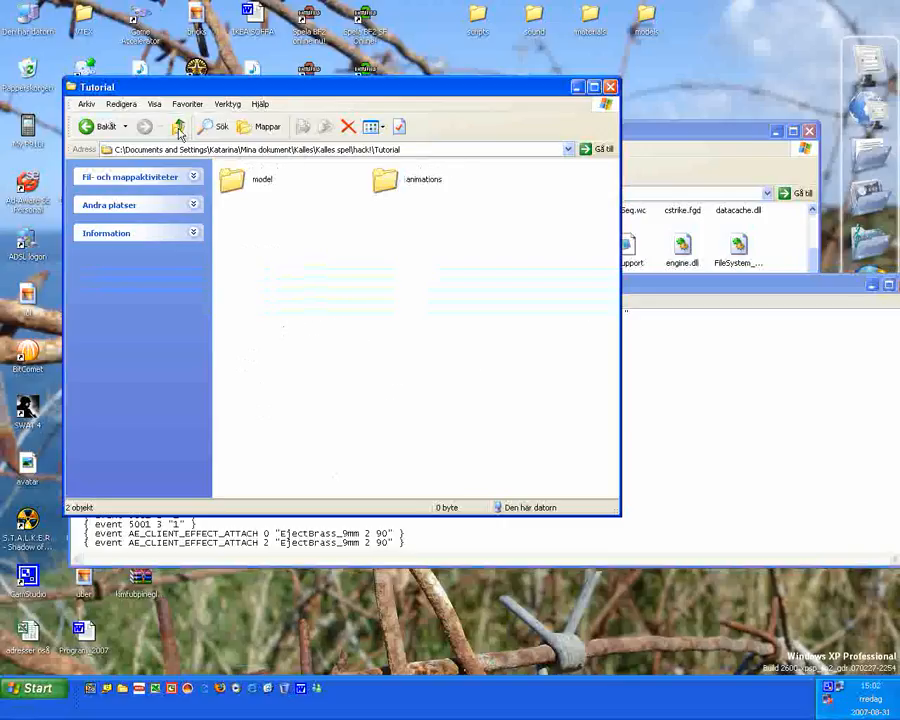
pyautogui.doubleClick(235, 185)
pyautogui.click(237, 187)
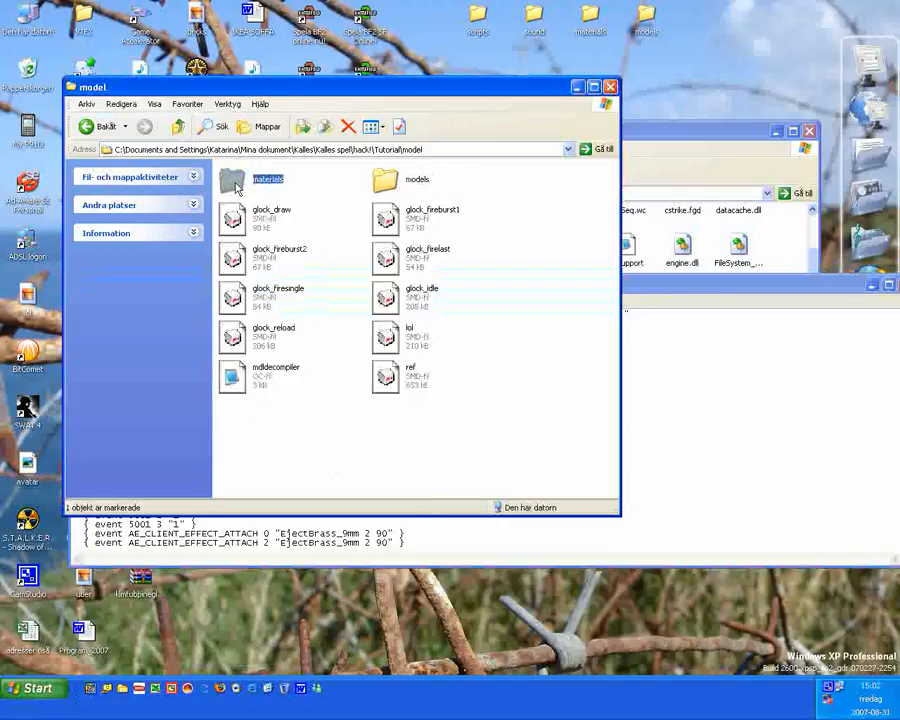
pyautogui.doubleClick(236, 186)
pyautogui.doubleClick(236, 186)
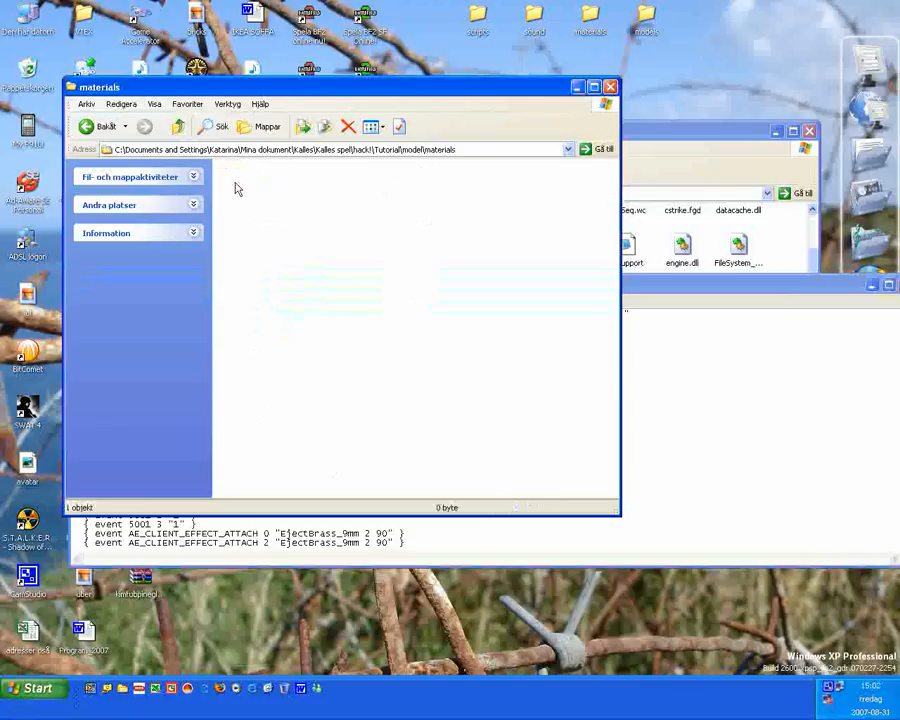
pyautogui.click(237, 188)
pyautogui.doubleClick(237, 188)
pyautogui.click(237, 186)
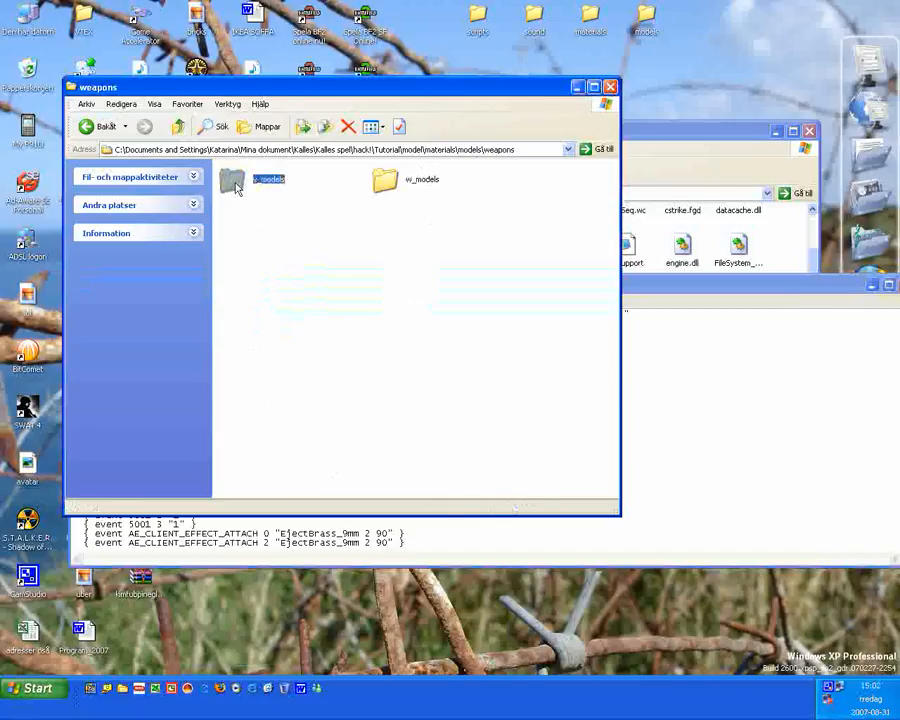
pyautogui.doubleClick(237, 186)
pyautogui.click(237, 182)
pyautogui.doubleClick(237, 182)
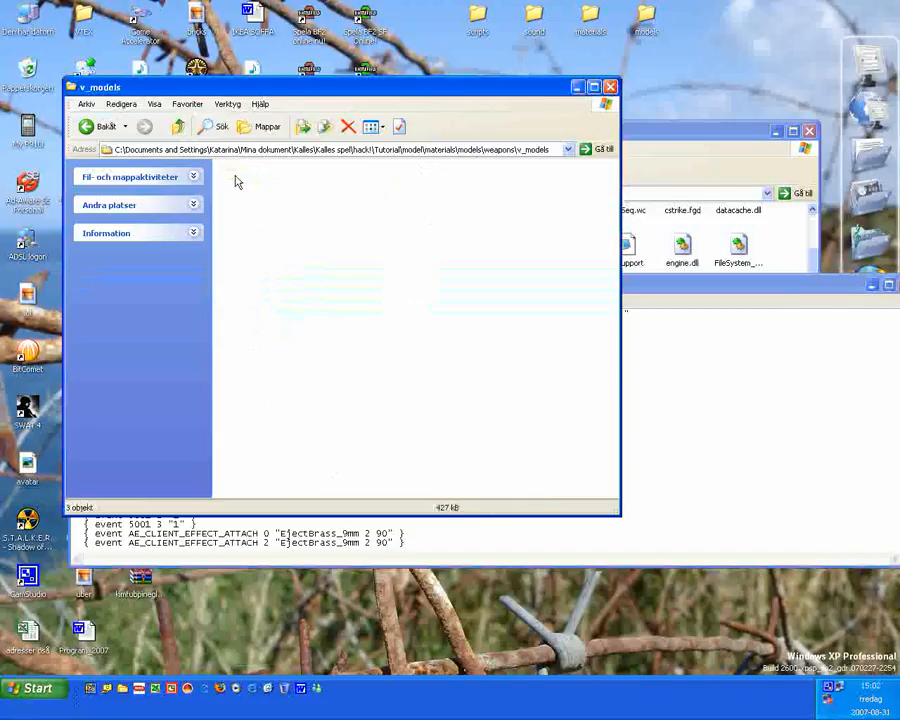
pyautogui.click(179, 127)
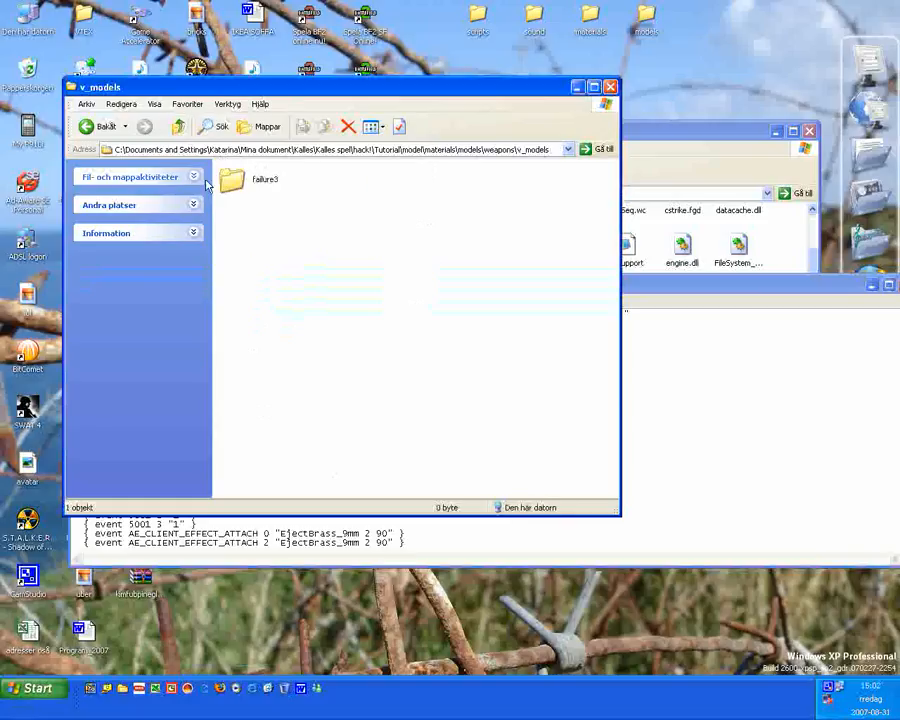
# Back in Notepad, change shibfubglock to failure3 in the first $cdmaterials path of the QC file.
pyautogui.click(701, 355)
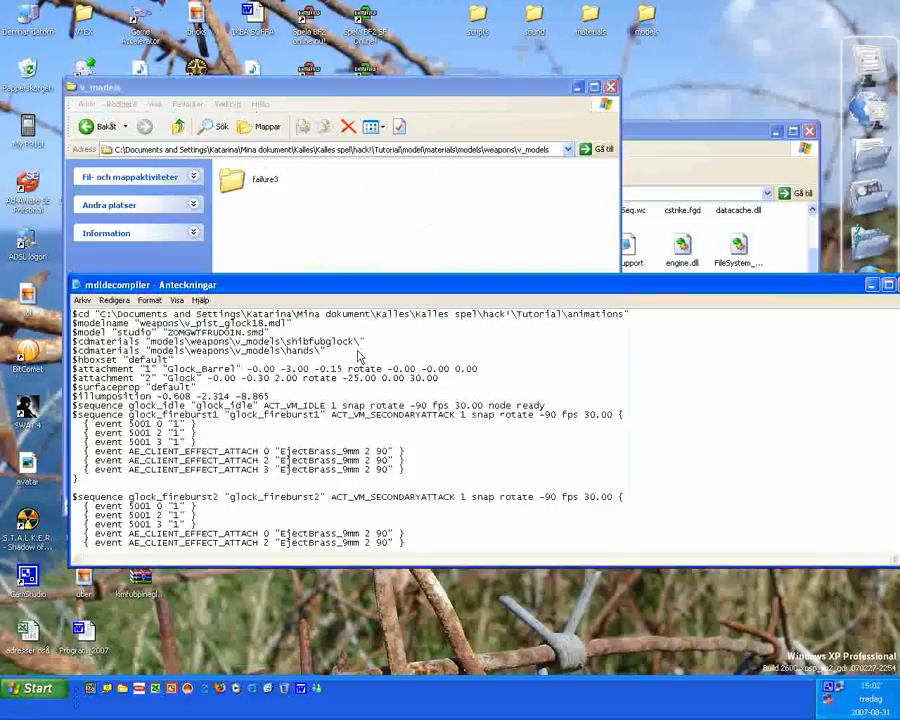
pyautogui.press('BackSpace')
pyautogui.press('BackSpace')
pyautogui.press('BackSpace')
pyautogui.press('BackSpace')
pyautogui.press('BackSpace')
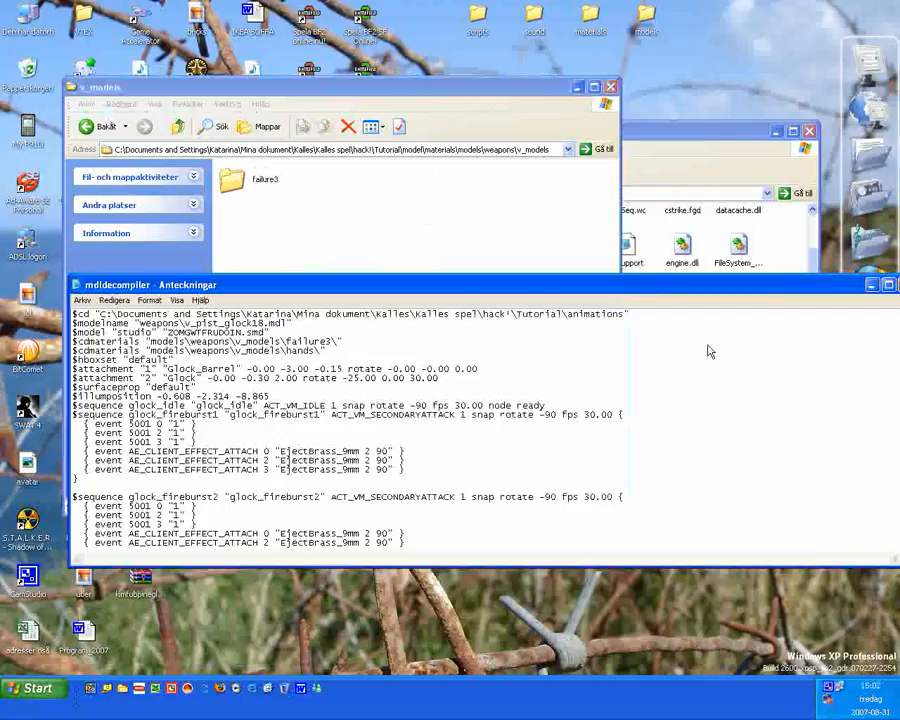
# Start Steam, and close the mdldecompiler QC file with its changes saved.
pyautogui.click(32, 689)
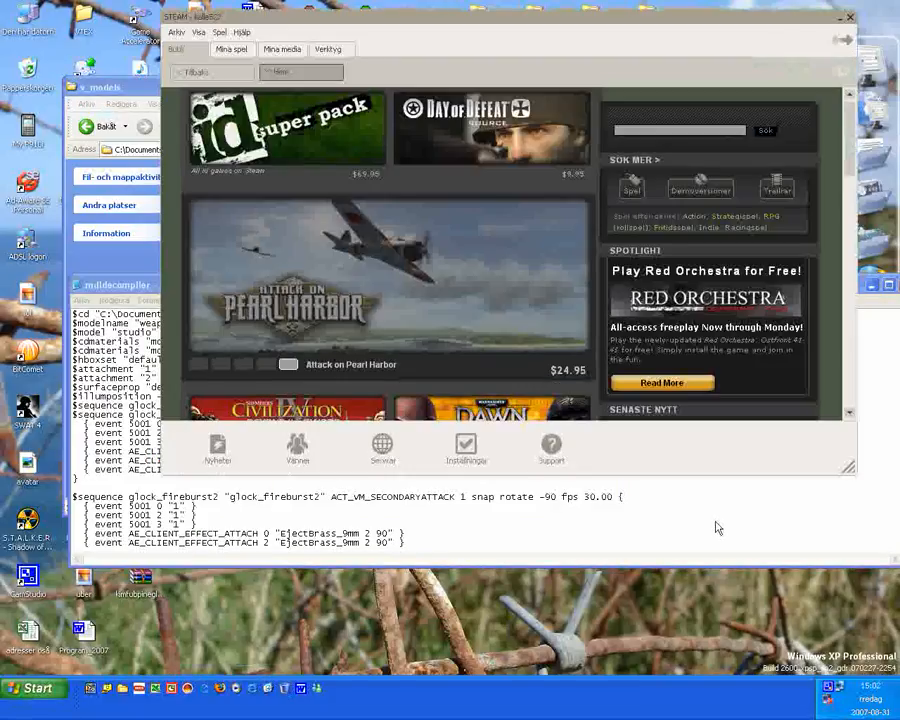
pyautogui.click(716, 527)
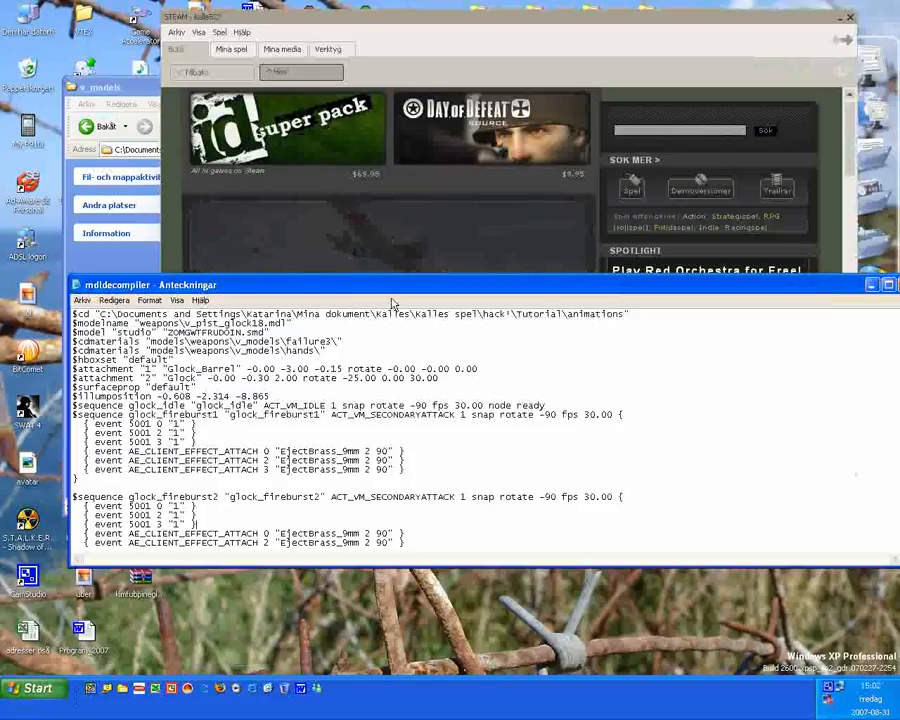
pyautogui.scroll(-9, 482, 387)
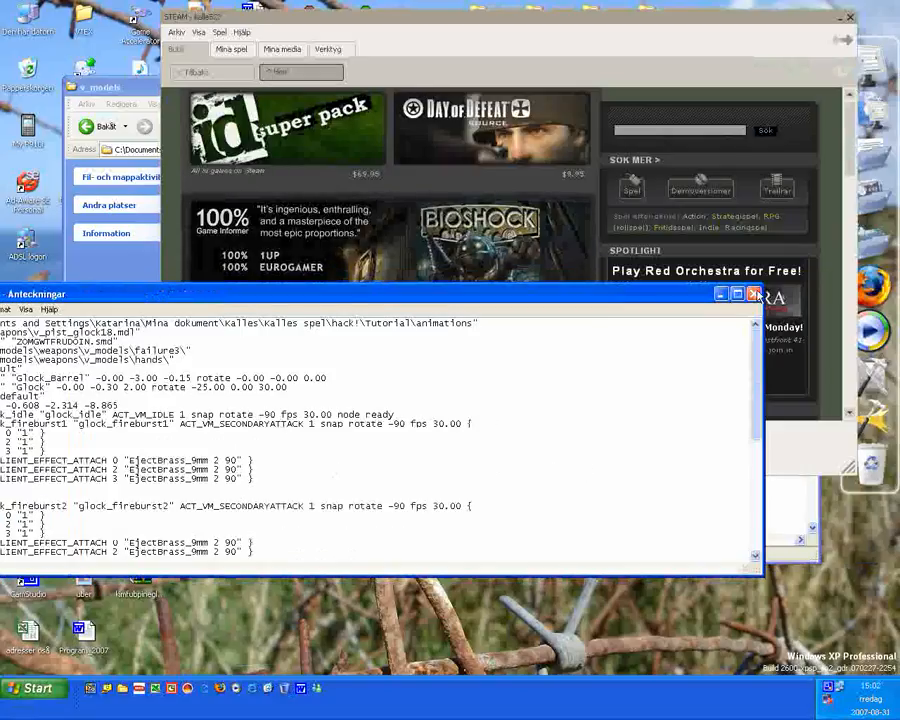
pyautogui.click(754, 294)
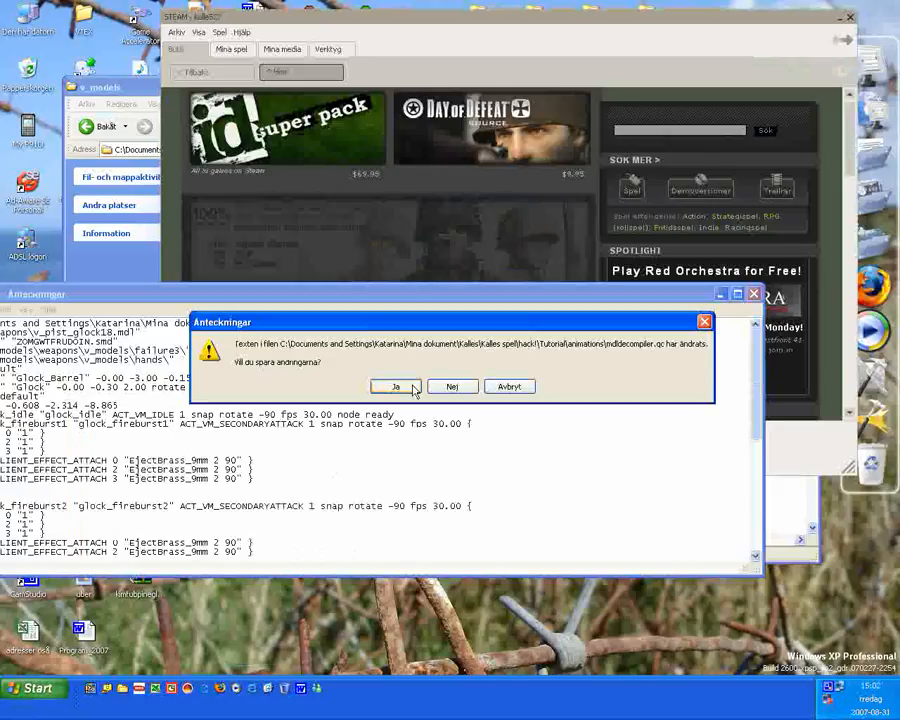
pyautogui.click(413, 387)
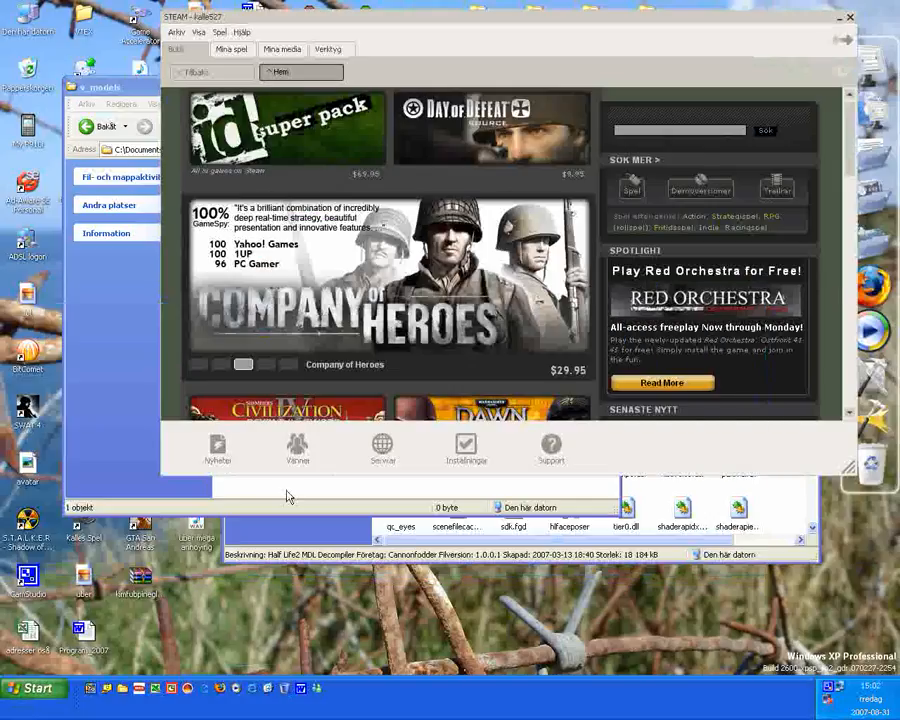
# Return to Windows Explorer and go up from the v_models folder to Tutorial's model folder.
pyautogui.click(287, 497)
pyautogui.click(180, 126)
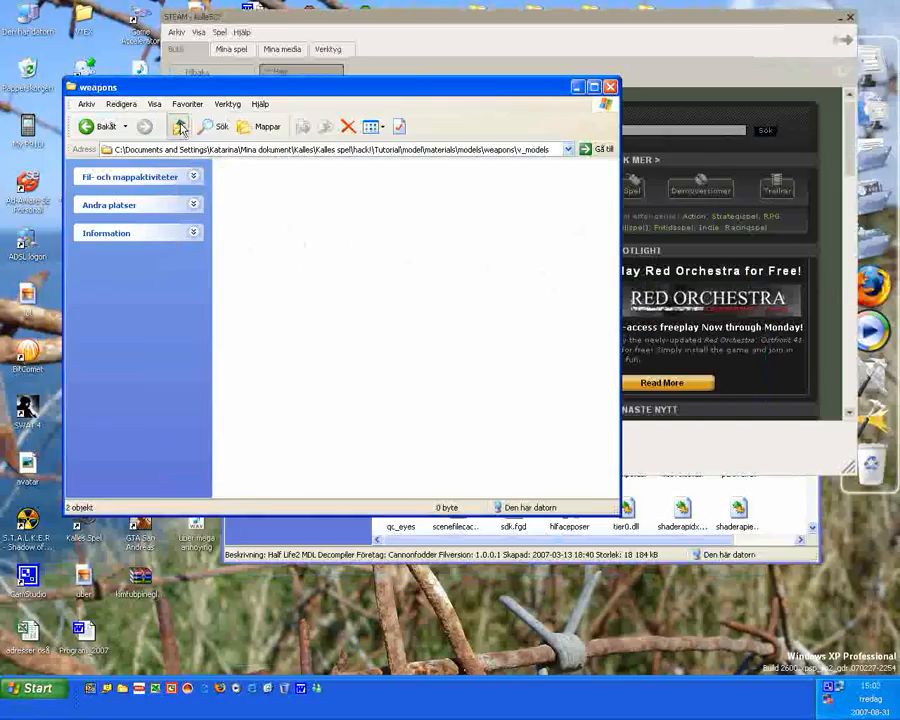
pyautogui.click(180, 126)
pyautogui.click(180, 126)
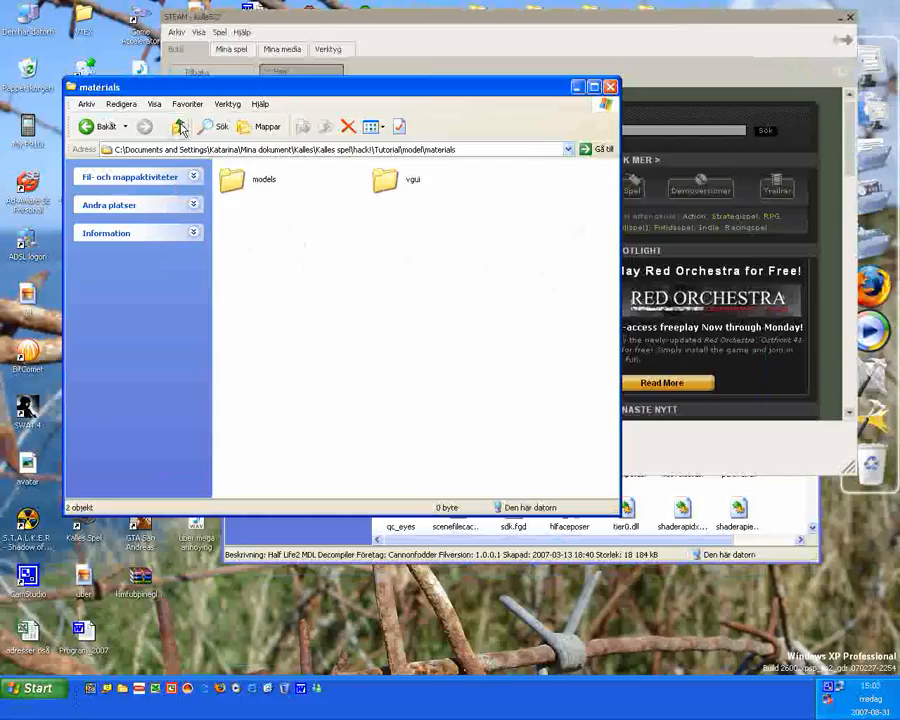
pyautogui.click(180, 126)
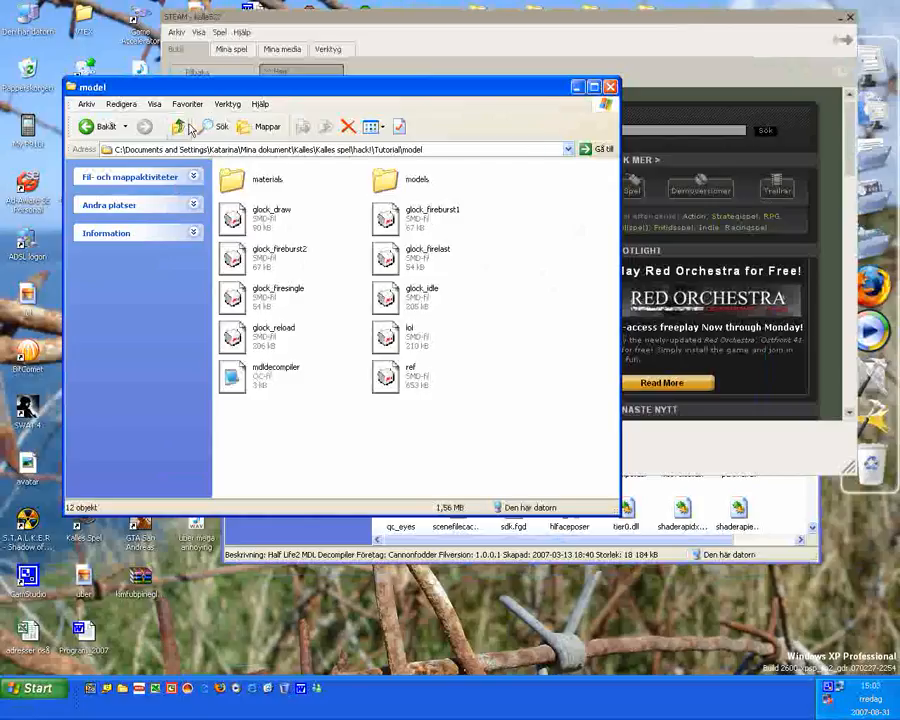
# Compile the mdldecompiler QC file from the Tutorial\animations folder with studiomdl in the sourcesdk\bin folder.
pyautogui.press('BackSpace')
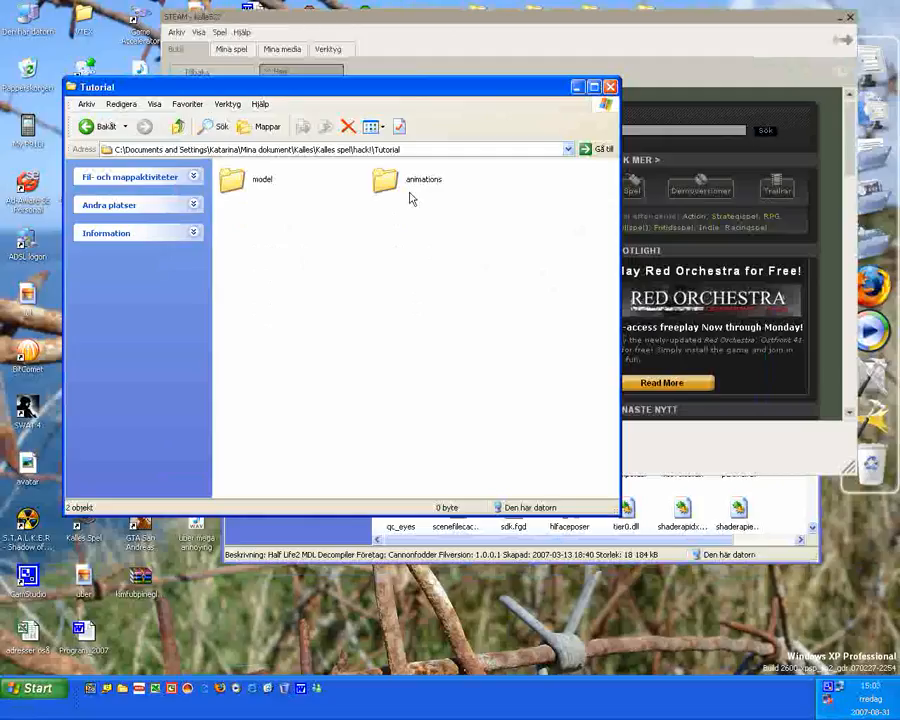
pyautogui.click(410, 184)
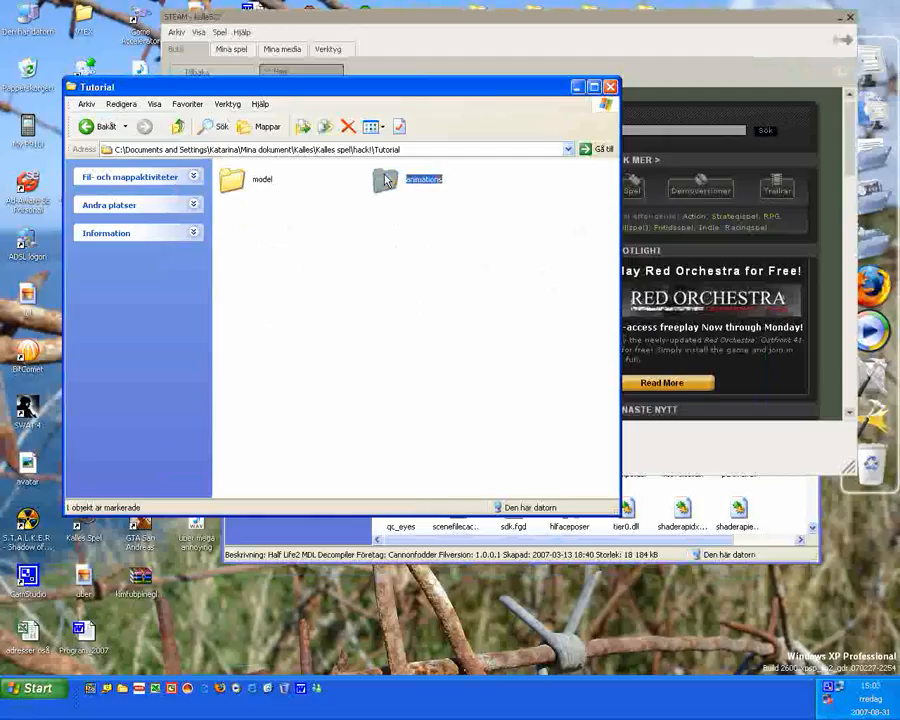
pyautogui.doubleClick(385, 180)
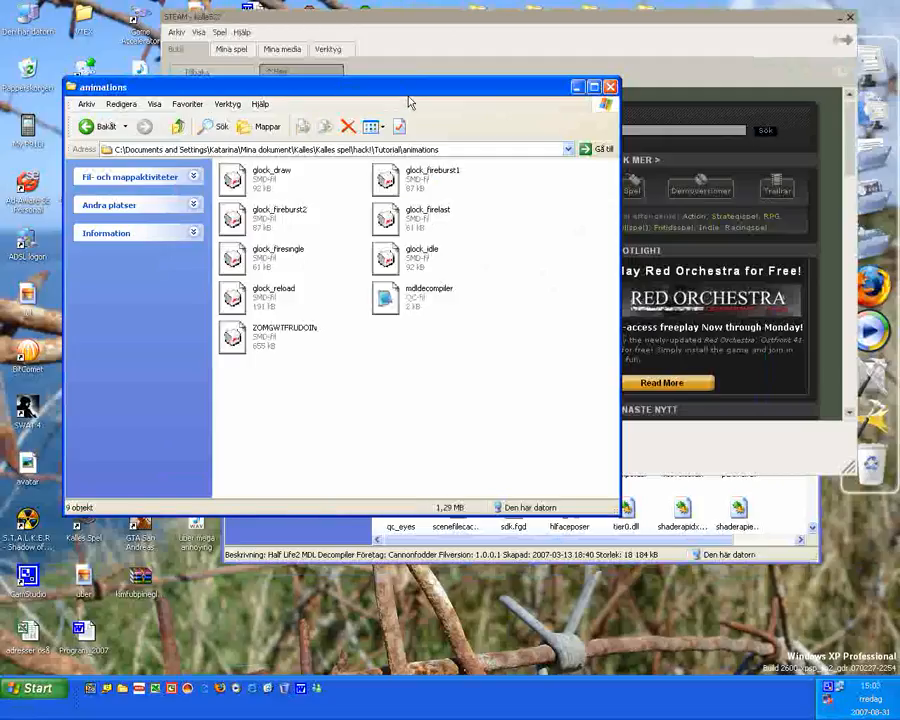
pyautogui.moveTo(406, 94); pyautogui.dragTo(332, 98)
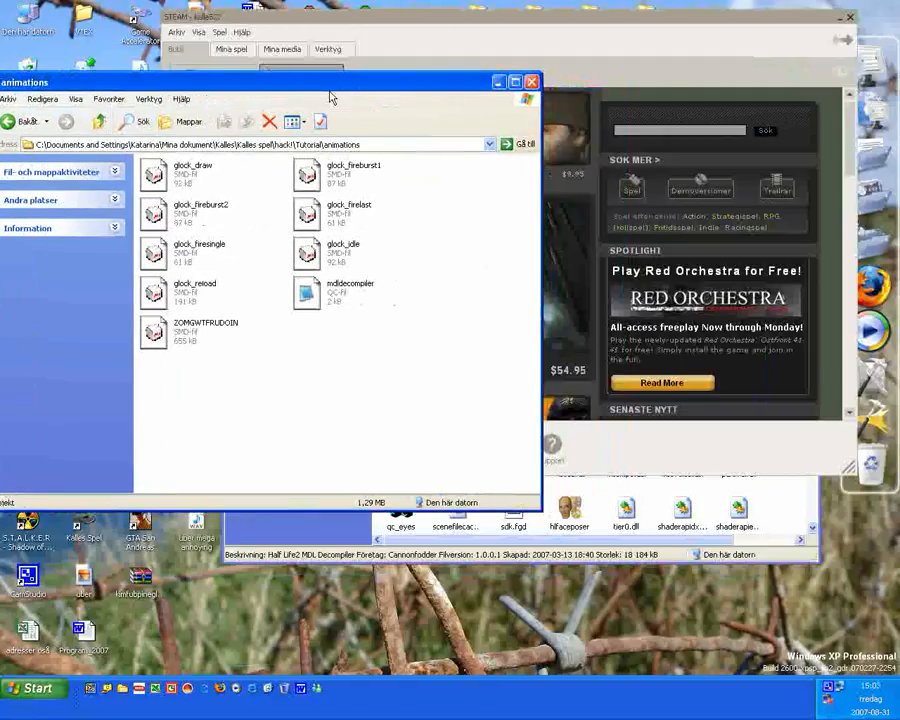
pyautogui.click(788, 508)
pyautogui.moveTo(556, 134); pyautogui.dragTo(779, 143)
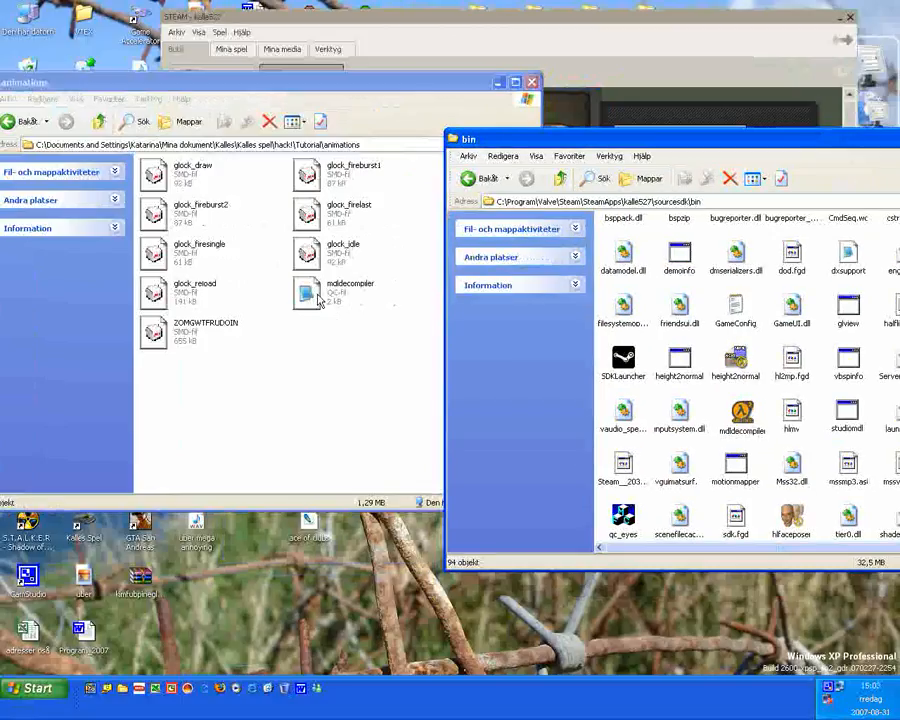
pyautogui.moveTo(320, 298); pyautogui.dragTo(856, 417)
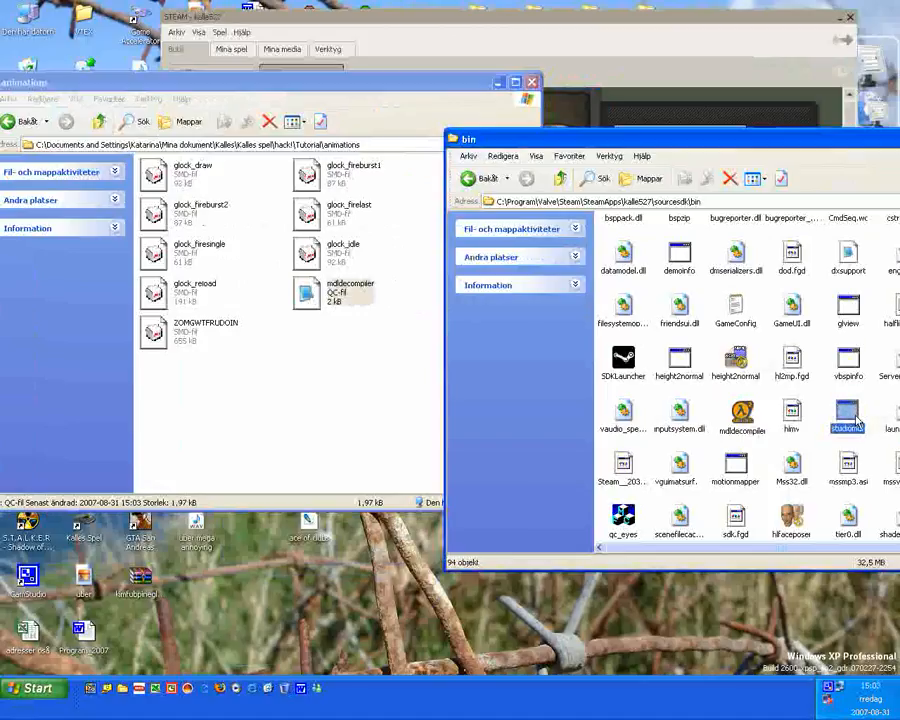
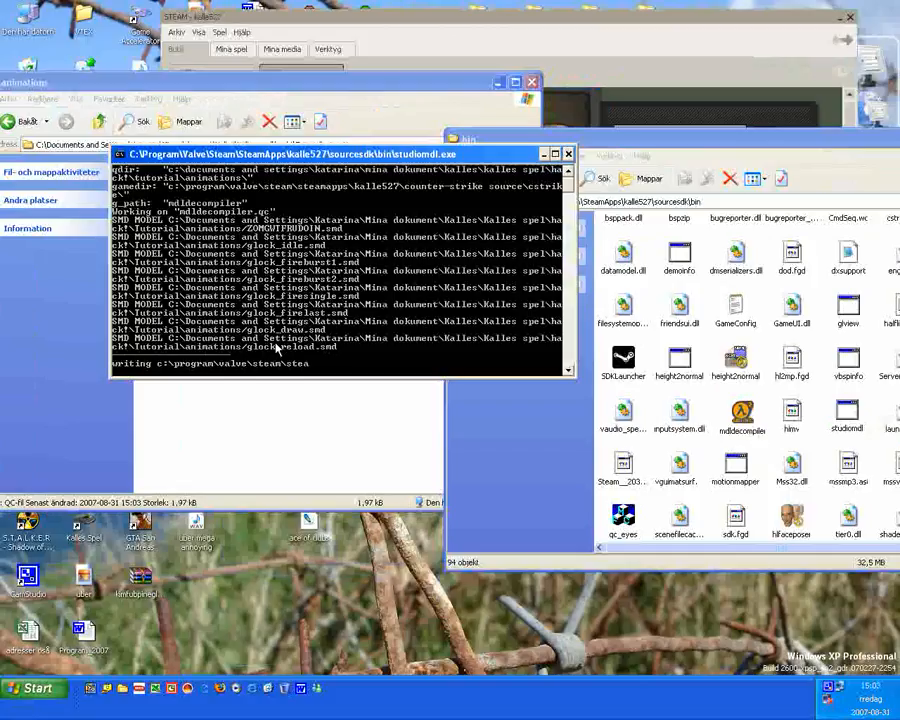
# Switch to Steam and launch Source SDK from the list of tools.
pyautogui.click(427, 31)
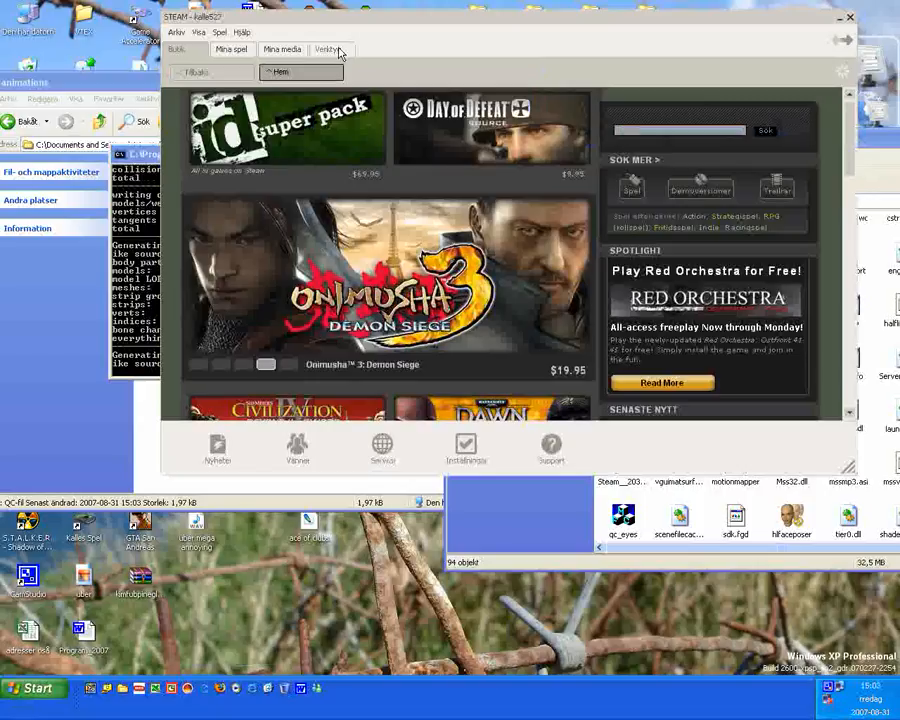
pyautogui.click(338, 50)
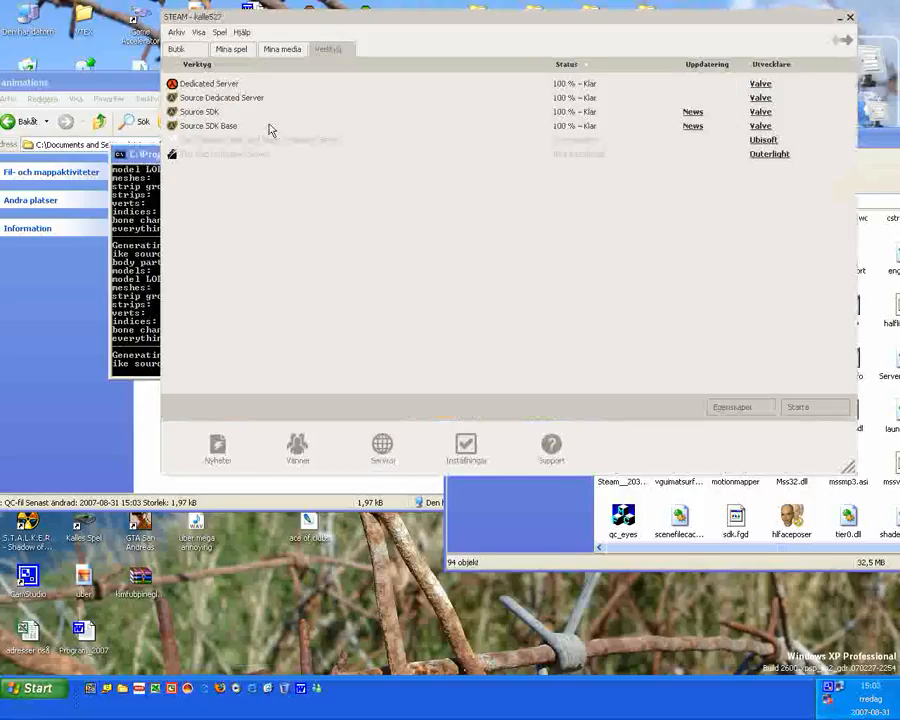
pyautogui.click(200, 111)
pyautogui.click(793, 408)
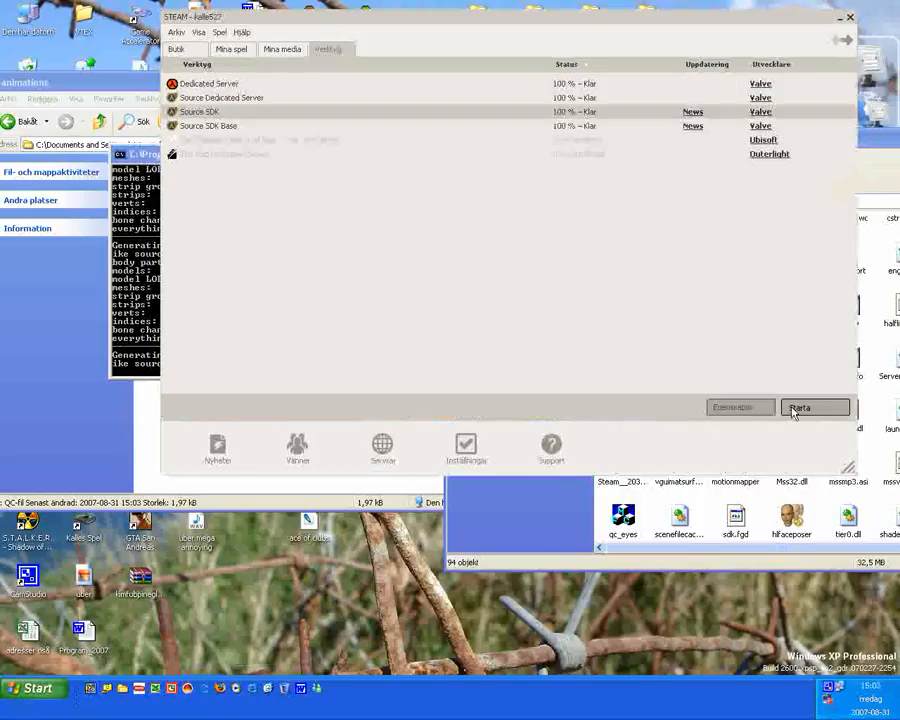
# Return to the Tutorial folder window in Windows Explorer and go back to model\materials\models\weapons\v_models.
pyautogui.click(136, 424)
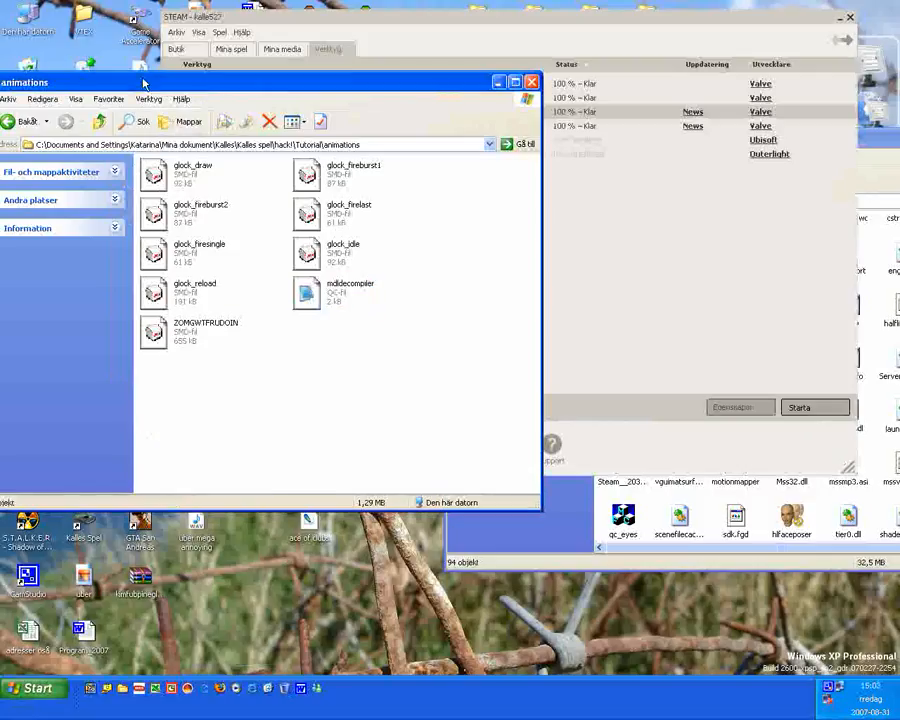
pyautogui.moveTo(143, 83); pyautogui.dragTo(352, 108)
pyautogui.click(308, 148)
pyautogui.click(308, 148)
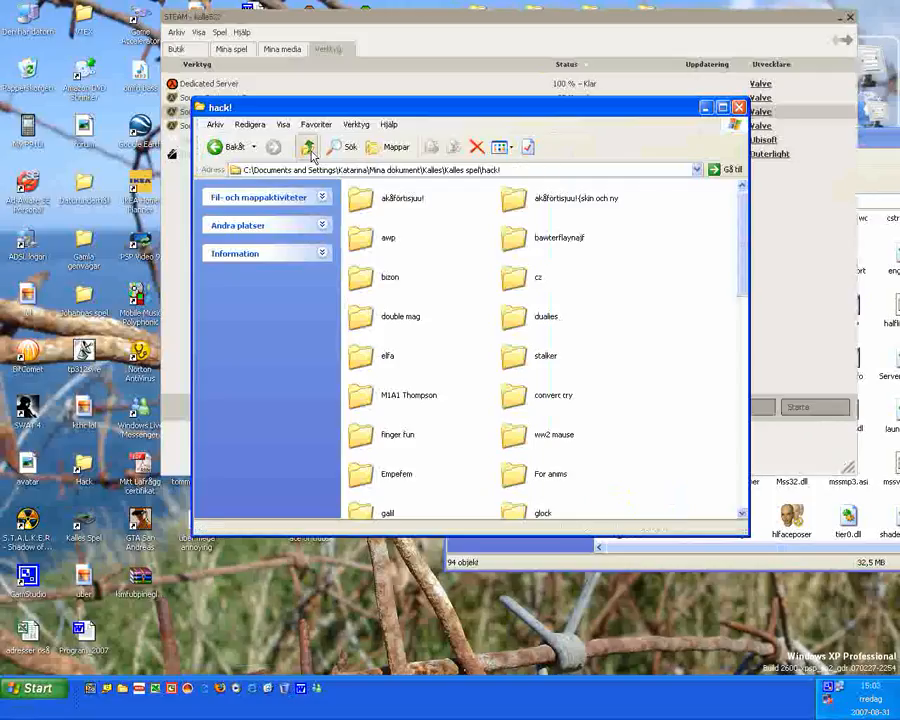
pyautogui.click(308, 148)
pyautogui.click(308, 148)
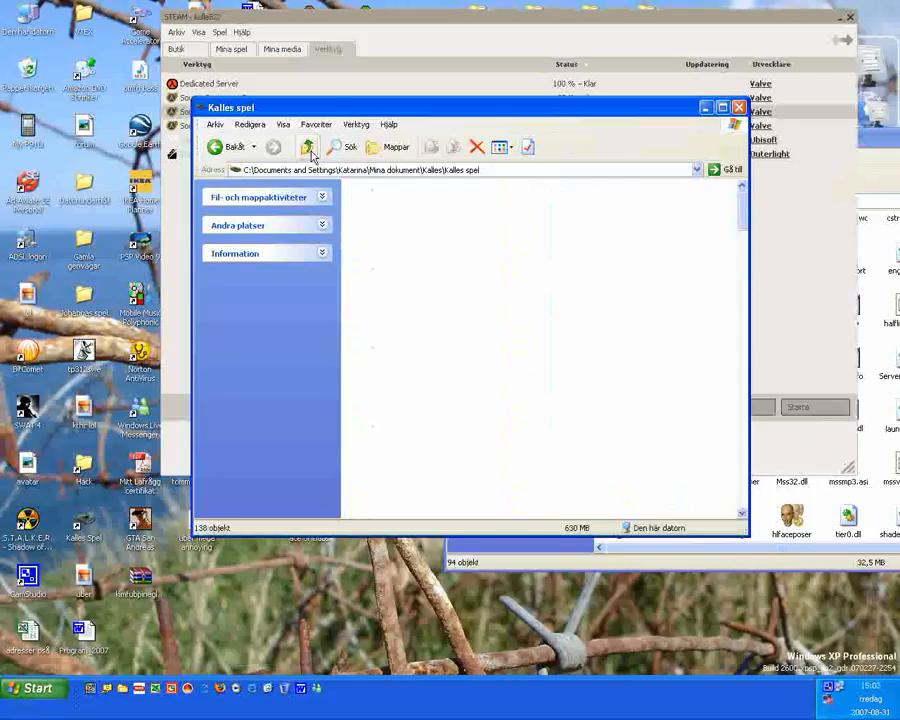
pyautogui.click(228, 148)
pyautogui.click(226, 147)
pyautogui.click(224, 147)
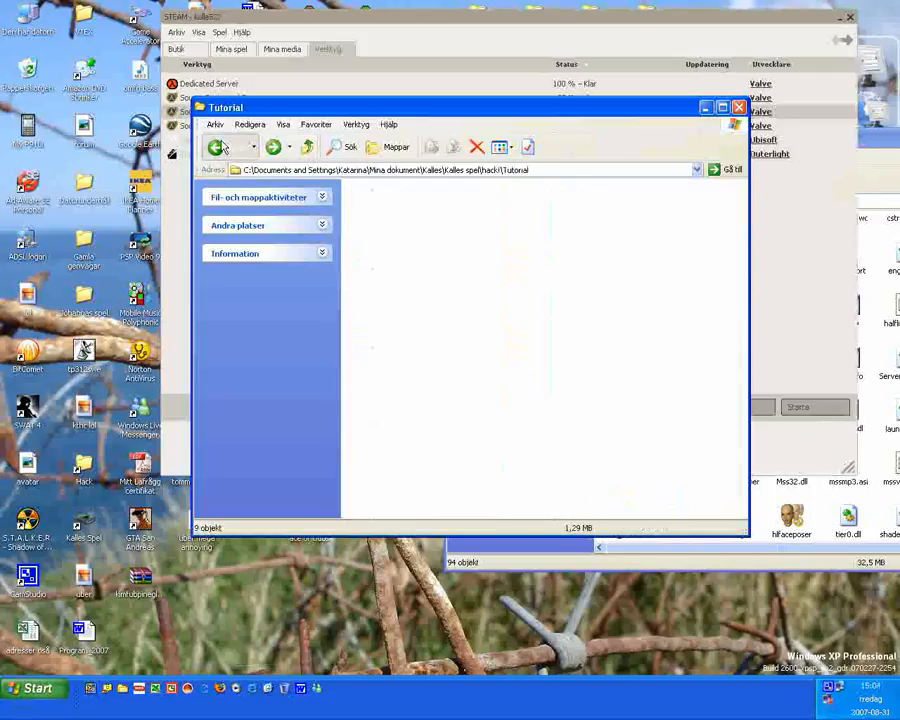
pyautogui.click(224, 147)
pyautogui.click(224, 147)
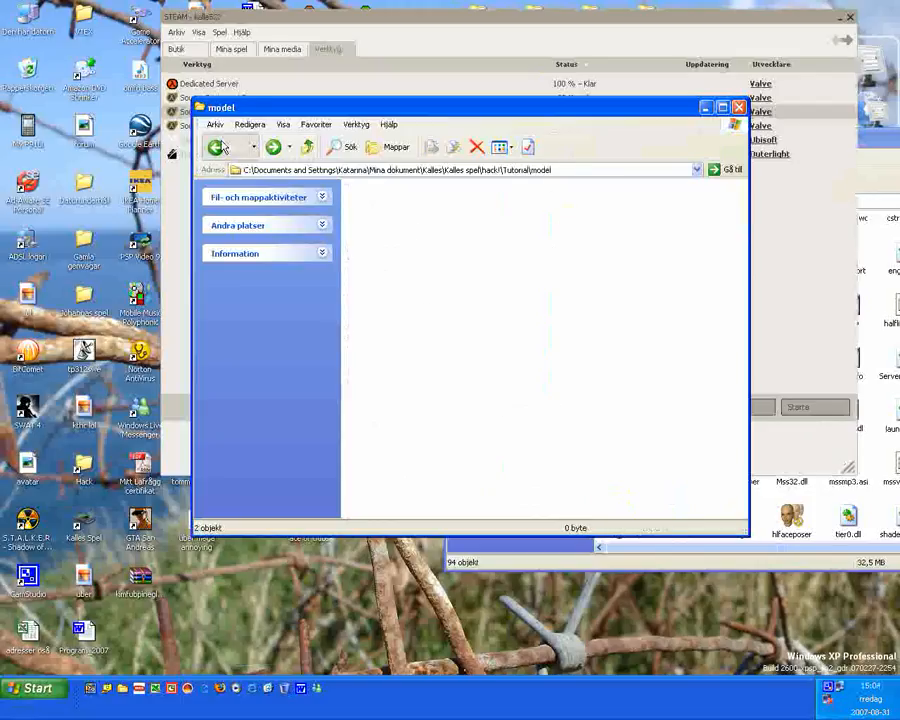
pyautogui.click(224, 147)
pyautogui.click(224, 147)
pyautogui.click(224, 147)
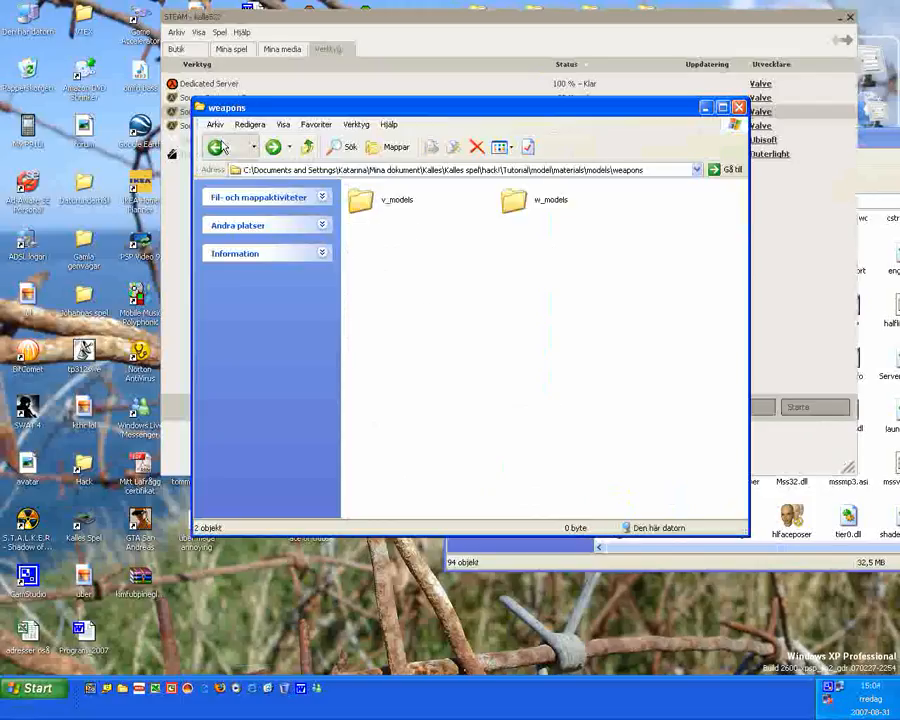
pyautogui.click(224, 147)
# Copy the failure3 material folder from the Tutorial's v_models folder.
pyautogui.click(360, 205)
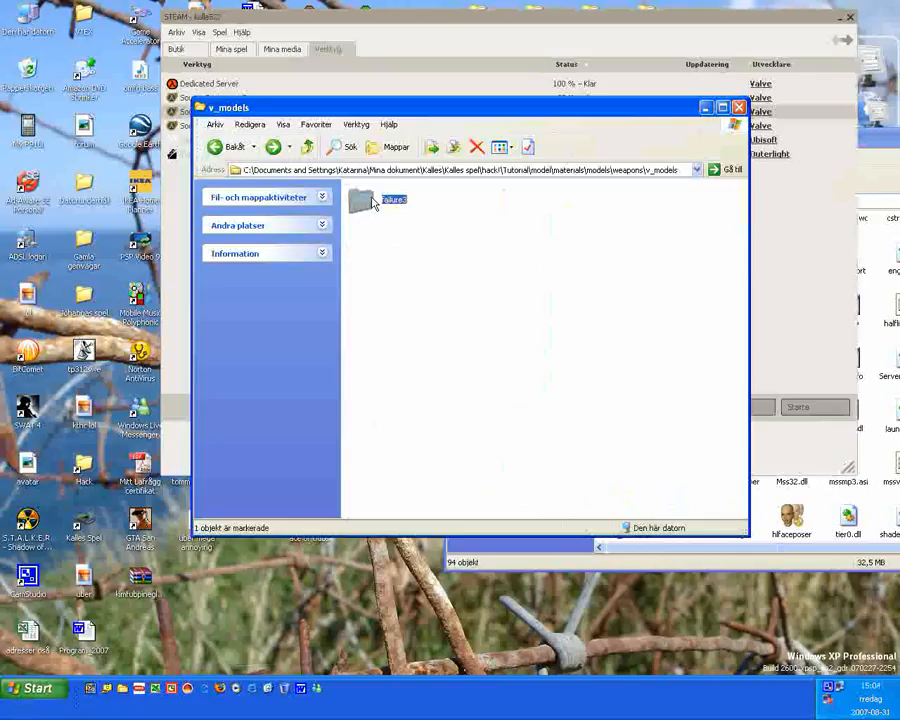
pyautogui.rightClick(373, 203)
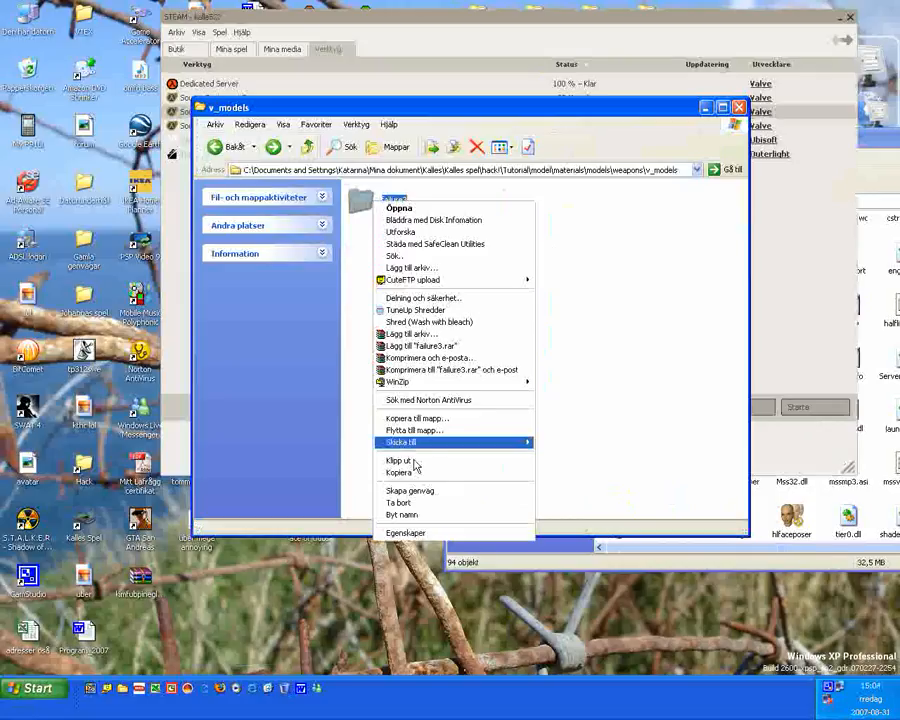
pyautogui.click(400, 472)
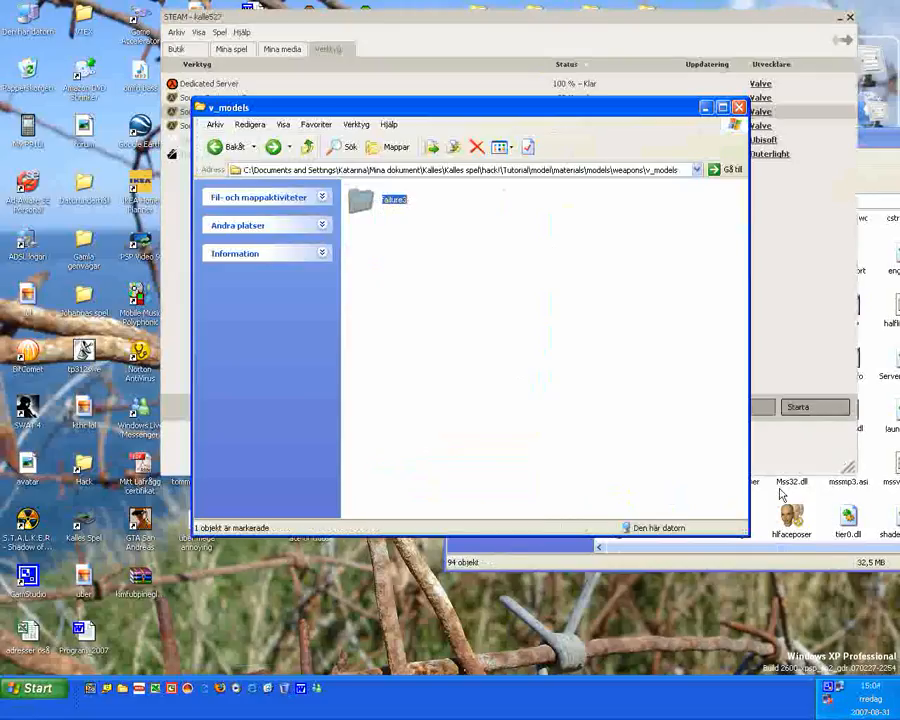
# In the other Explorer window, browse from sourcesdk\bin to the counter-strike source\cstrike folder.
pyautogui.click(824, 511)
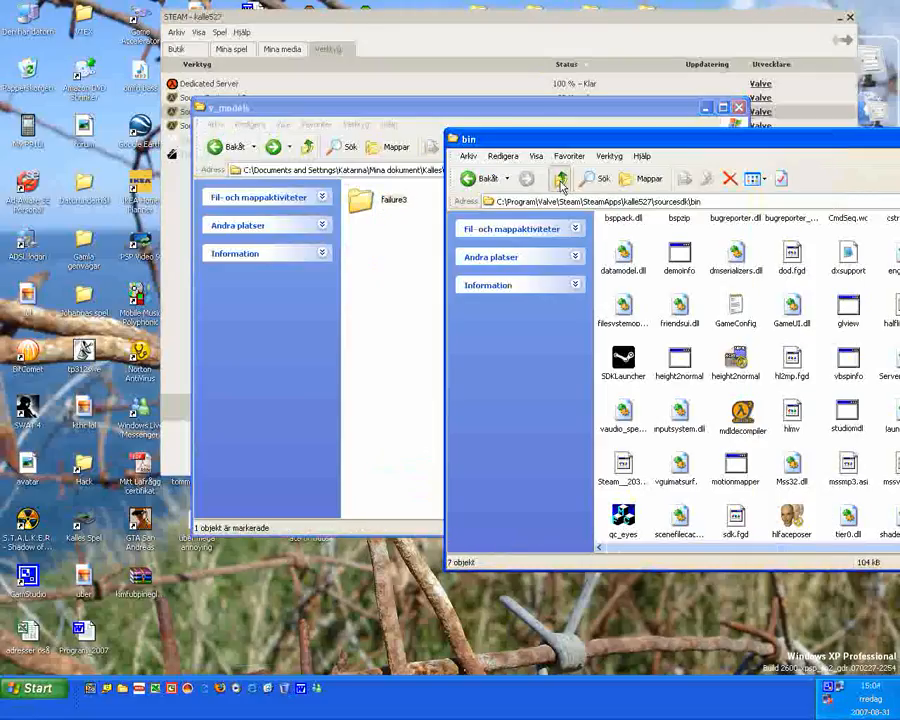
pyautogui.click(561, 180)
pyautogui.click(561, 181)
pyautogui.doubleClick(786, 232)
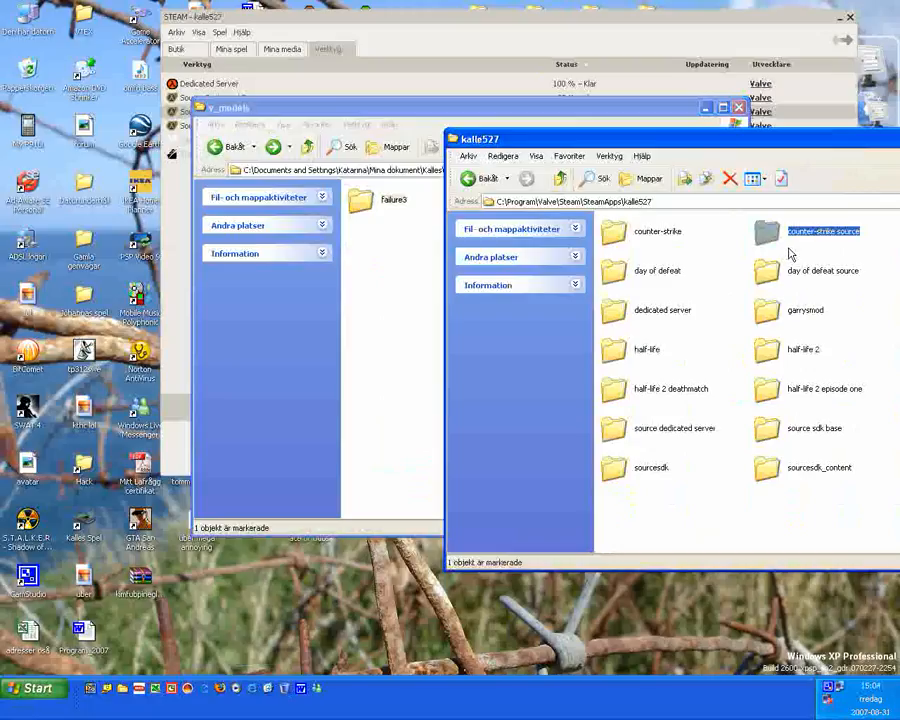
pyautogui.click(805, 232)
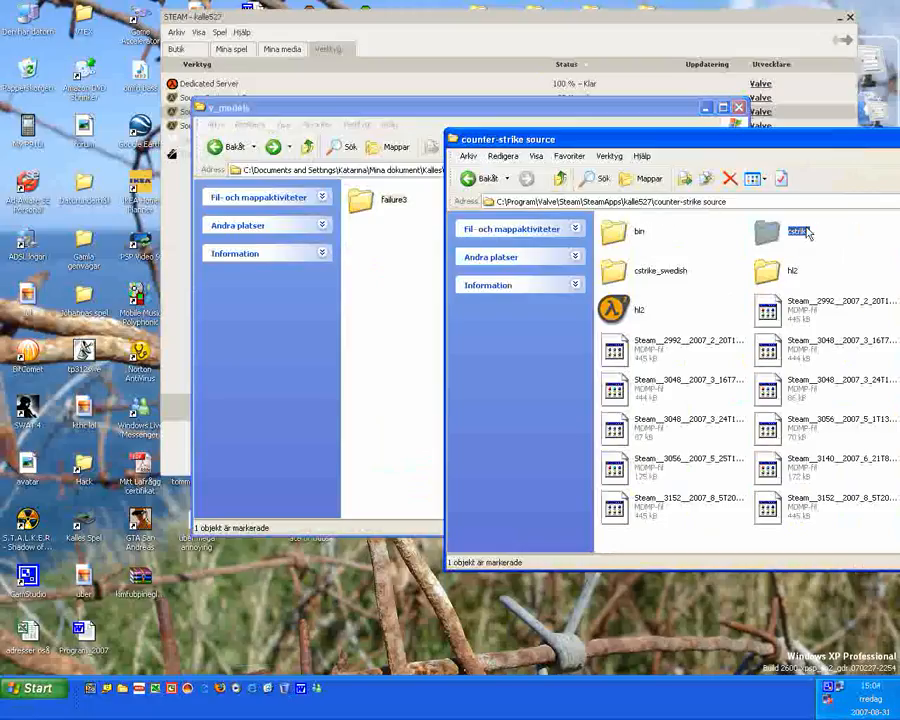
pyautogui.doubleClick(806, 230)
# Paste the failure3 folder into cstrike's materials\models\weapons\v_models folder.
pyautogui.doubleClick(650, 310)
pyautogui.doubleClick(646, 272)
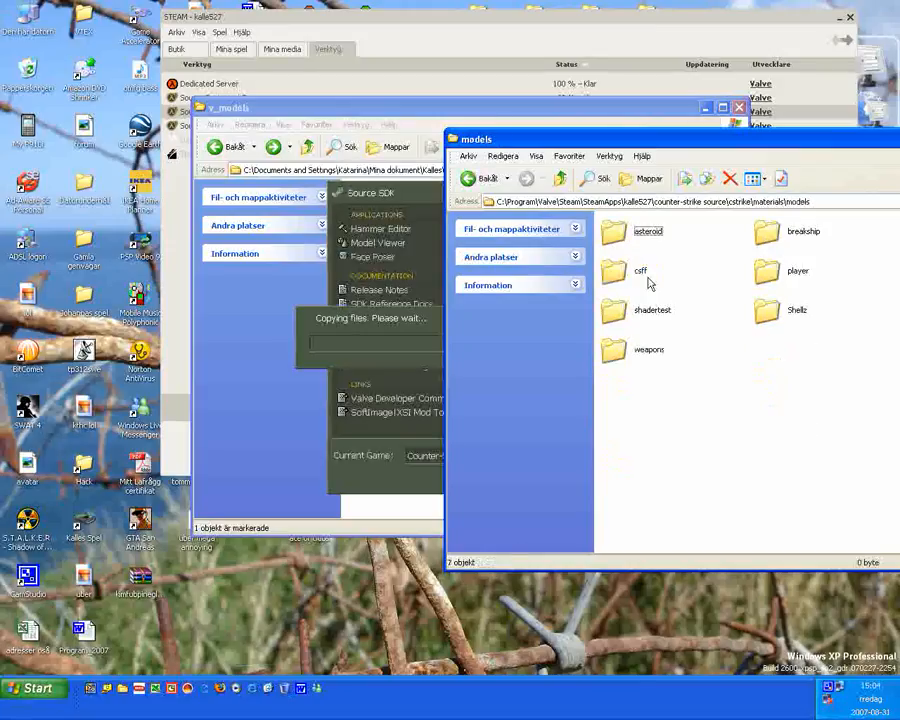
pyautogui.doubleClick(648, 349)
pyautogui.click(645, 240)
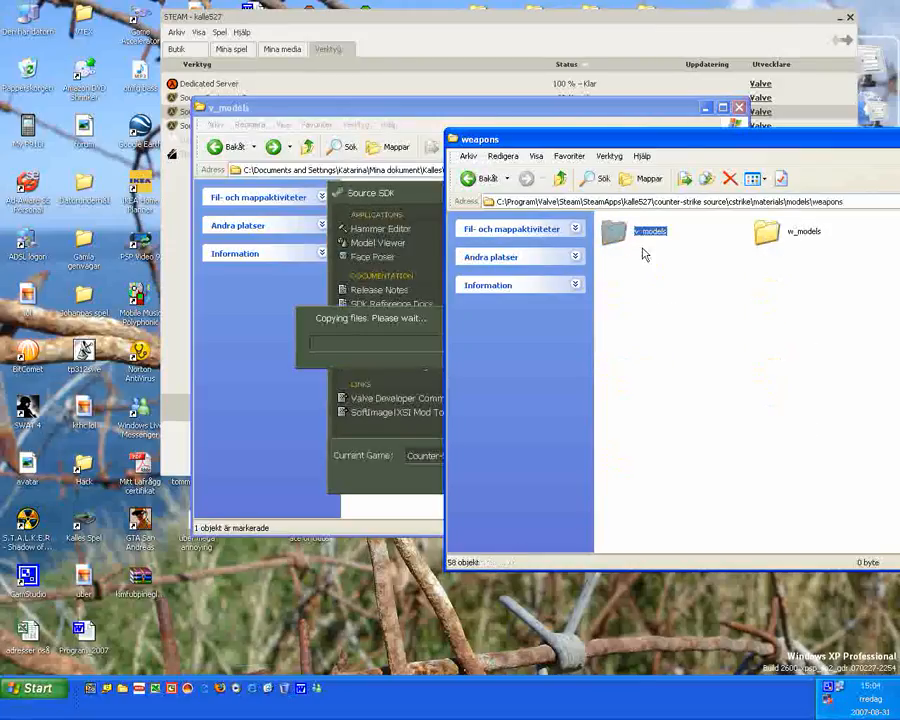
pyautogui.doubleClick(645, 255)
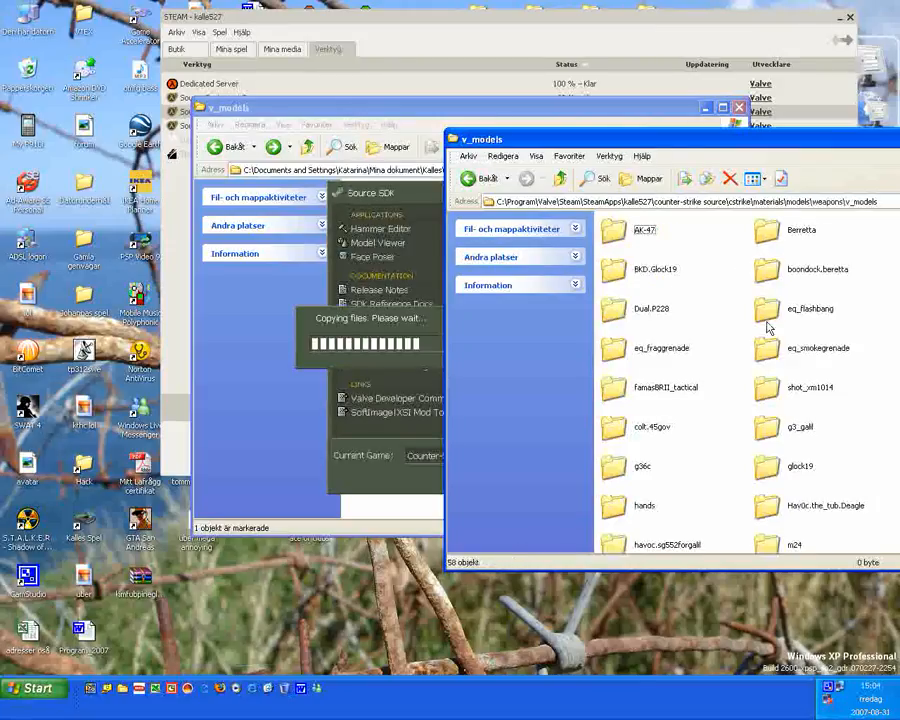
pyautogui.hotkey('ctrl', 'v')
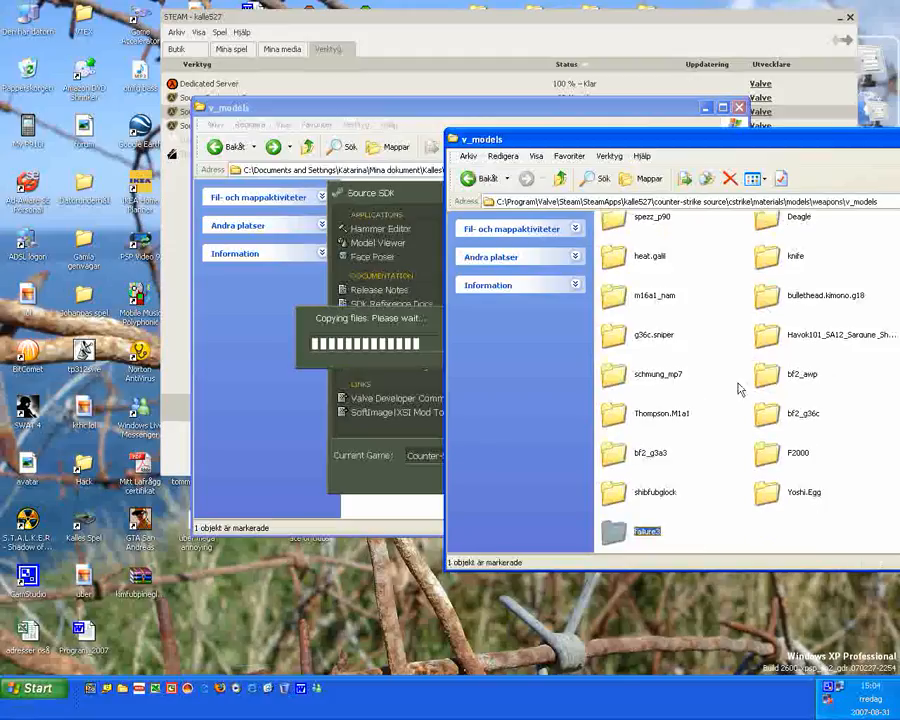
pyautogui.click(705, 545)
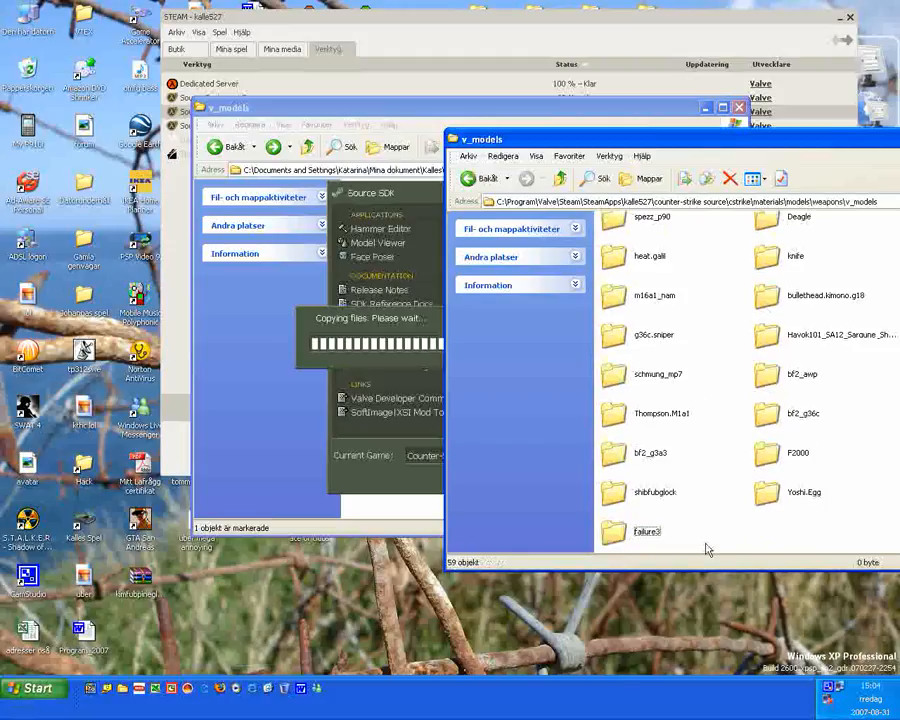
# Start Model Viewer from Source SDK and move the Tutorial v_models window aside.
pyautogui.click(390, 196)
pyautogui.doubleClick(374, 249)
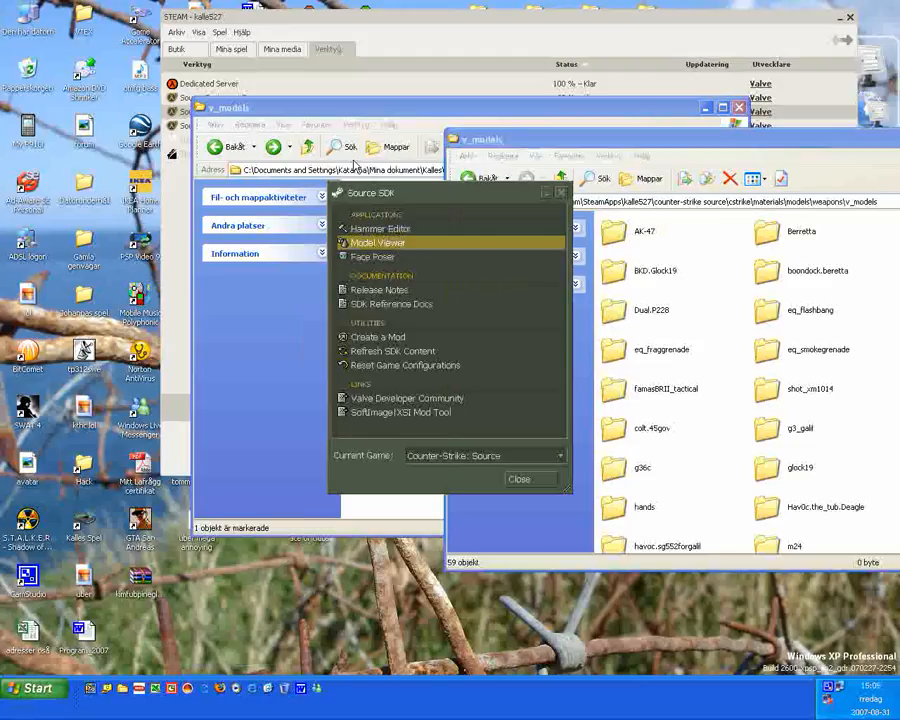
pyautogui.moveTo(300, 115); pyautogui.dragTo(105, 96)
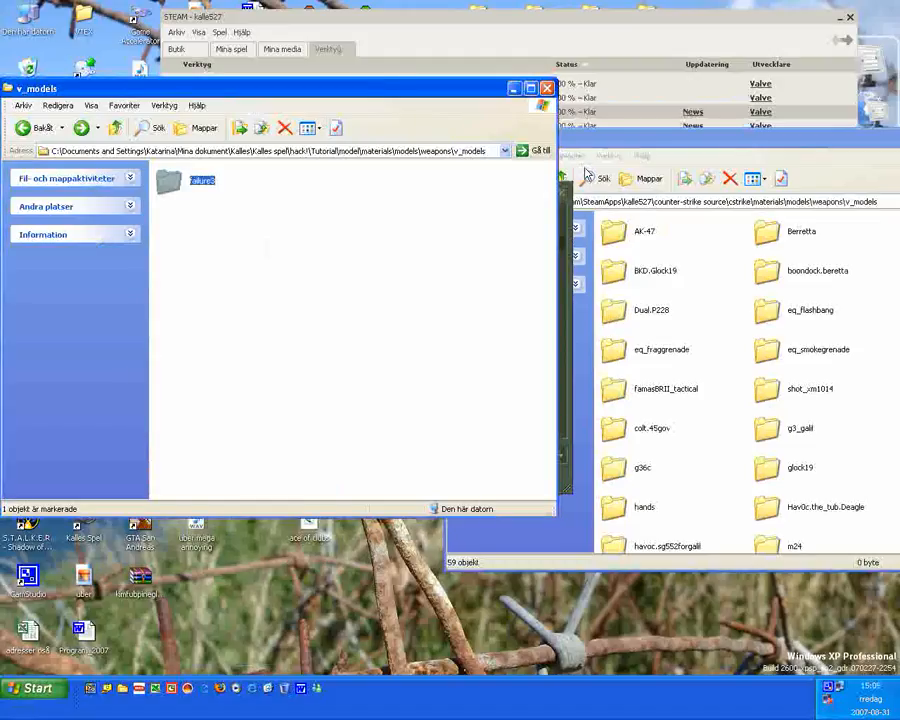
pyautogui.click(565, 231)
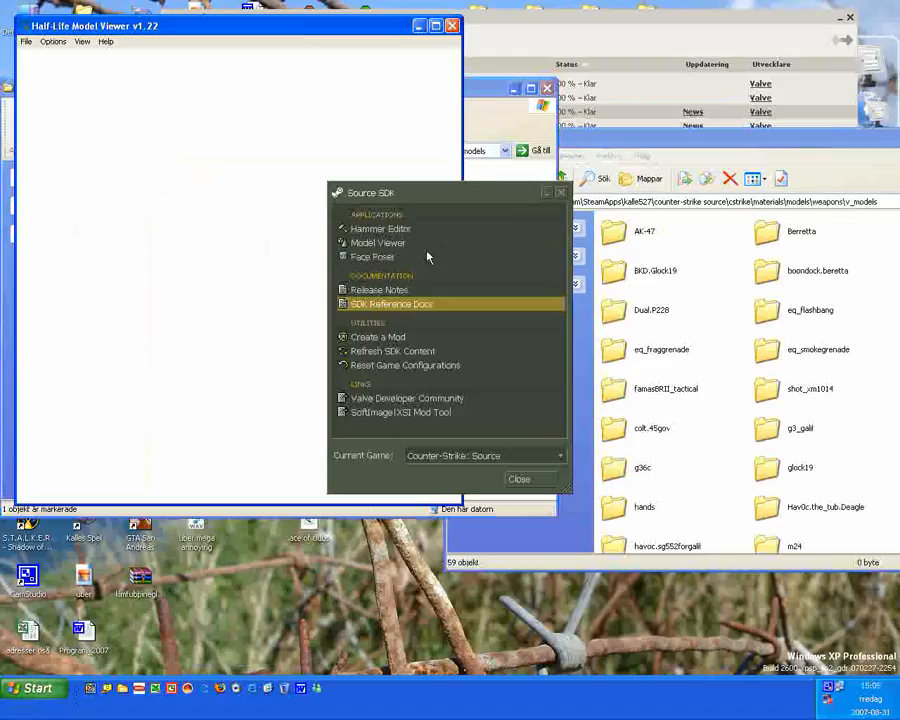
# Load the recent model models\weapons\v_pist_glock18.mdl and examine the hands and Glock up close from the side.
pyautogui.click(26, 41)
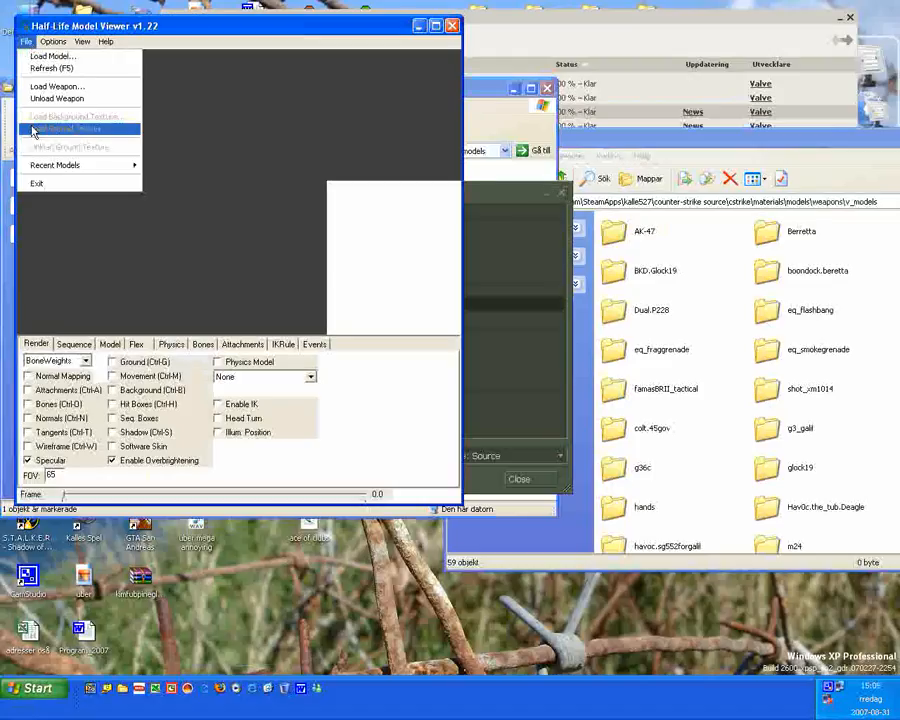
pyautogui.moveTo(66, 166)
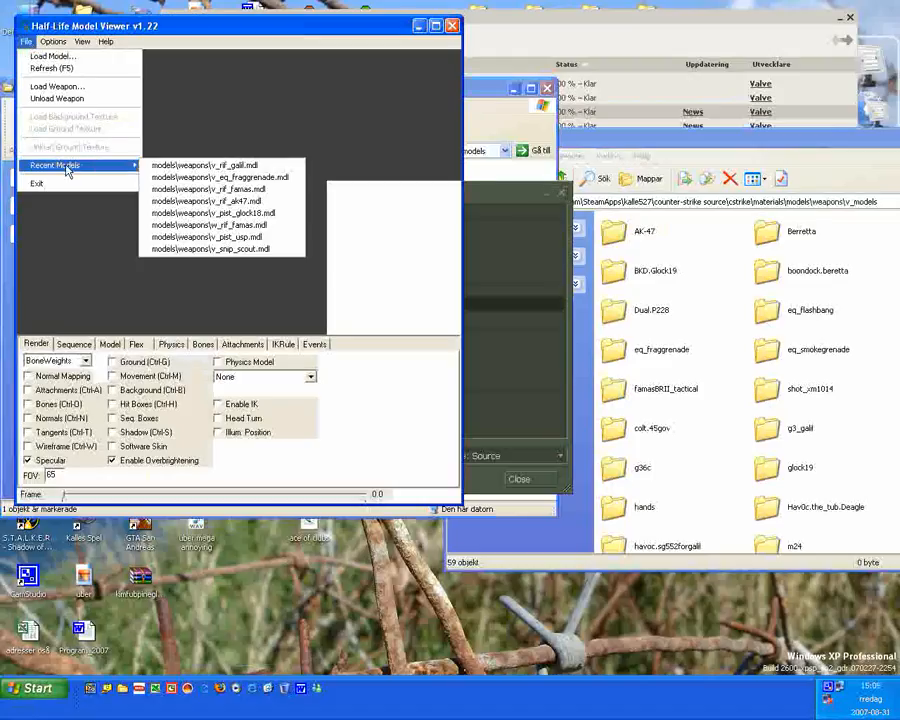
pyautogui.click(251, 214)
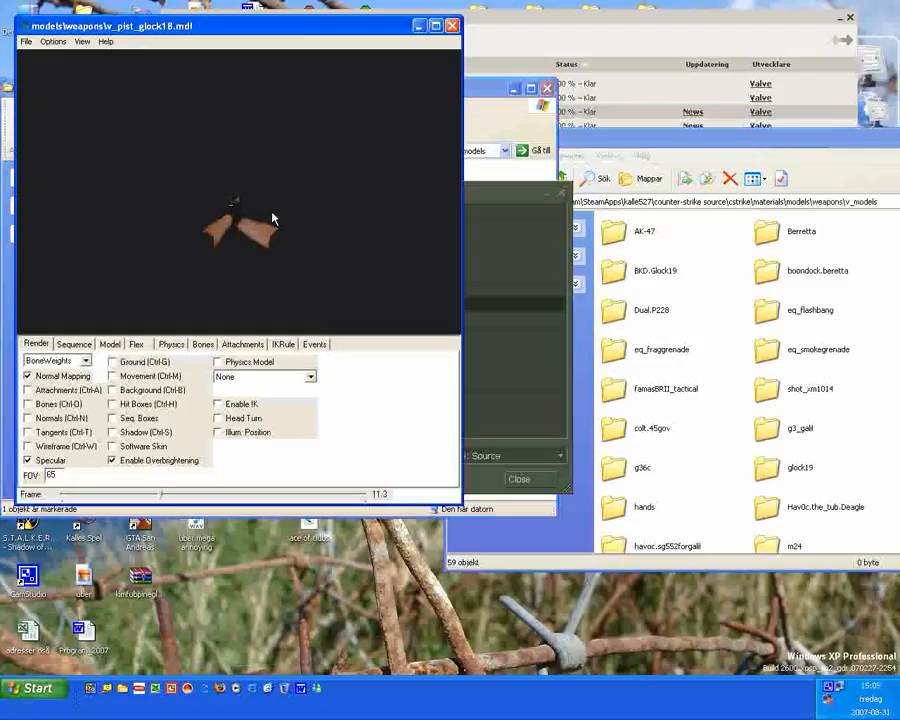
pyautogui.moveTo(249, 217); pyautogui.dragTo(220, 216)
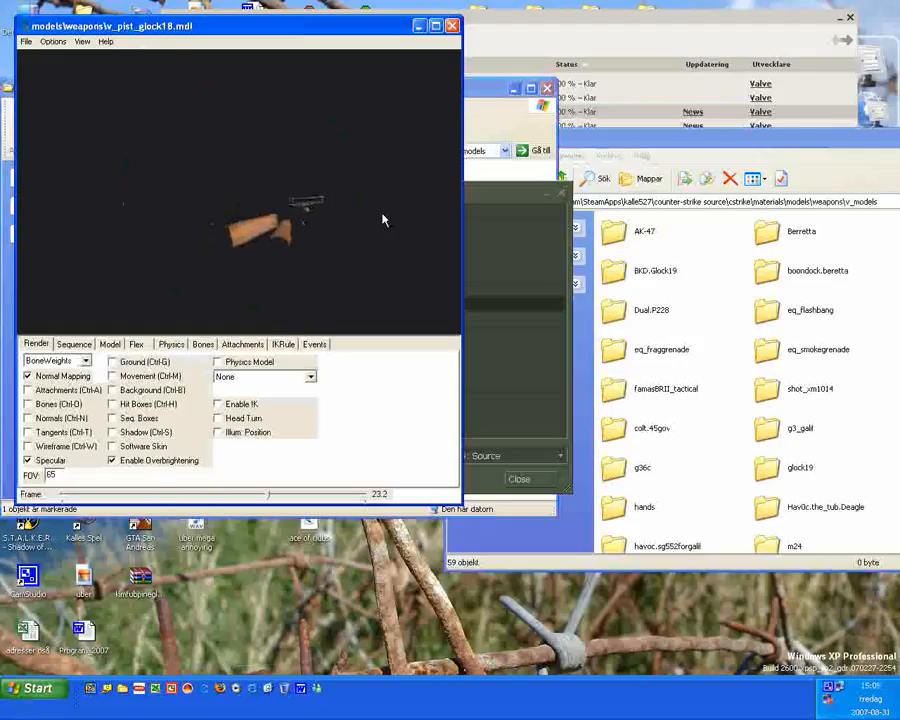
pyautogui.moveTo(362, 219)
pyautogui.mouseDown(button='right')
pyautogui.moveTo(355, 192)
pyautogui.moveTo(352, 213)
pyautogui.mouseUp(button='right')
pyautogui.moveTo(323, 231); pyautogui.dragTo(225, 189)
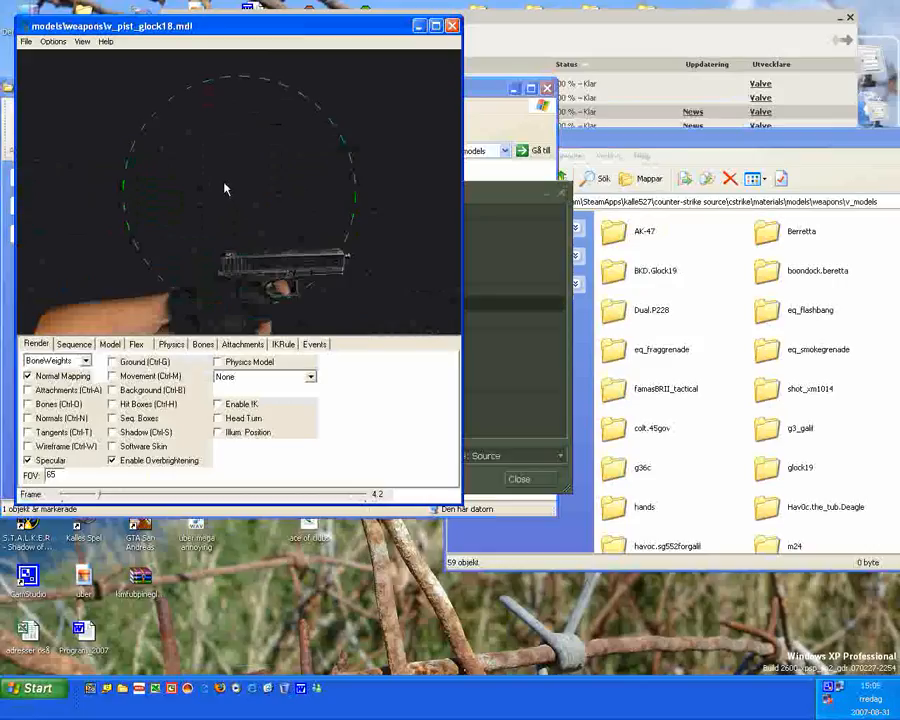
# Play the glock_reload sequence on the Glock model to check the animation, and close Model Viewer.
pyautogui.click(74, 343)
pyautogui.click(90, 362)
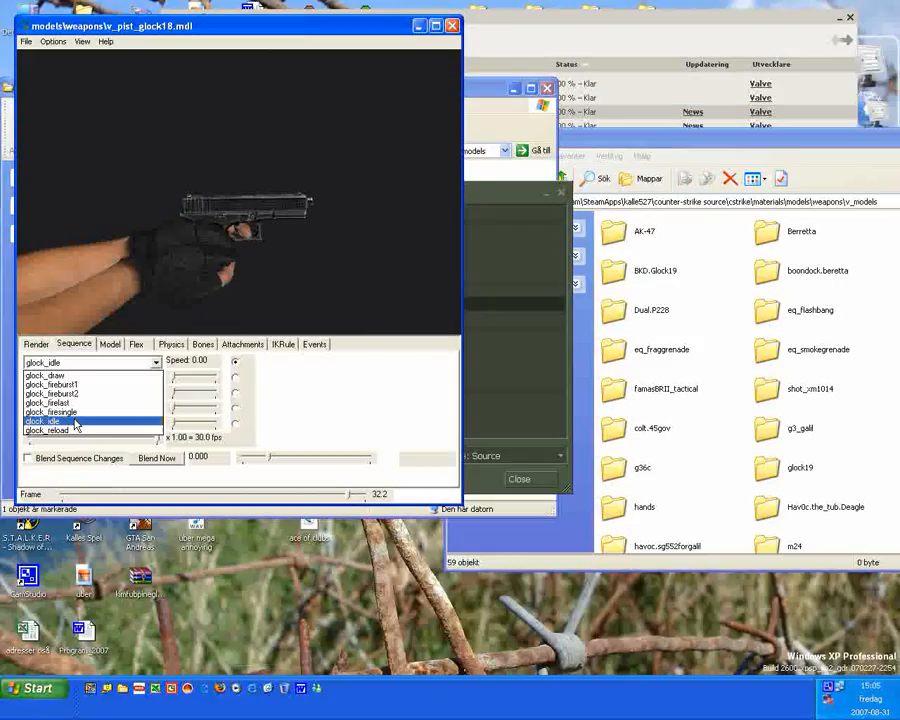
pyautogui.click(73, 428)
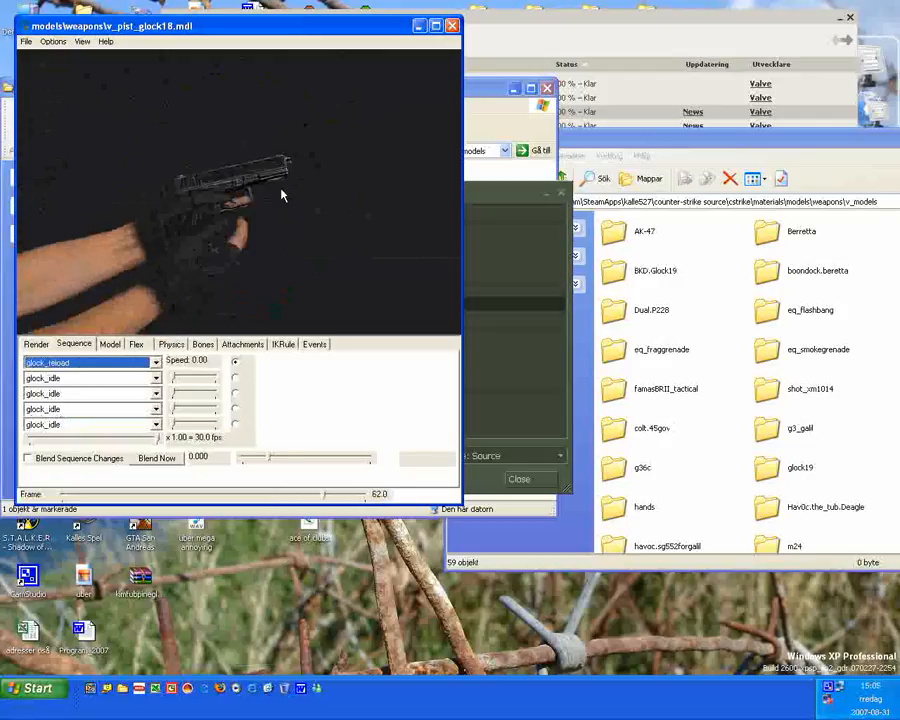
pyautogui.moveTo(279, 199)
pyautogui.mouseDown(button='right')
pyautogui.moveTo(271, 187)
pyautogui.moveTo(266, 206)
pyautogui.mouseUp(button='right')
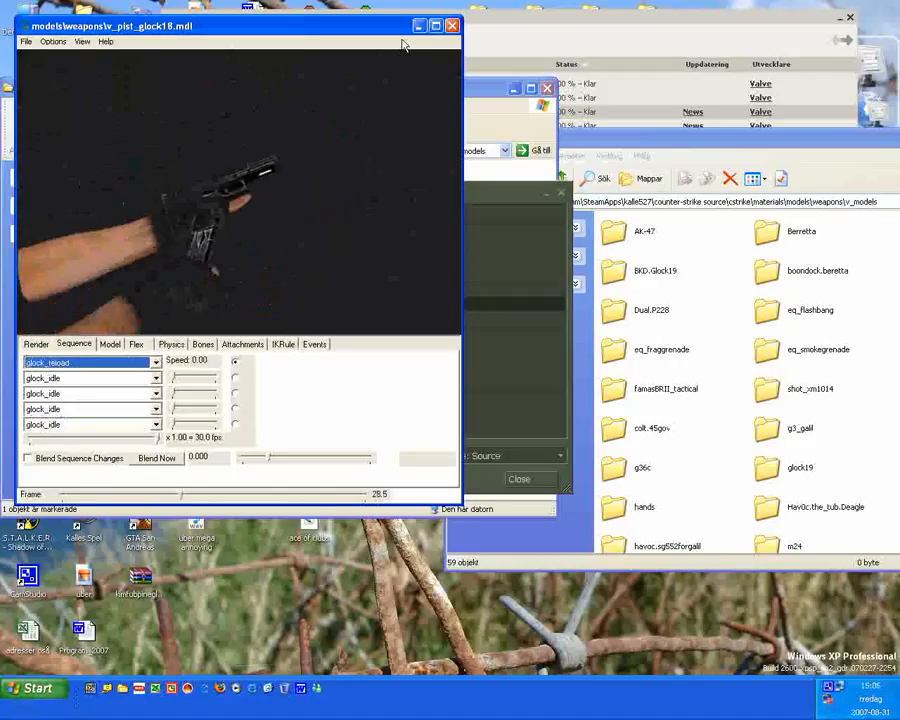
pyautogui.click(476, 302)
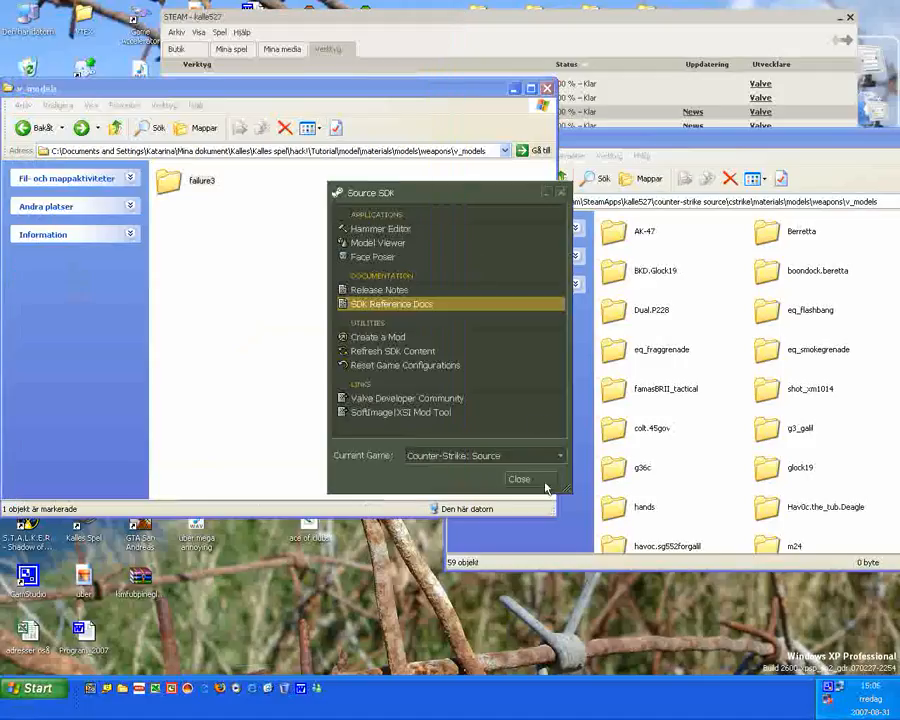
pyautogui.click(832, 690)
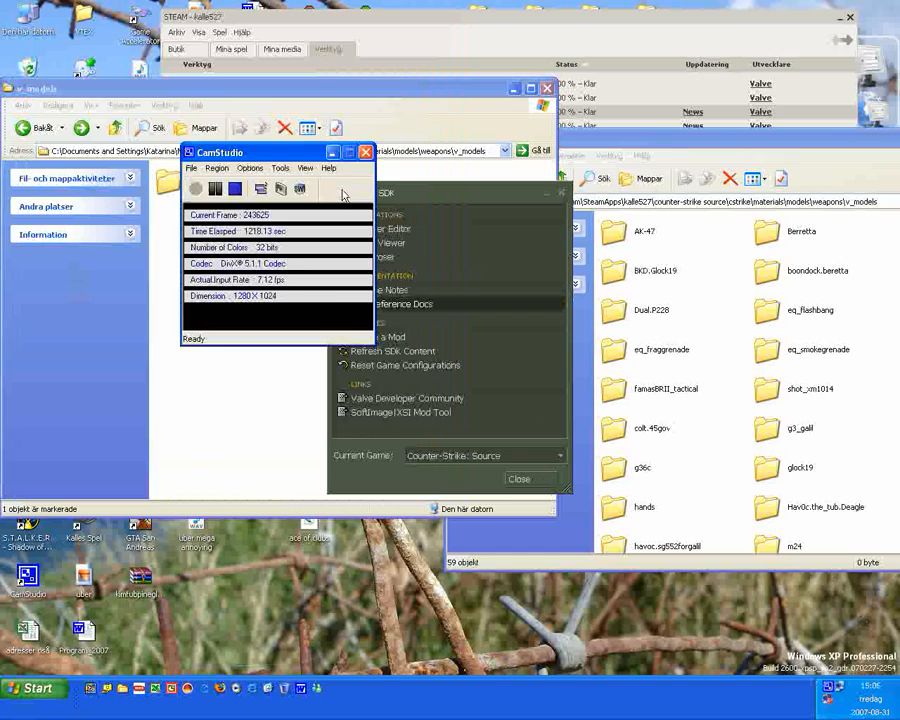